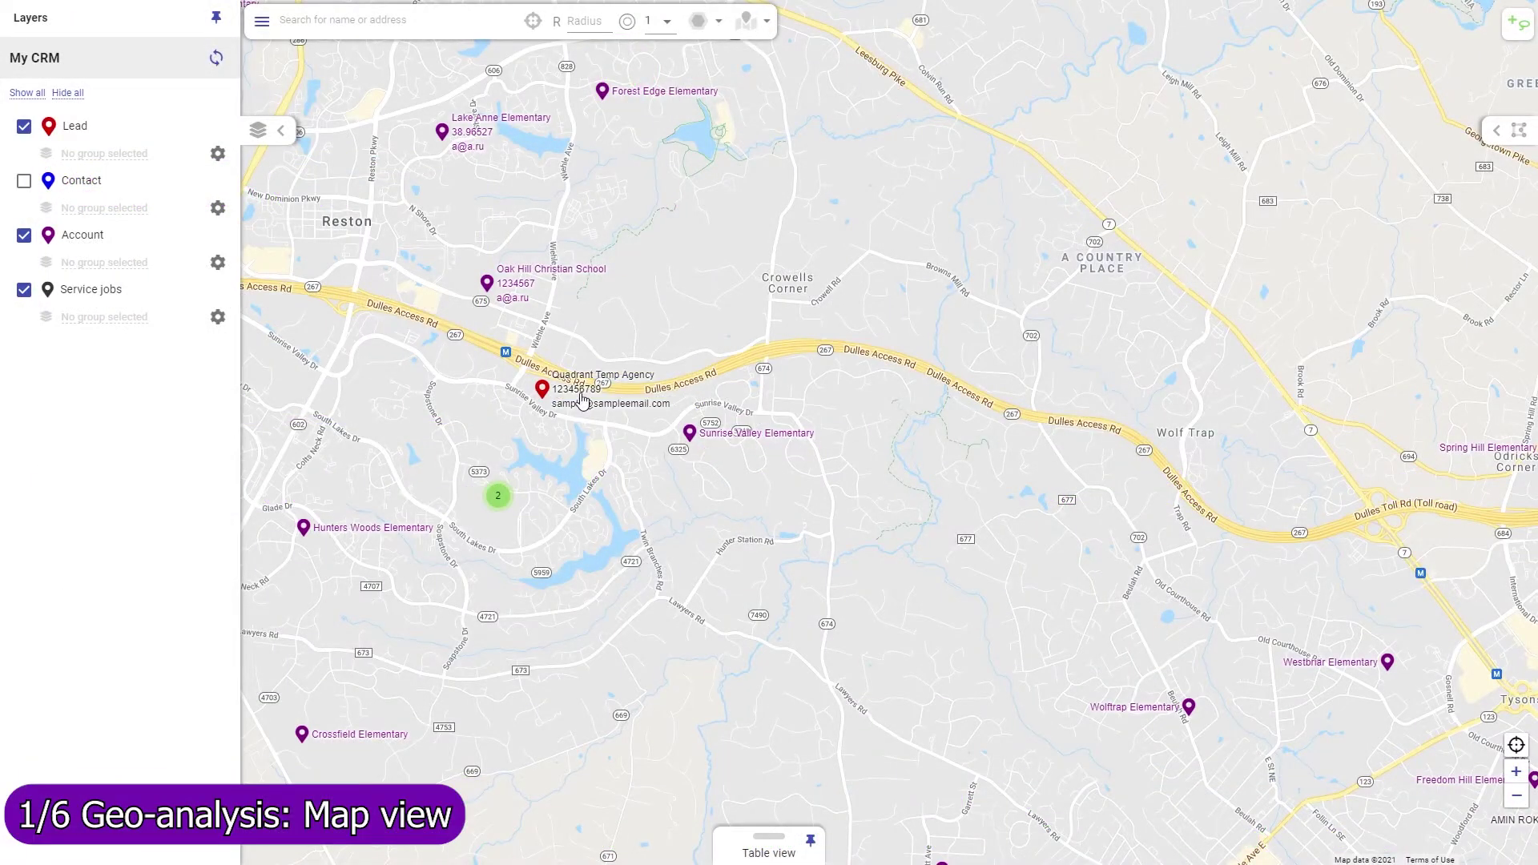
- Search for 'mitre' and open the Mitre Corporation CRM record's marker details
left_click(364, 20)
type("mitre")
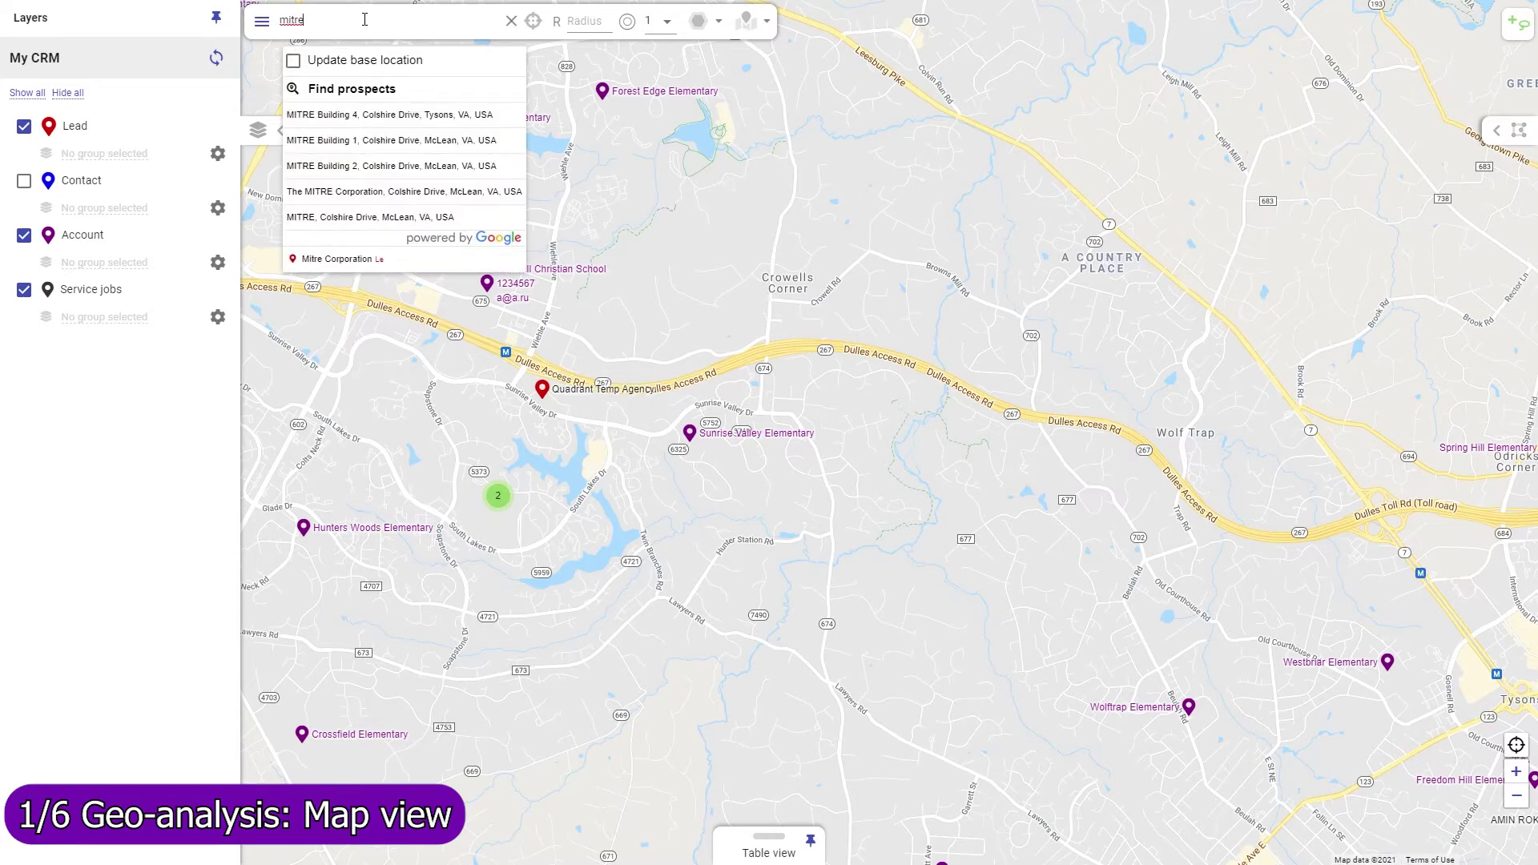
left_click(345, 265)
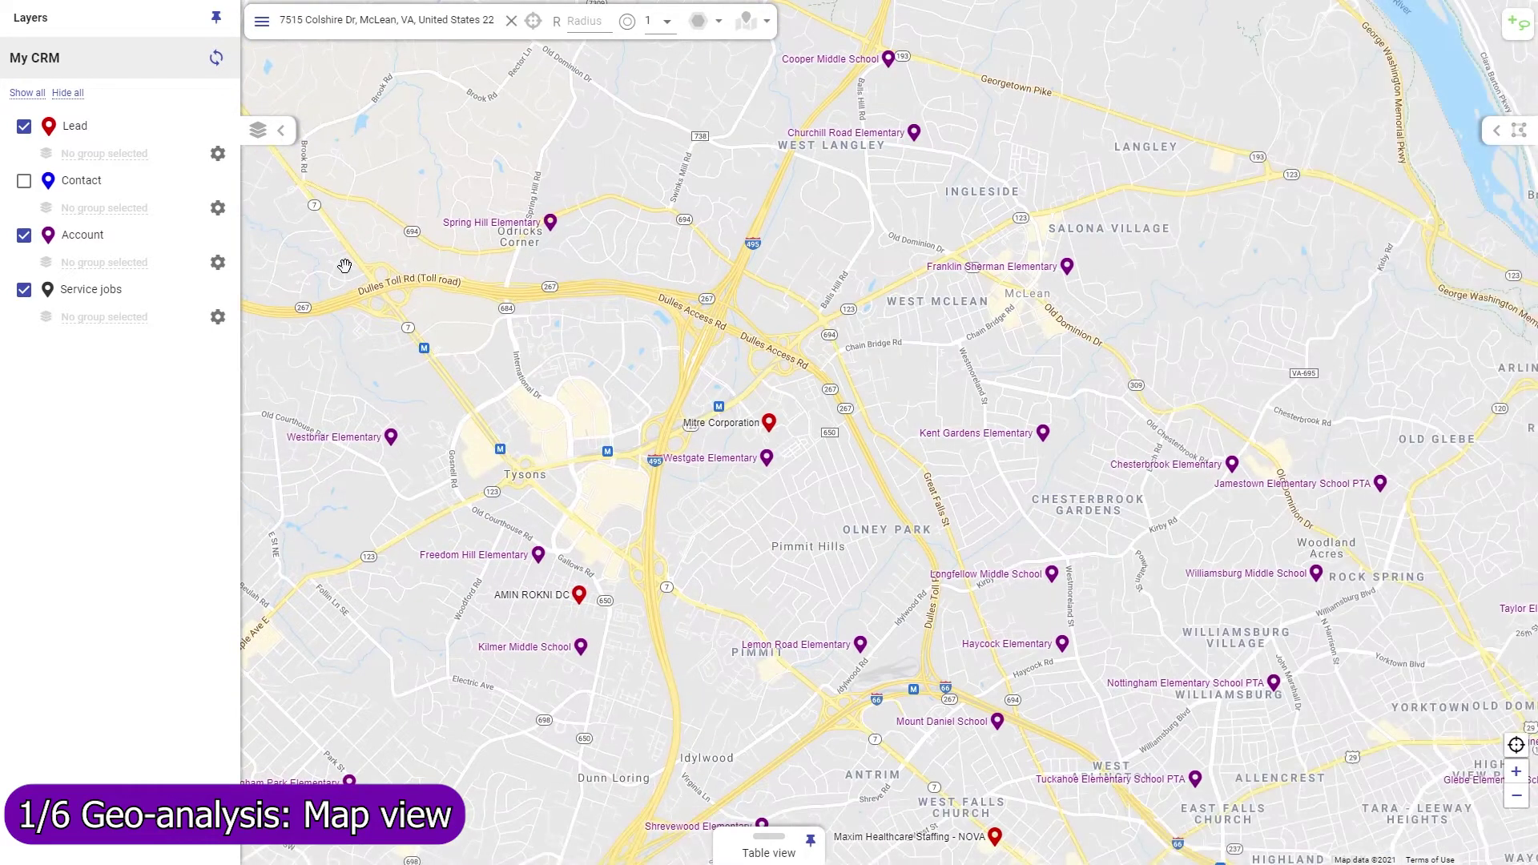
mouse_move(690, 422)
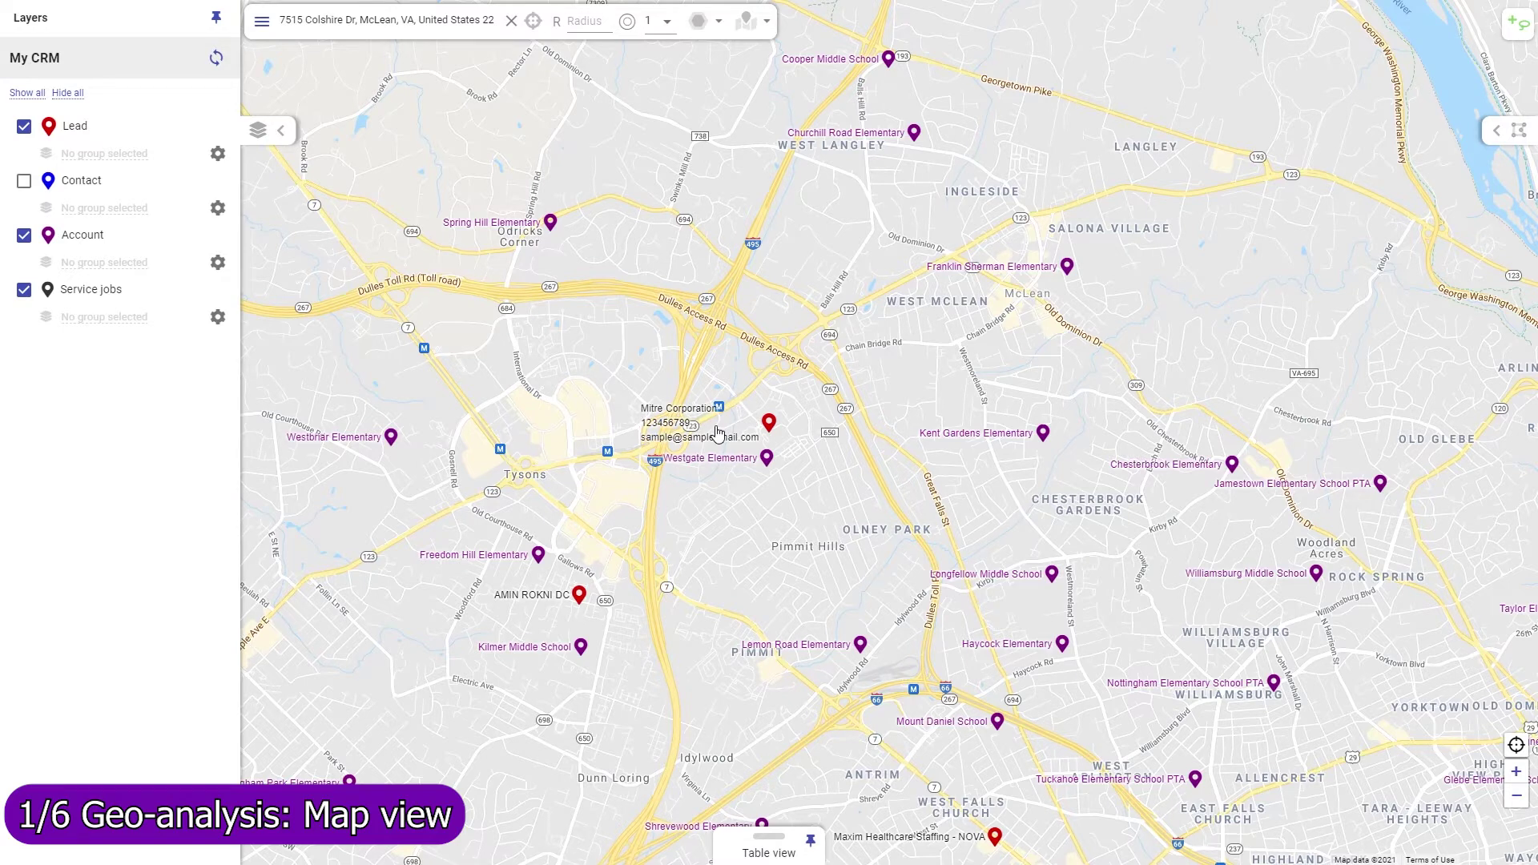
left_click(769, 424)
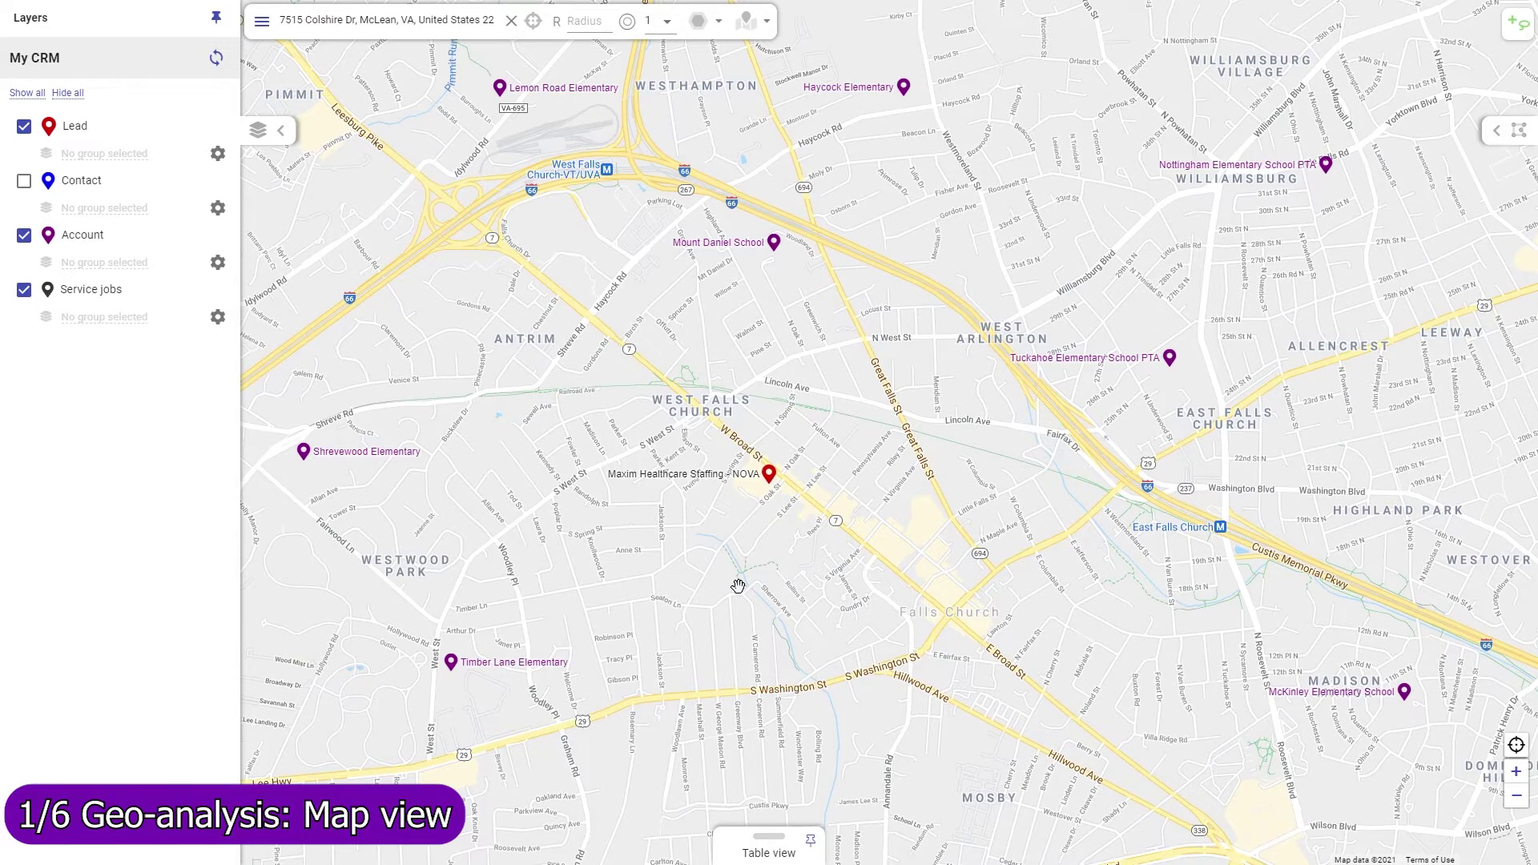
- View the Maxim Healthcare lead's full record, then open the Lead layer's map properties
mouse_move(703, 489)
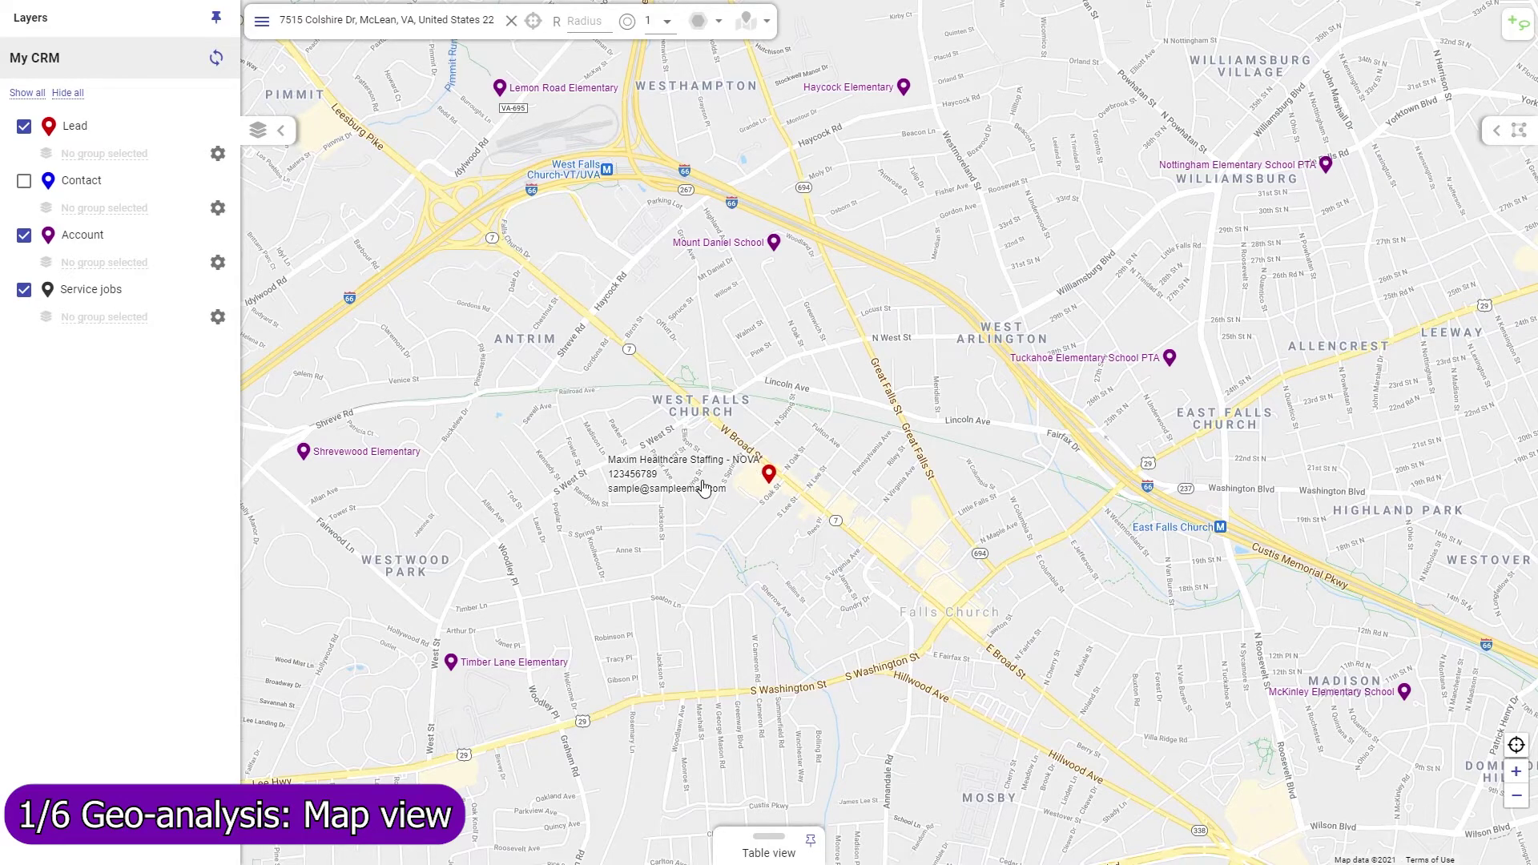
left_click(767, 478)
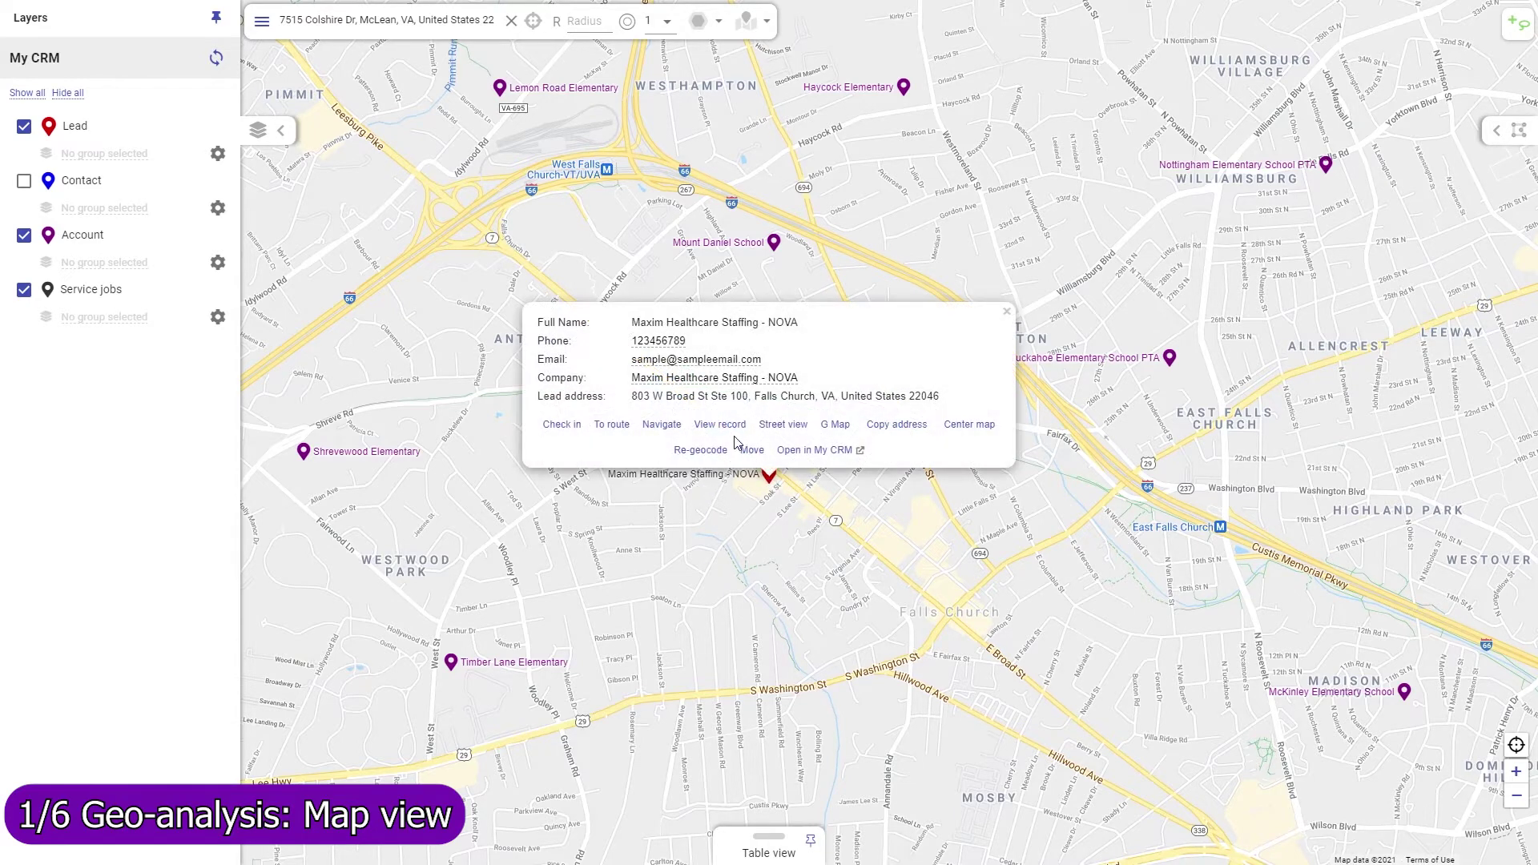
left_click(723, 426)
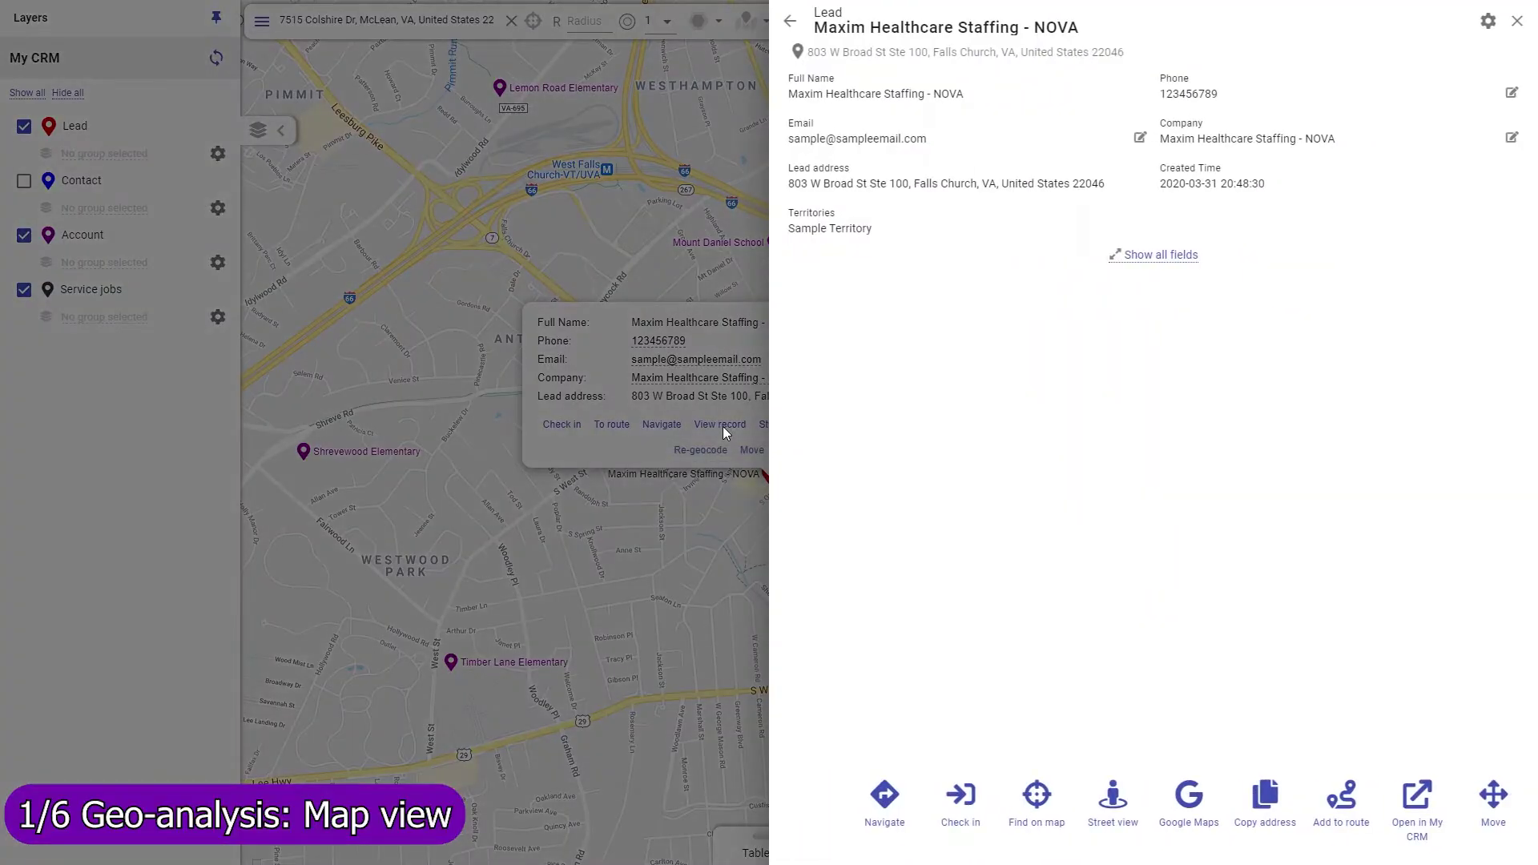
left_click(760, 845)
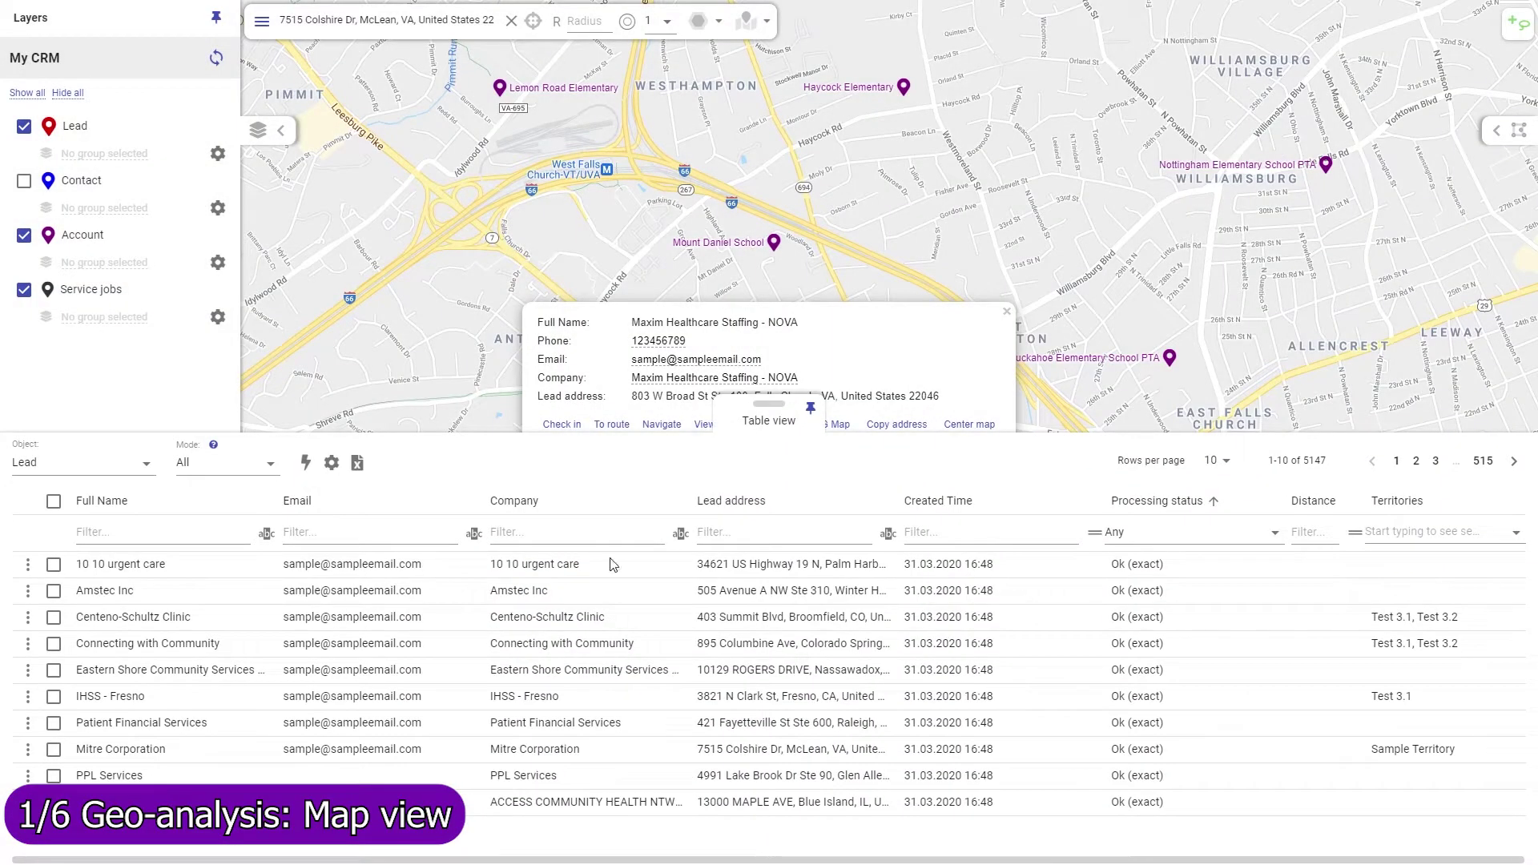
left_click(218, 154)
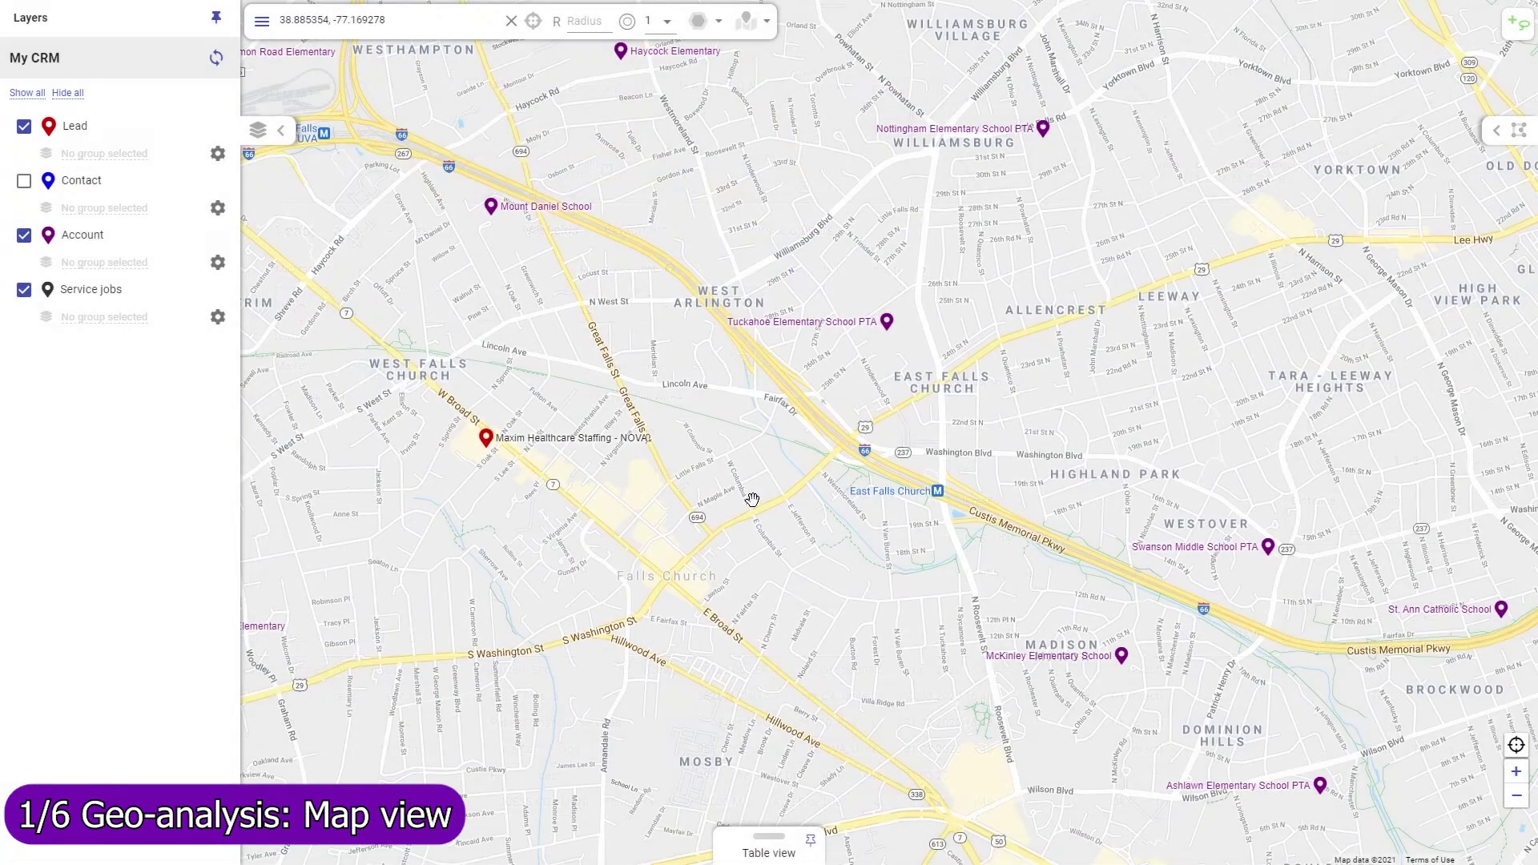
- Centre the map on a spot near Falls Church with a radius of 10
right_click(751, 496)
left_click(785, 517)
left_click(596, 21)
type("10")
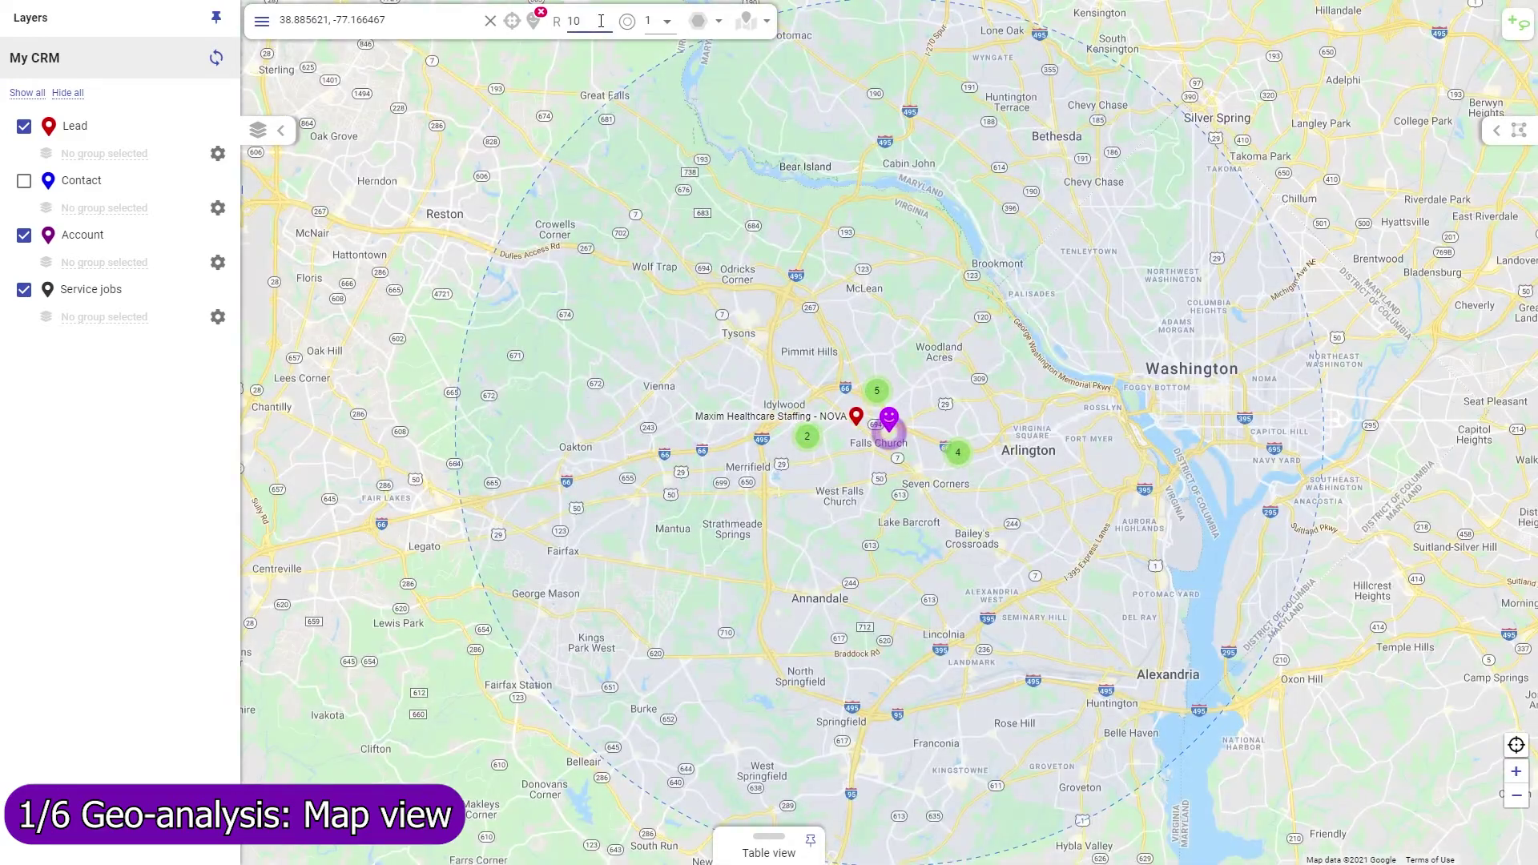
- Filter the Accounts table to Distance less than or equal to 10
left_click(769, 851)
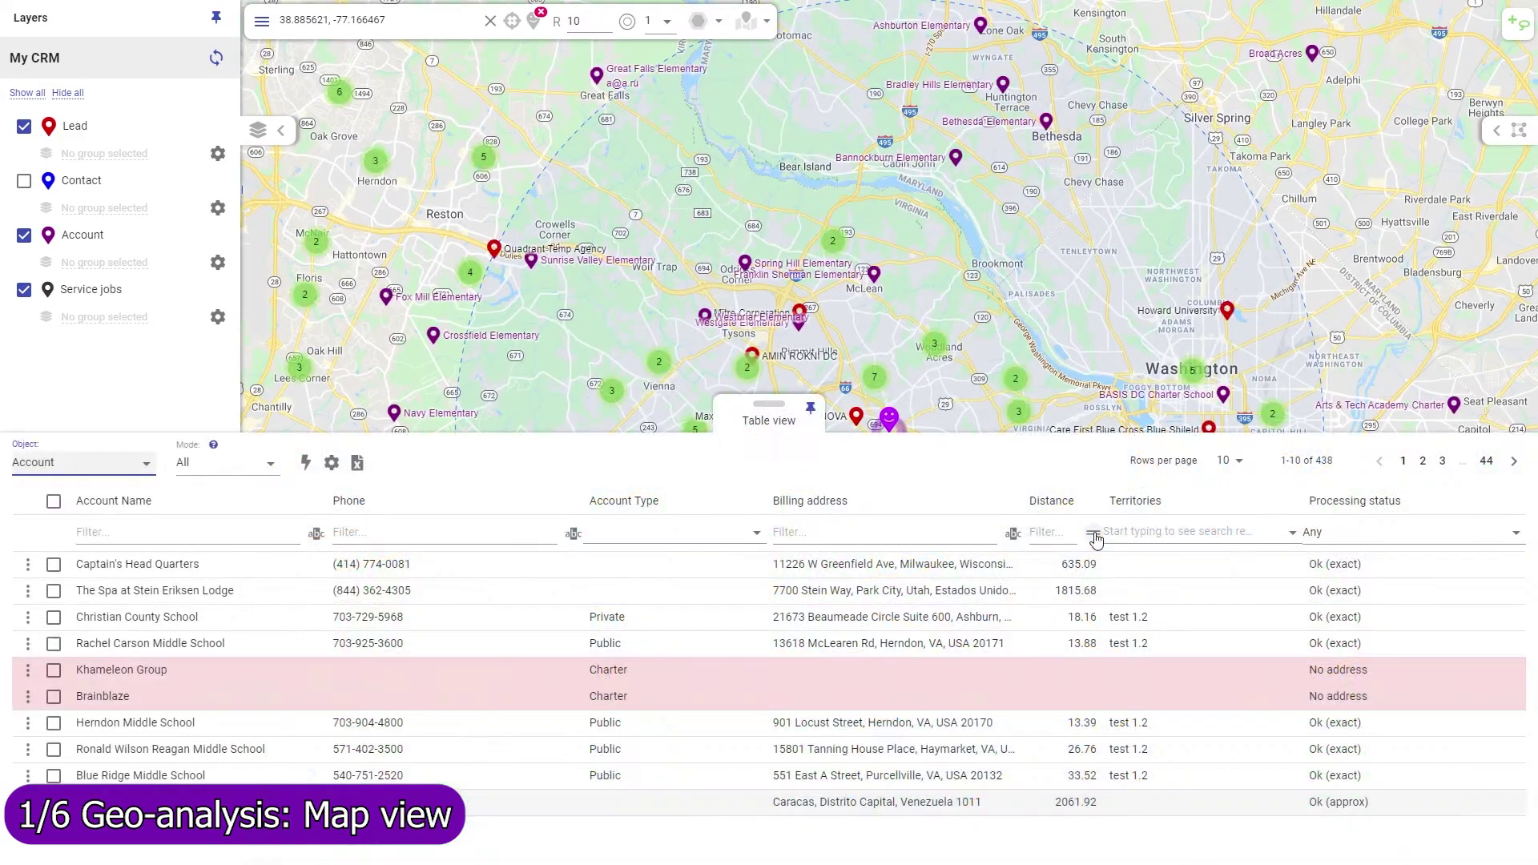
left_click(1094, 532)
left_click(1137, 693)
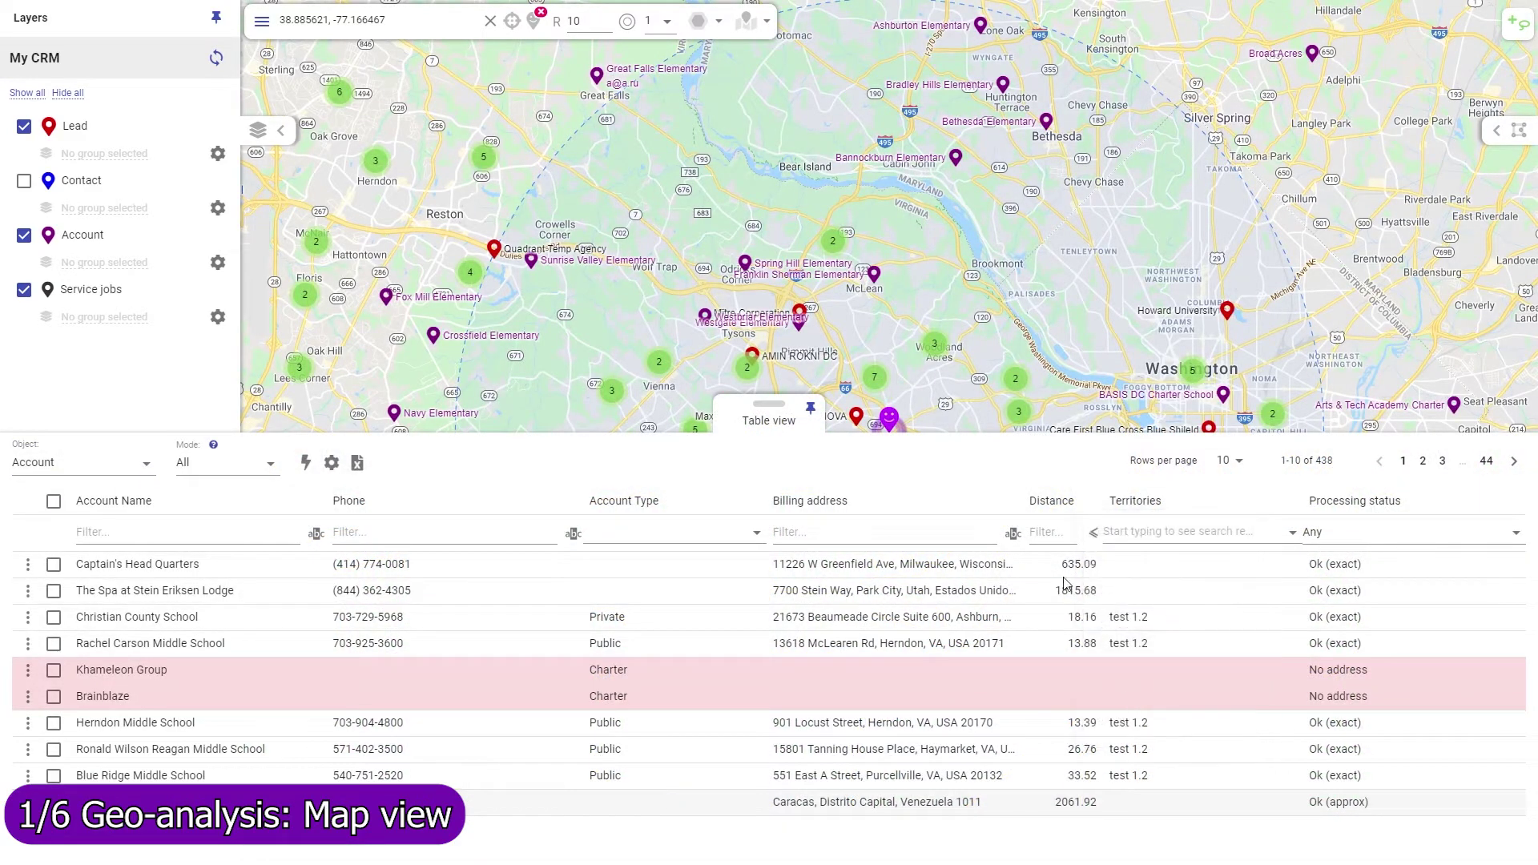
left_click(1056, 533)
type("10")
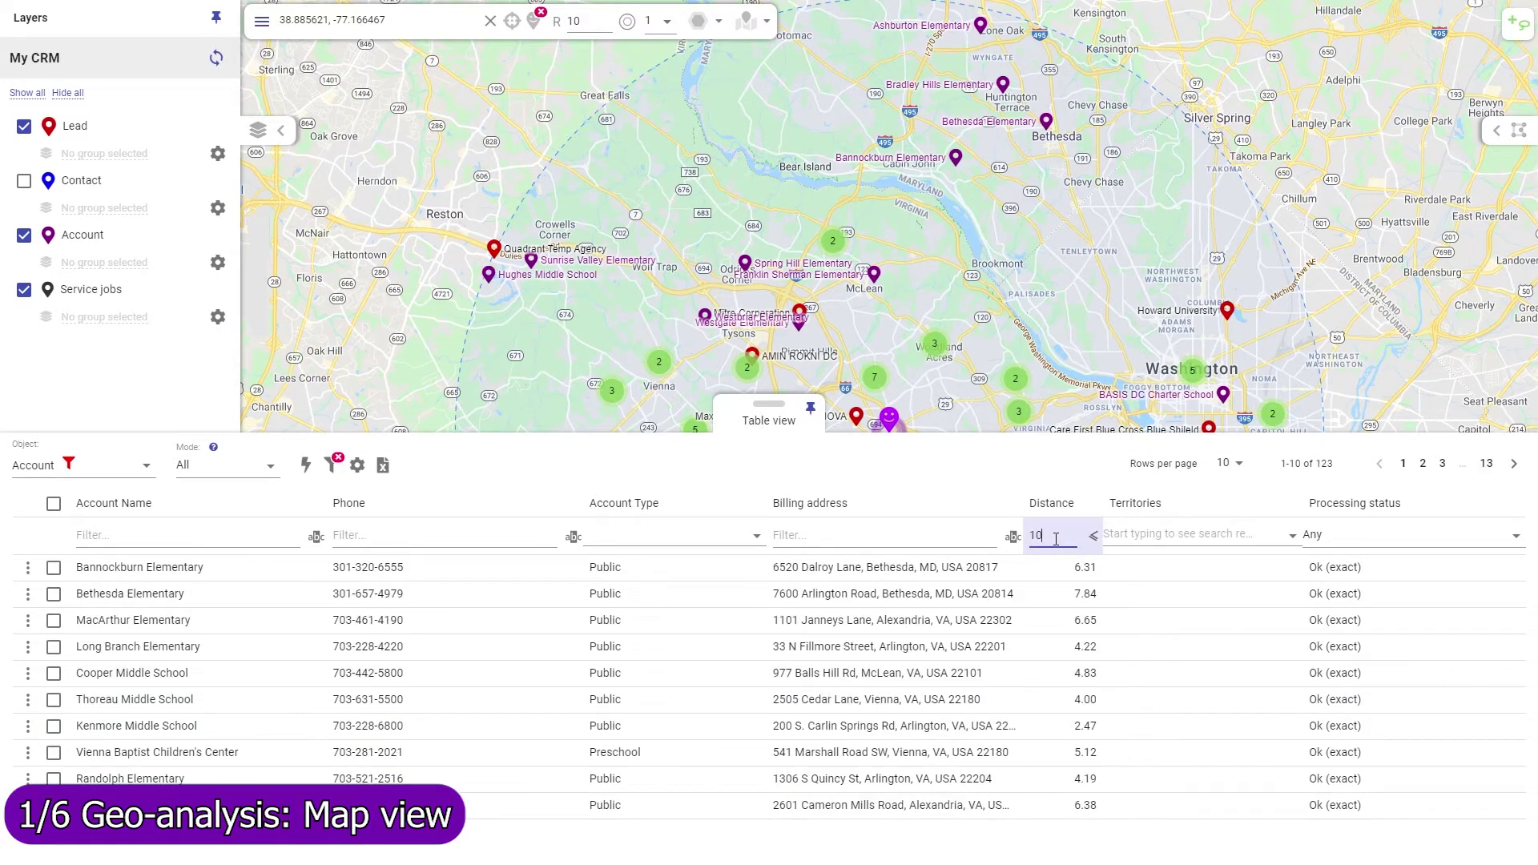
- Draw 15, 30 and 45-minute travel-time isochrones around the centre point
left_click(769, 413)
left_click(719, 21)
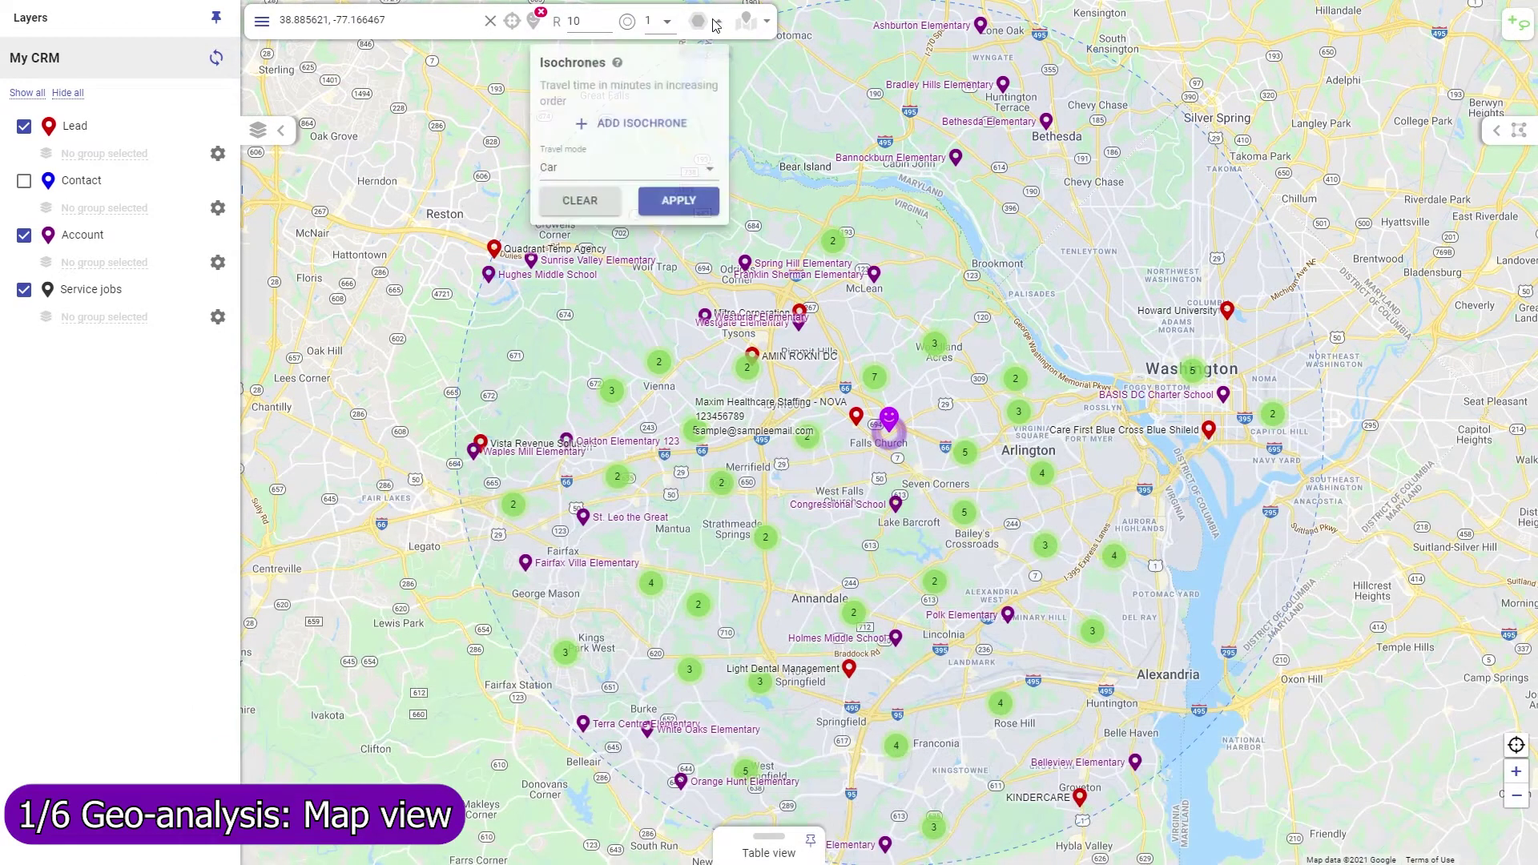
left_click(657, 124)
left_click(657, 167)
left_click(657, 203)
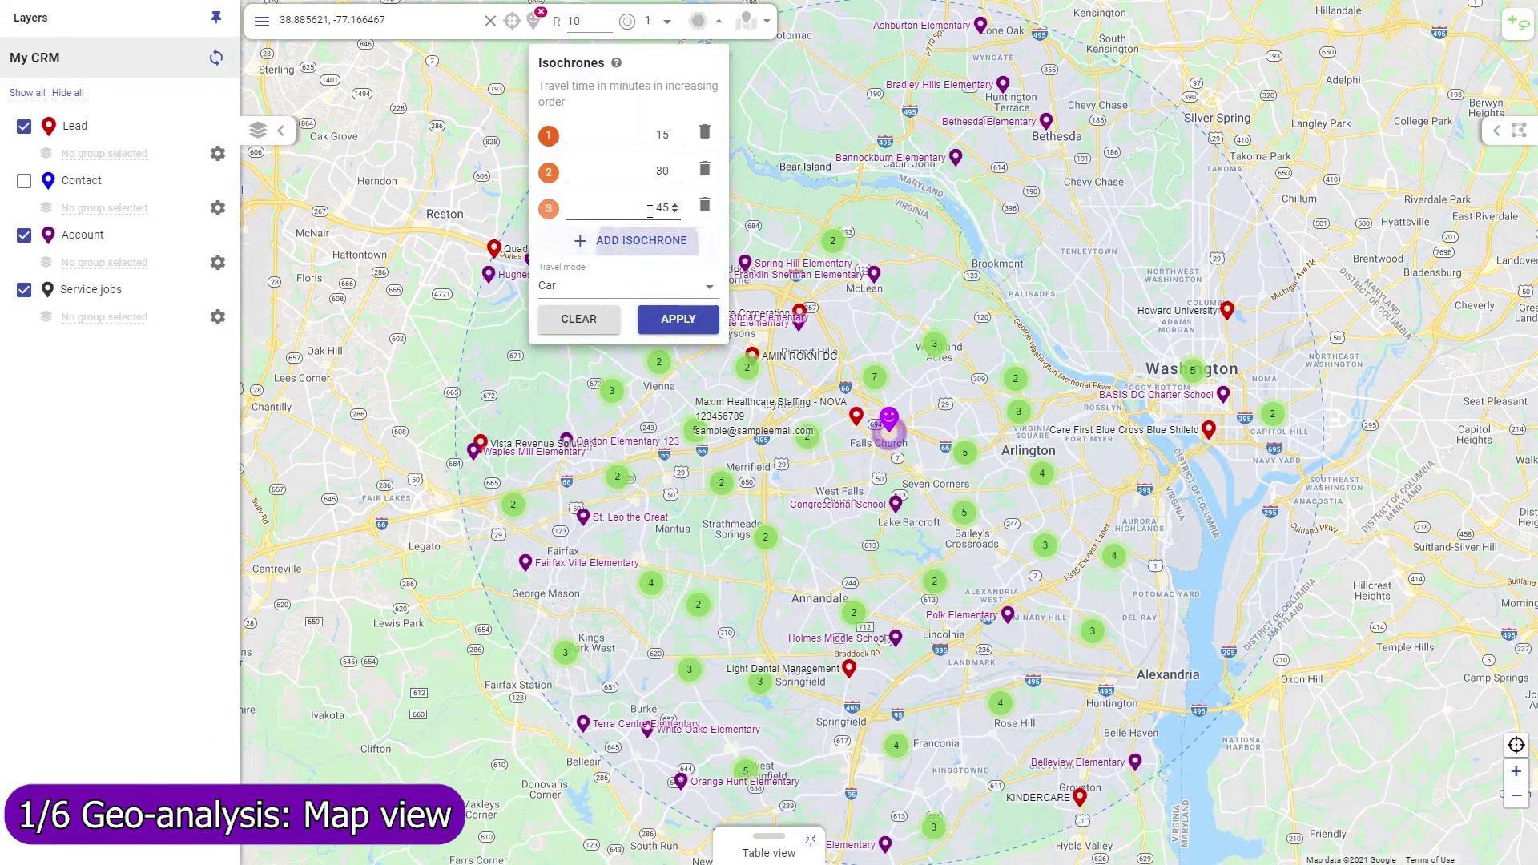
left_click(679, 319)
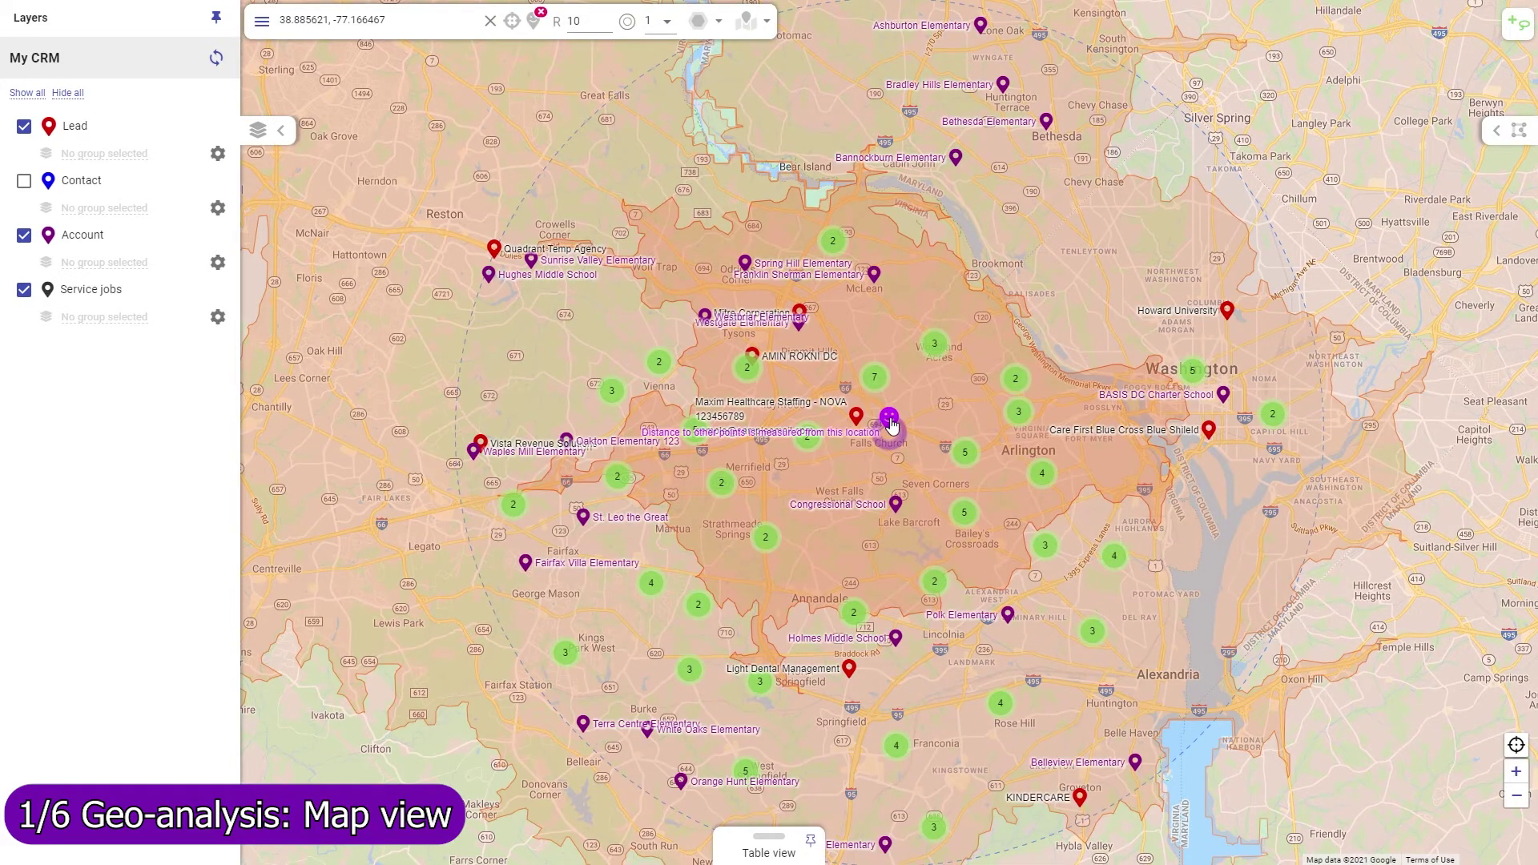
scroll(891, 424, "down", 2)
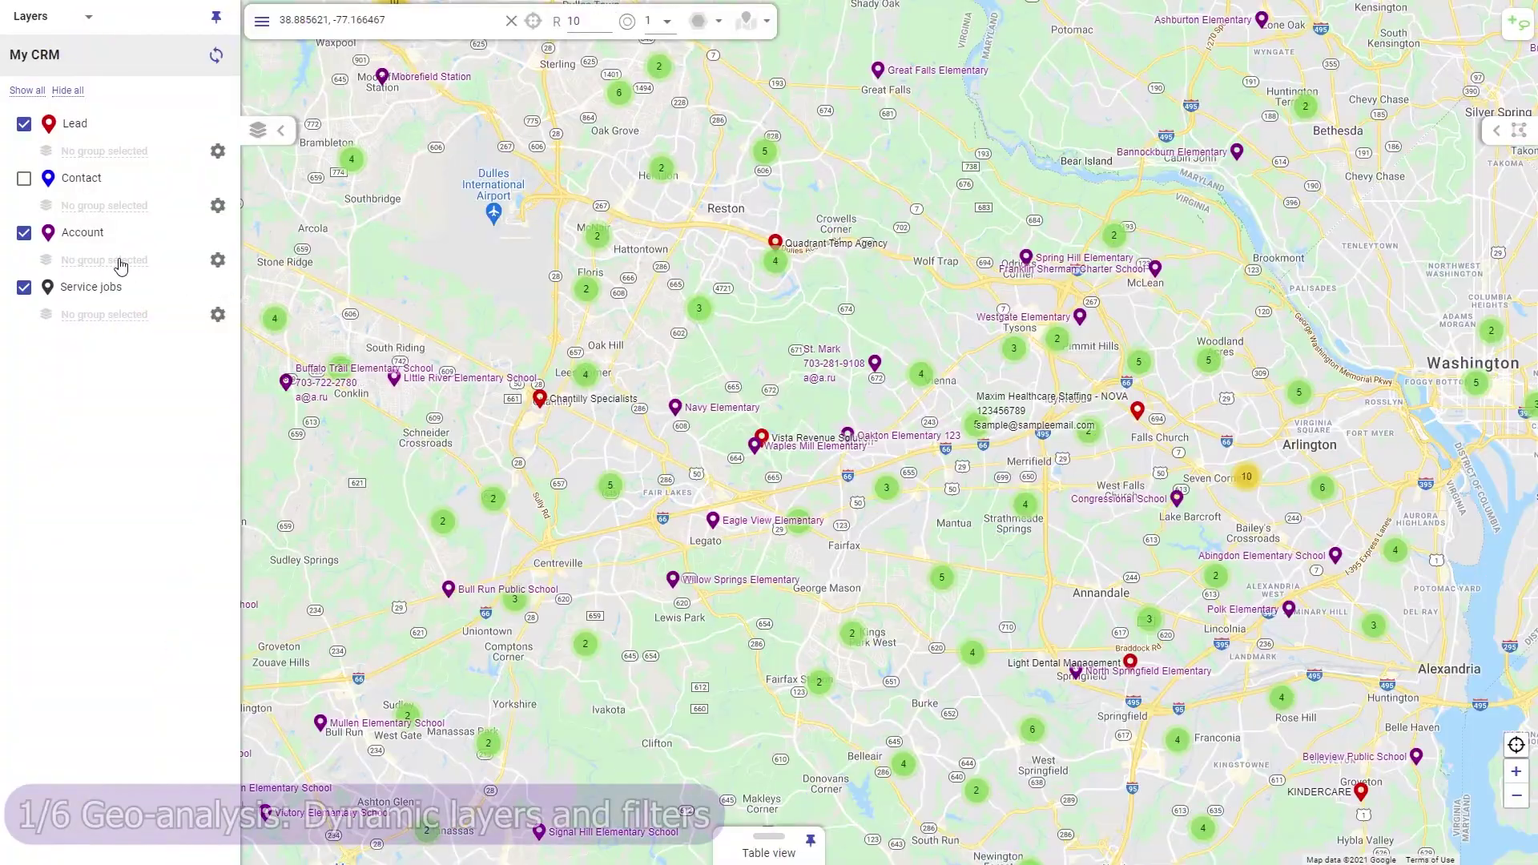
- Auto-generate a group of Account layers by the Account Type field
left_click(120, 260)
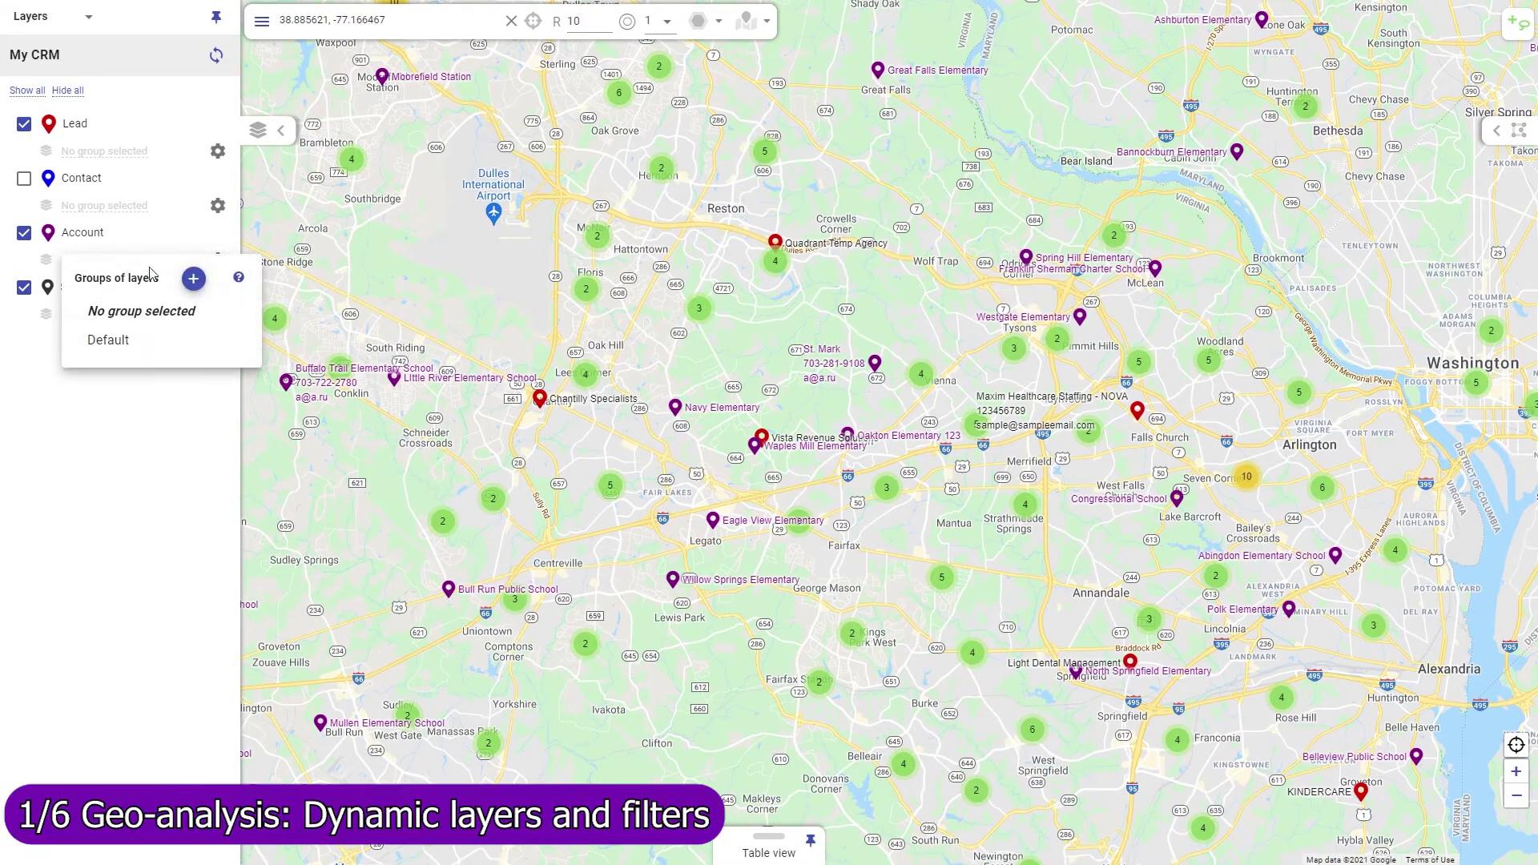
left_click(193, 279)
type("type")
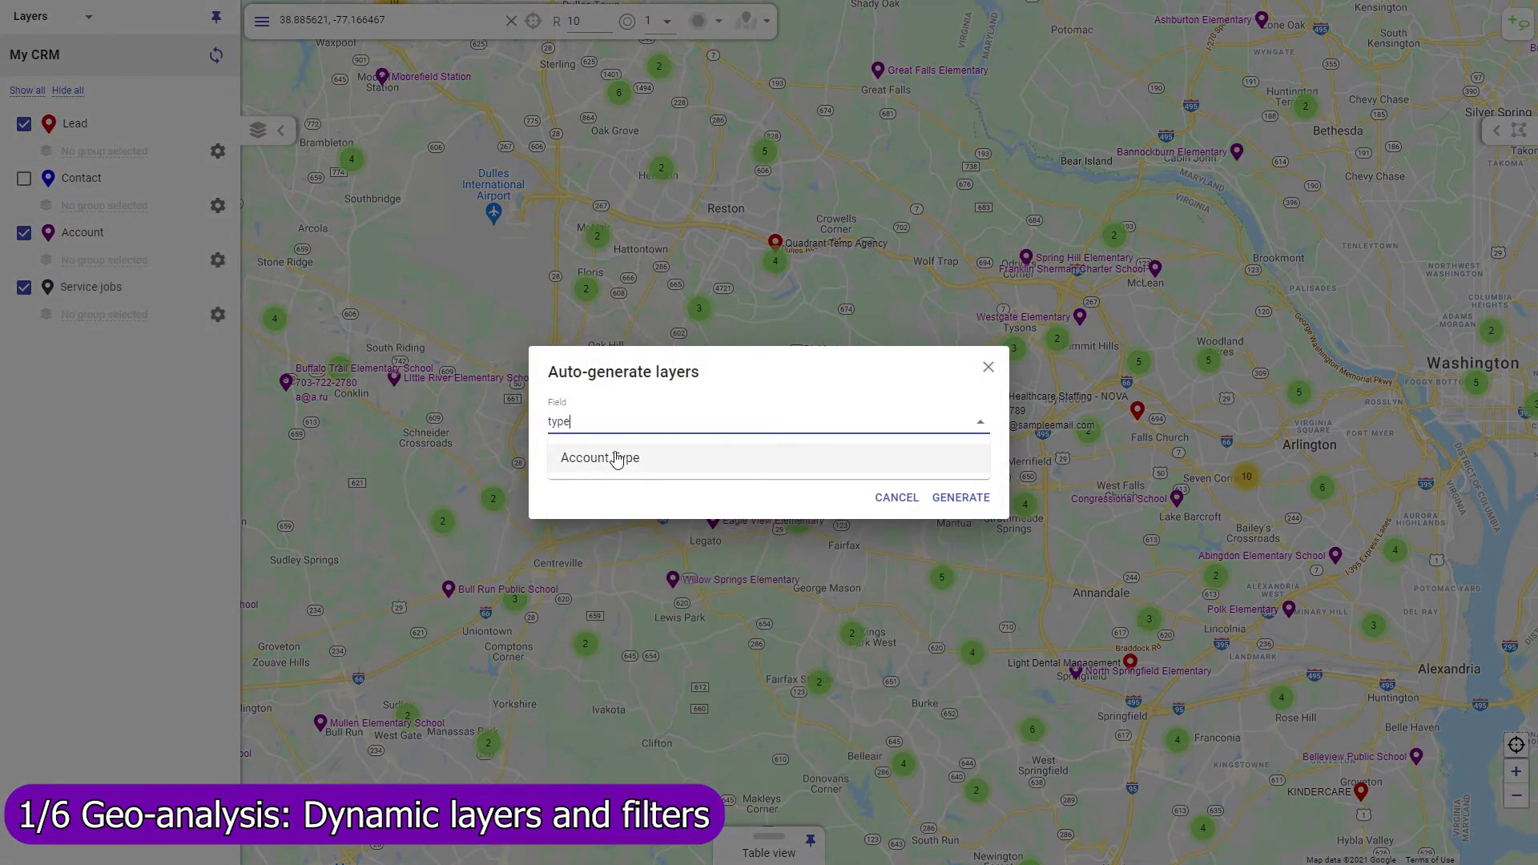
left_click(617, 458)
left_click(961, 498)
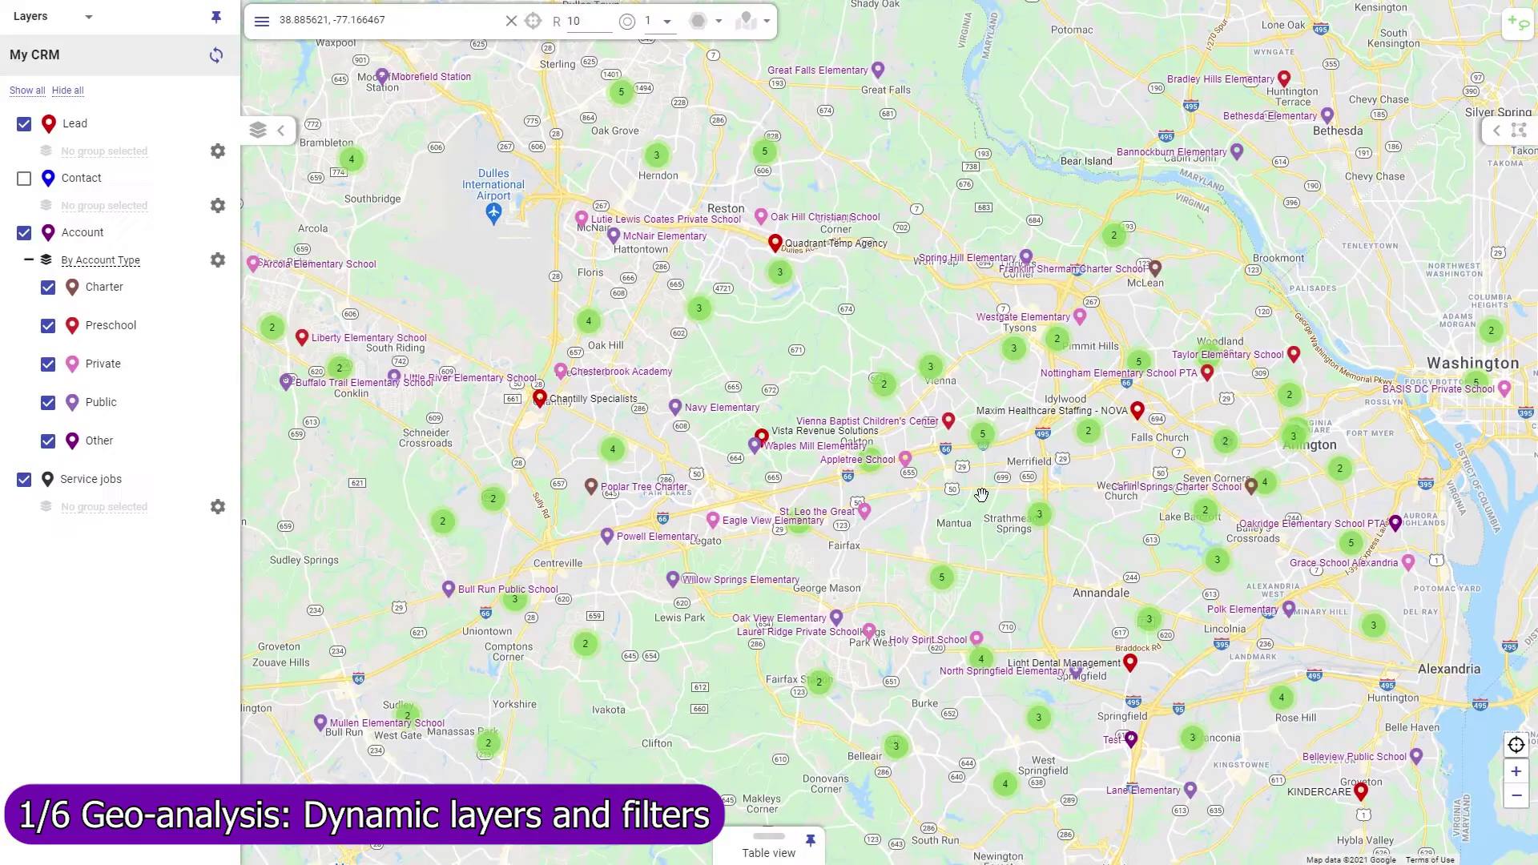
- Give the Charter layer a custom purple shield marker icon
left_click(218, 261)
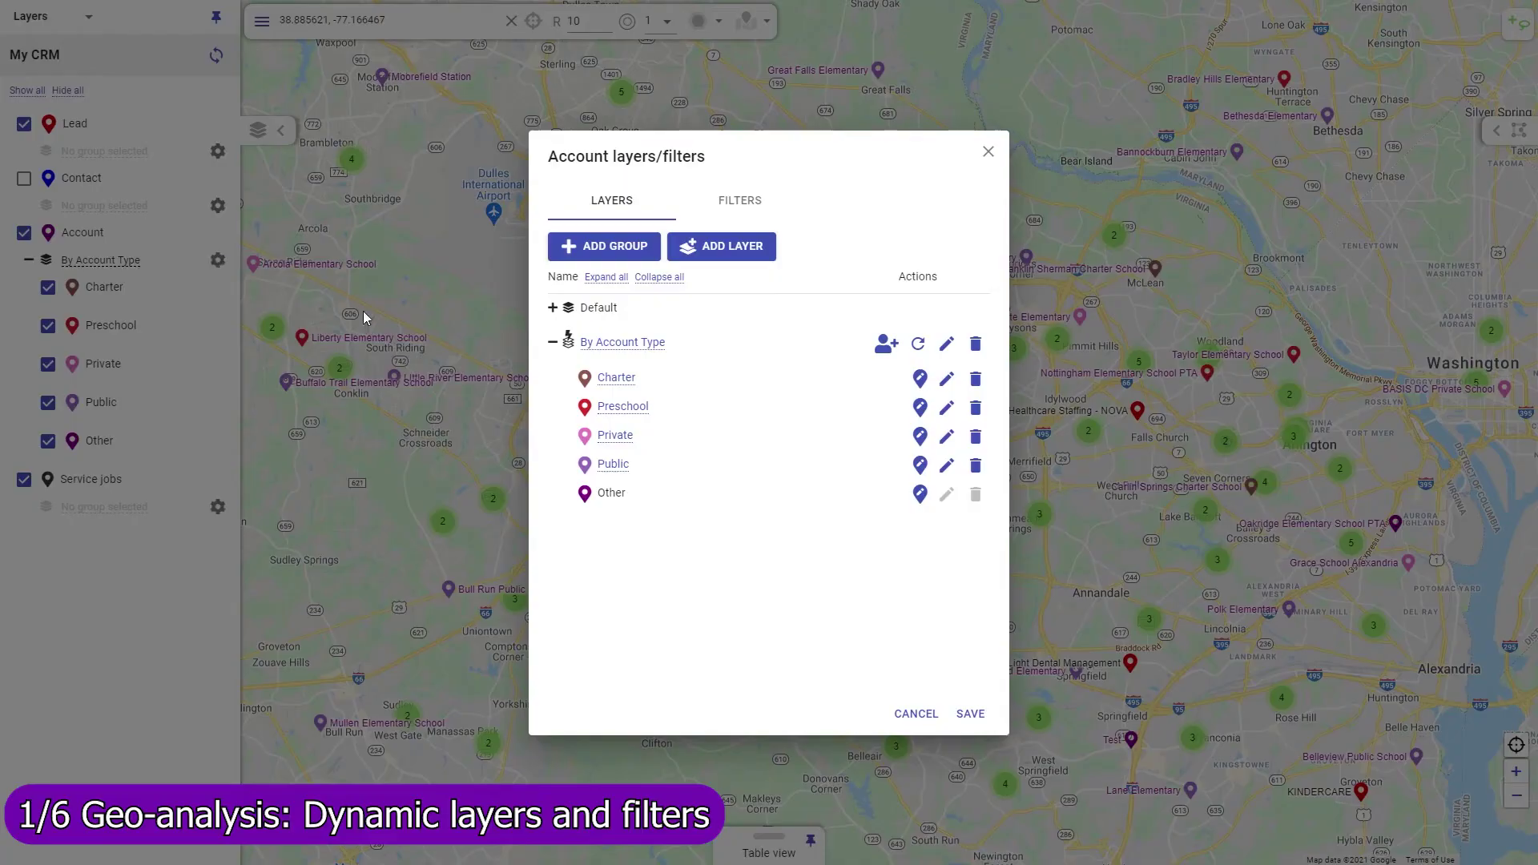
left_click(584, 379)
left_click(555, 338)
left_click(637, 339)
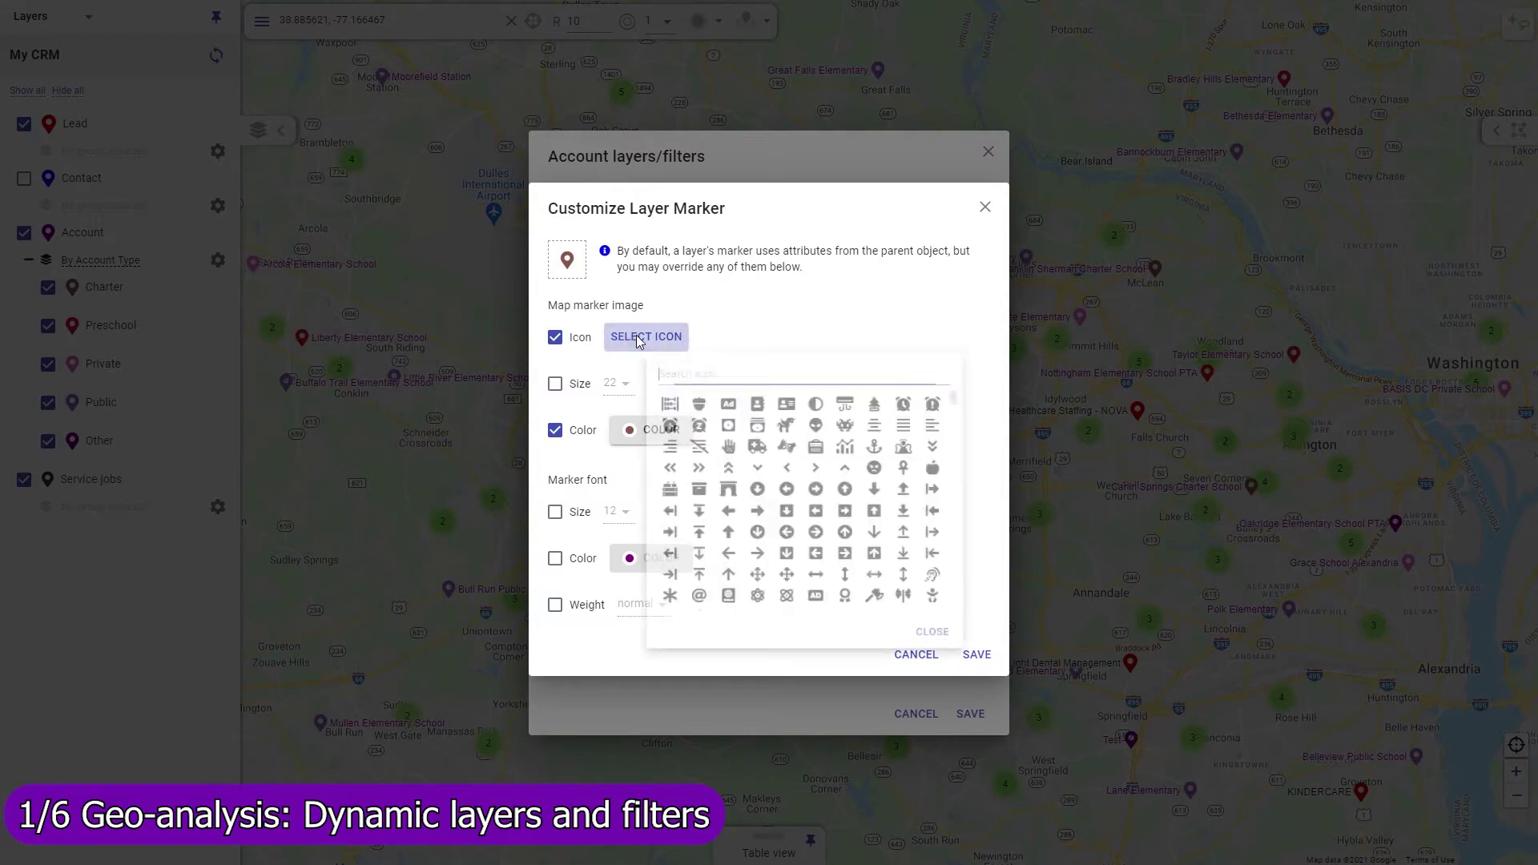
left_click(665, 442)
left_click(649, 430)
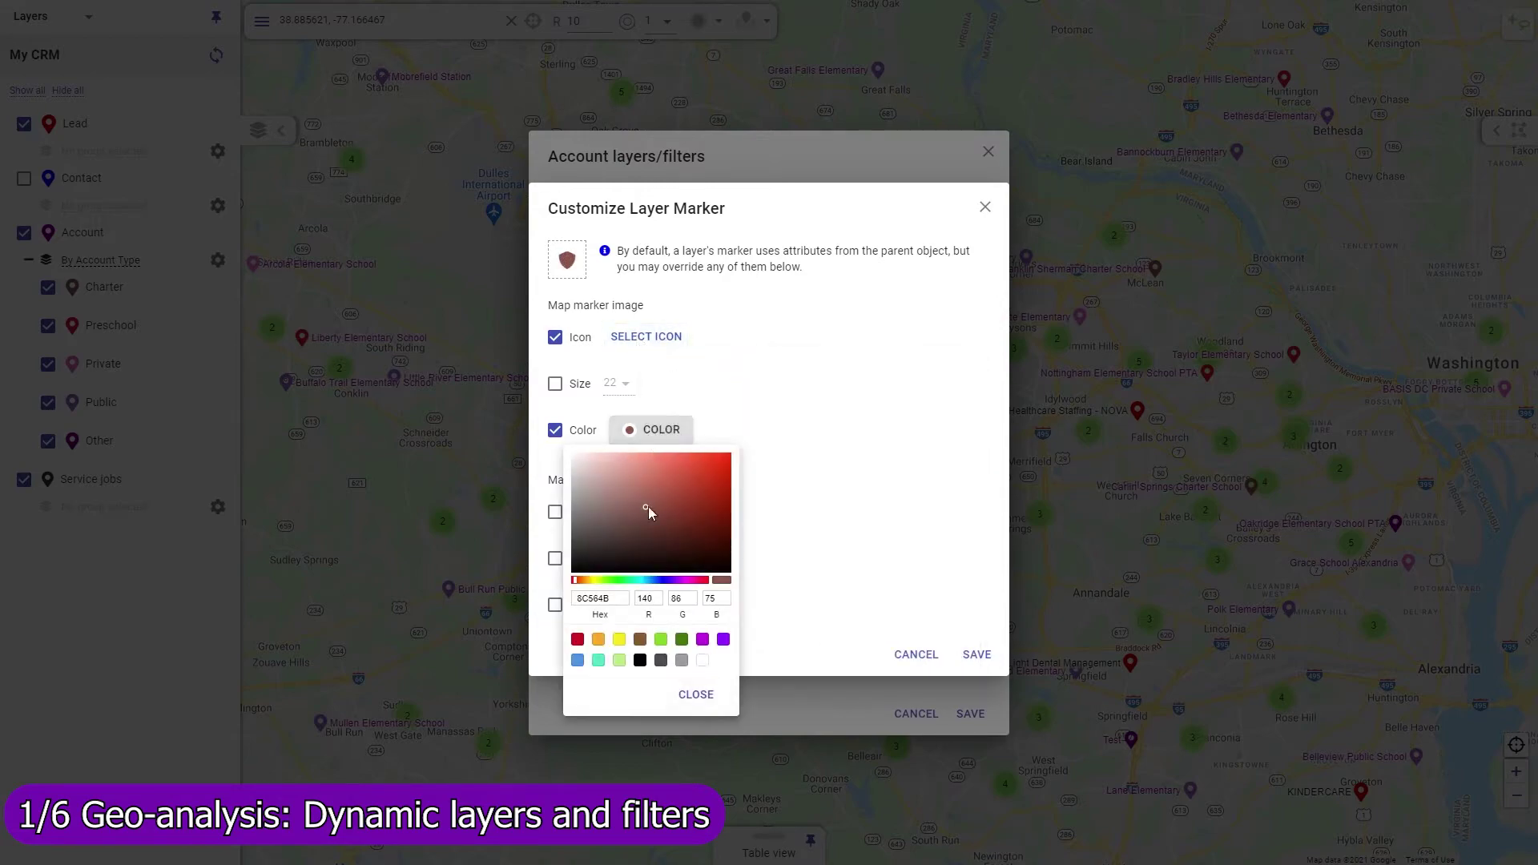
left_click(675, 580)
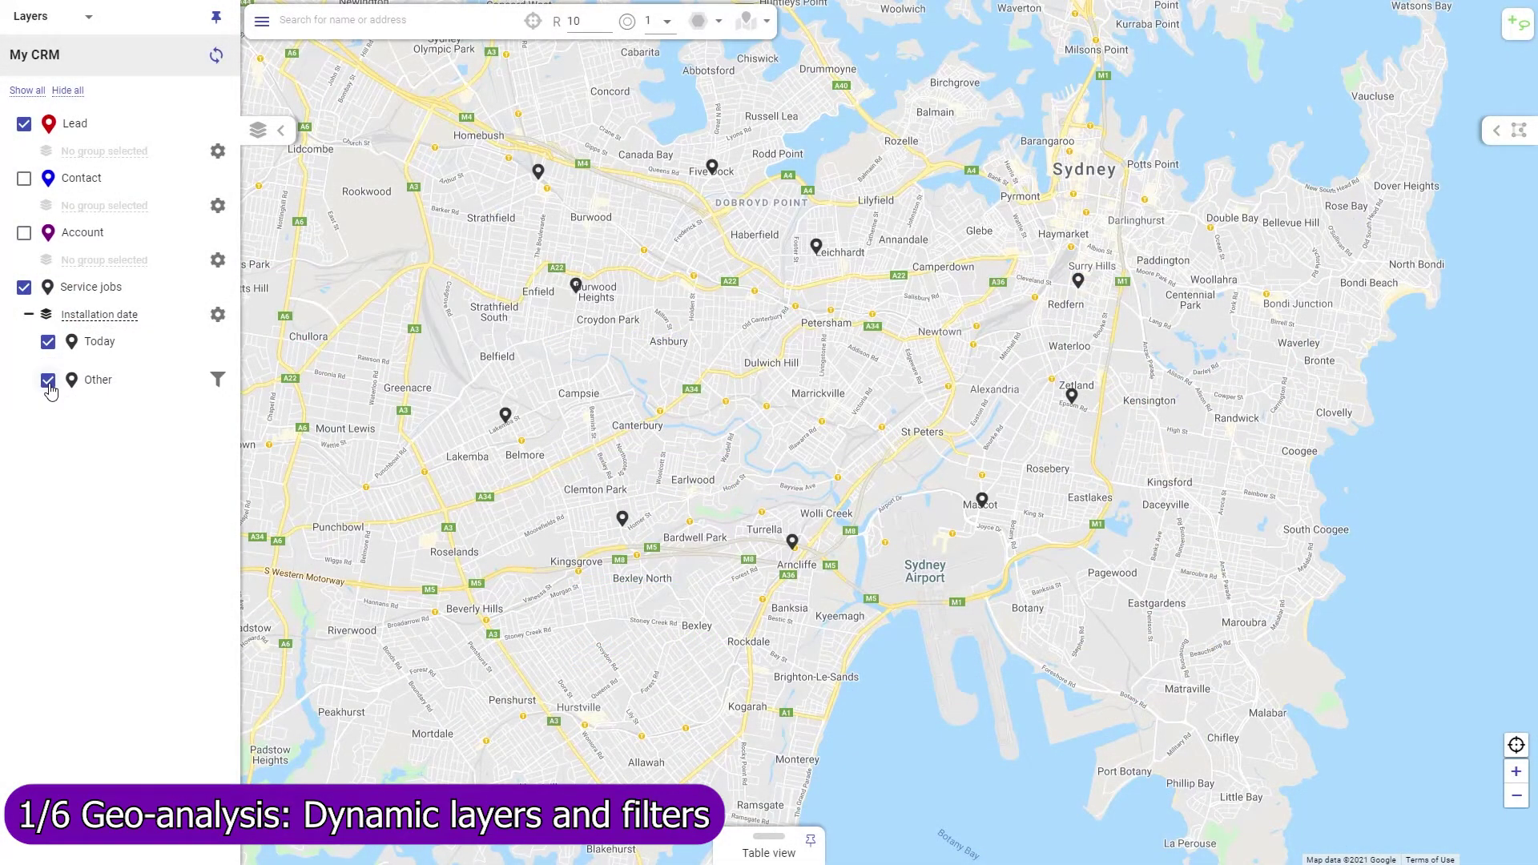
- Hide unscheduled service jobs and auto-generate a By Account Status layer group
left_click(49, 382)
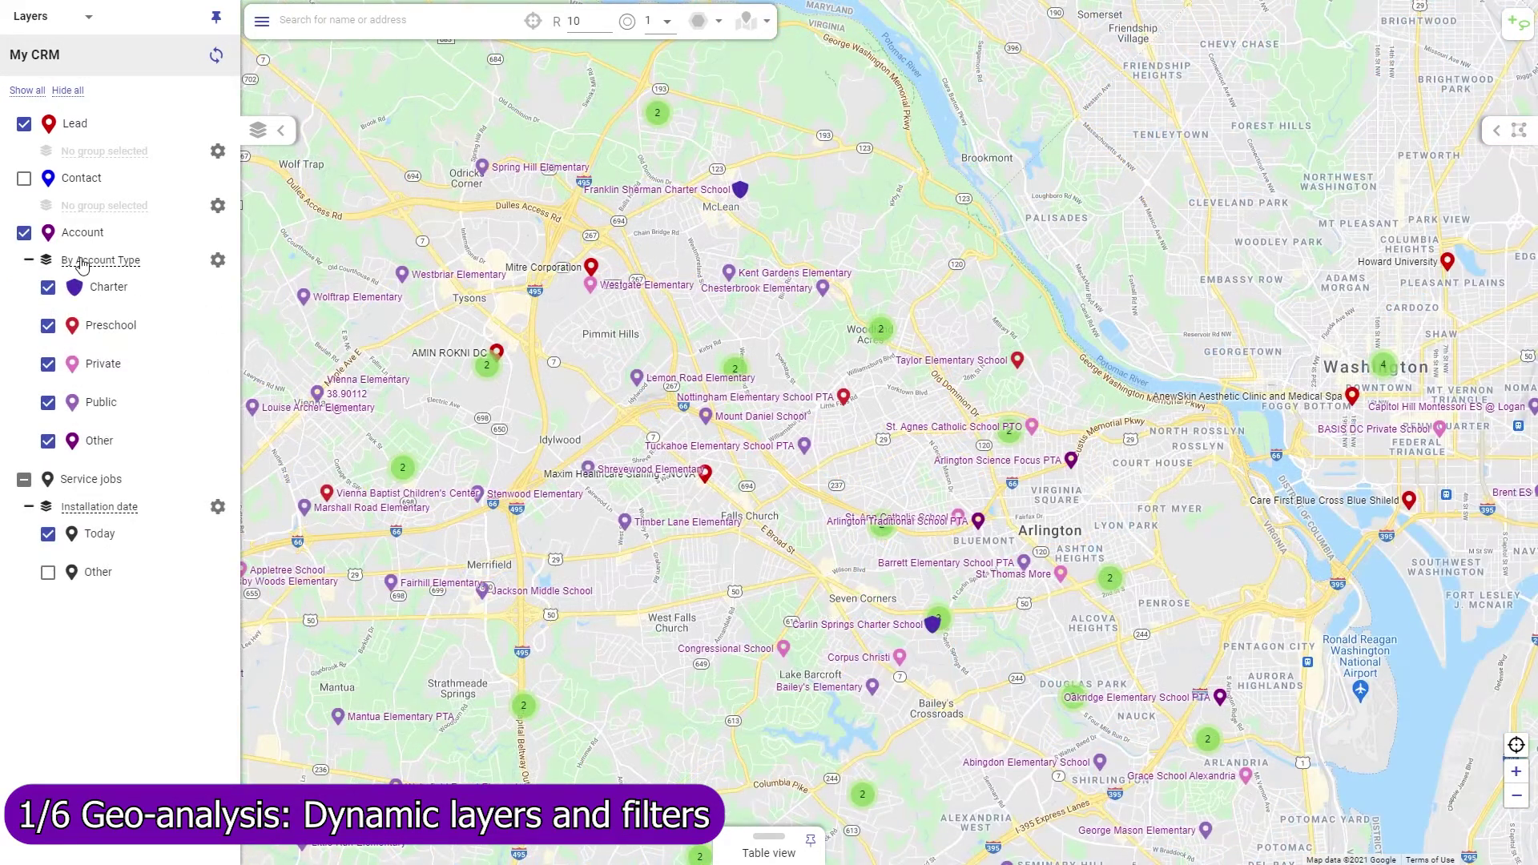
left_click(82, 264)
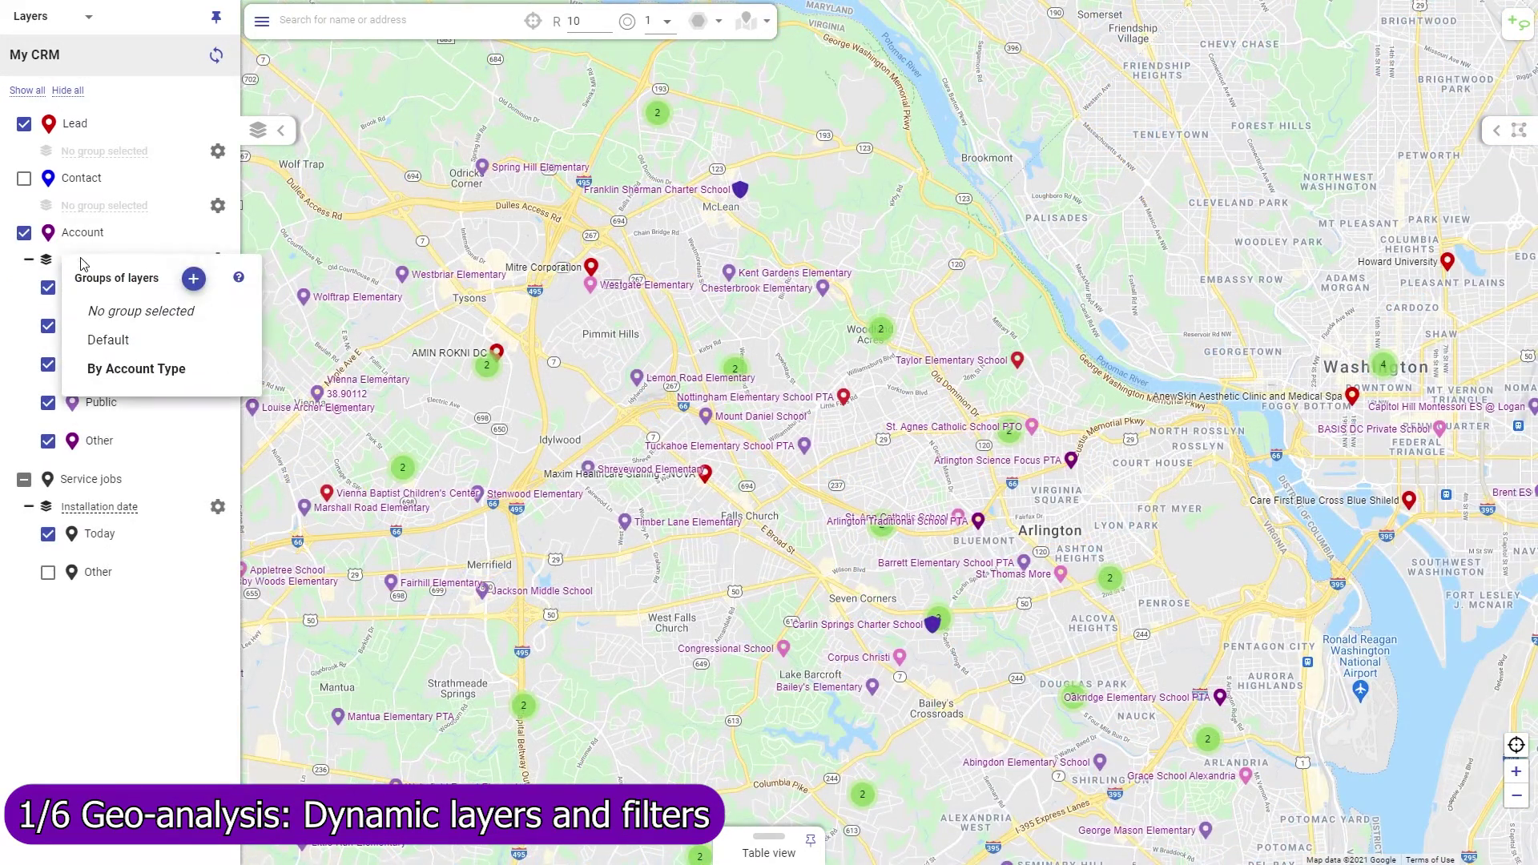
left_click(193, 279)
type("statu")
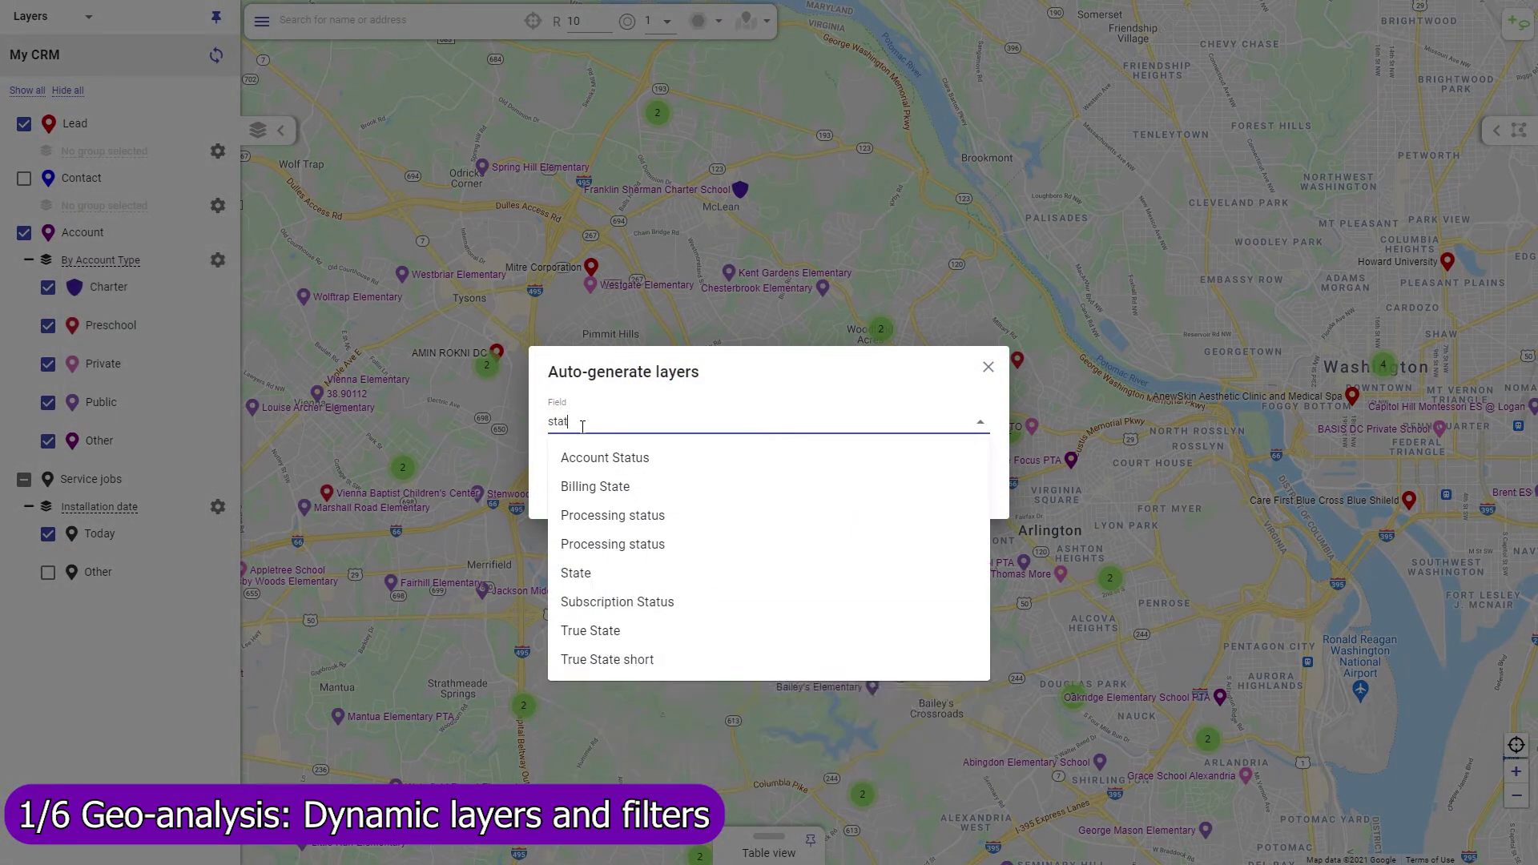
left_click(602, 459)
left_click(960, 497)
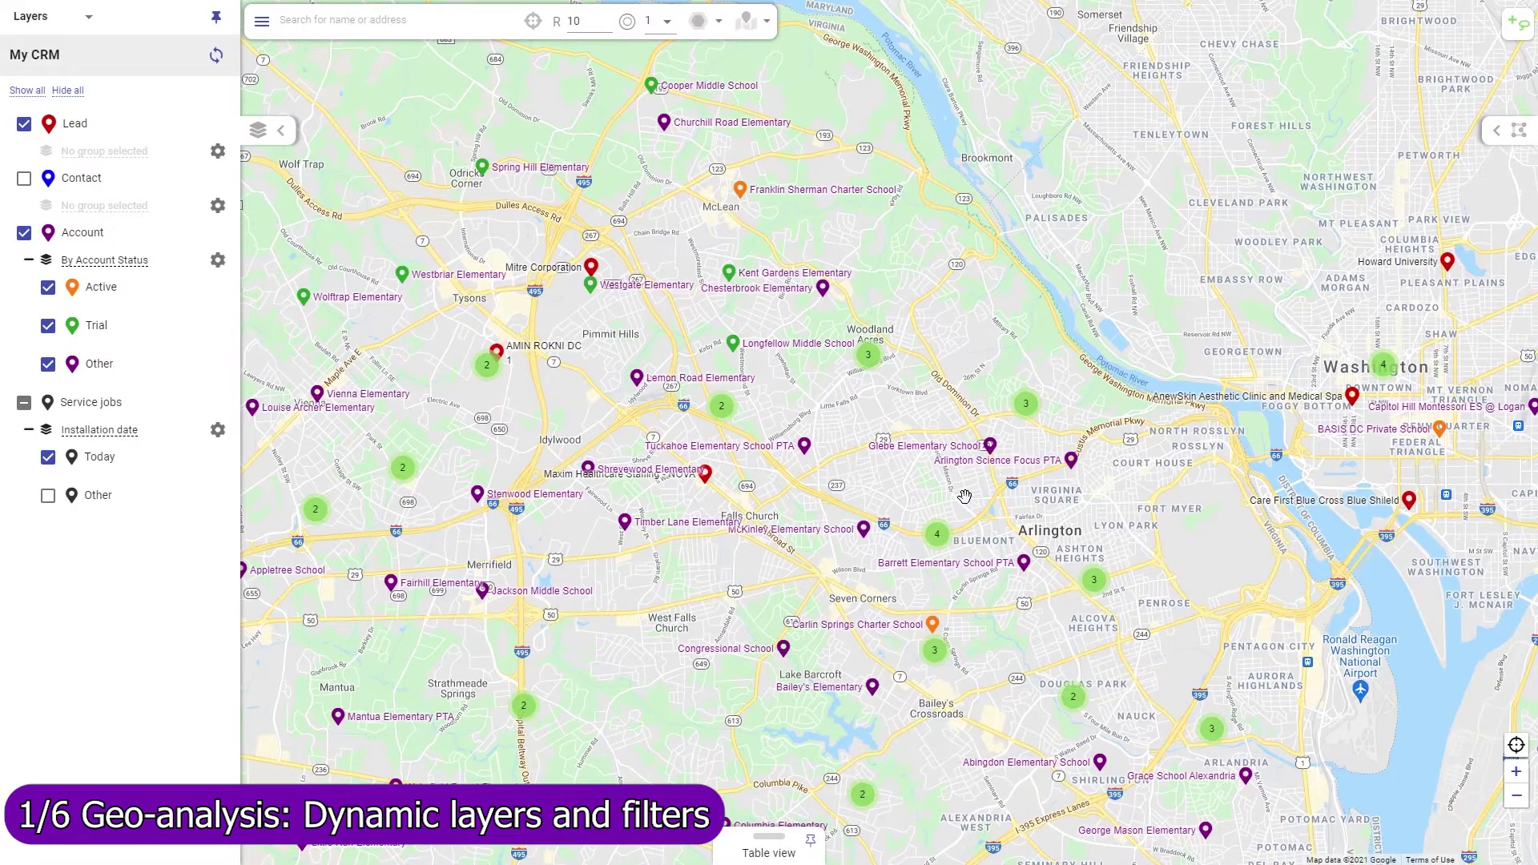
- Switch back to By Account Type and save a new Account Status filter
left_click(111, 262)
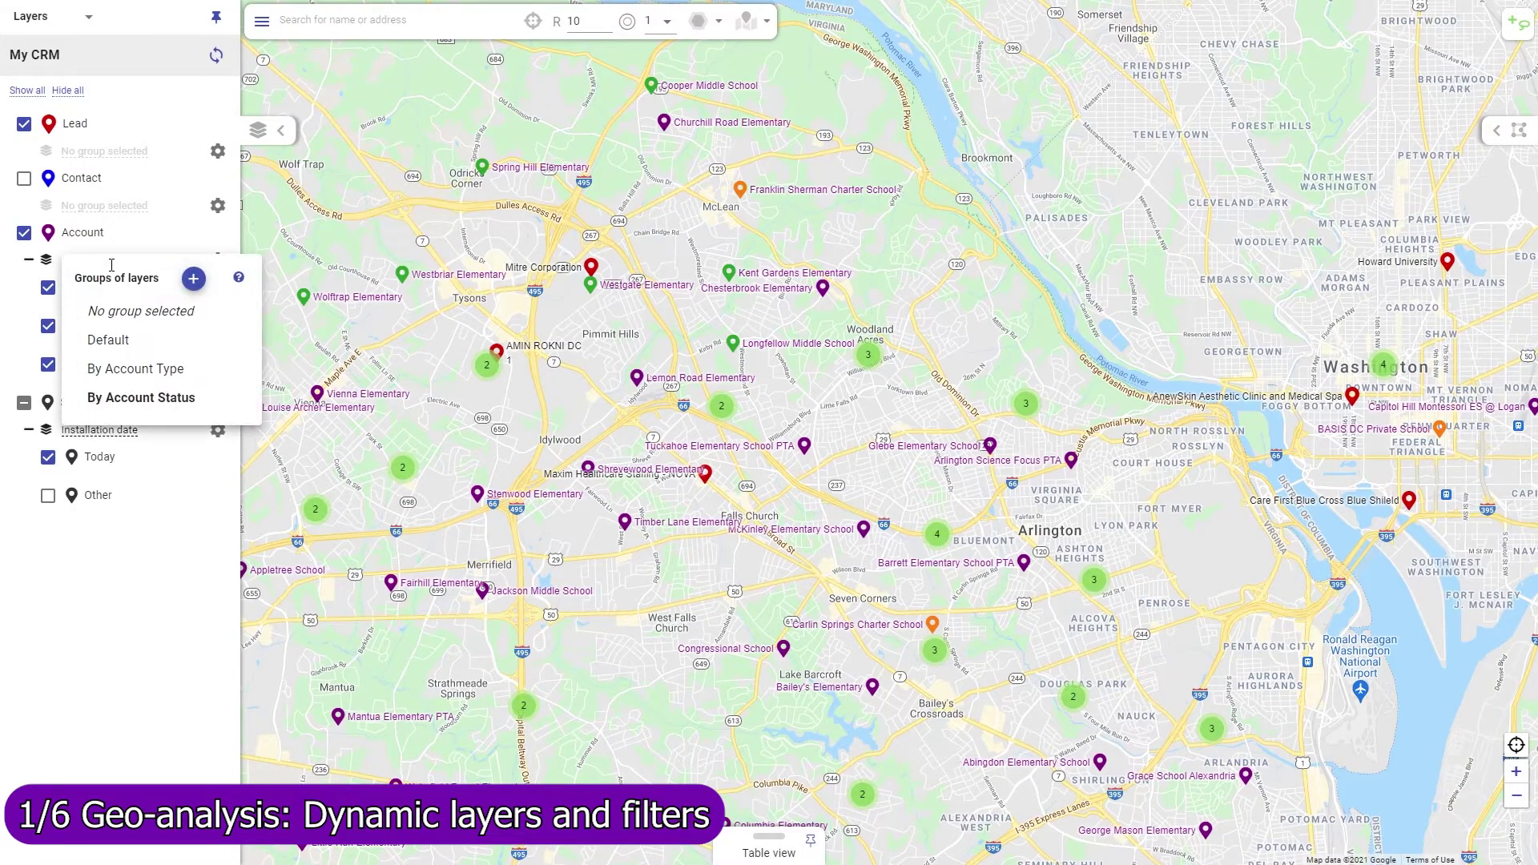
left_click(127, 368)
left_click(218, 363)
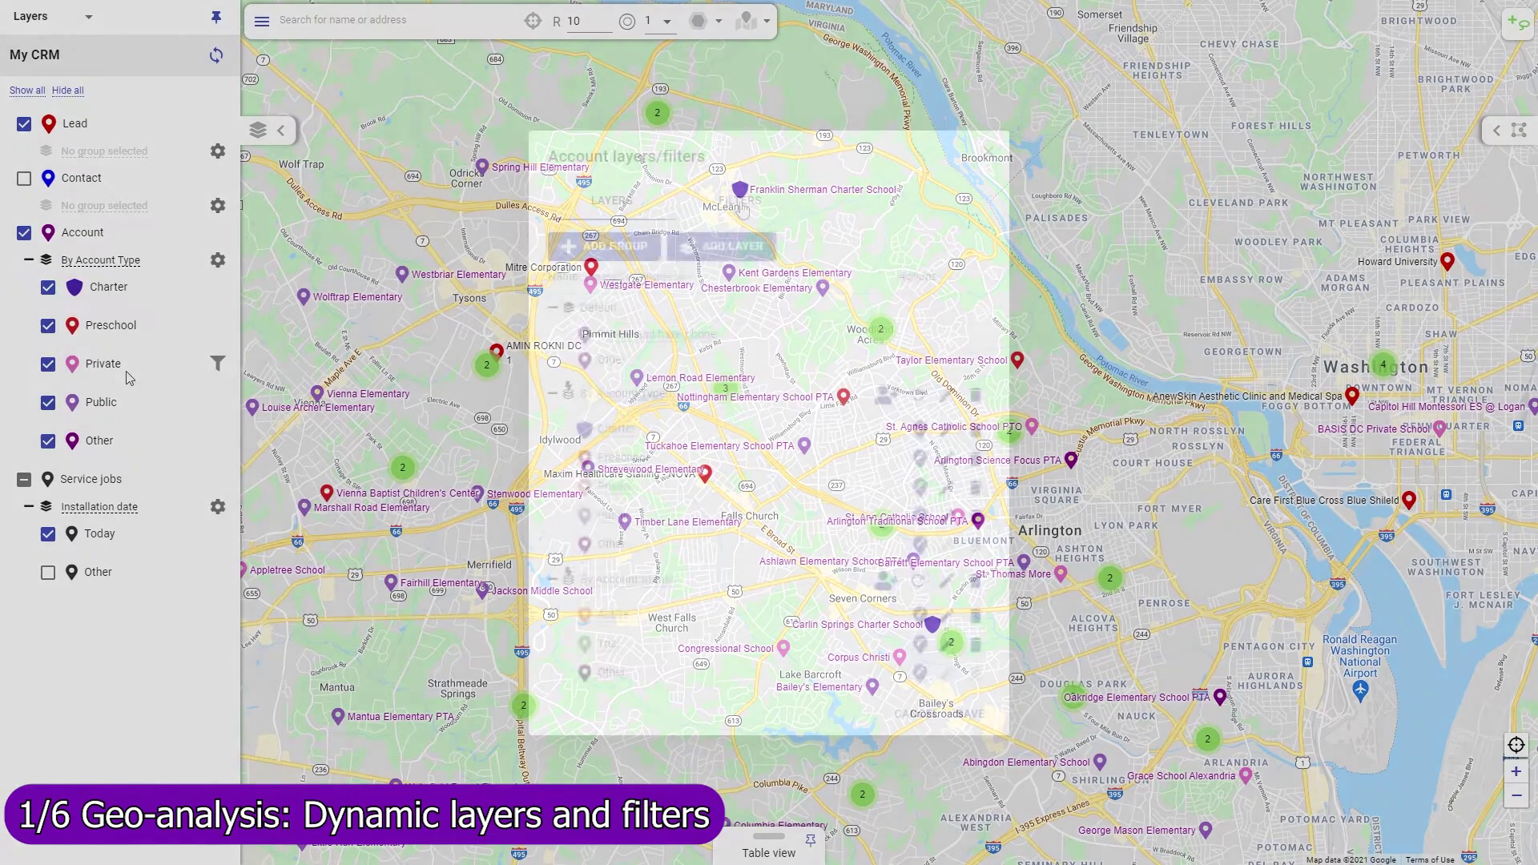
left_click(738, 200)
left_click(624, 246)
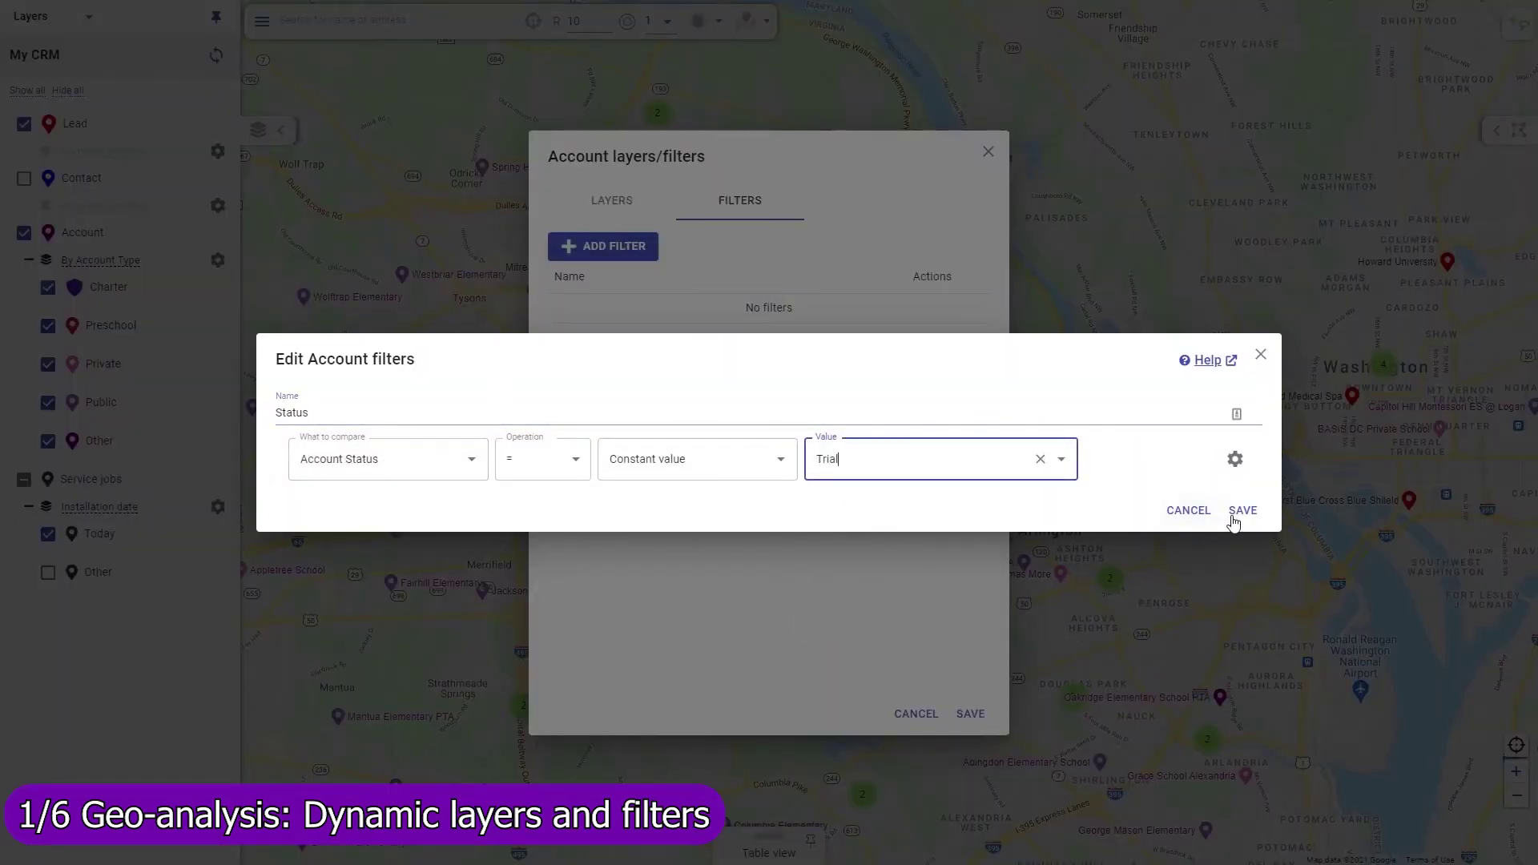
left_click(1239, 513)
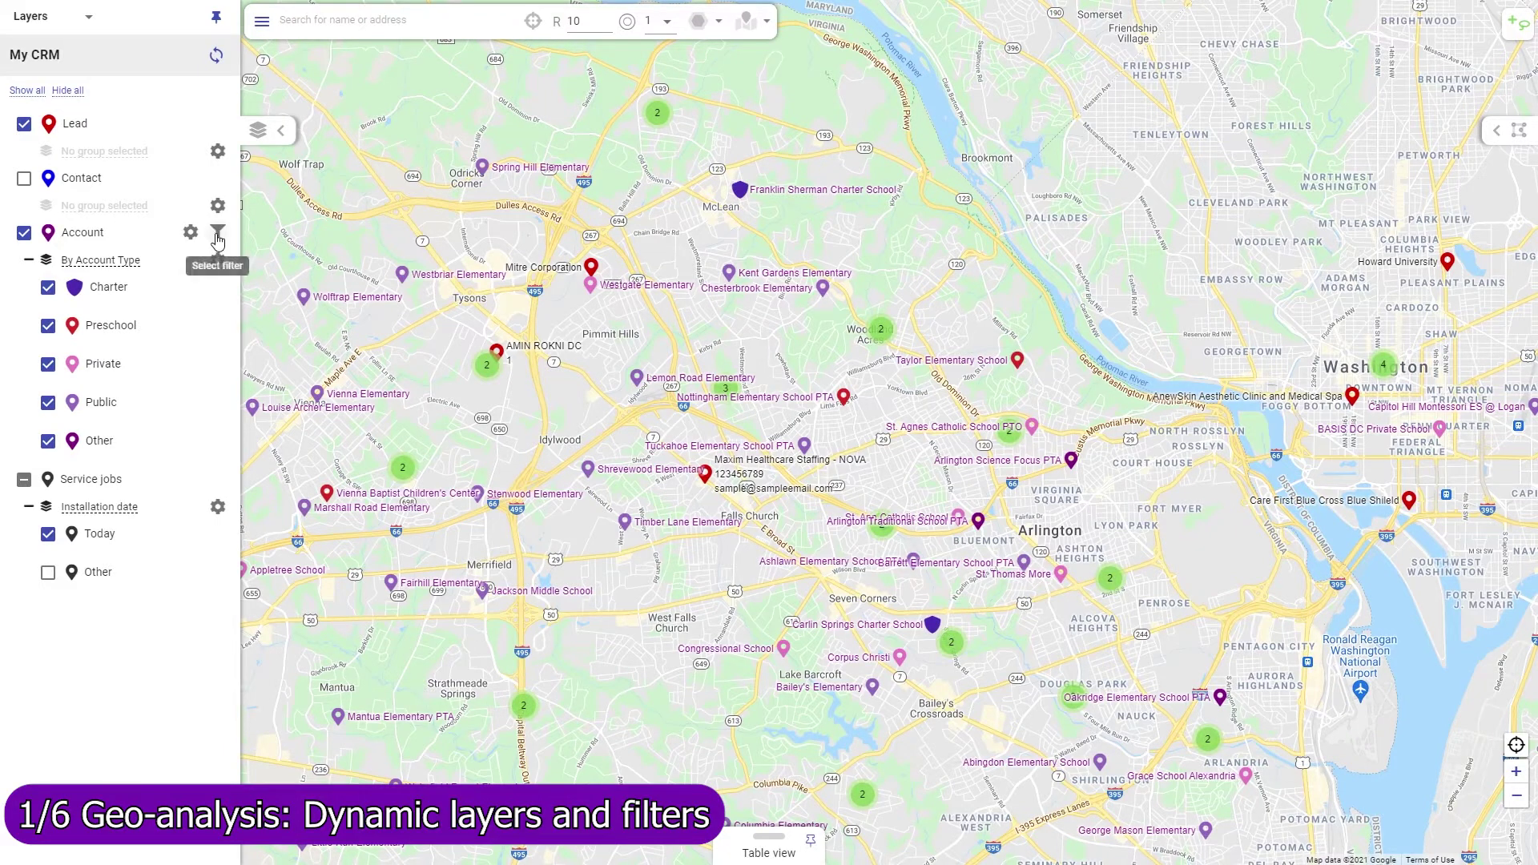
left_click(218, 236)
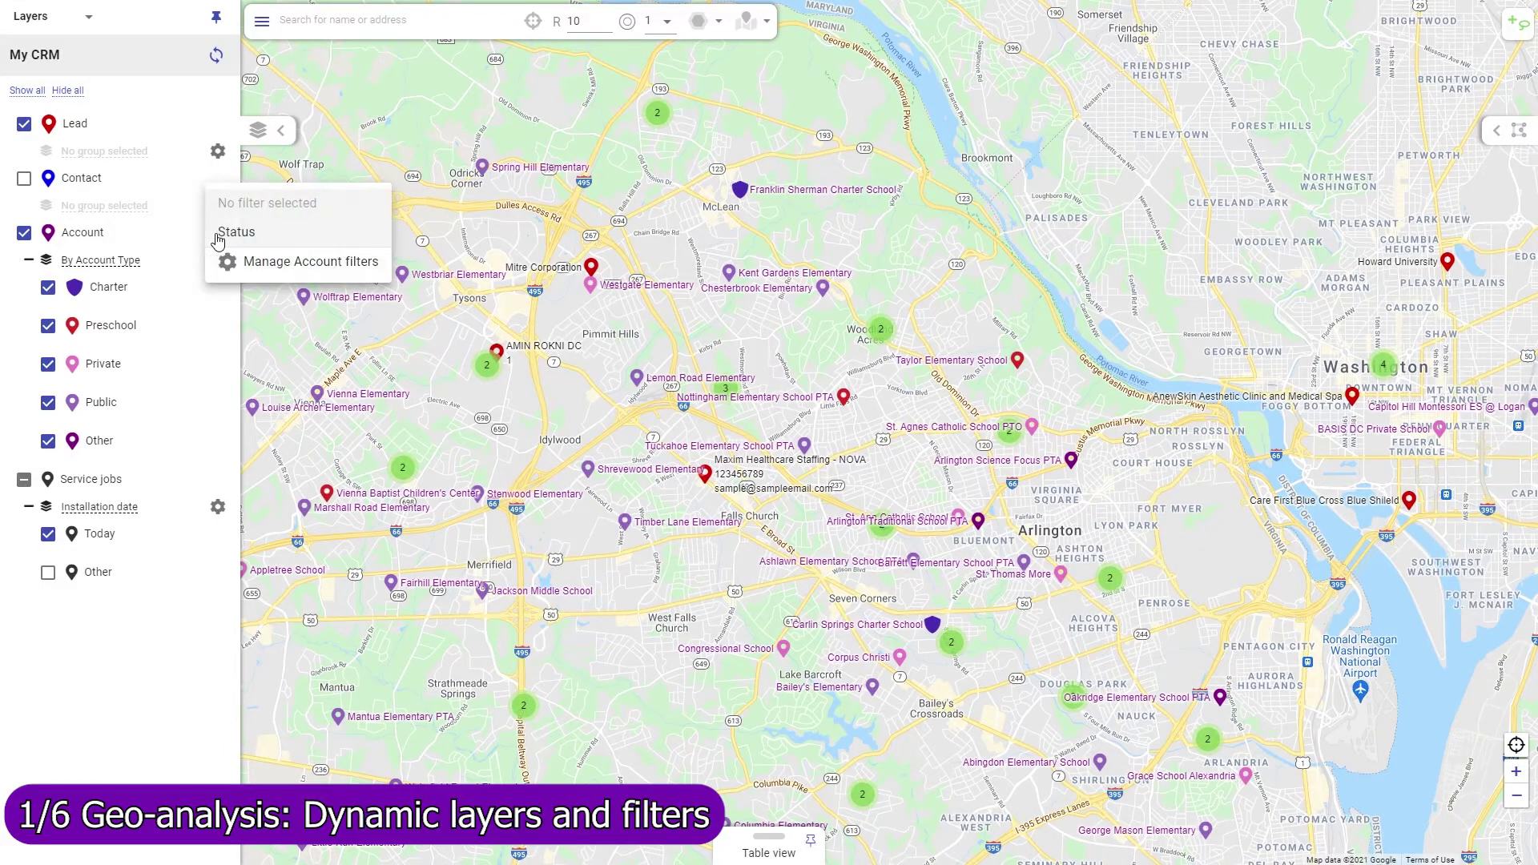
- Apply the Status filter and set the records table to Layers/filters mode
left_click(237, 233)
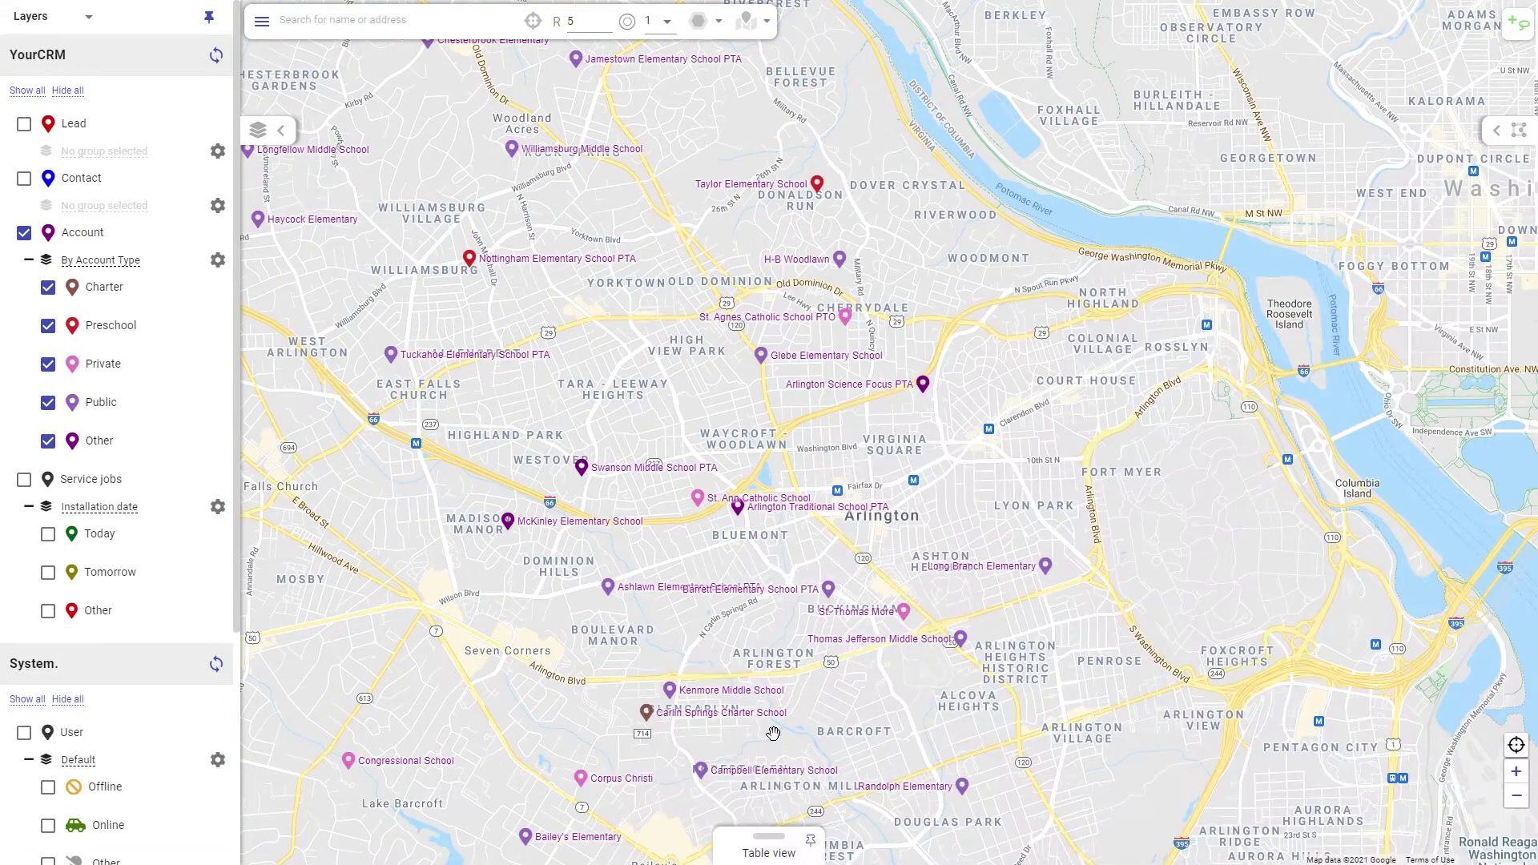
left_click(762, 846)
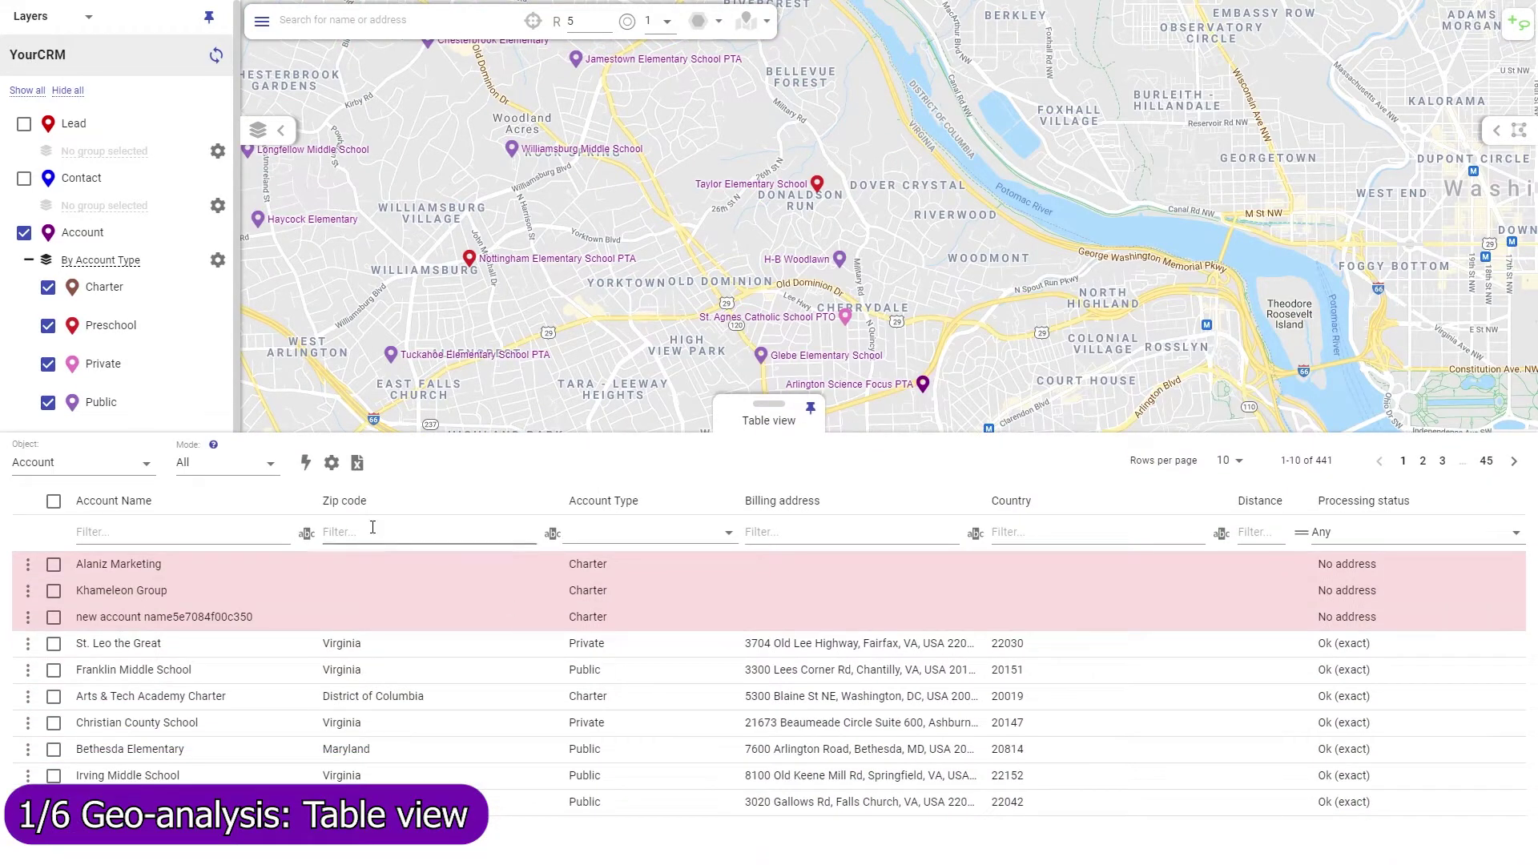
left_click(197, 472)
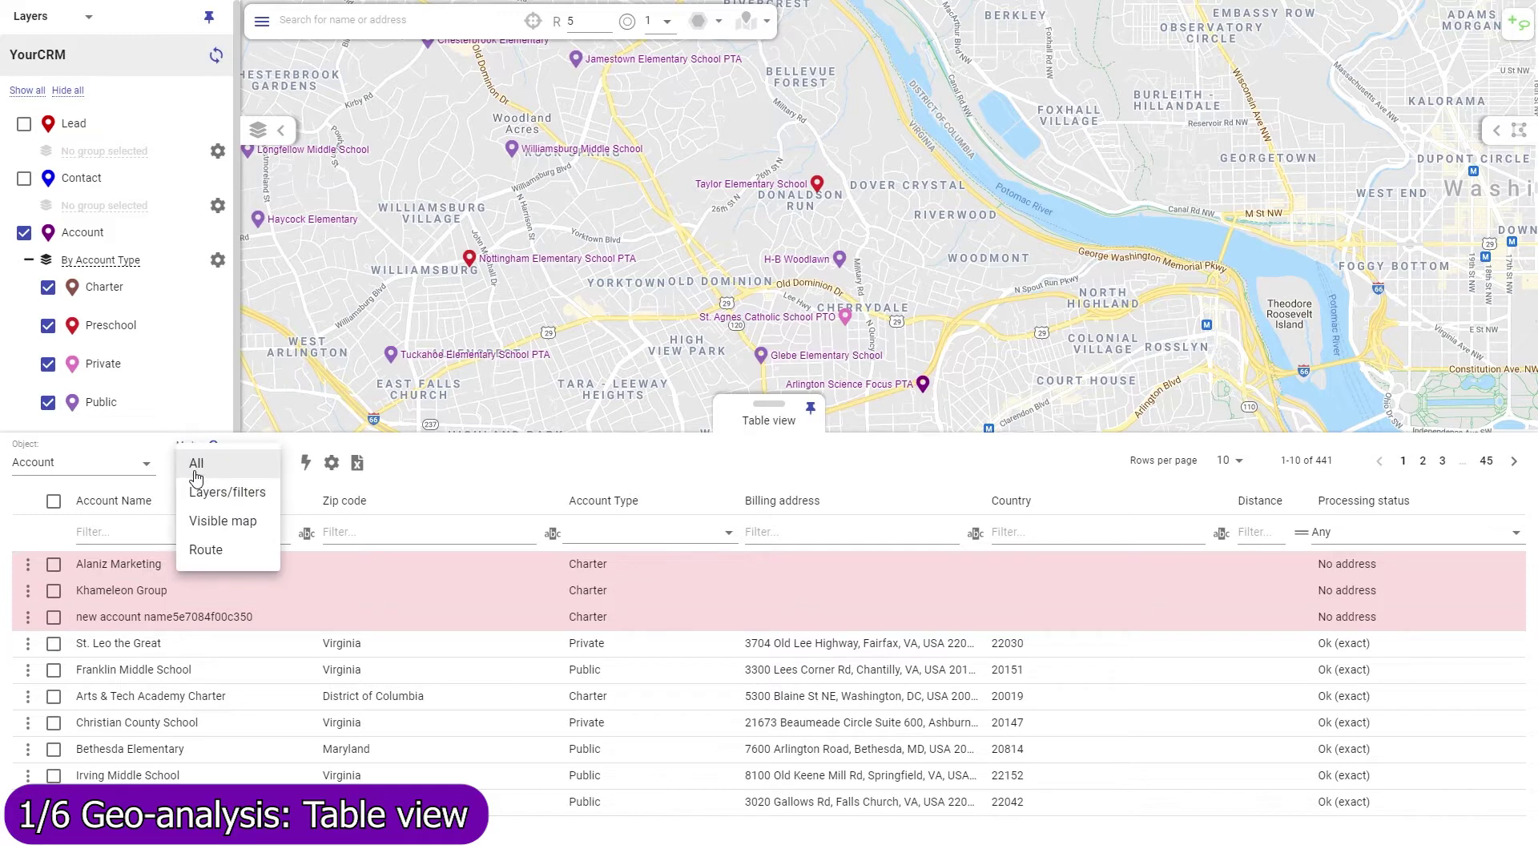
left_click(197, 495)
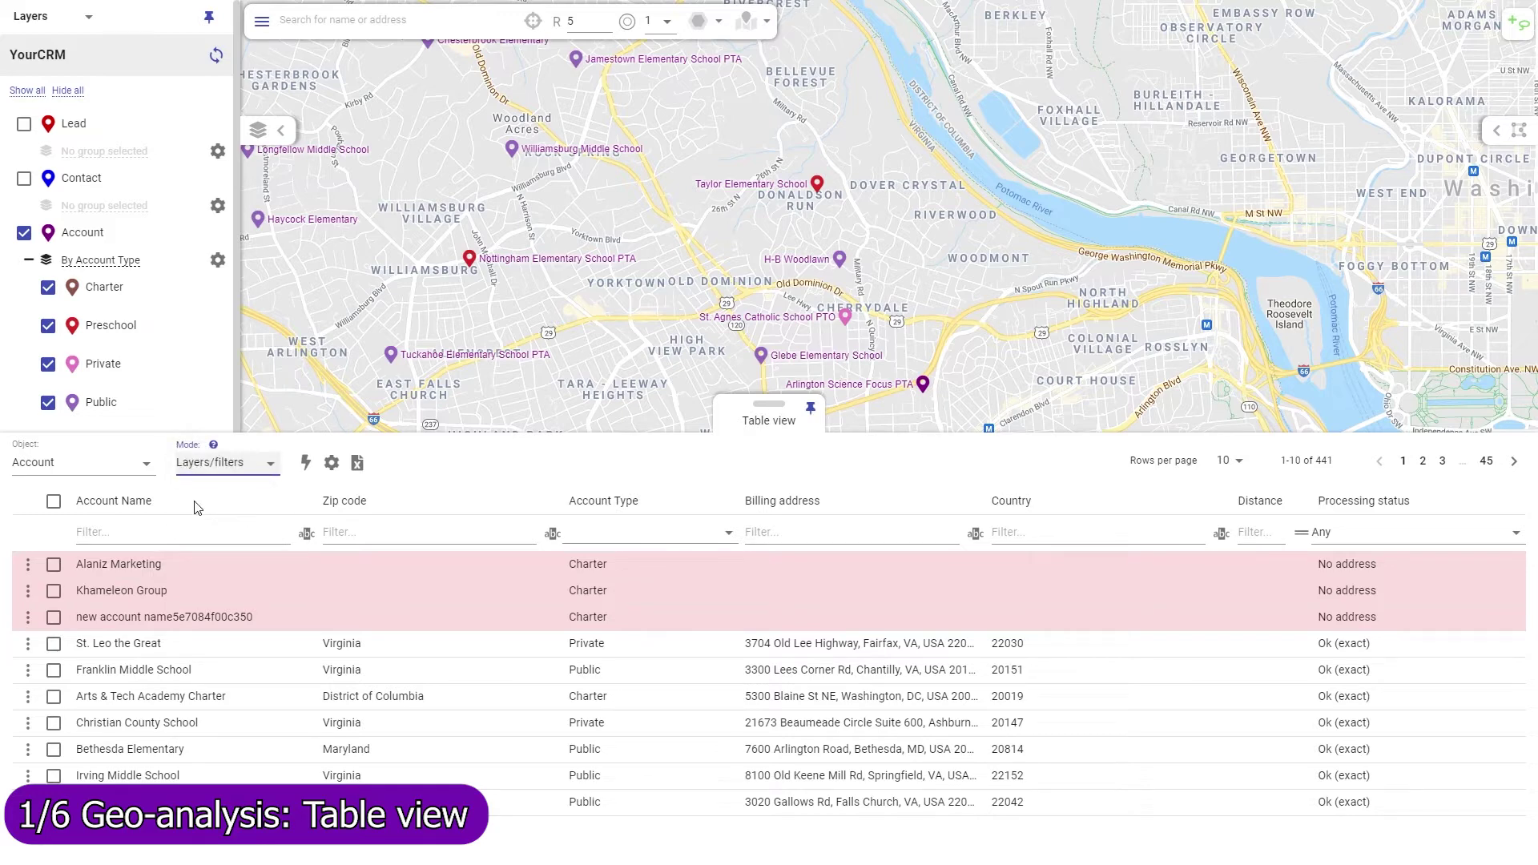
- Hide the Public layer and limit the table to accounts visible on the map
left_click(48, 402)
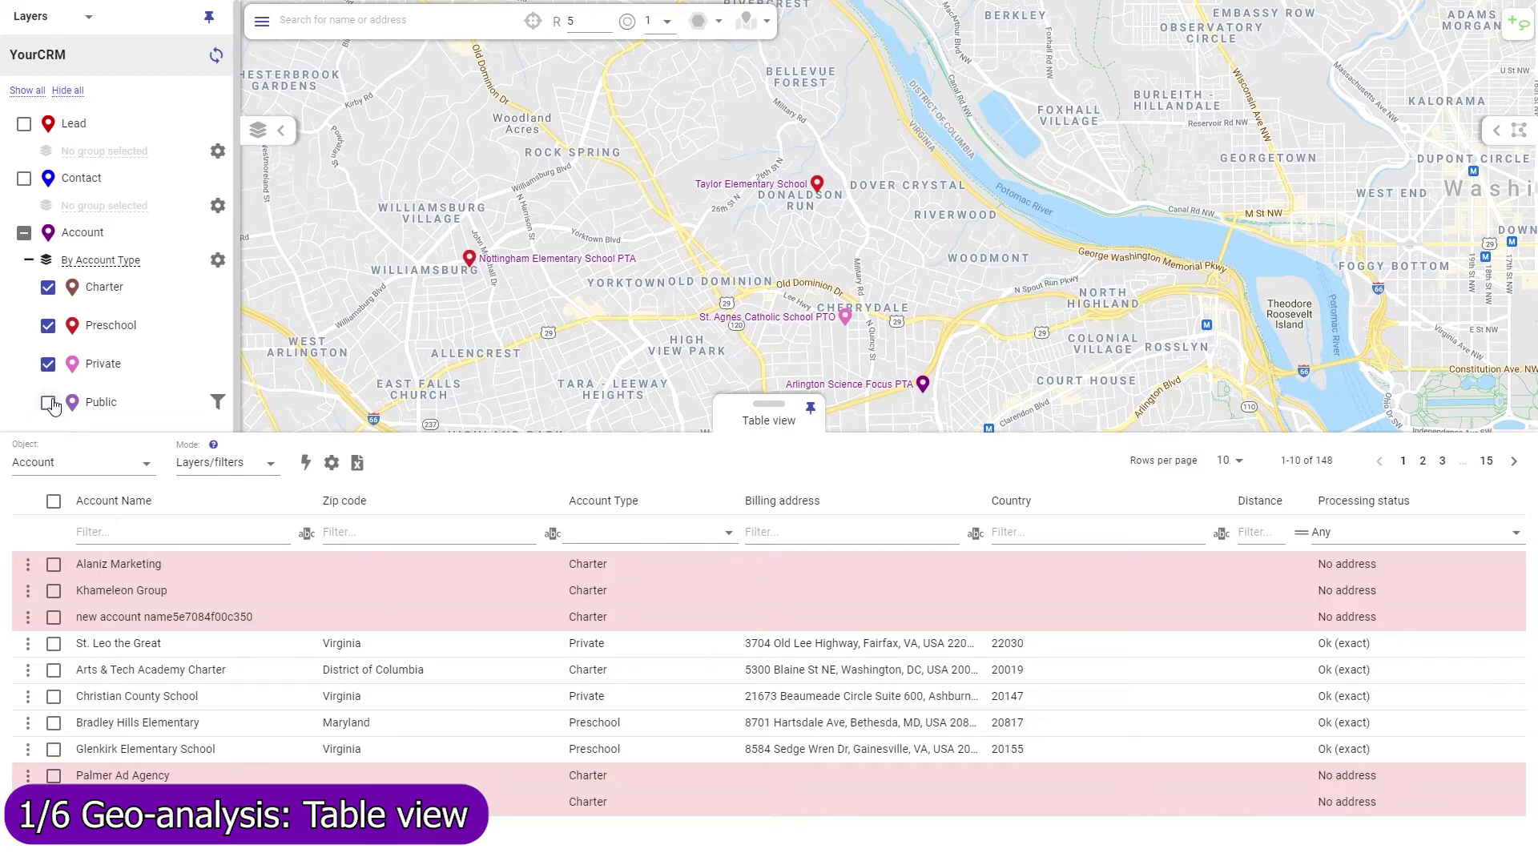
left_click(193, 462)
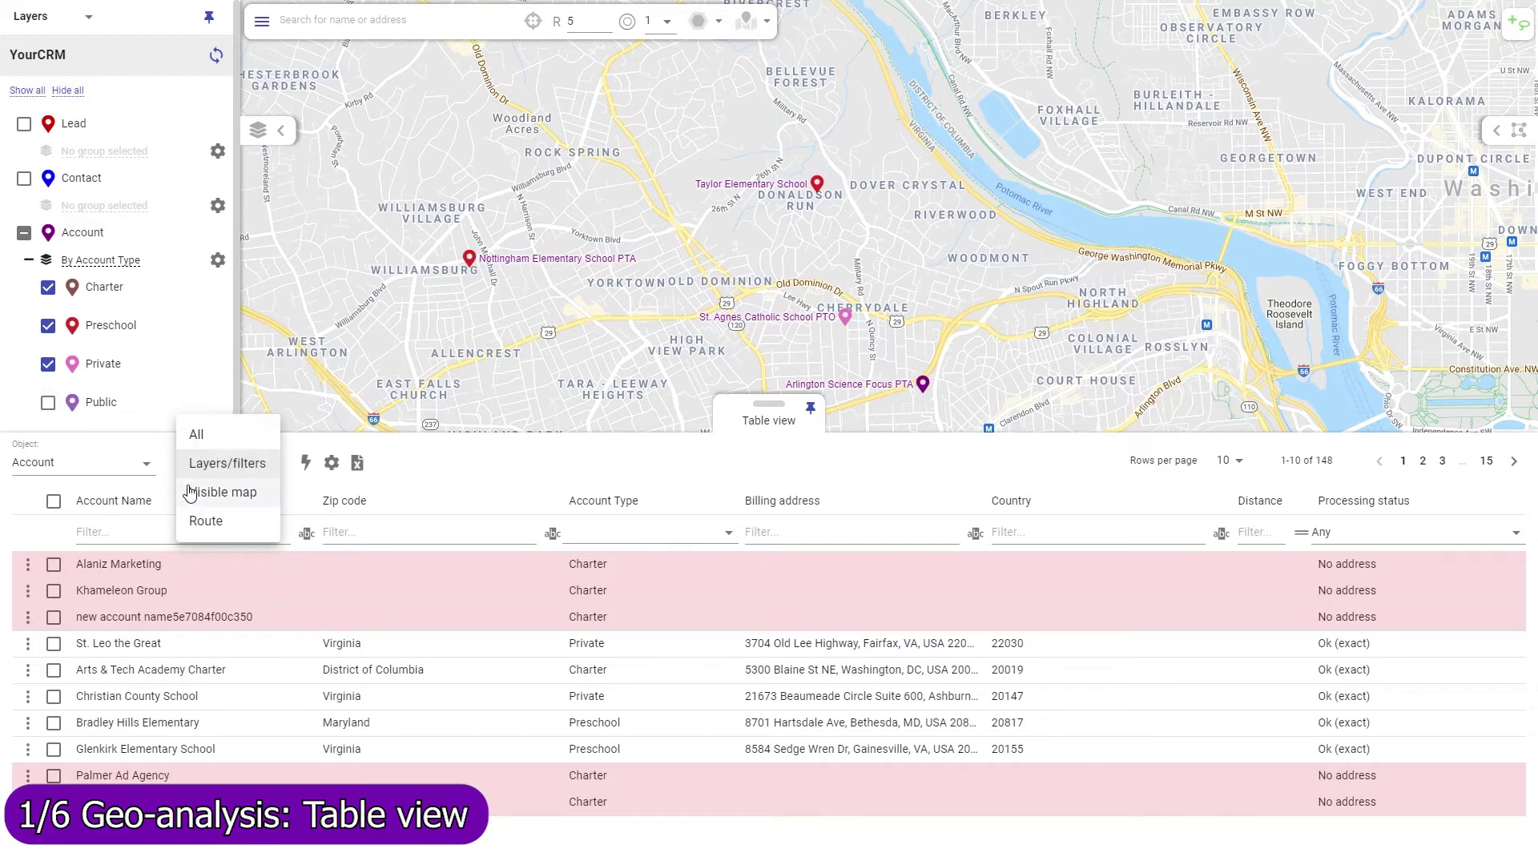
left_click(190, 492)
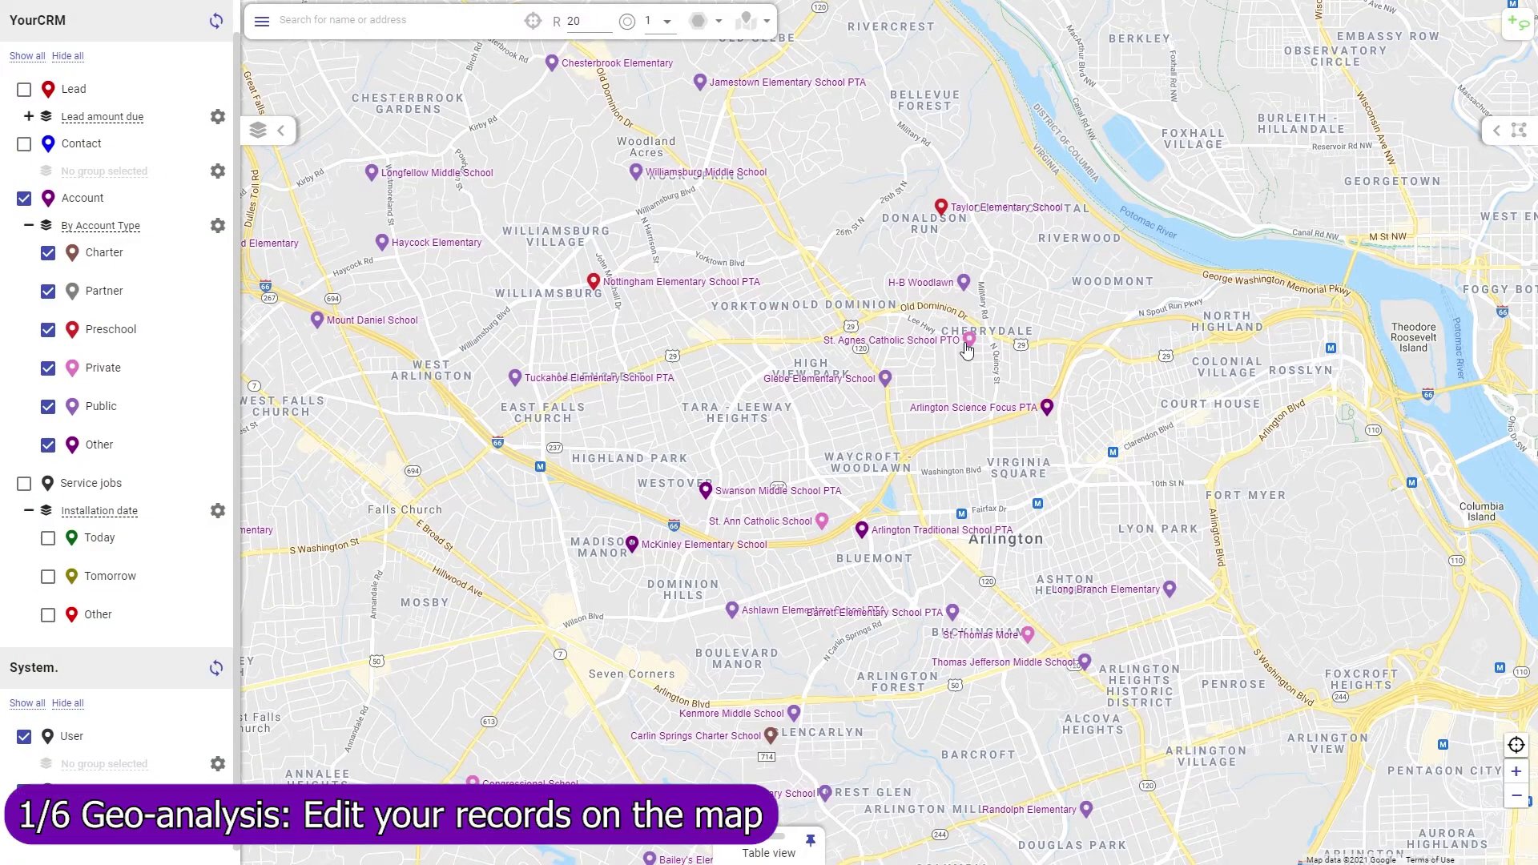
- Add the note 'Schedule visit for next week' to St. Agnes Catholic School PTO and save
left_click(967, 348)
left_click(845, 273)
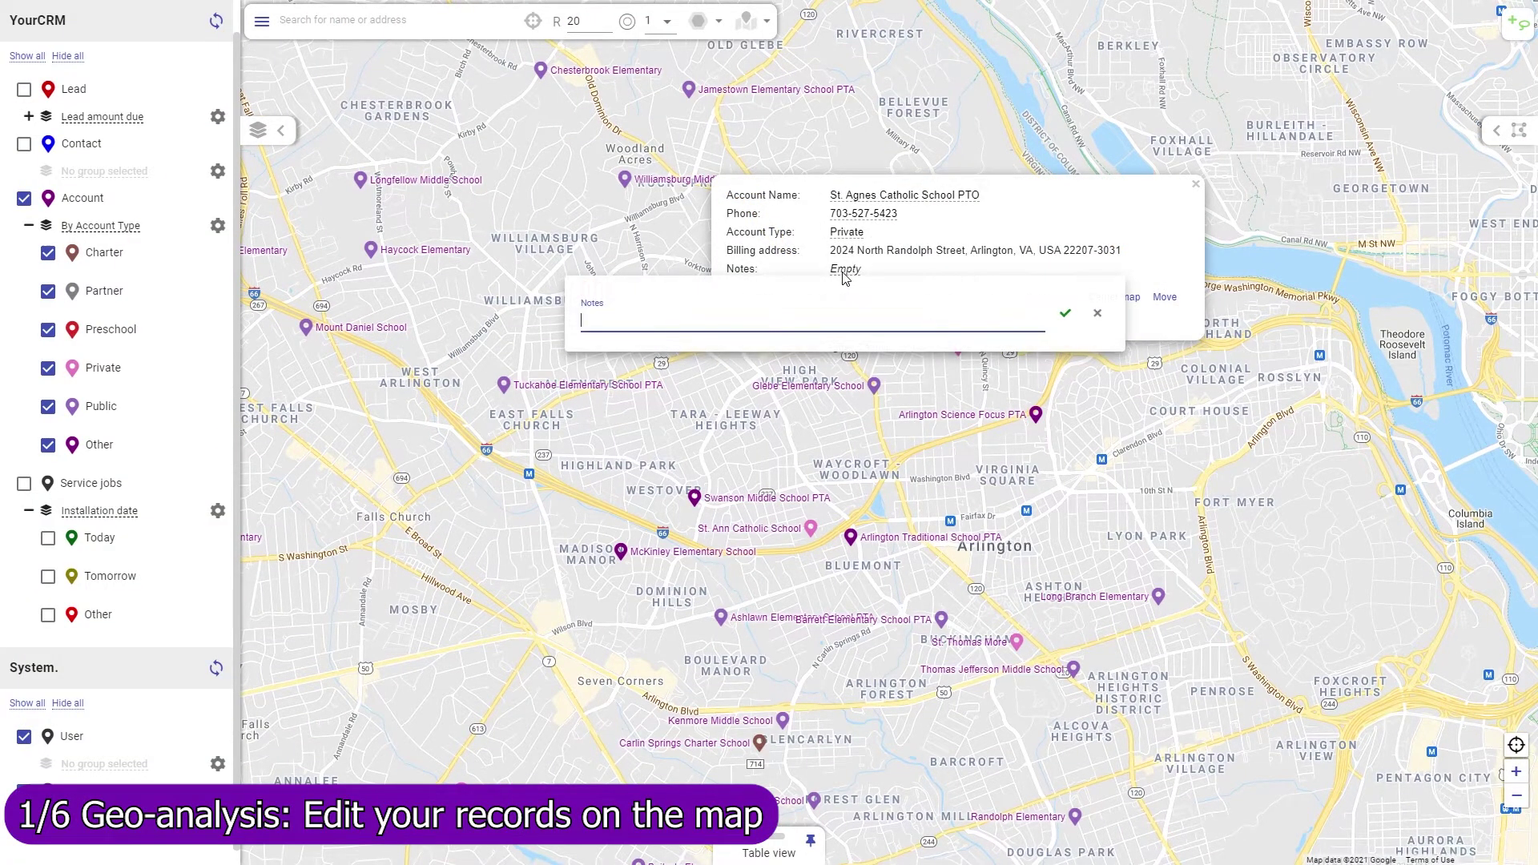
type("Schedule visit for next week")
left_click(1066, 316)
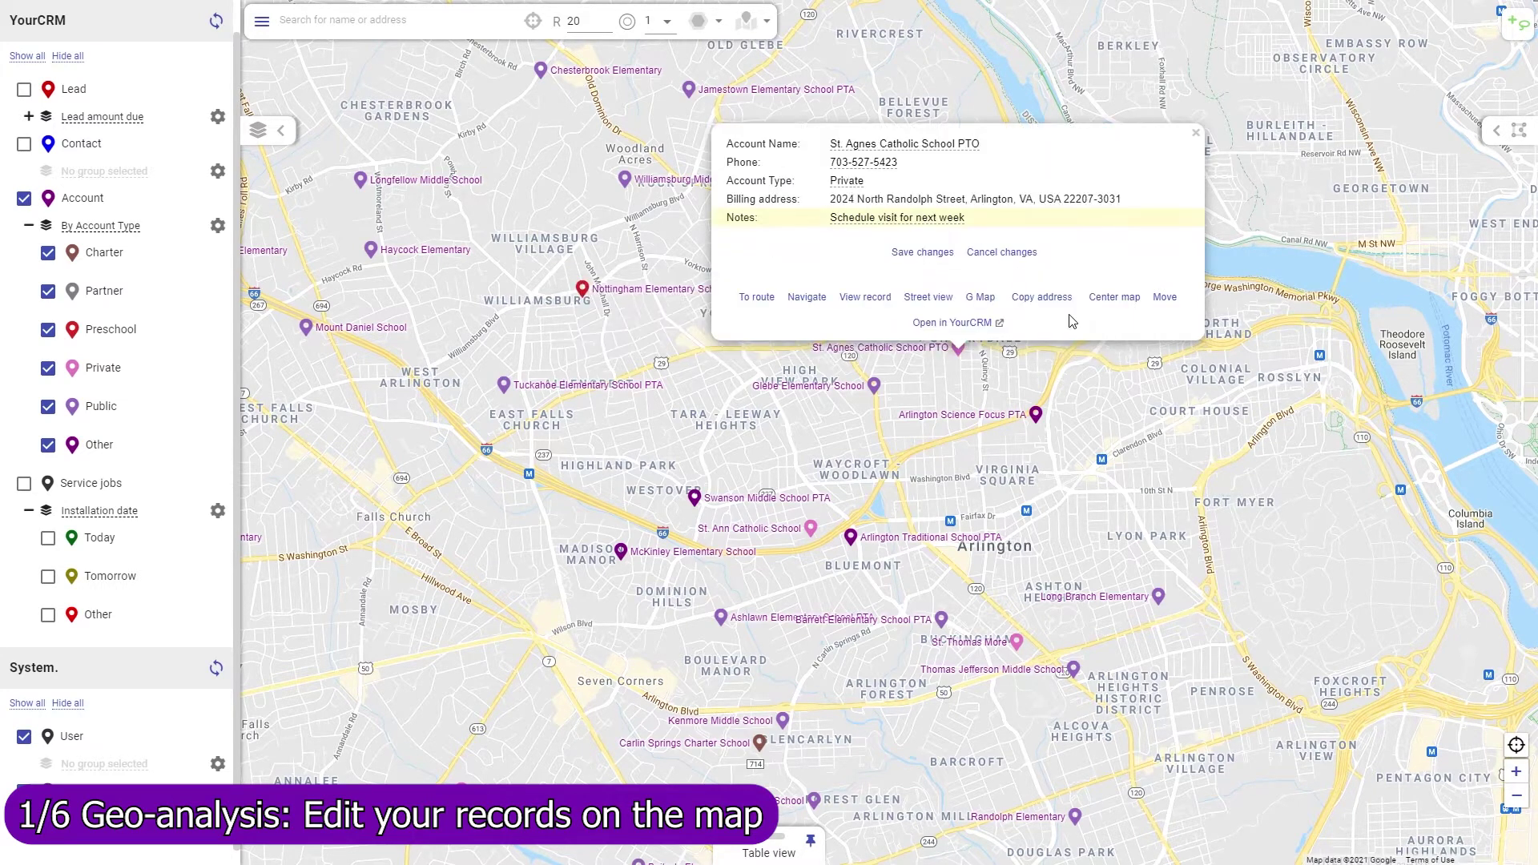
left_click(935, 253)
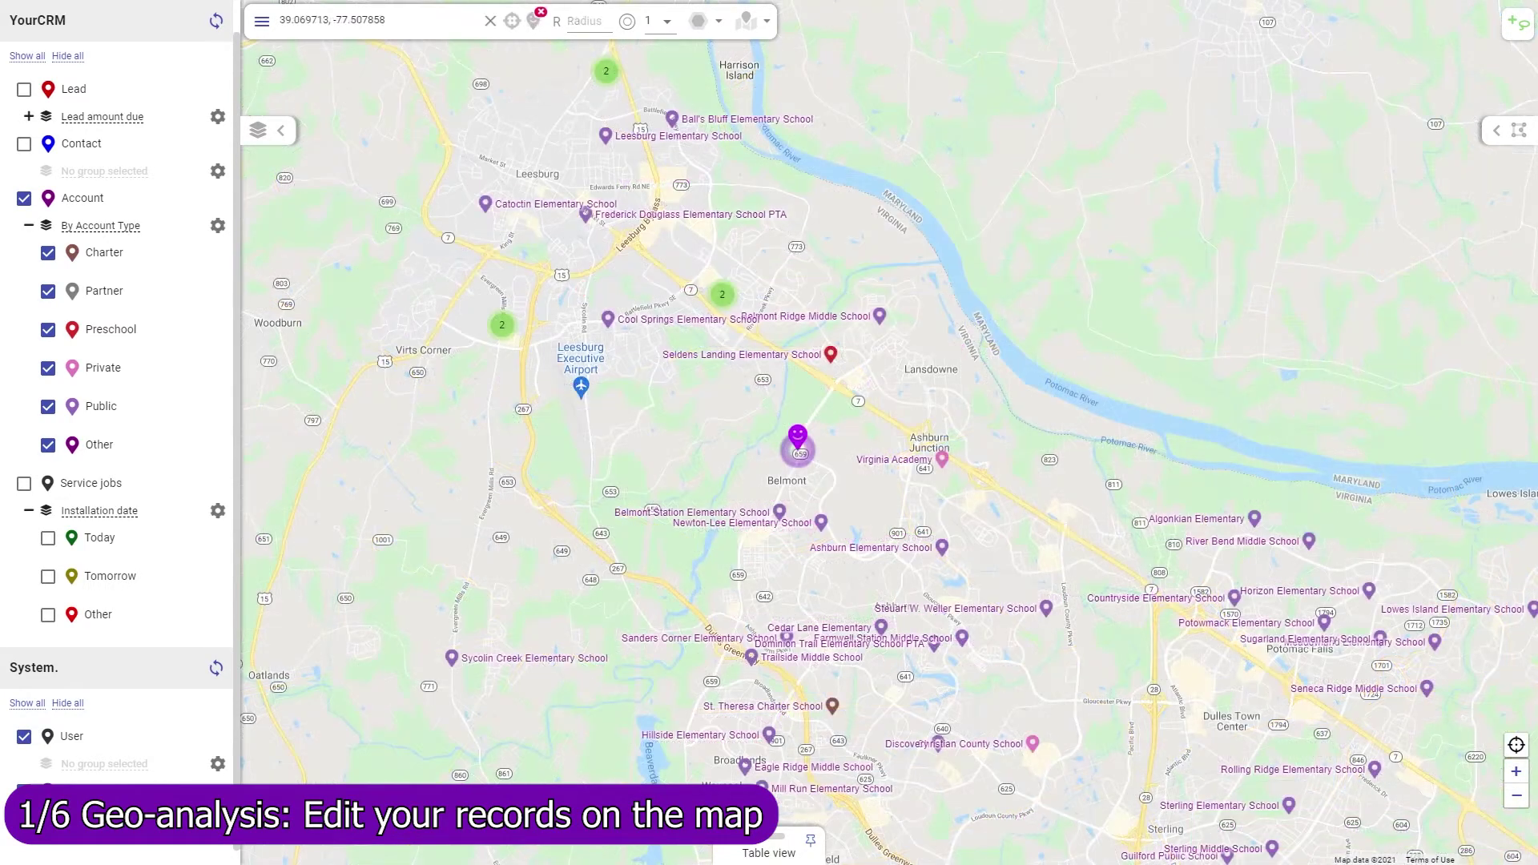
- Group-edit the 59 listed accounts, searching by name for a new Account Owner
left_click(746, 854)
left_click(305, 467)
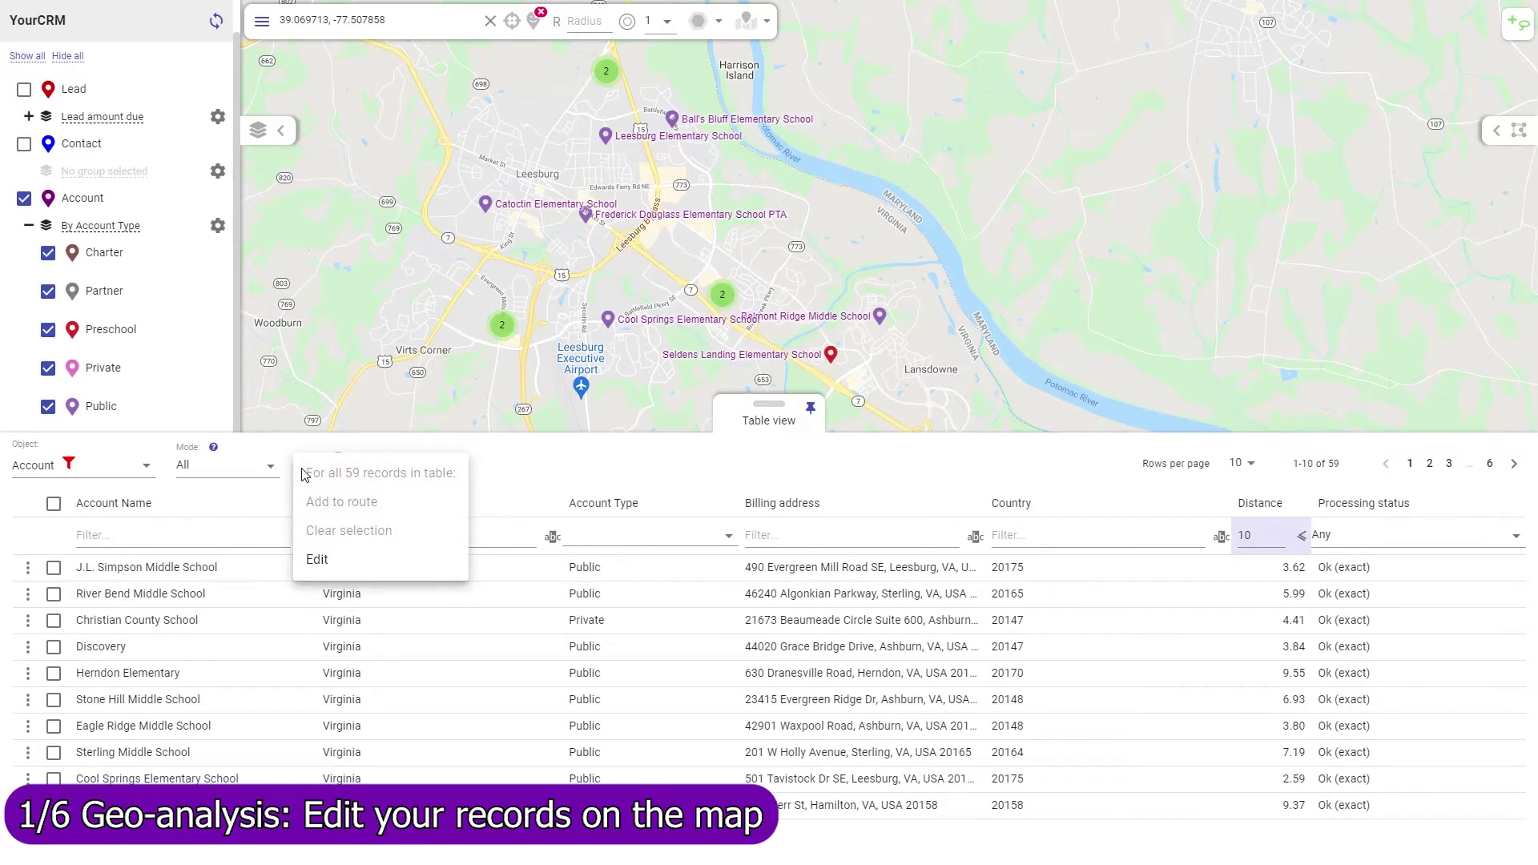
left_click(312, 559)
left_click(1077, 433)
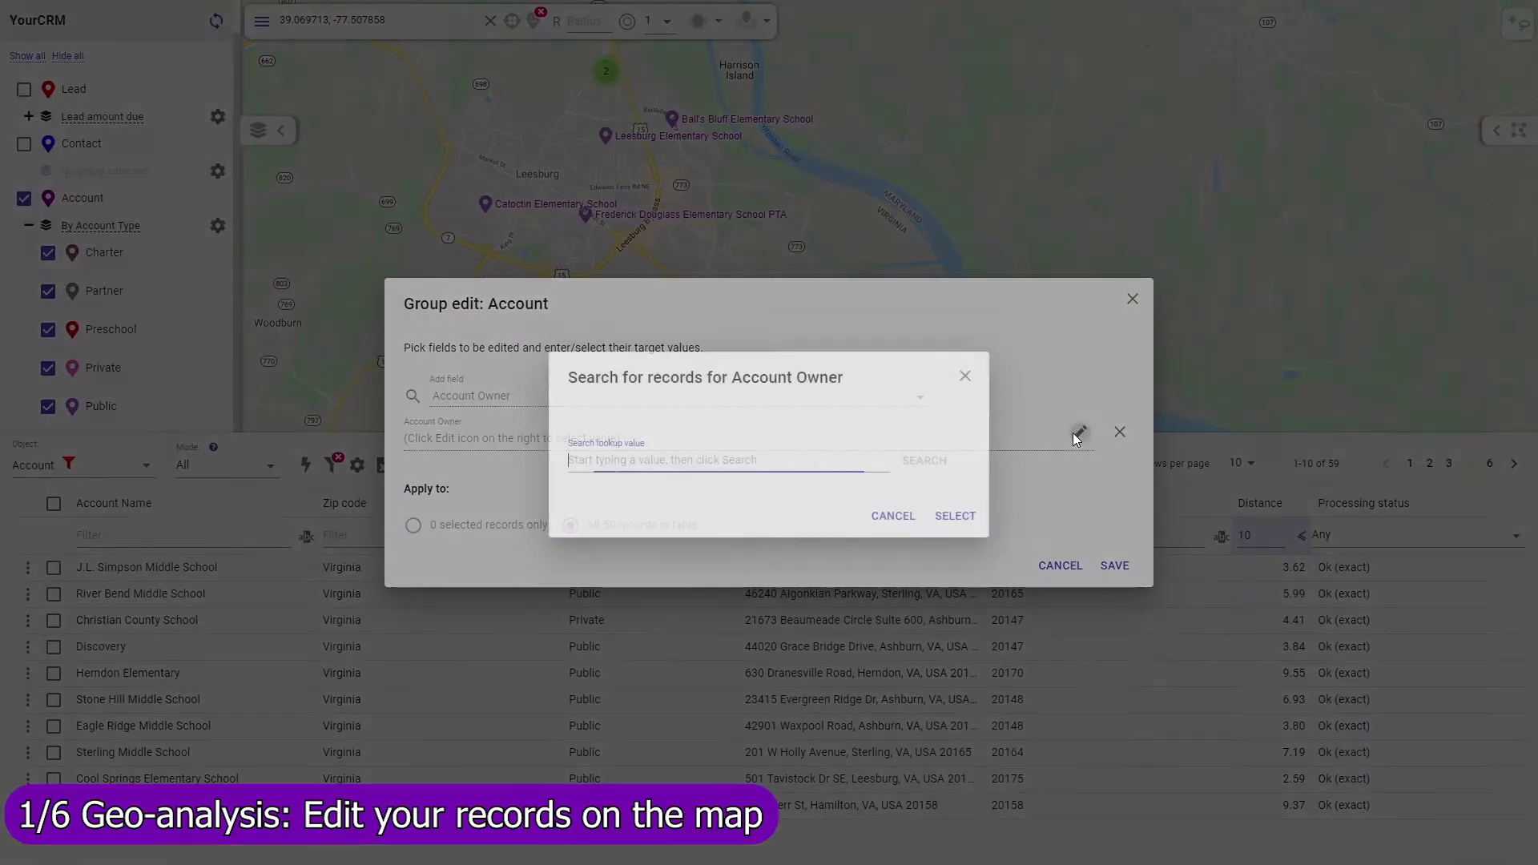
type("John")
key("Return")
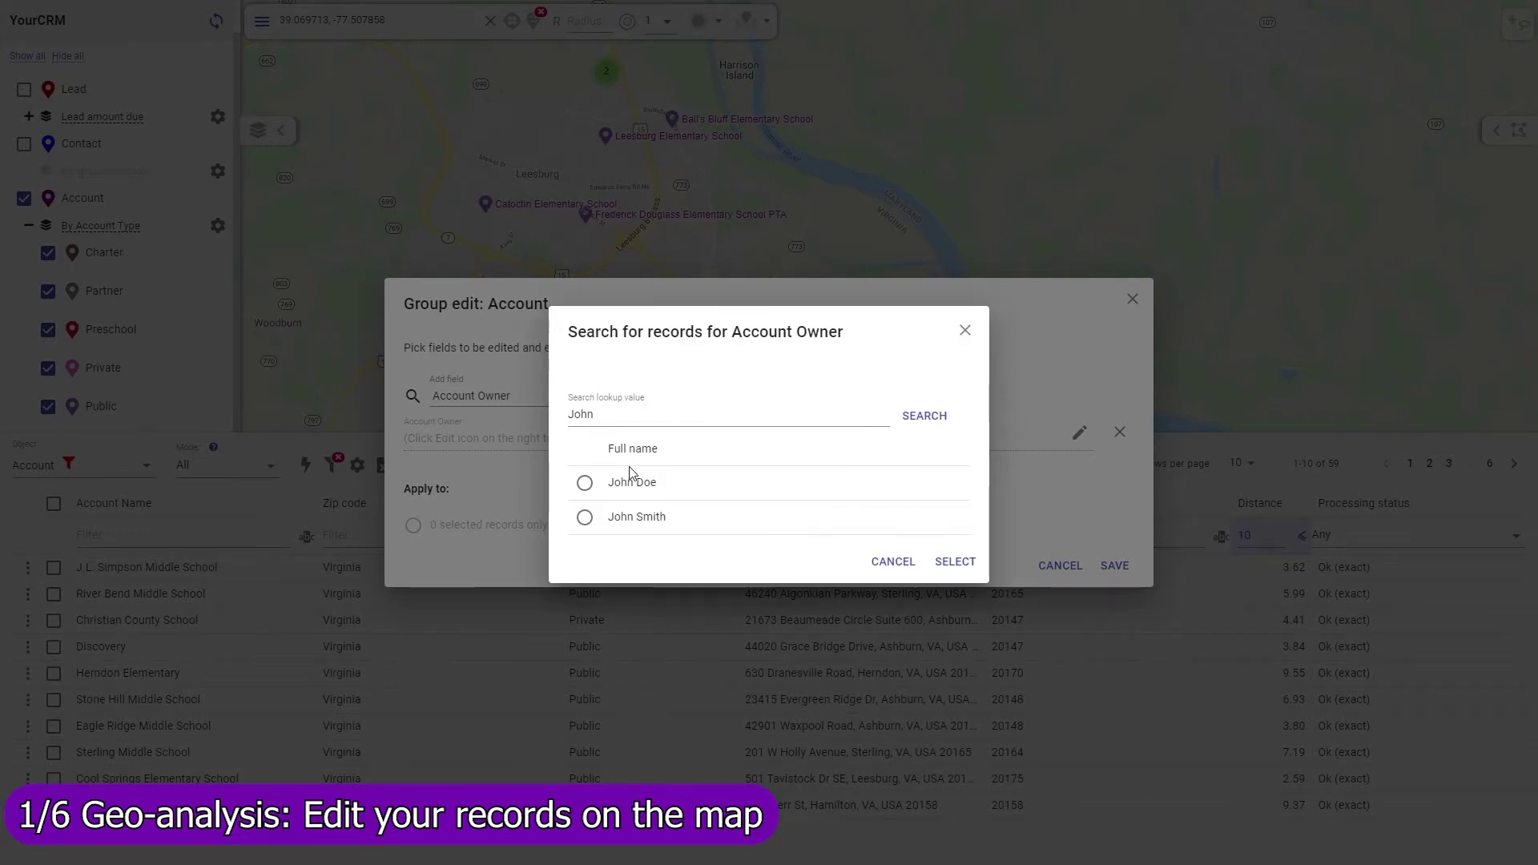
left_click(585, 517)
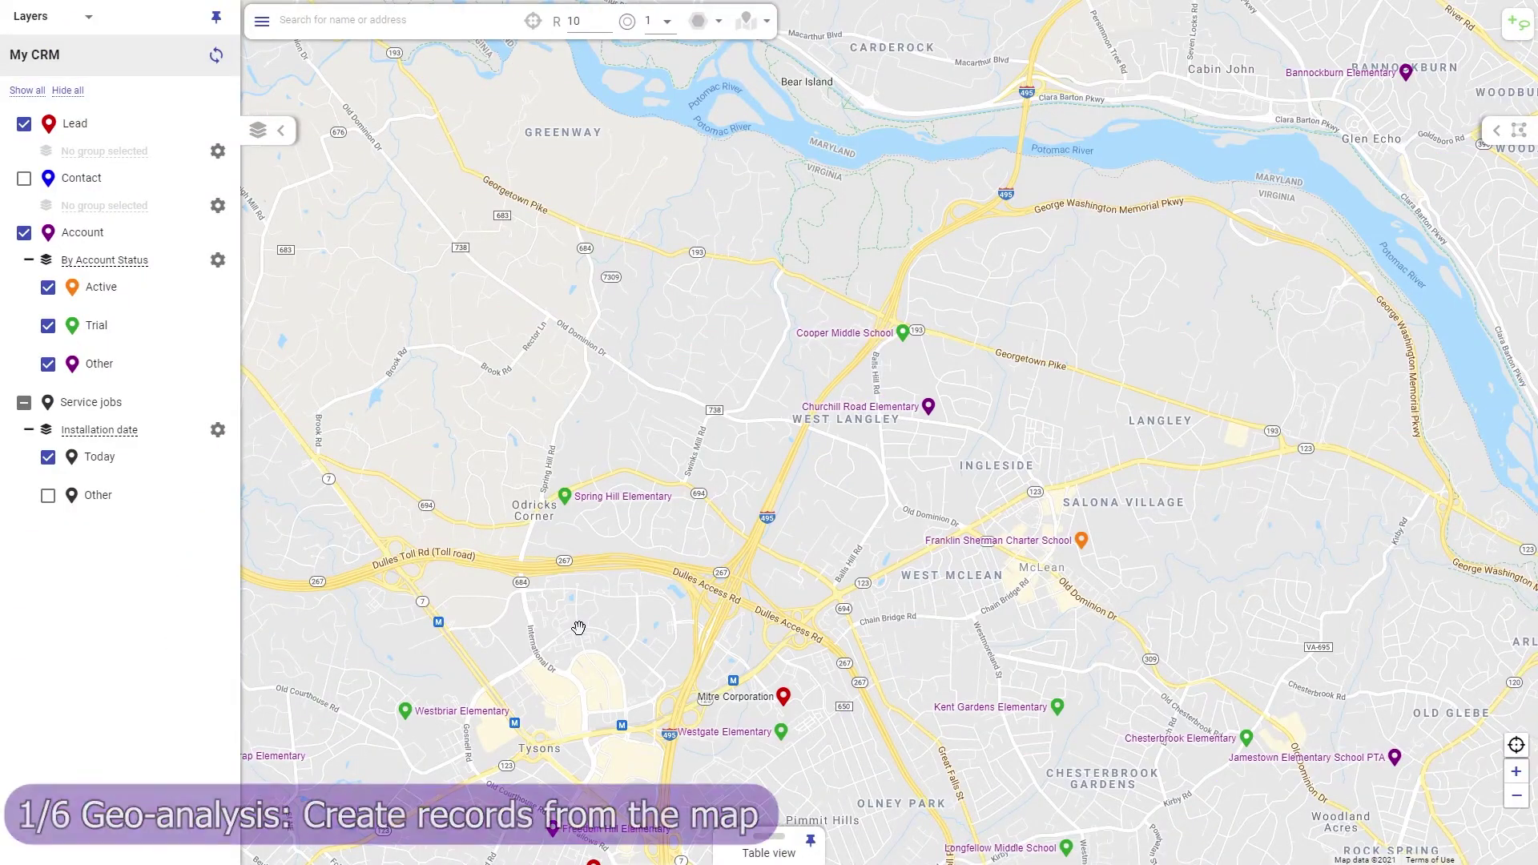
- Create a new Account record at the chosen map location
right_click(578, 627)
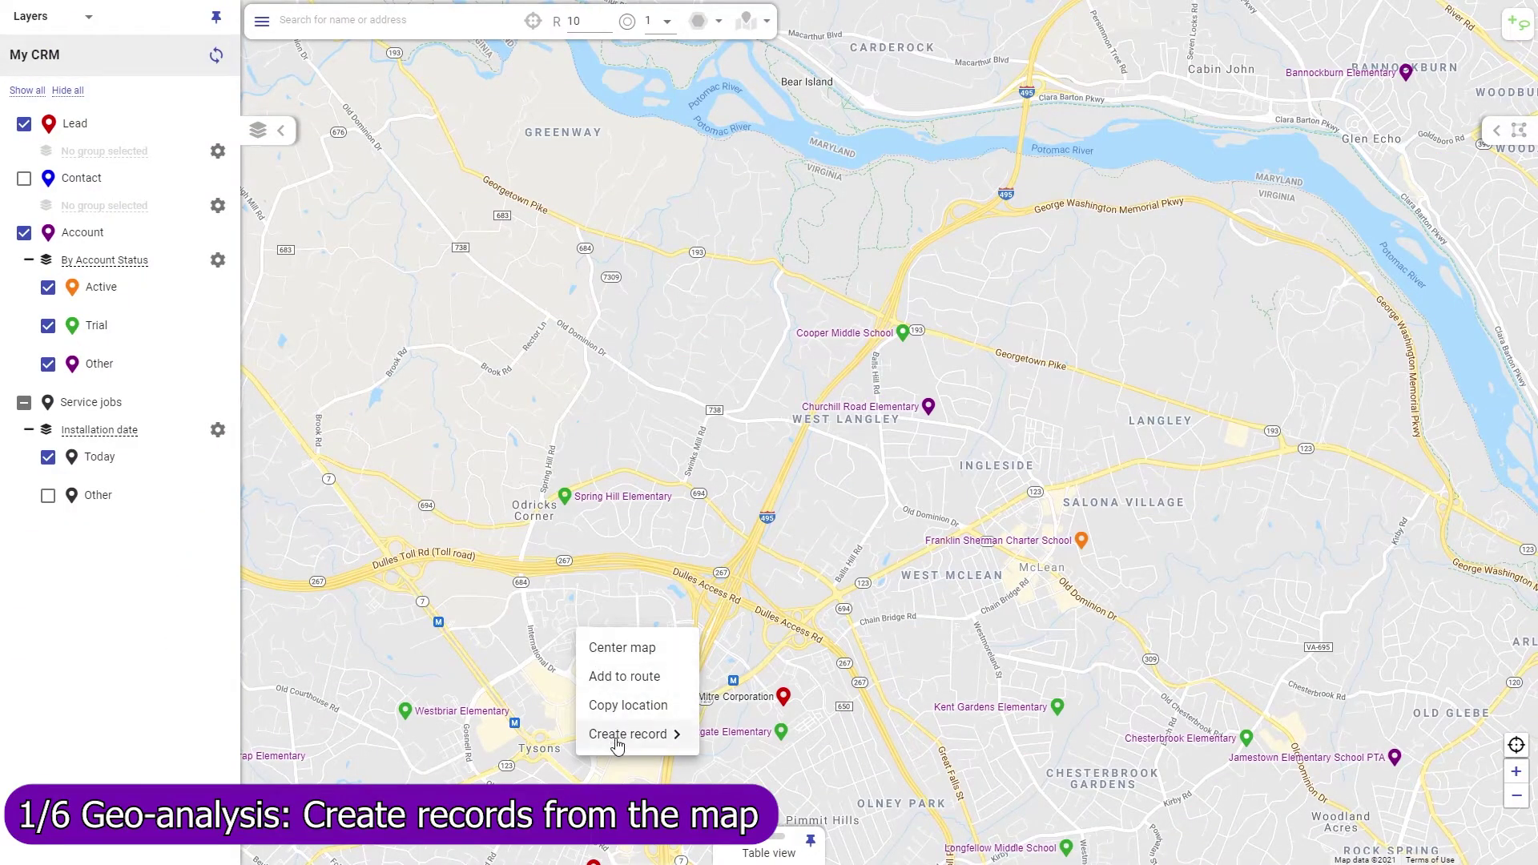
mouse_move(618, 744)
left_click(735, 793)
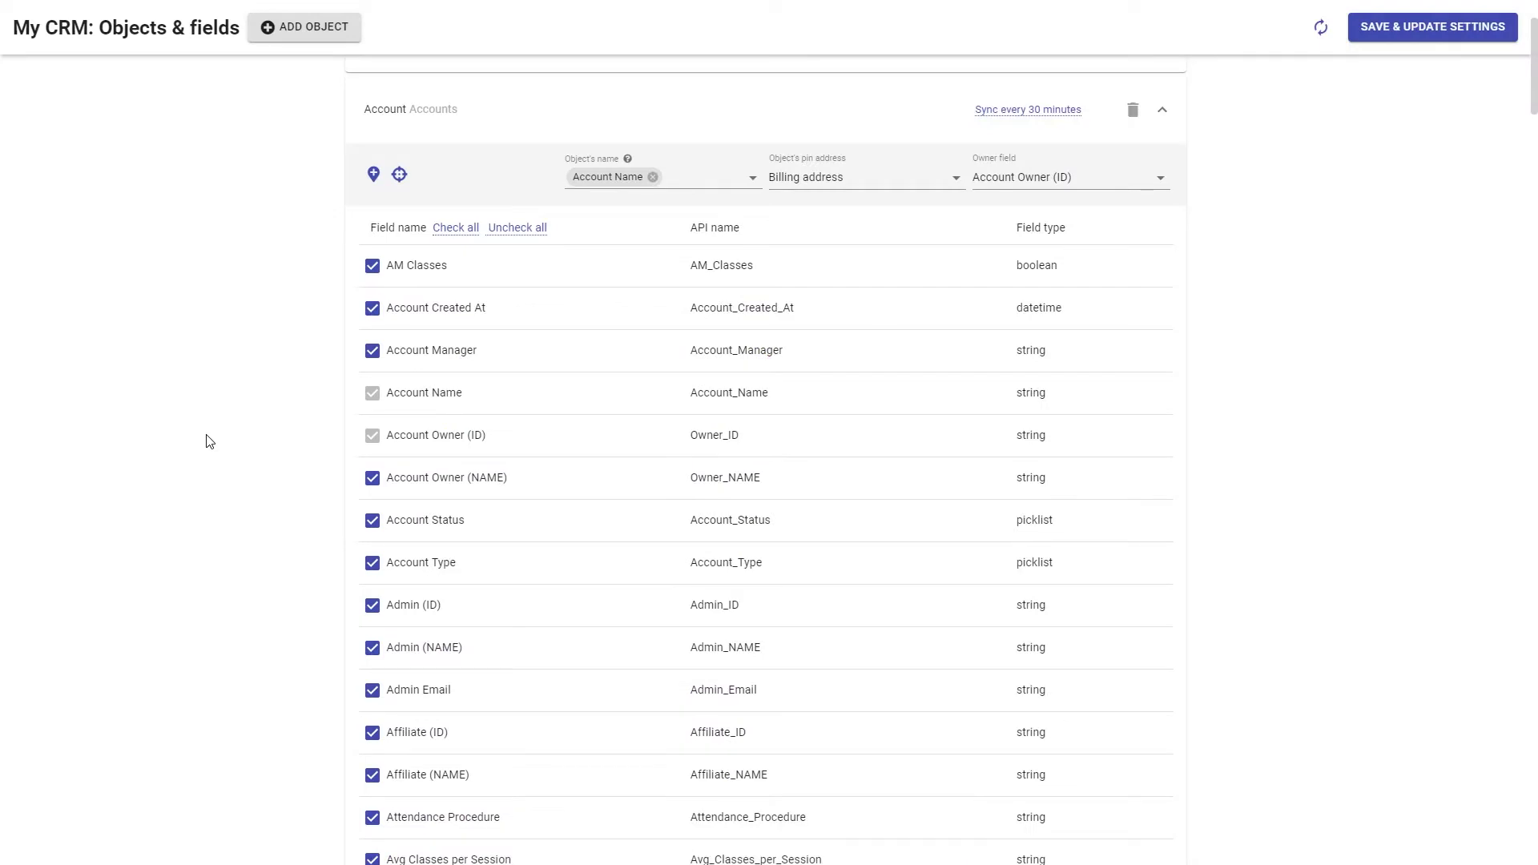
- Enable saving geocoded fields to the CRM, sending longitude to Mapsly_Longitude
left_click(400, 174)
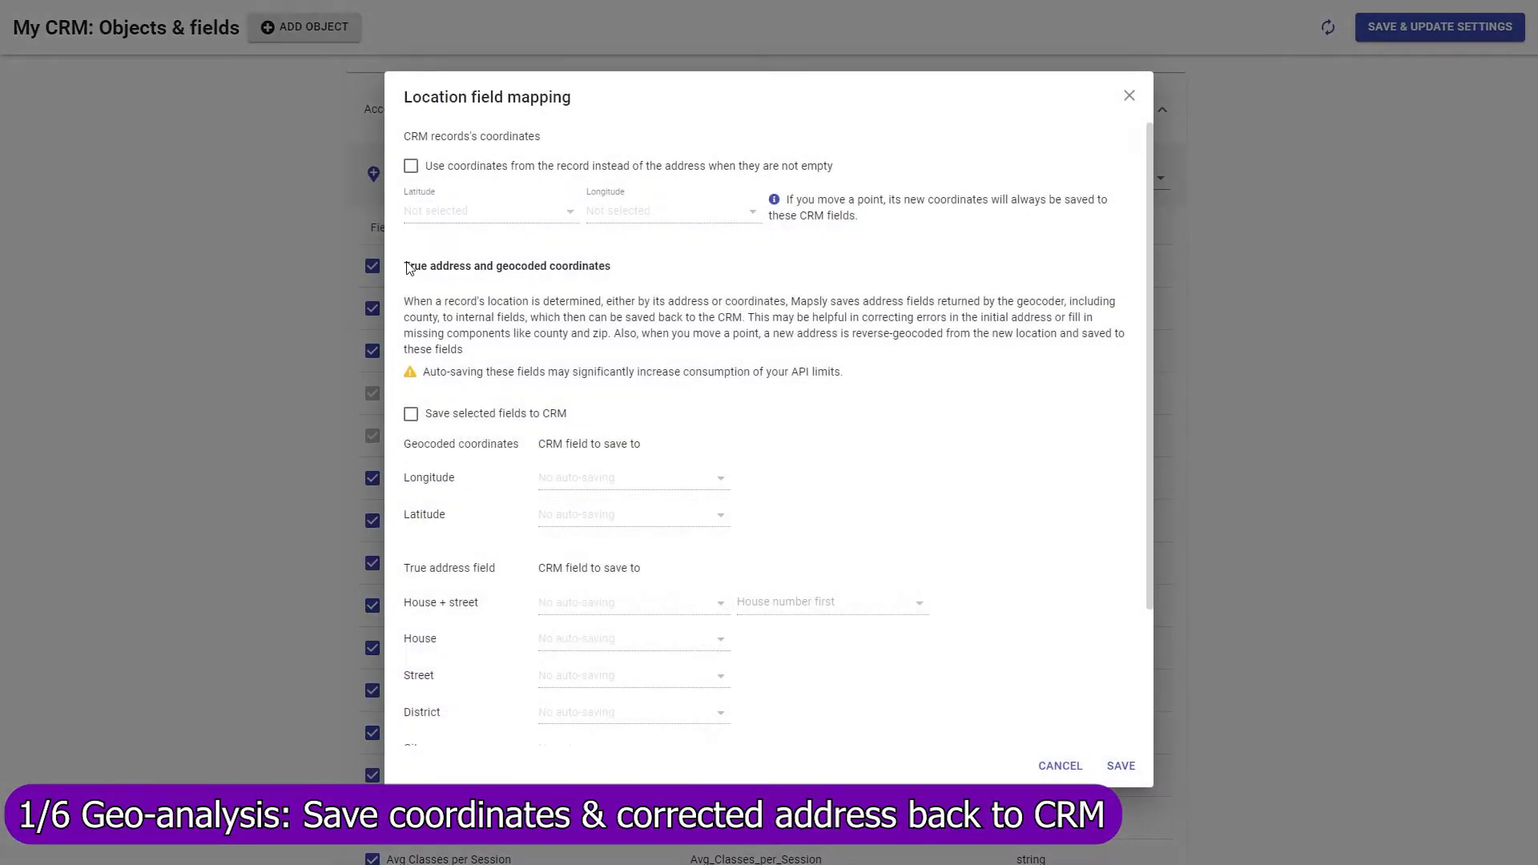
left_click(413, 413)
left_click(560, 475)
type("longi")
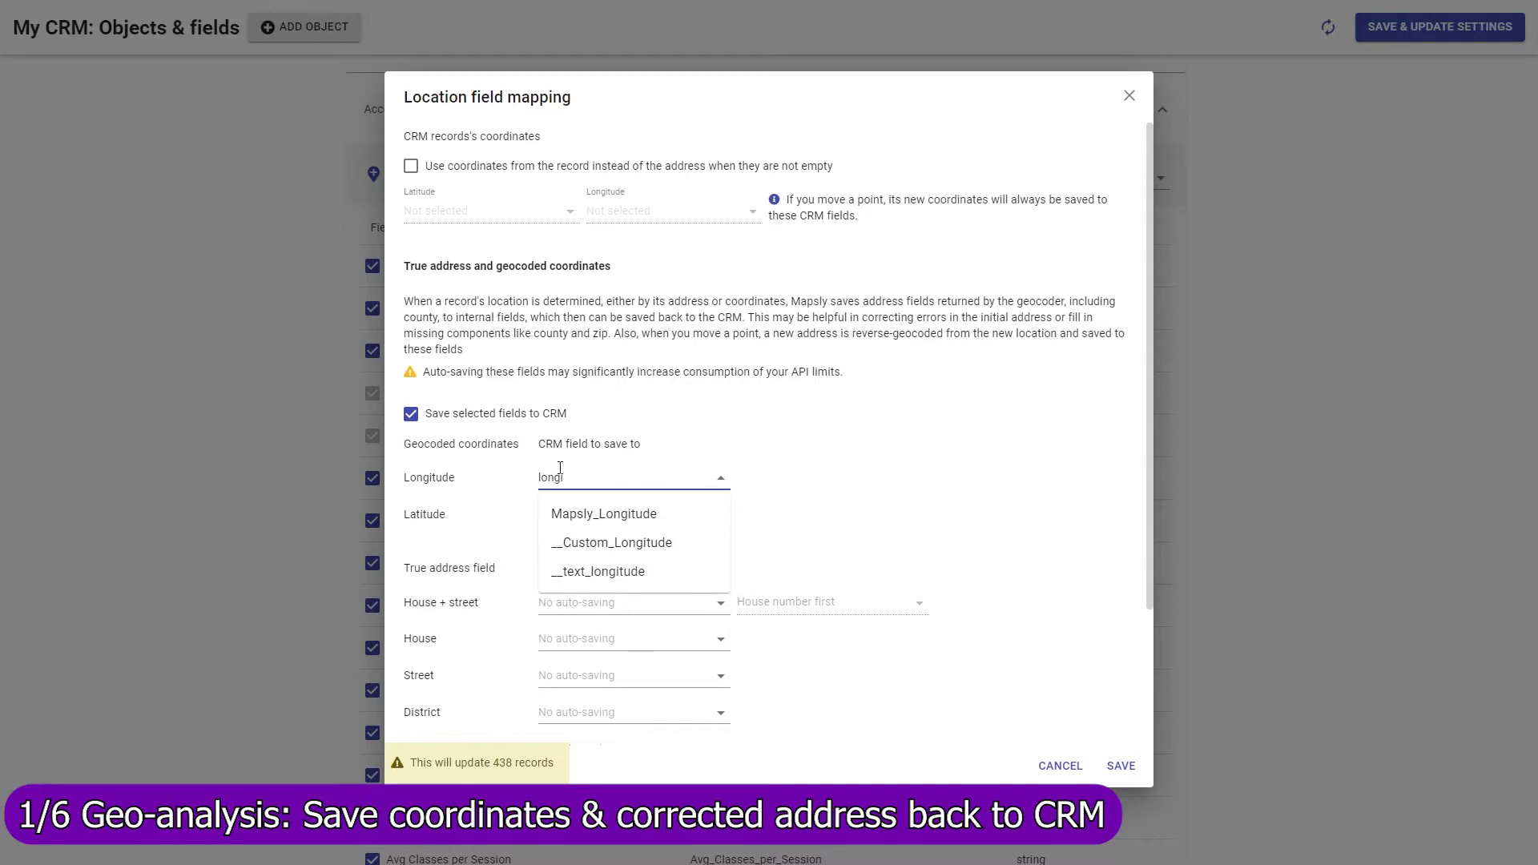
left_click(604, 513)
- Send latitude to Mapsly_Latitude and begin choosing the CRM field for Street
left_click(574, 514)
type("latit")
left_click(578, 550)
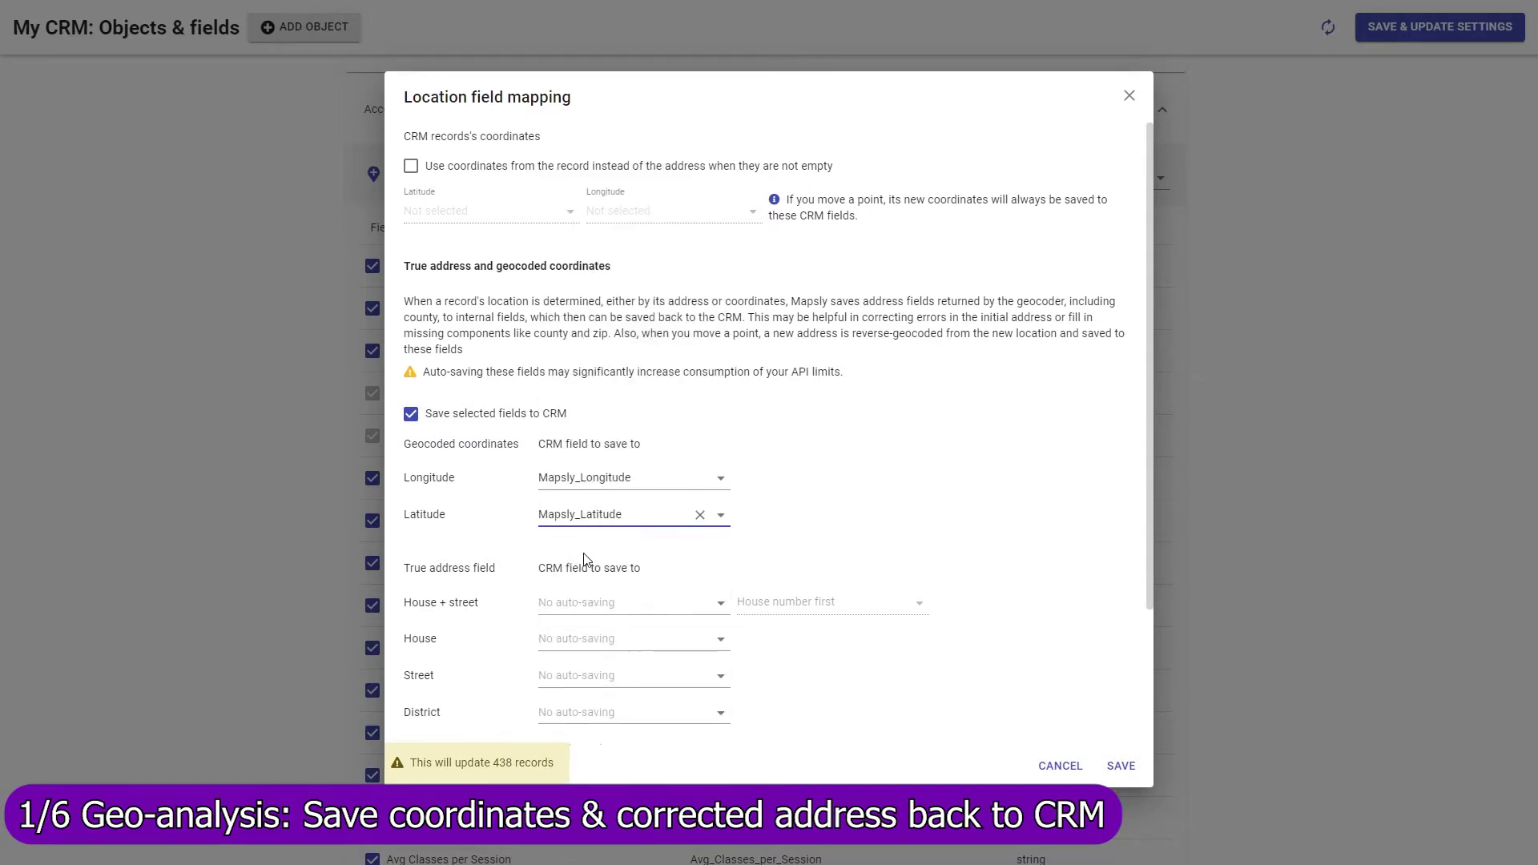
left_click(579, 674)
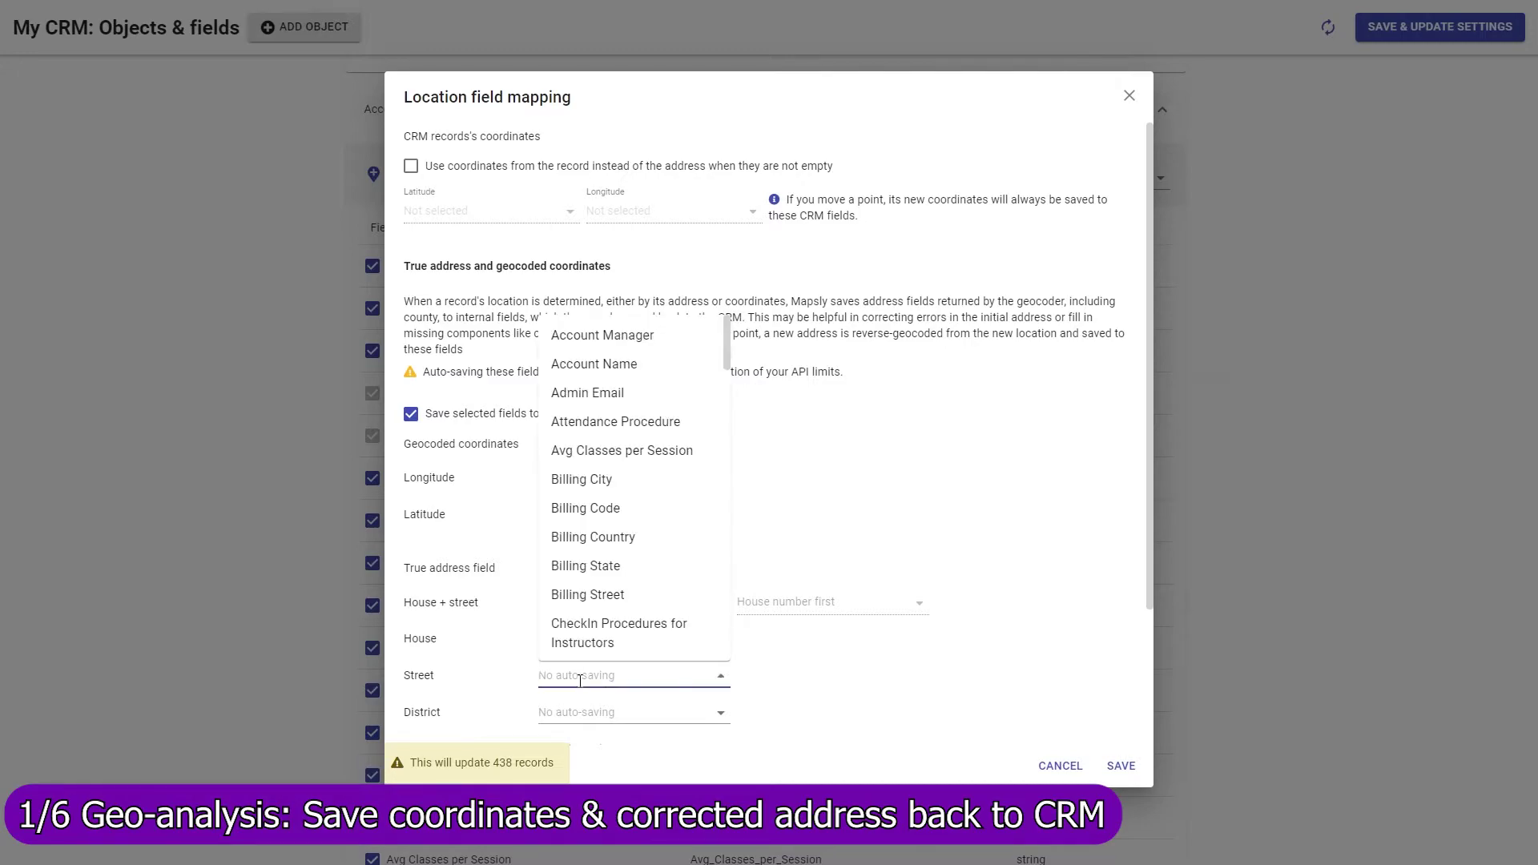
type("str")
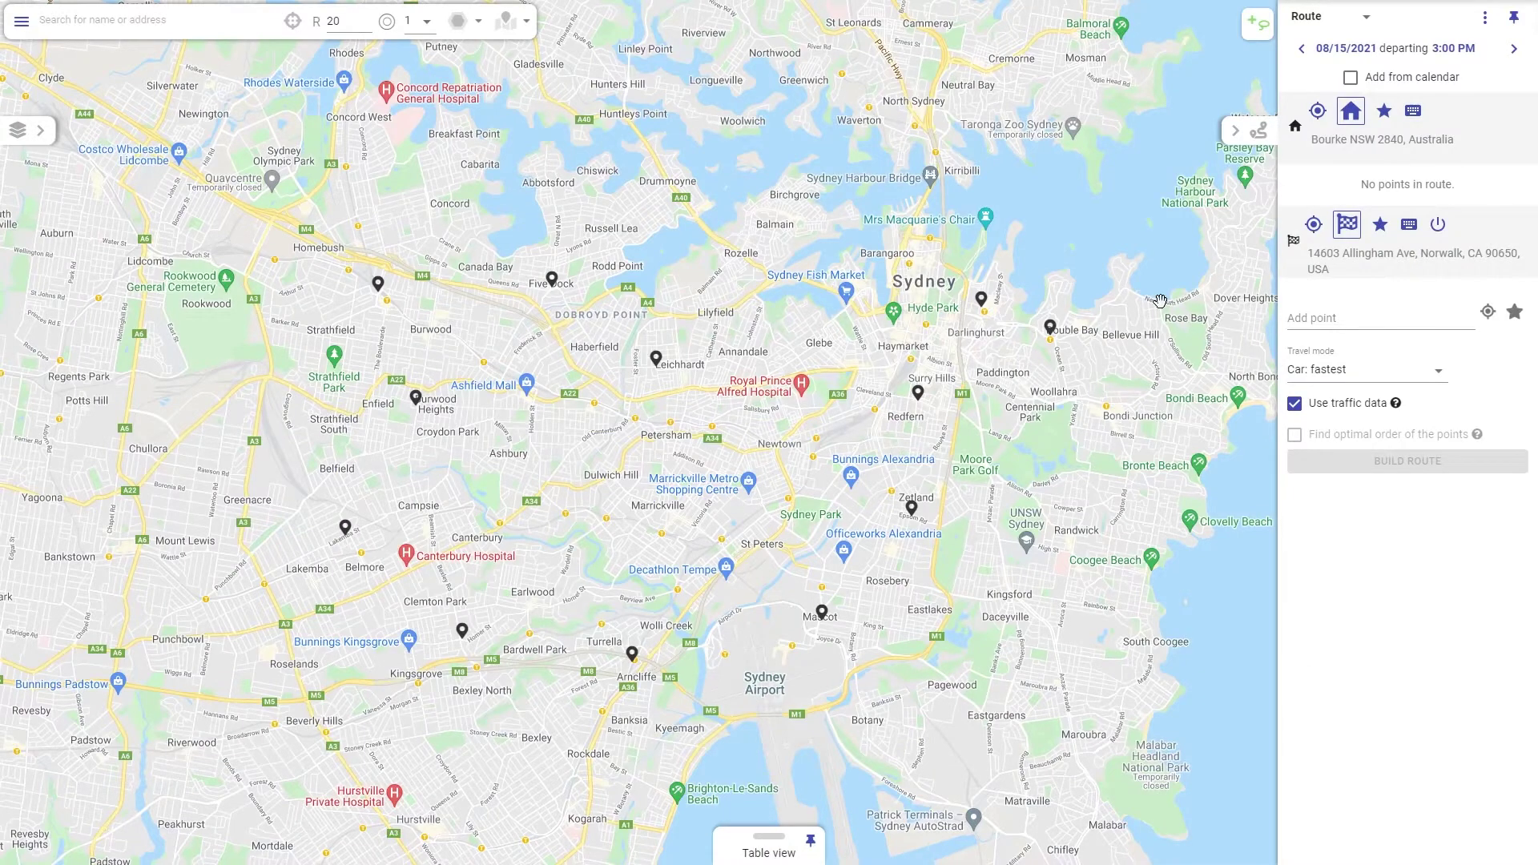
- Lasso seven stops across central Sydney and save them as 'Route #8' under another owner
mouse_move(1139, 319)
left_mouse_down()
mouse_move(1071, 240)
mouse_move(877, 280)
mouse_move(532, 557)
mouse_move(493, 753)
left_mouse_up()
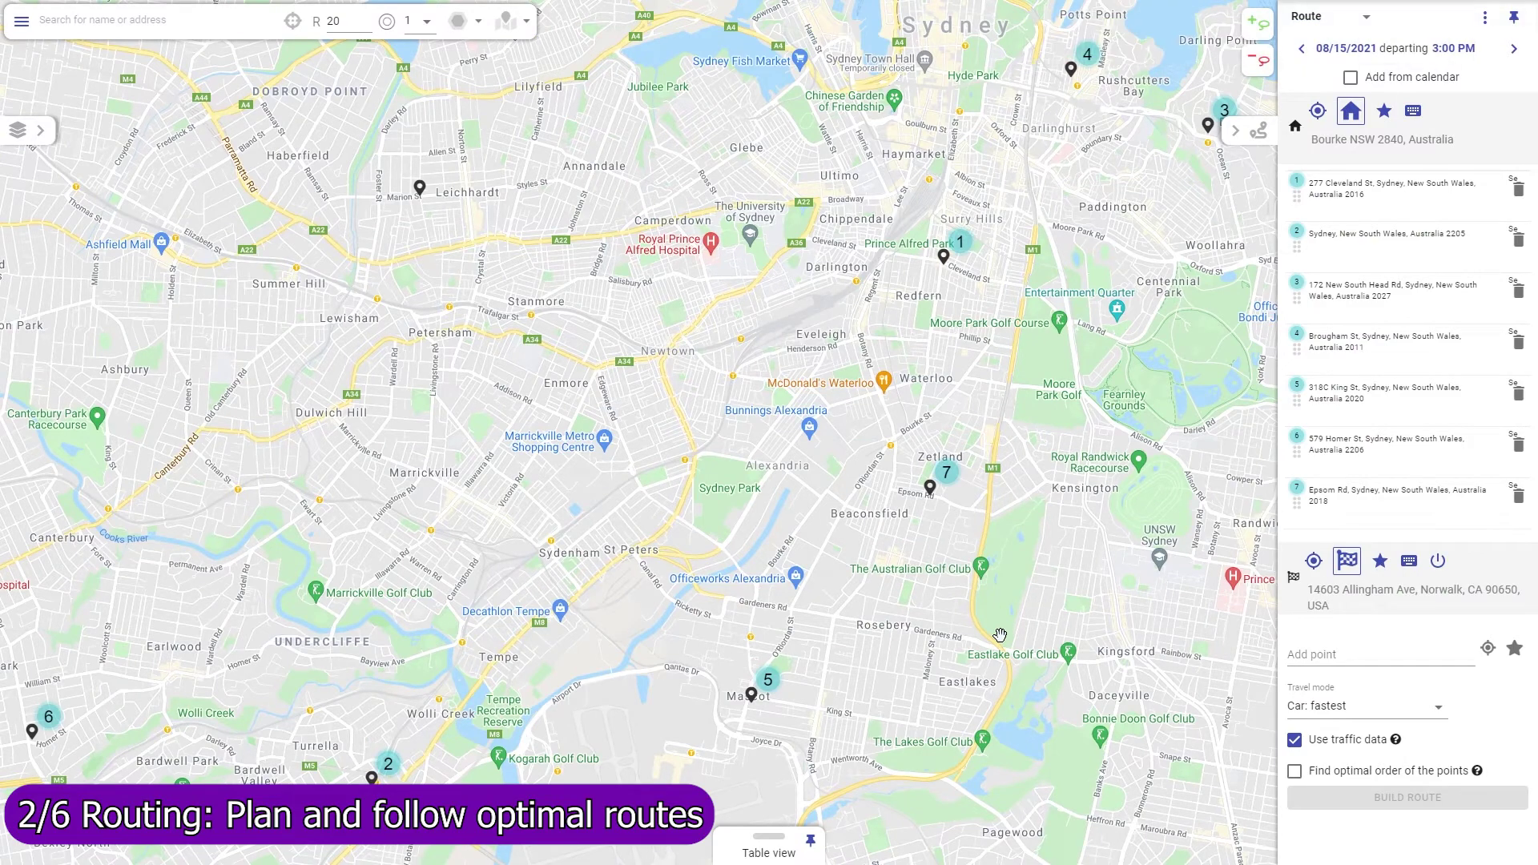
left_click(1484, 18)
left_click(1442, 59)
type("Route #8")
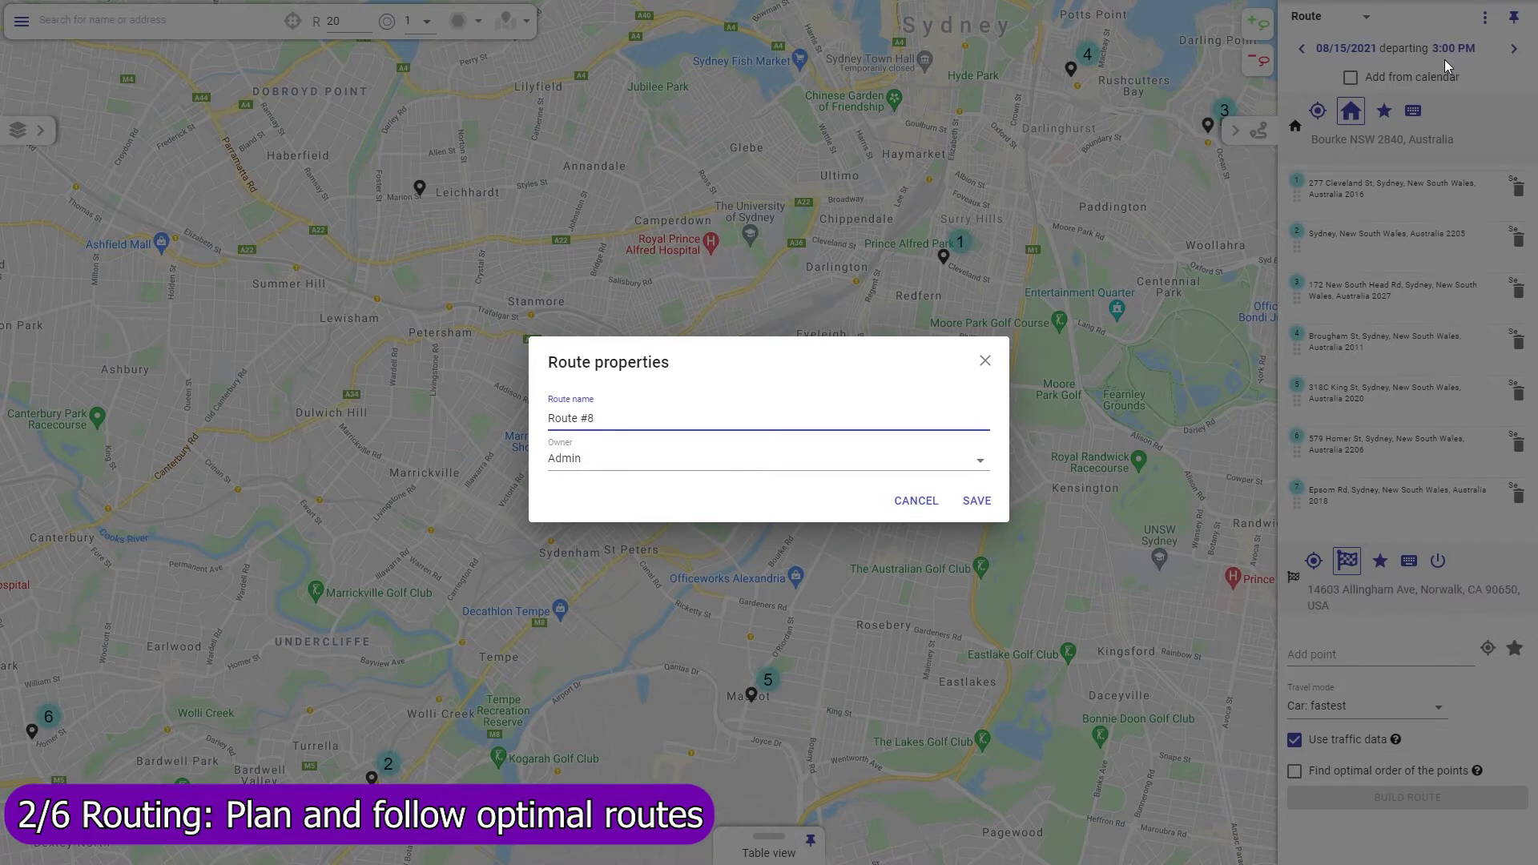
left_click(663, 470)
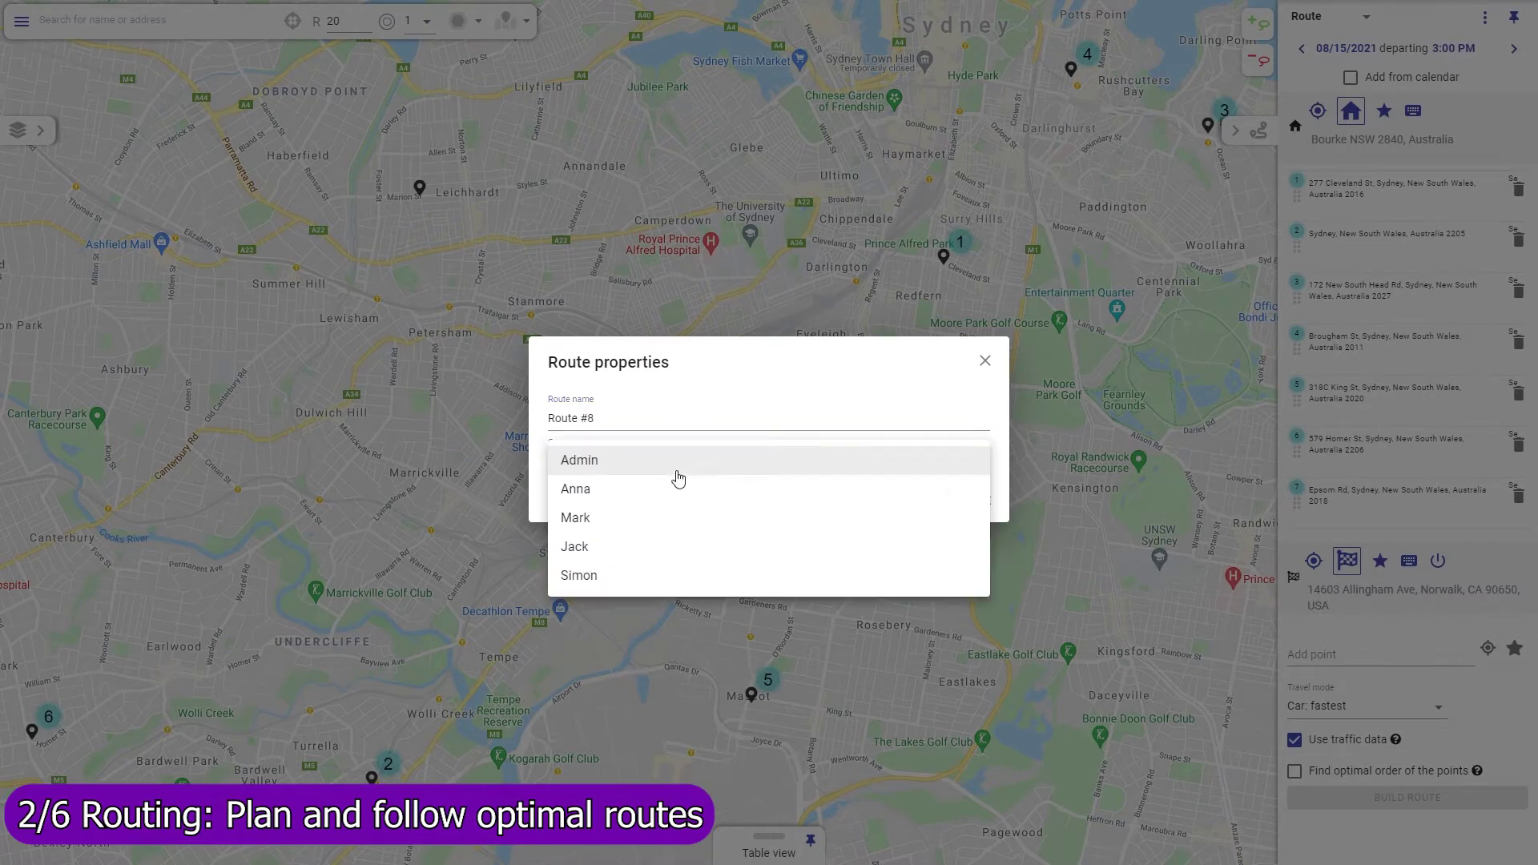
left_click(745, 505)
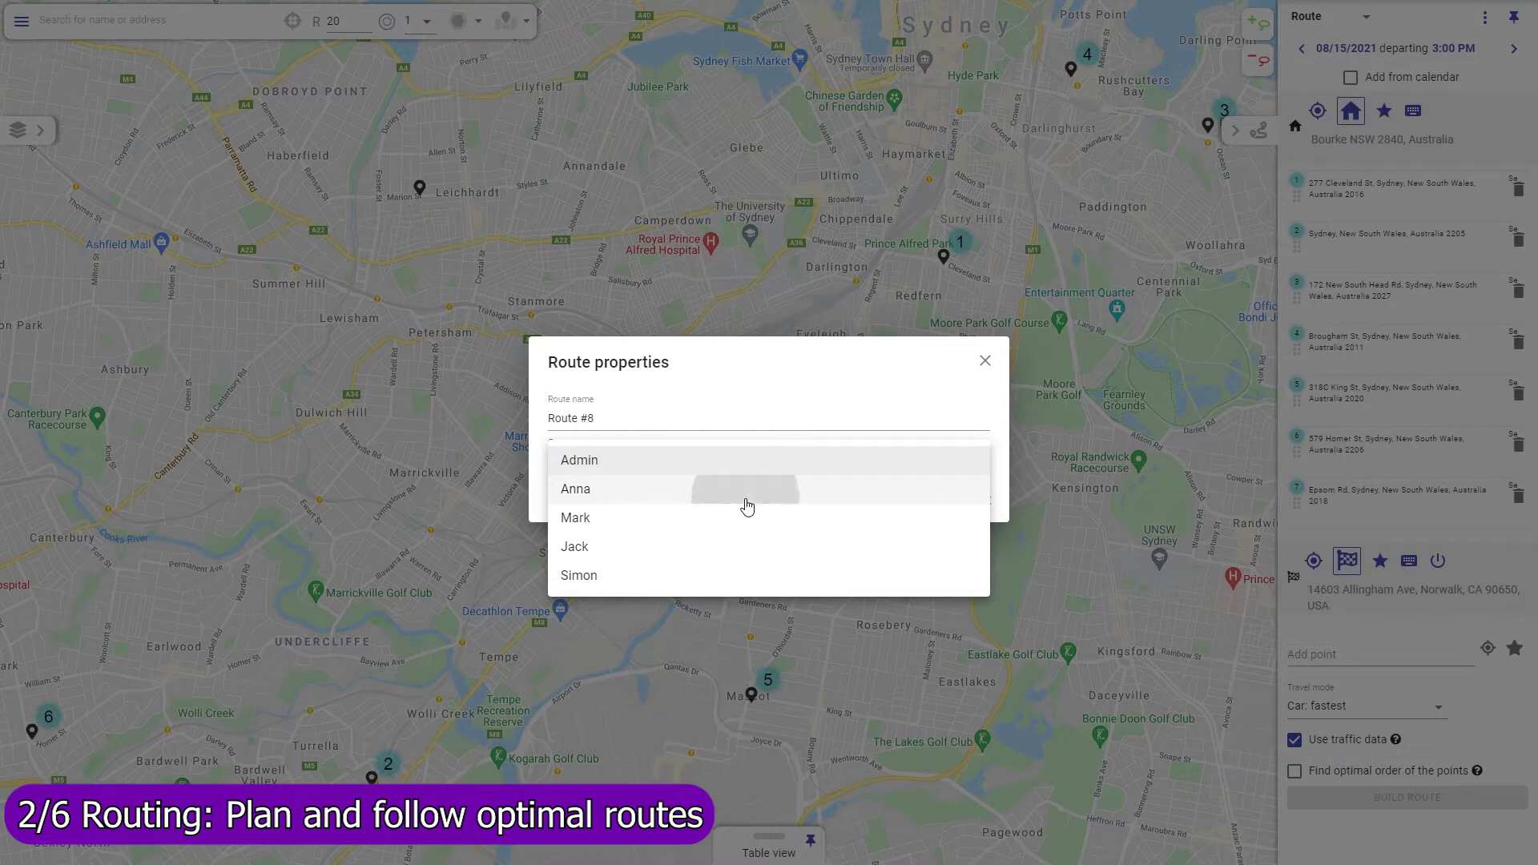
left_click(974, 501)
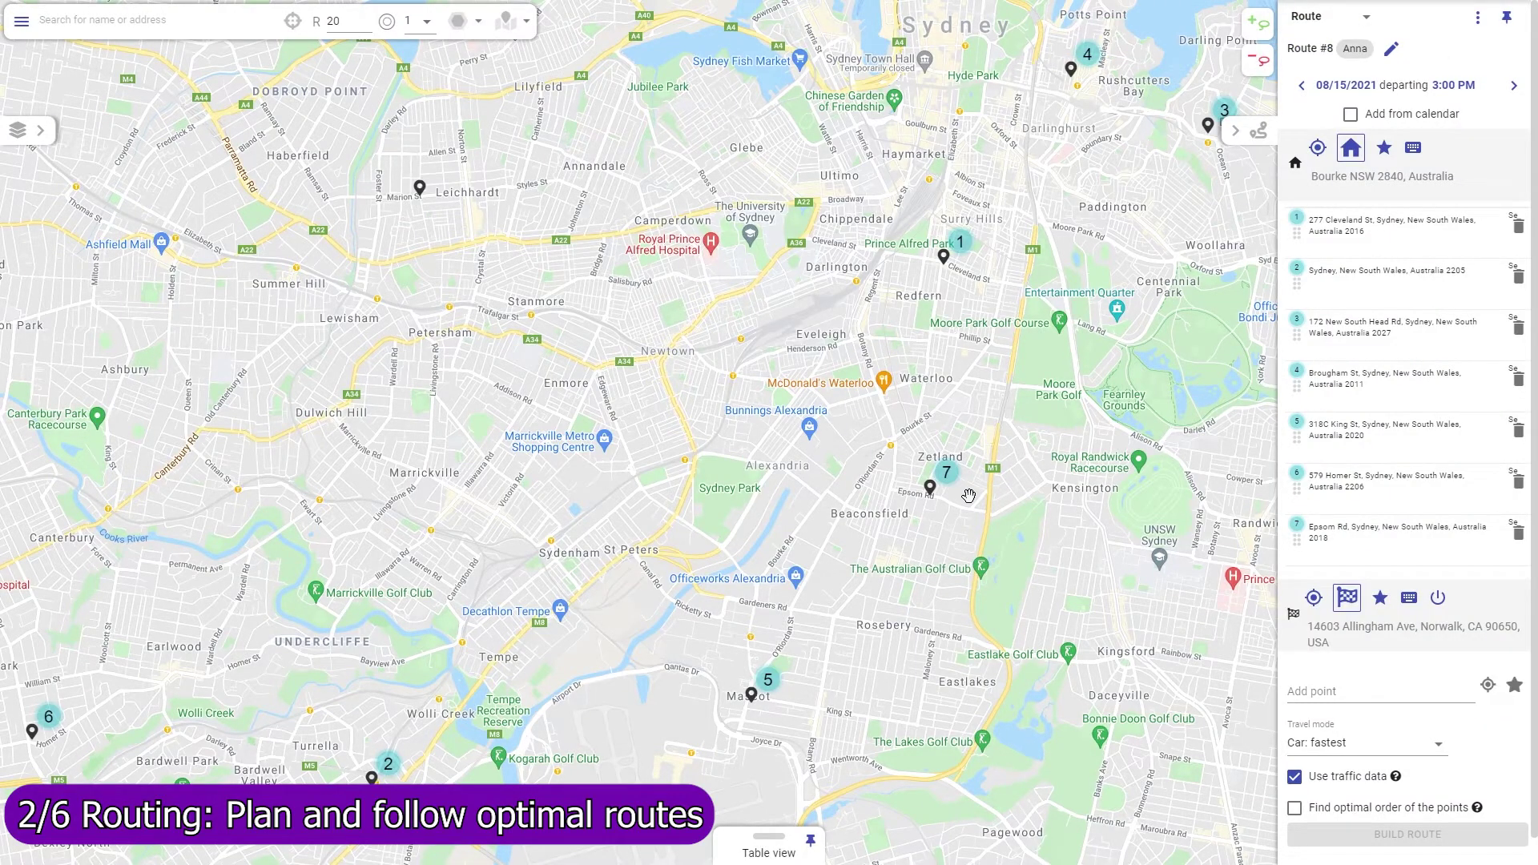
- Select Route #1 and Route #3 in the saved routes table and open Group edit
left_click(753, 854)
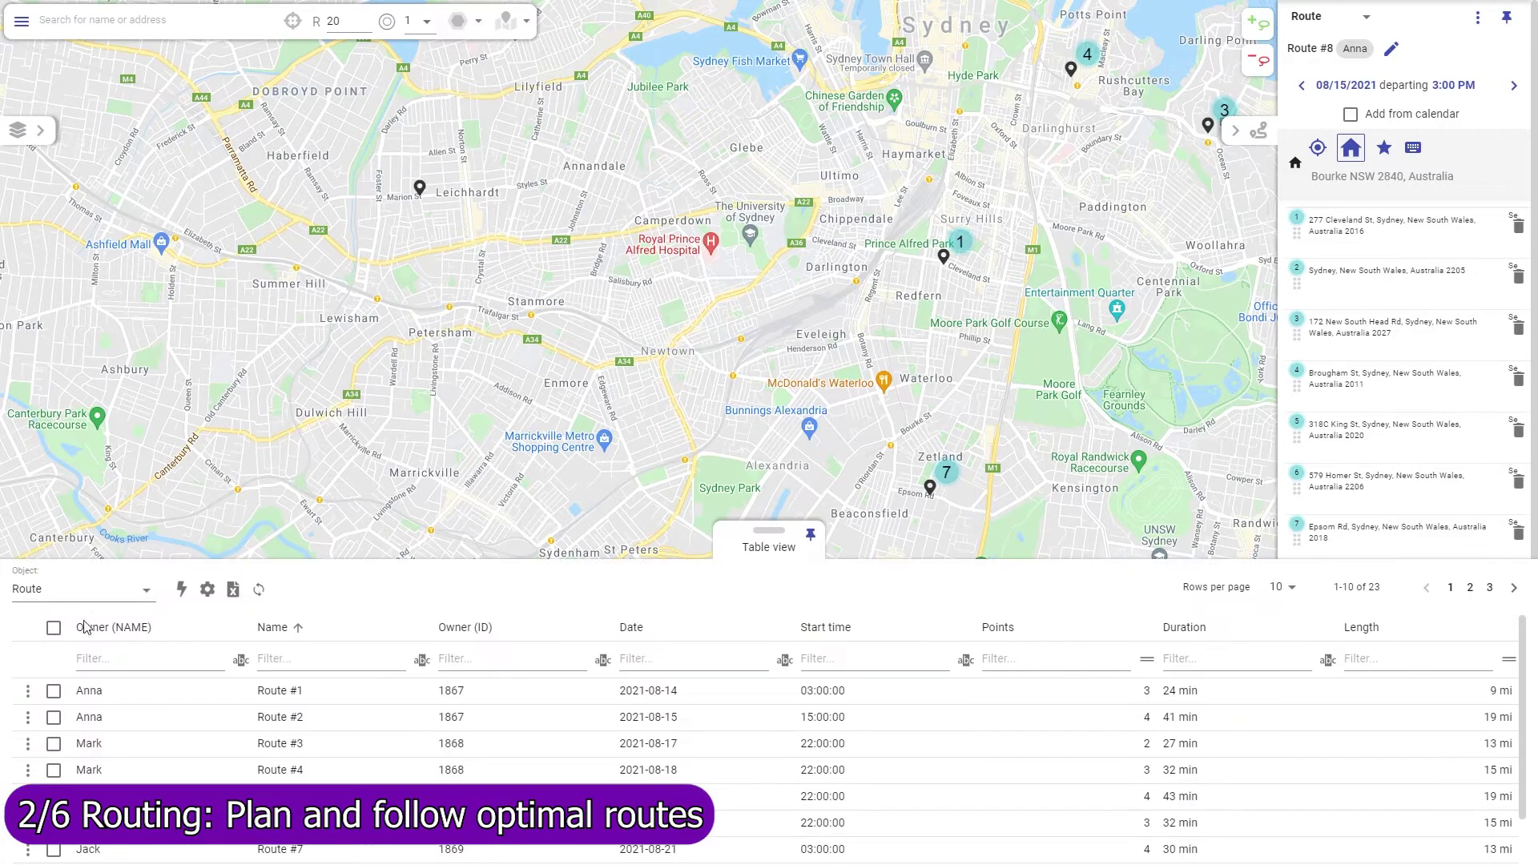
left_click(55, 692)
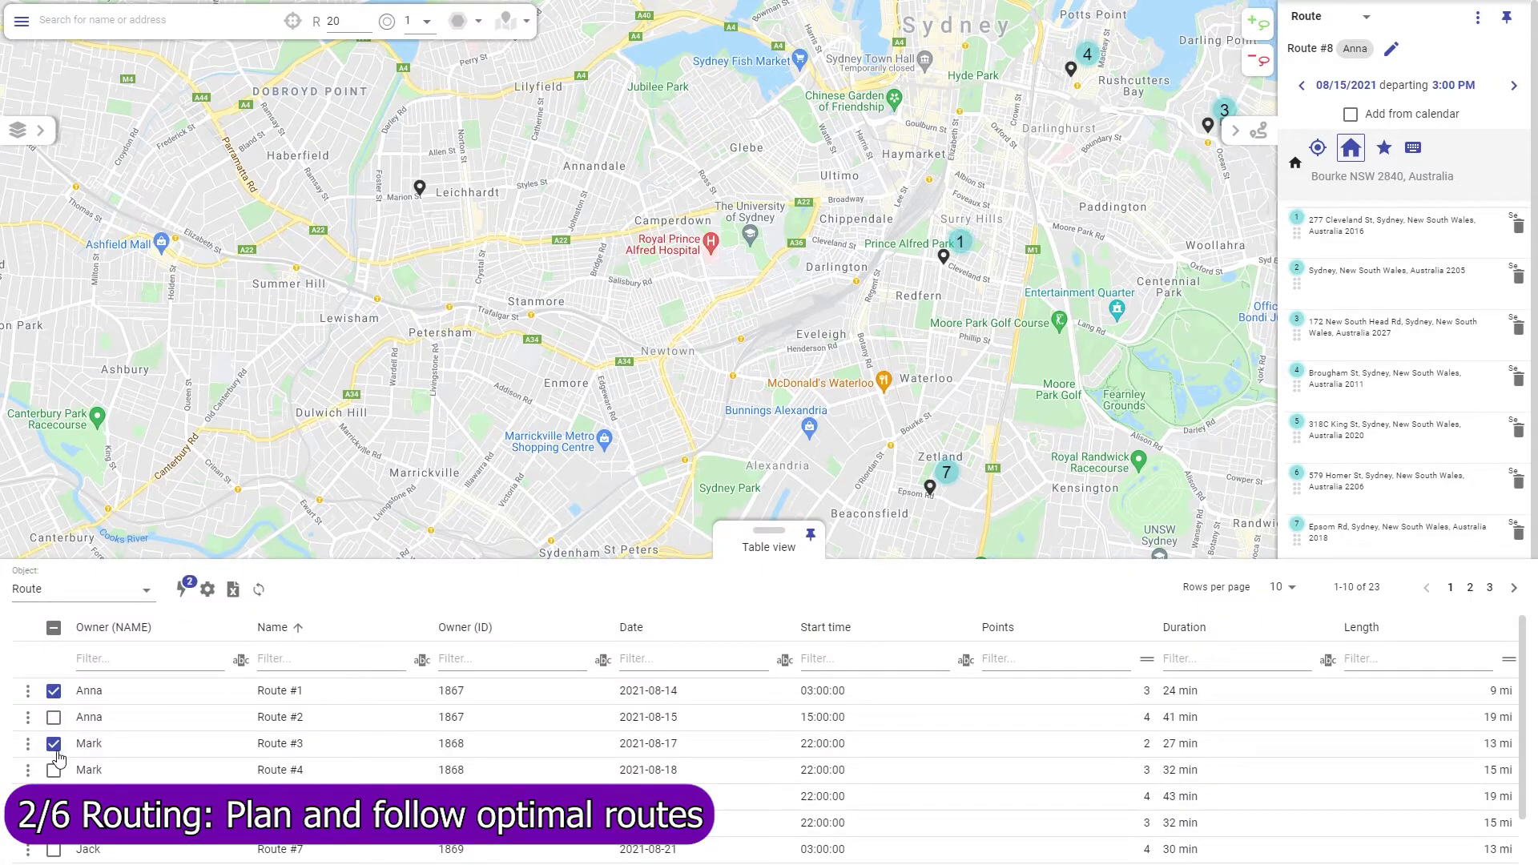
left_click(183, 589)
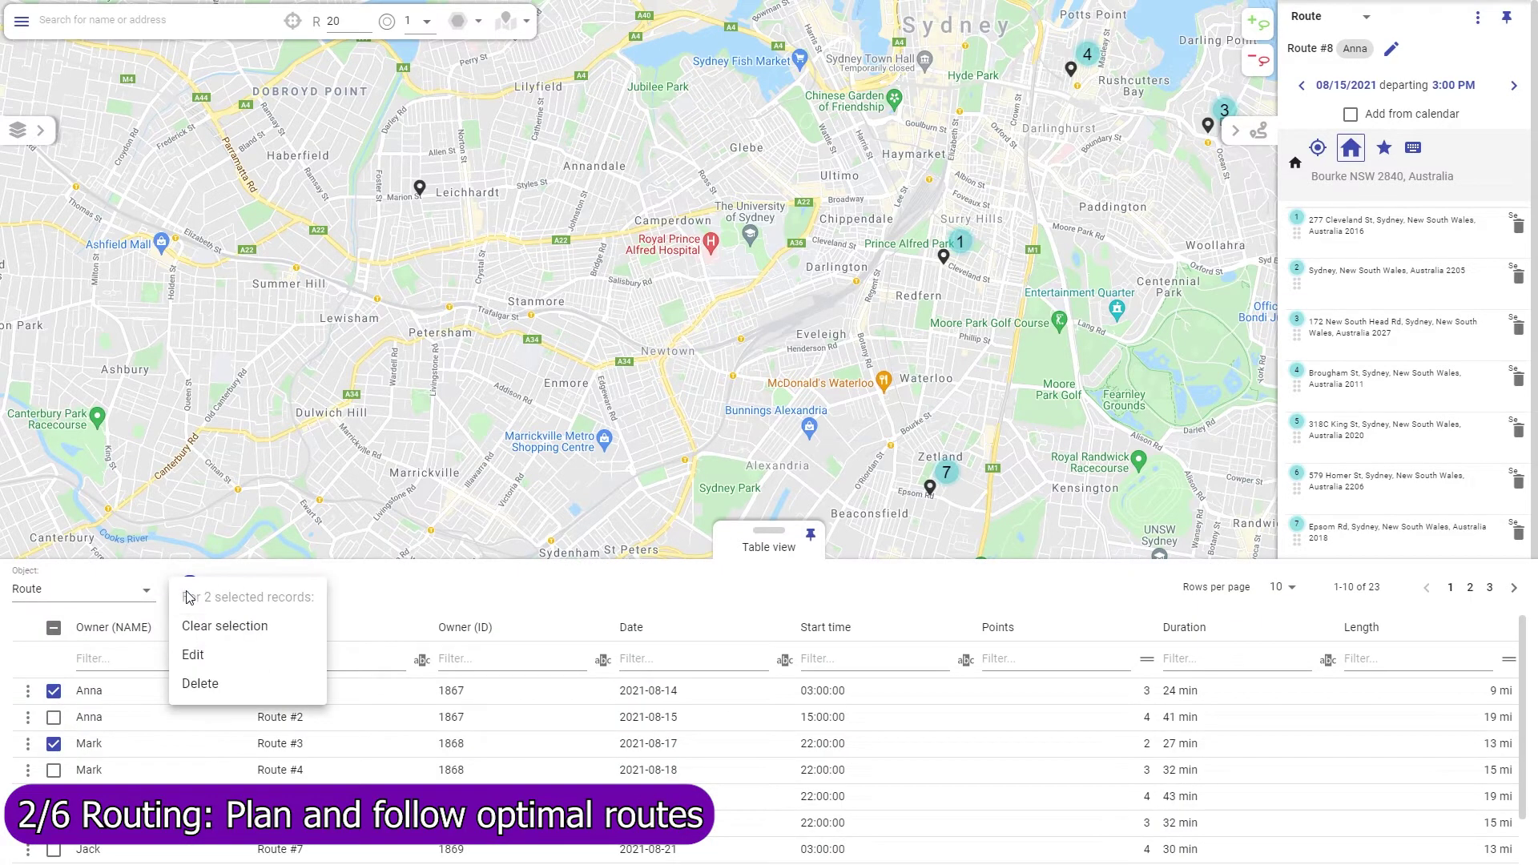
left_click(195, 656)
- Set the Owner field to Admin for both routes and save
left_click(677, 427)
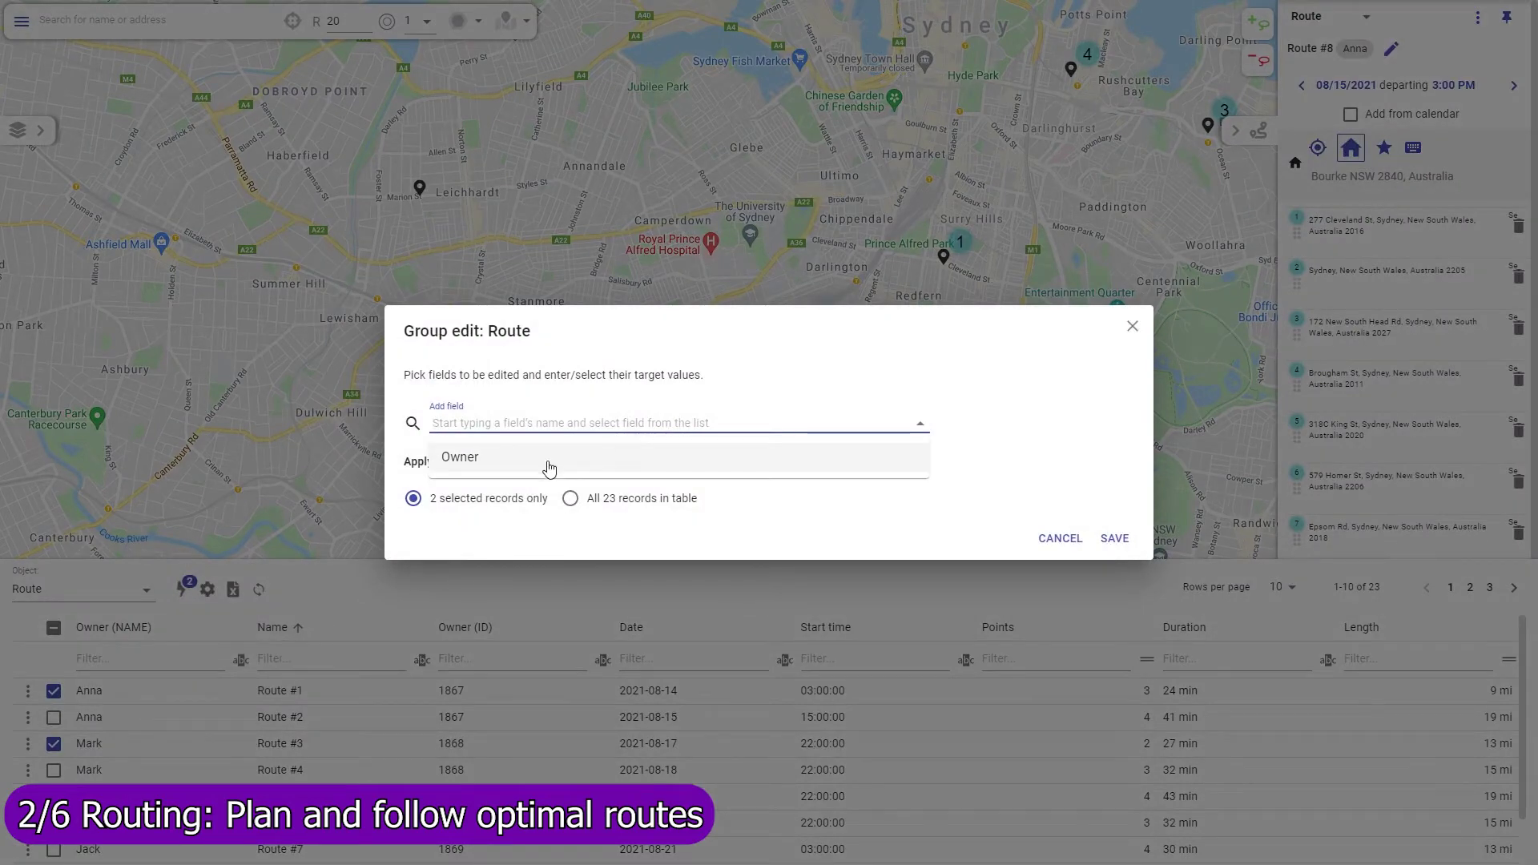
left_click(549, 466)
left_click(1073, 435)
type("Admin")
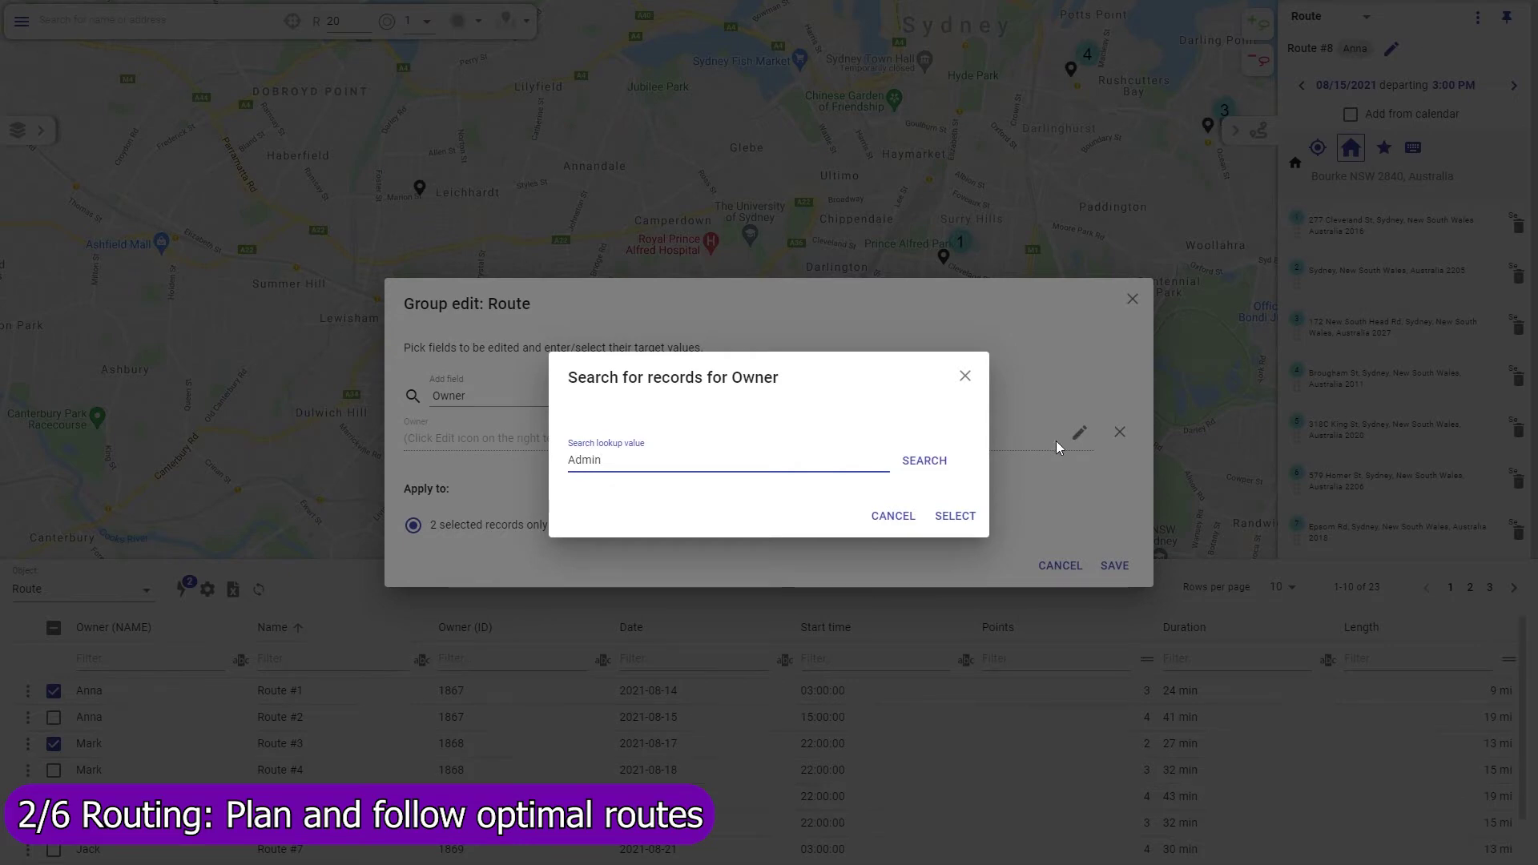
left_click(925, 463)
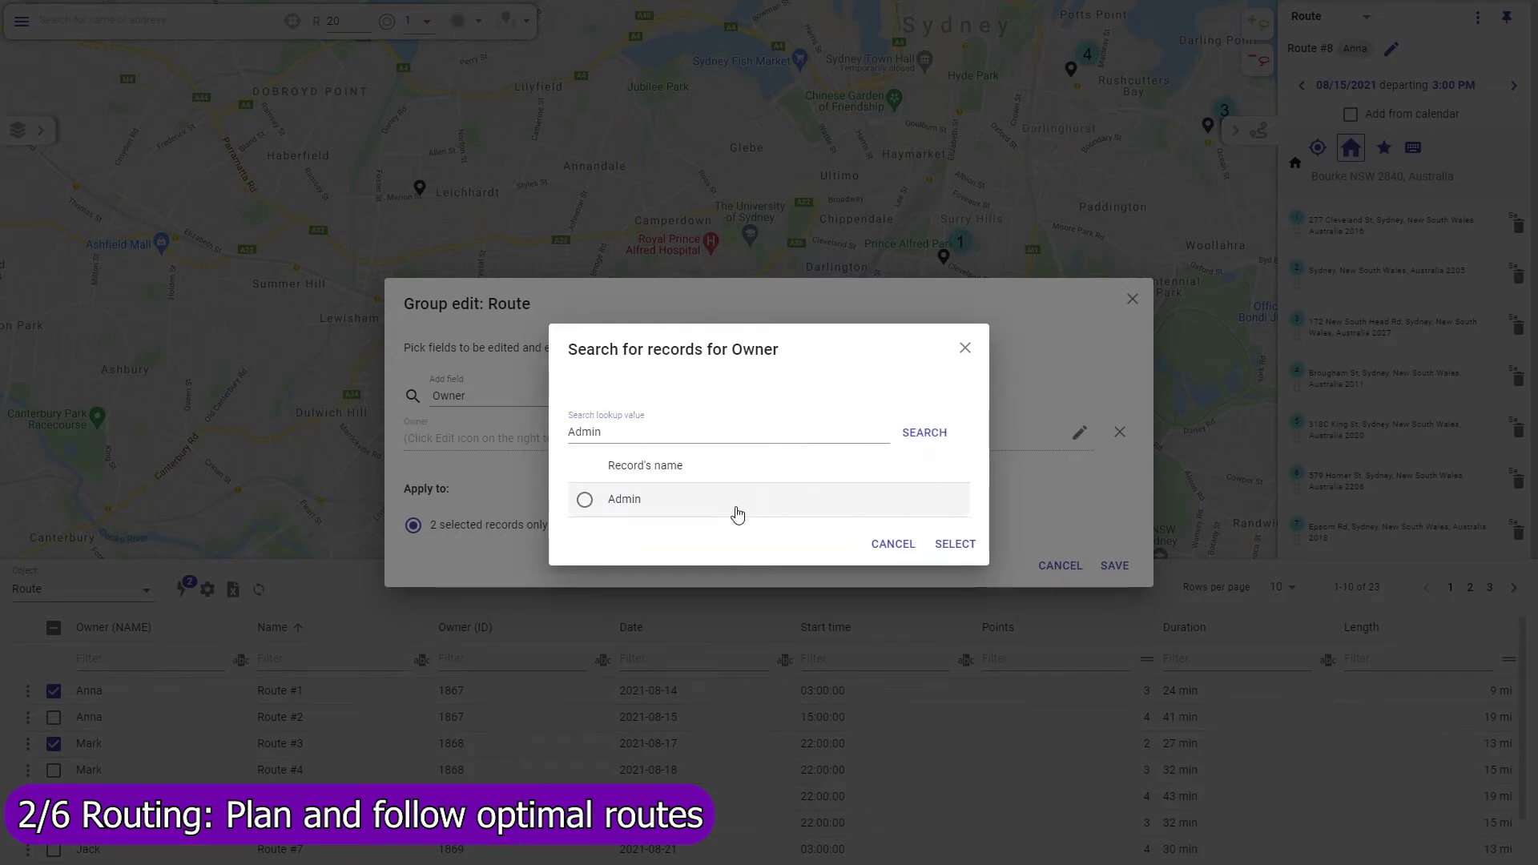
left_click(585, 501)
left_click(978, 544)
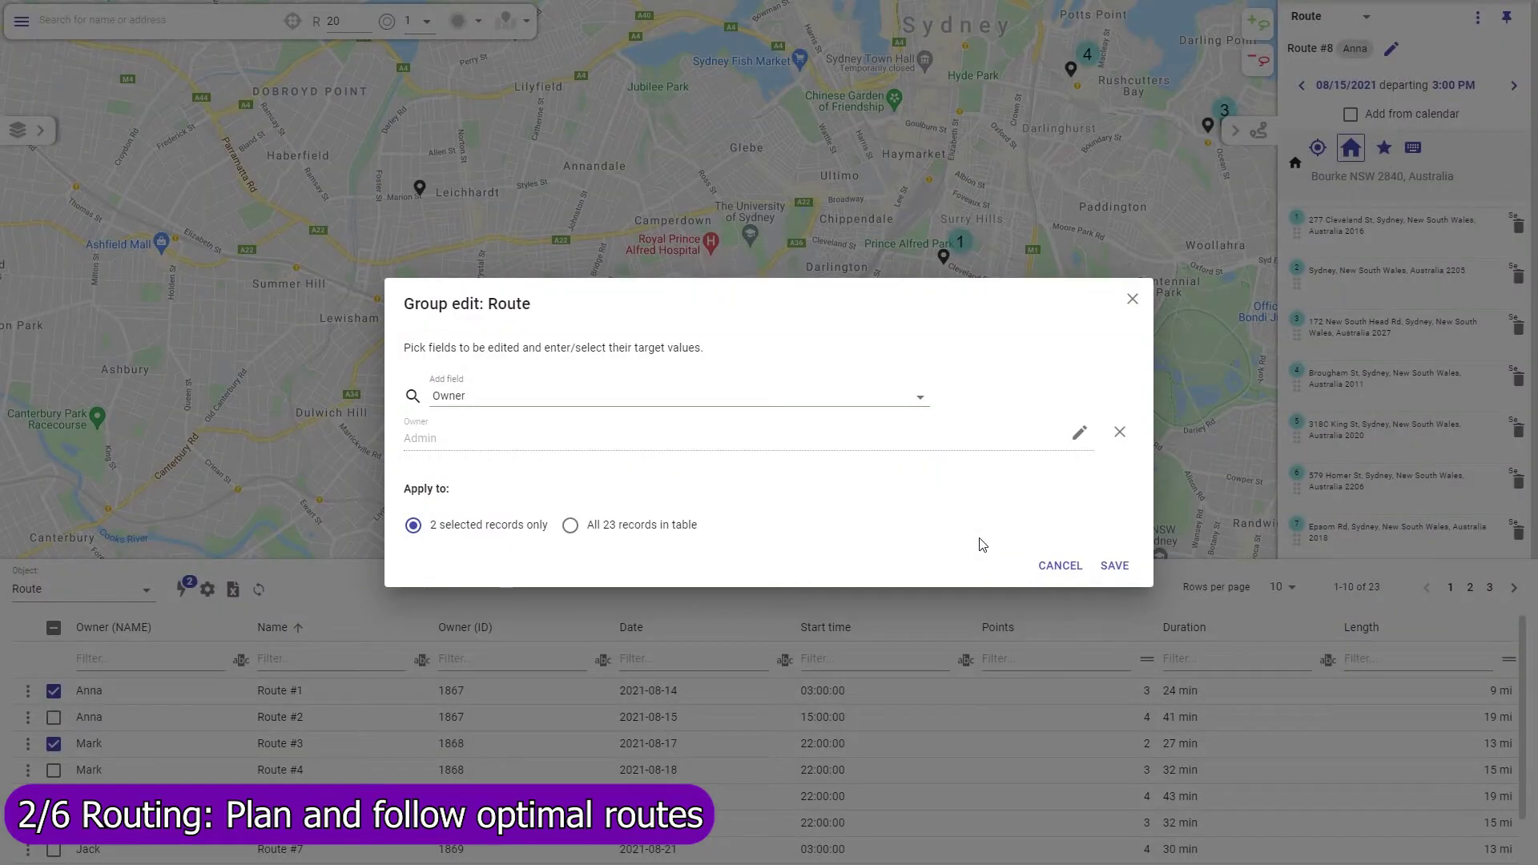
left_click(1112, 566)
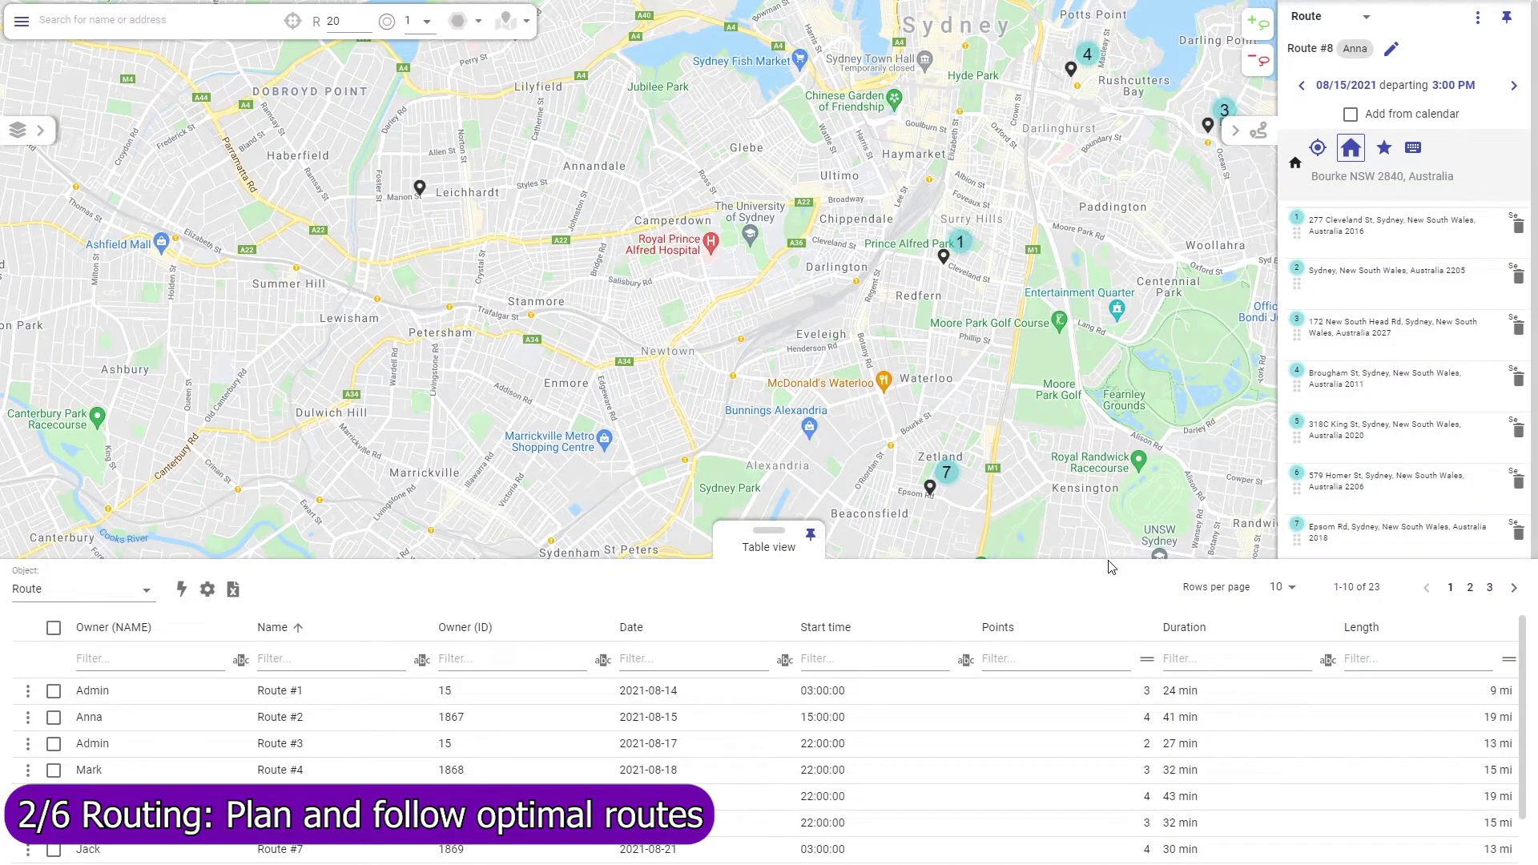
- Load the past Route #1 with its 3 stops from the saved routes list
left_click(1478, 18)
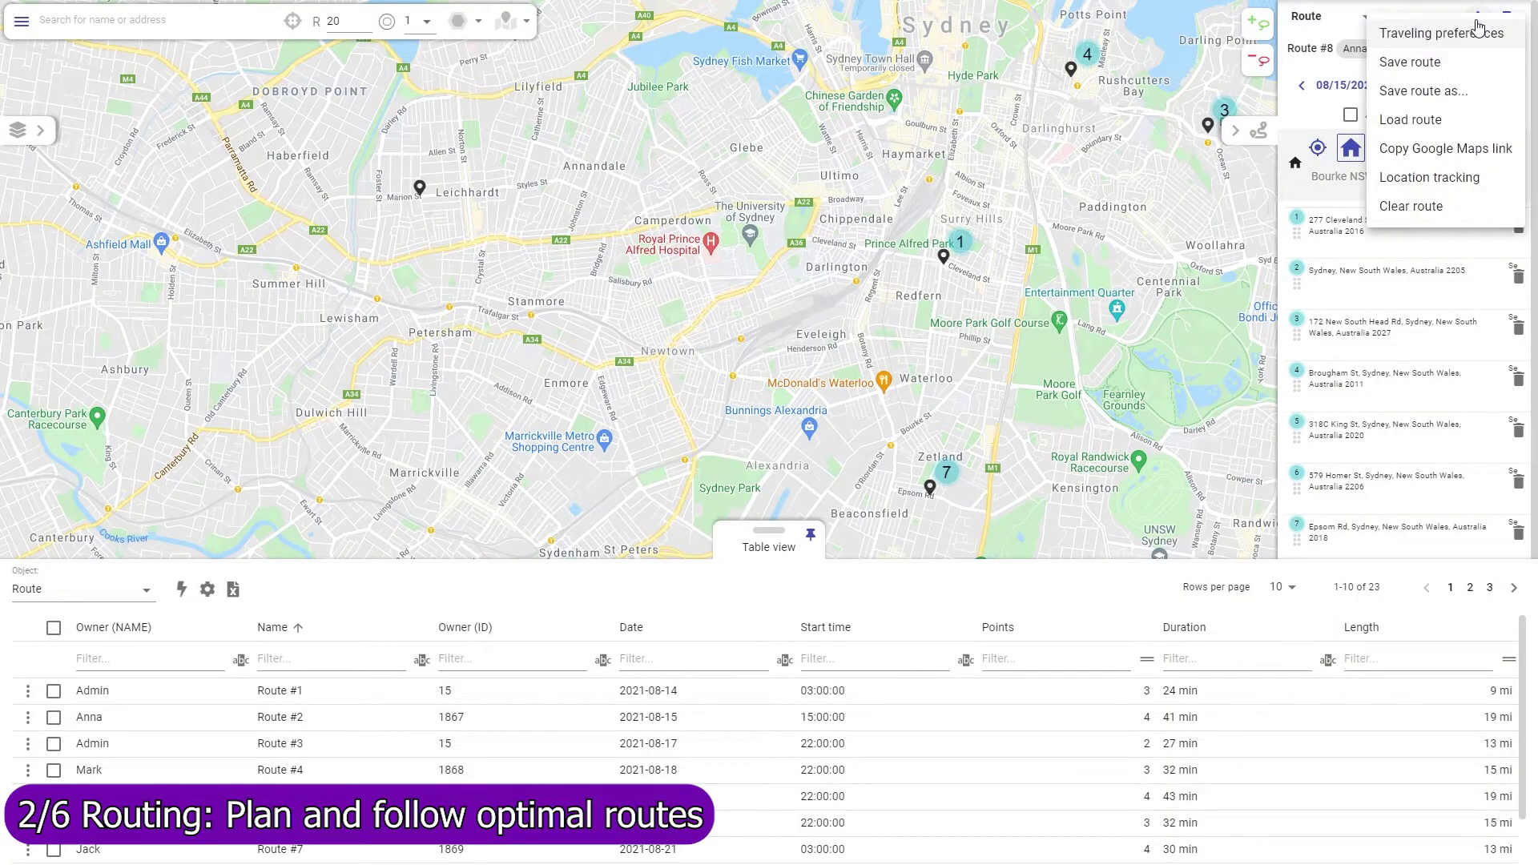
left_click(1413, 120)
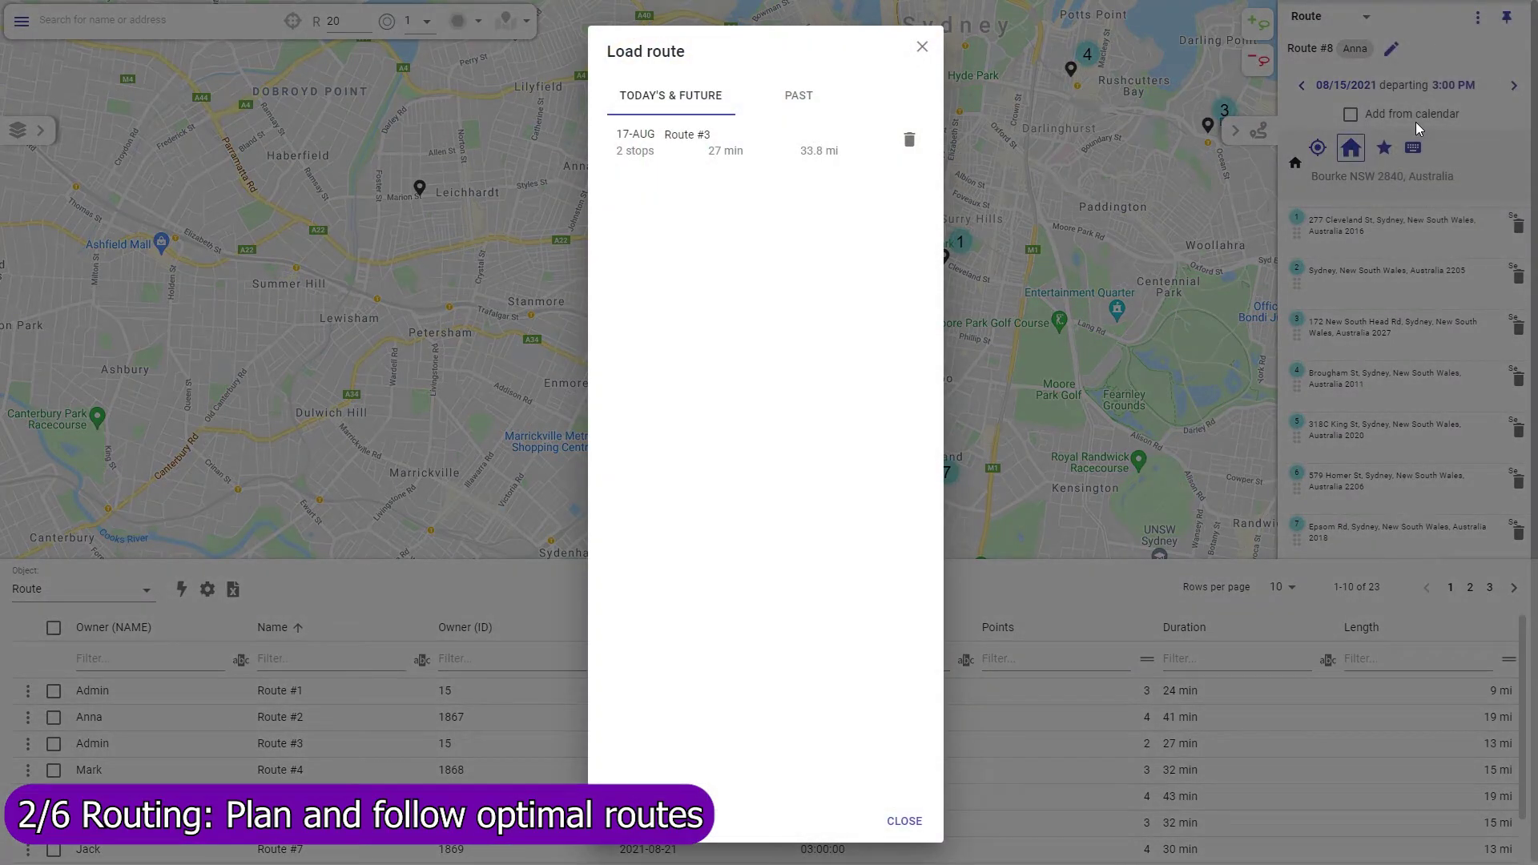
left_click(802, 102)
left_click(728, 151)
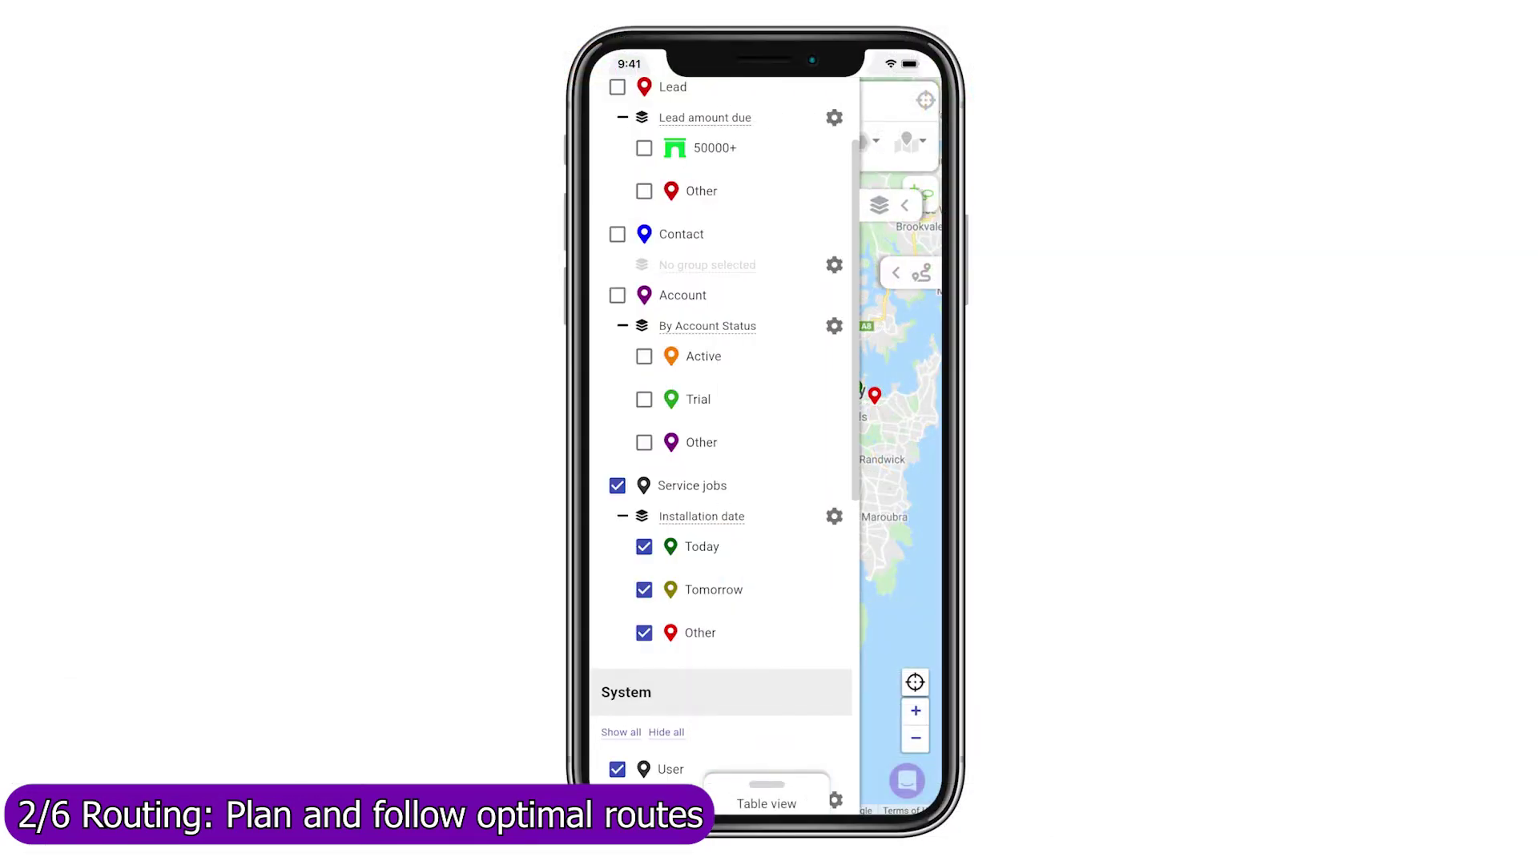
- Hide Tomorrow and Other service jobs, then lasso today's Sydney jobs into the route
left_click(643, 633)
left_click(644, 589)
left_click(897, 207)
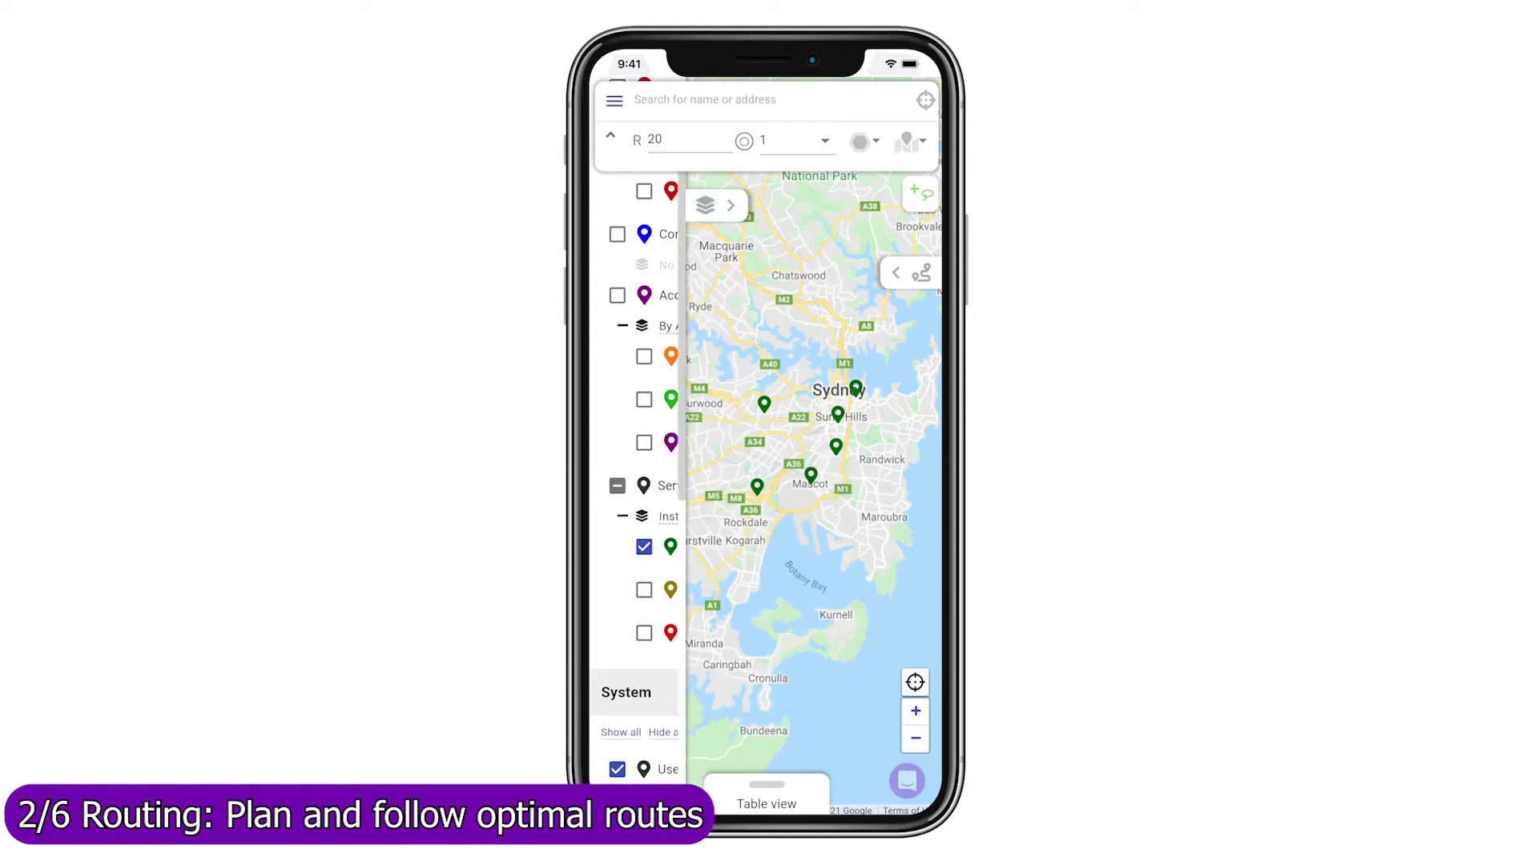
left_click(921, 193)
mouse_move(889, 363)
left_mouse_down()
mouse_move(773, 349)
mouse_move(677, 517)
mouse_move(855, 516)
left_mouse_up()
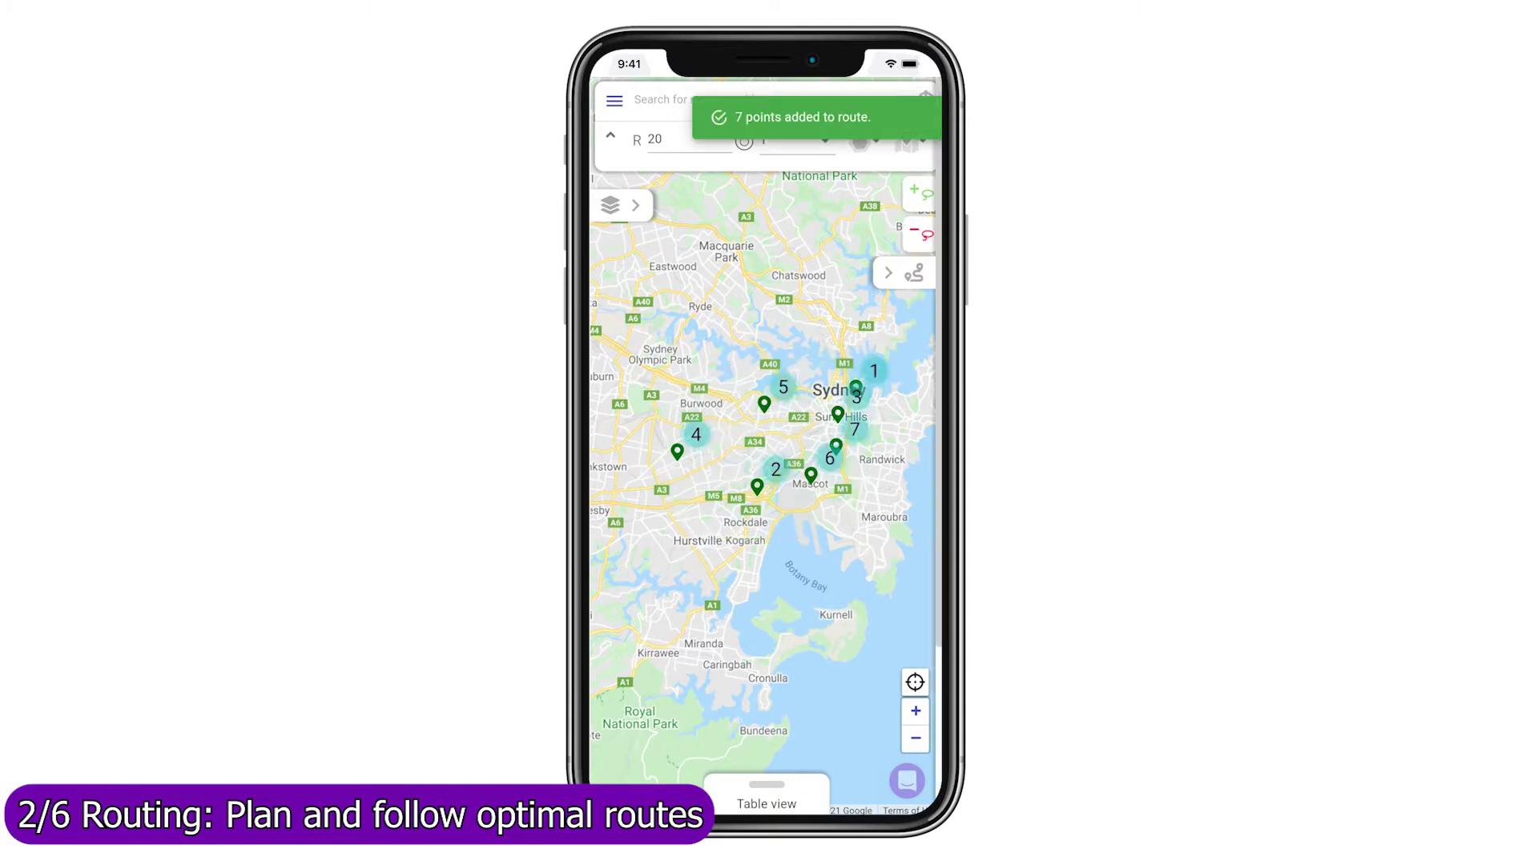
- Start at Home, finish at My Office, find the optimal order and build the route
left_click(729, 202)
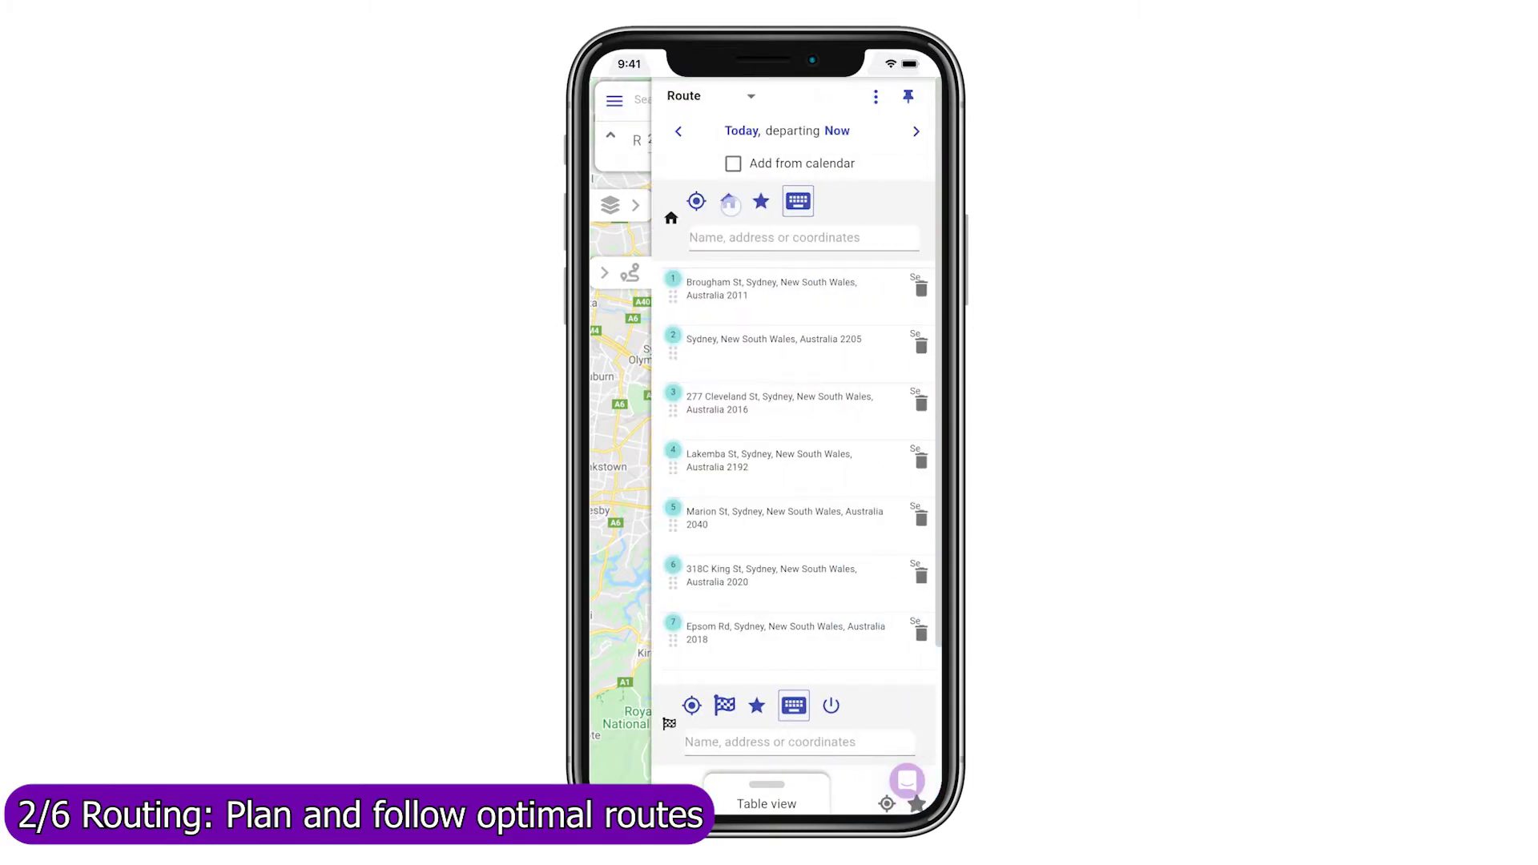
left_click(756, 705)
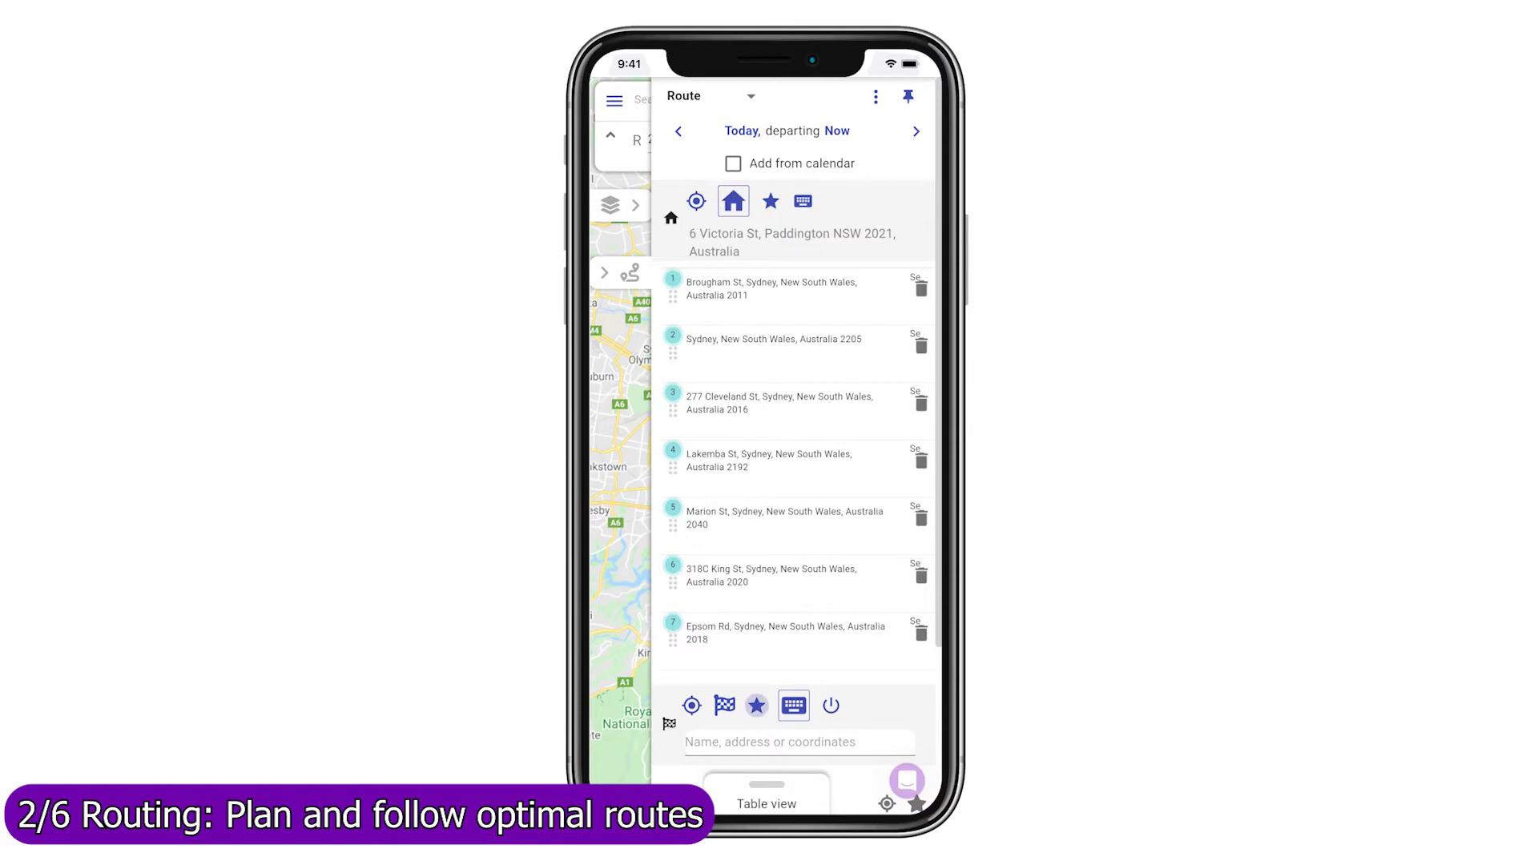
left_click(730, 350)
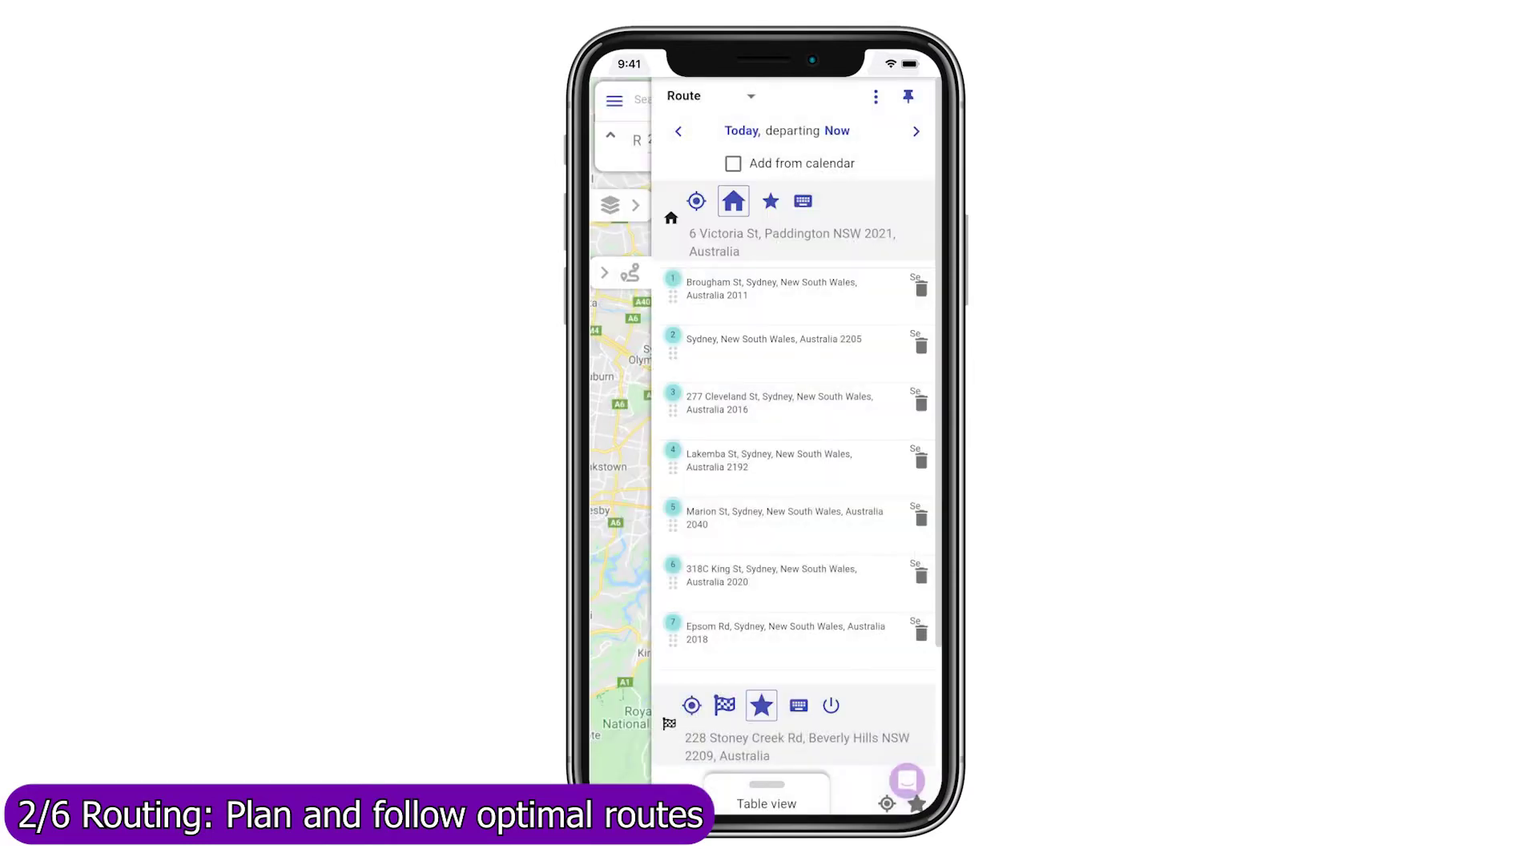
scroll(797, 481, "down", 3)
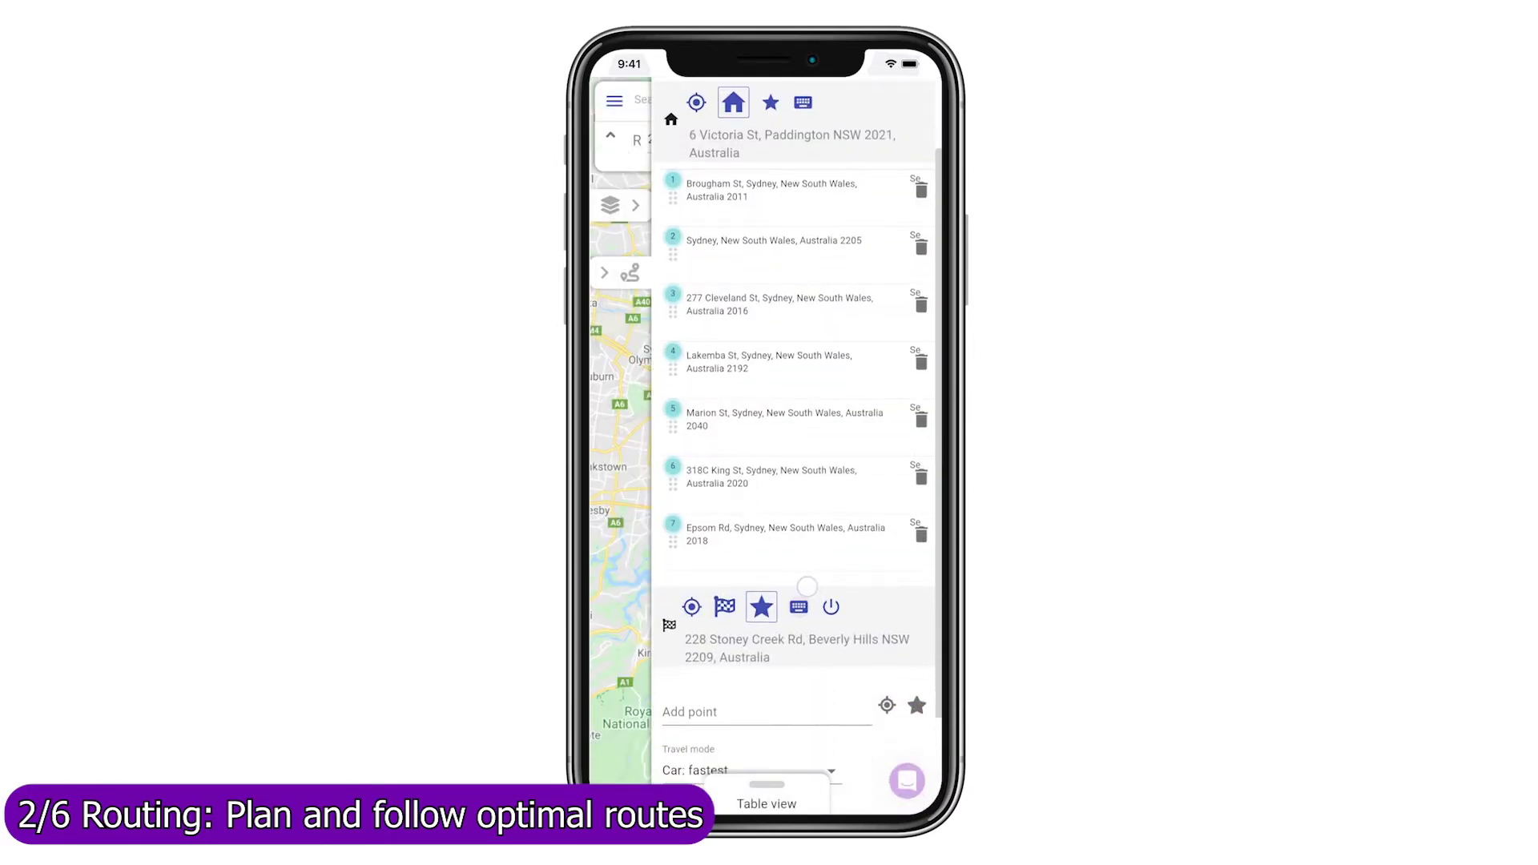
left_click(671, 721)
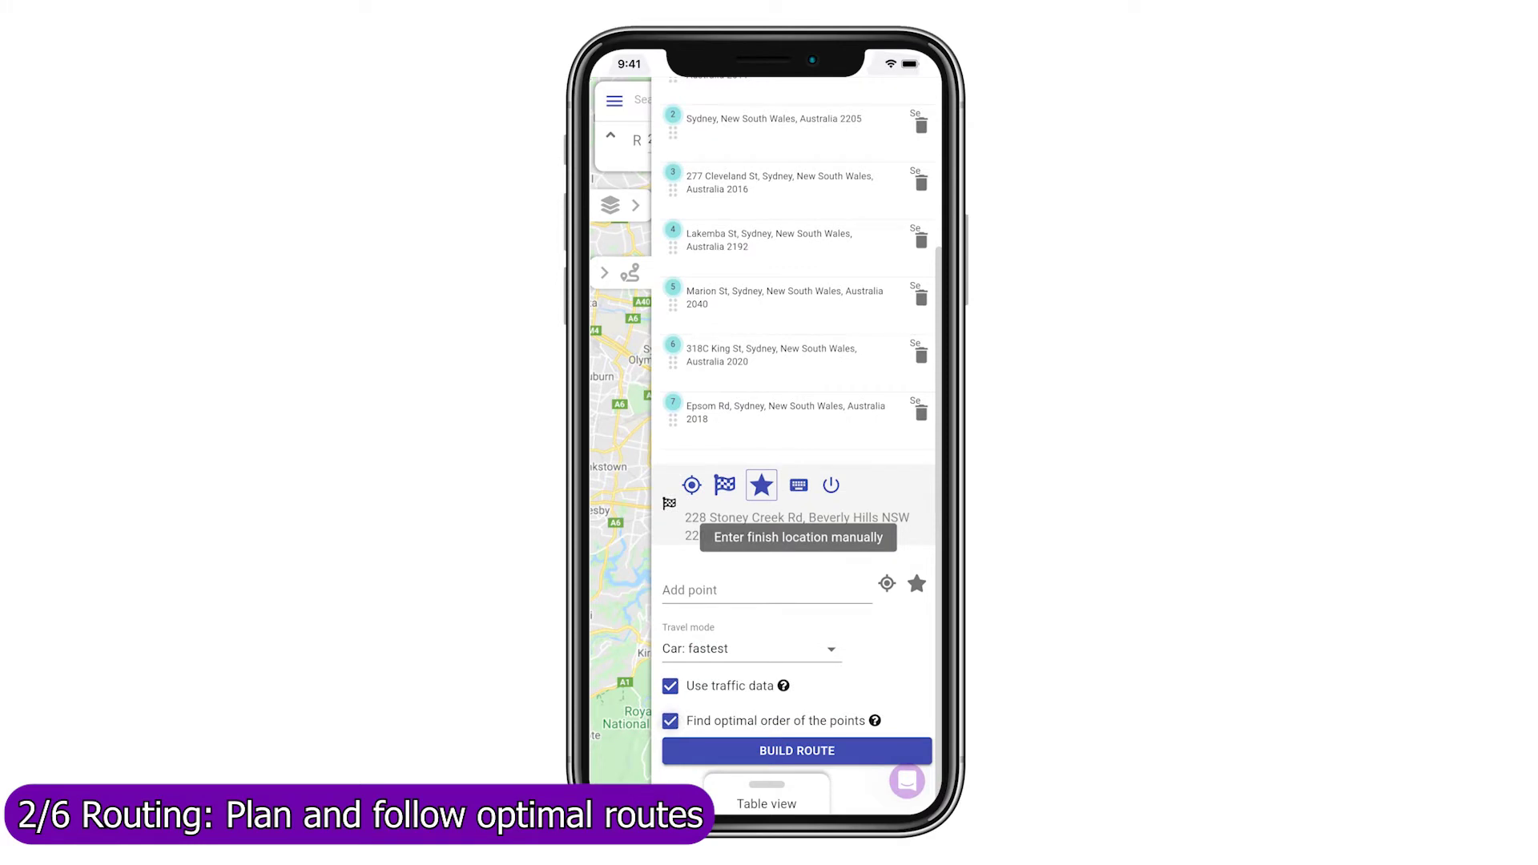
left_click(767, 754)
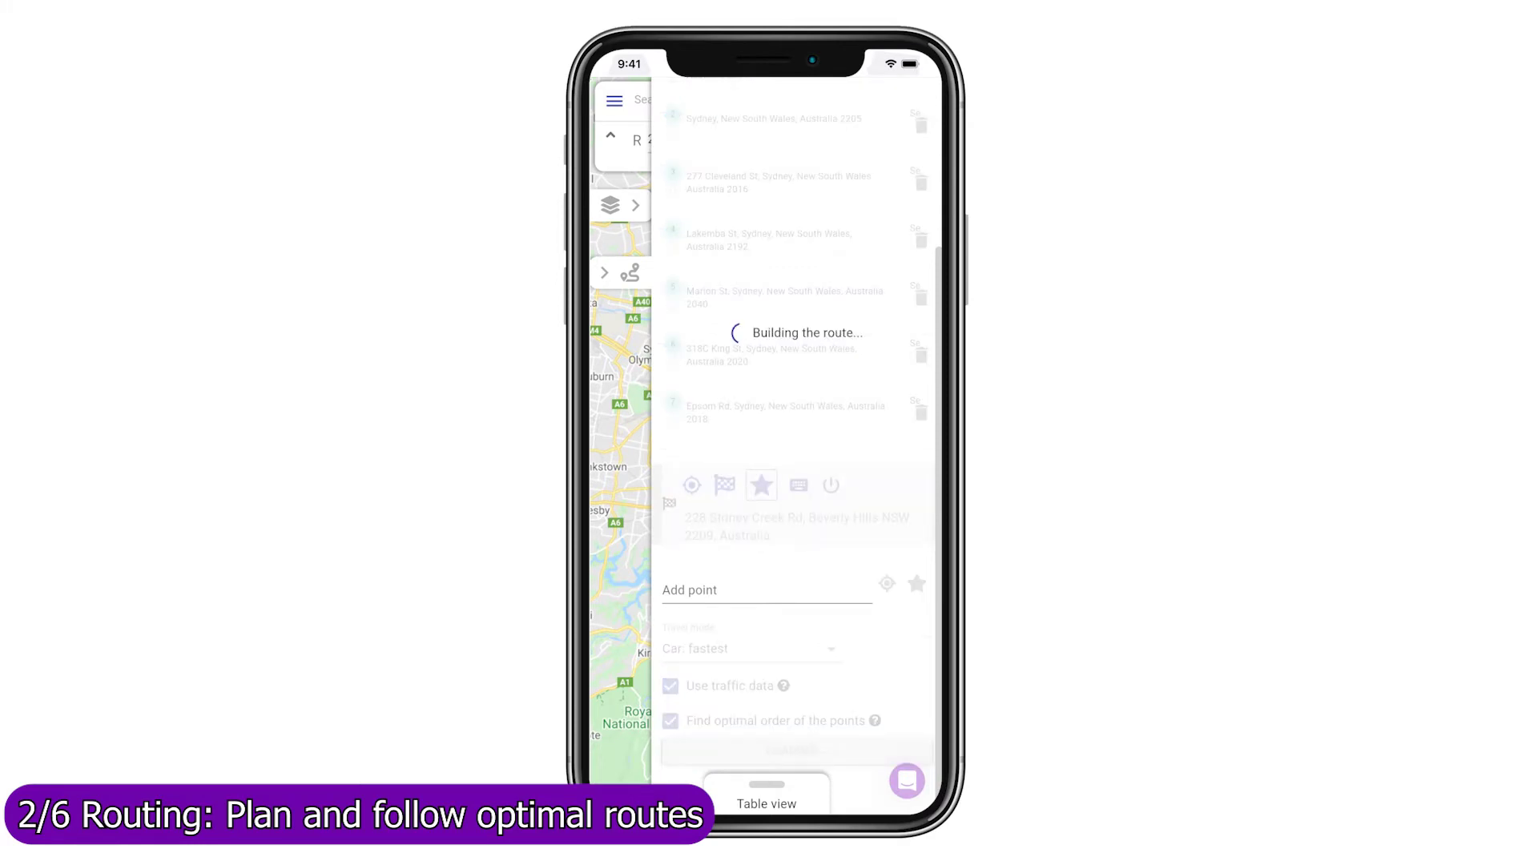
left_click_drag(821, 417, 832, 687)
left_click_drag(758, 510, 868, 522)
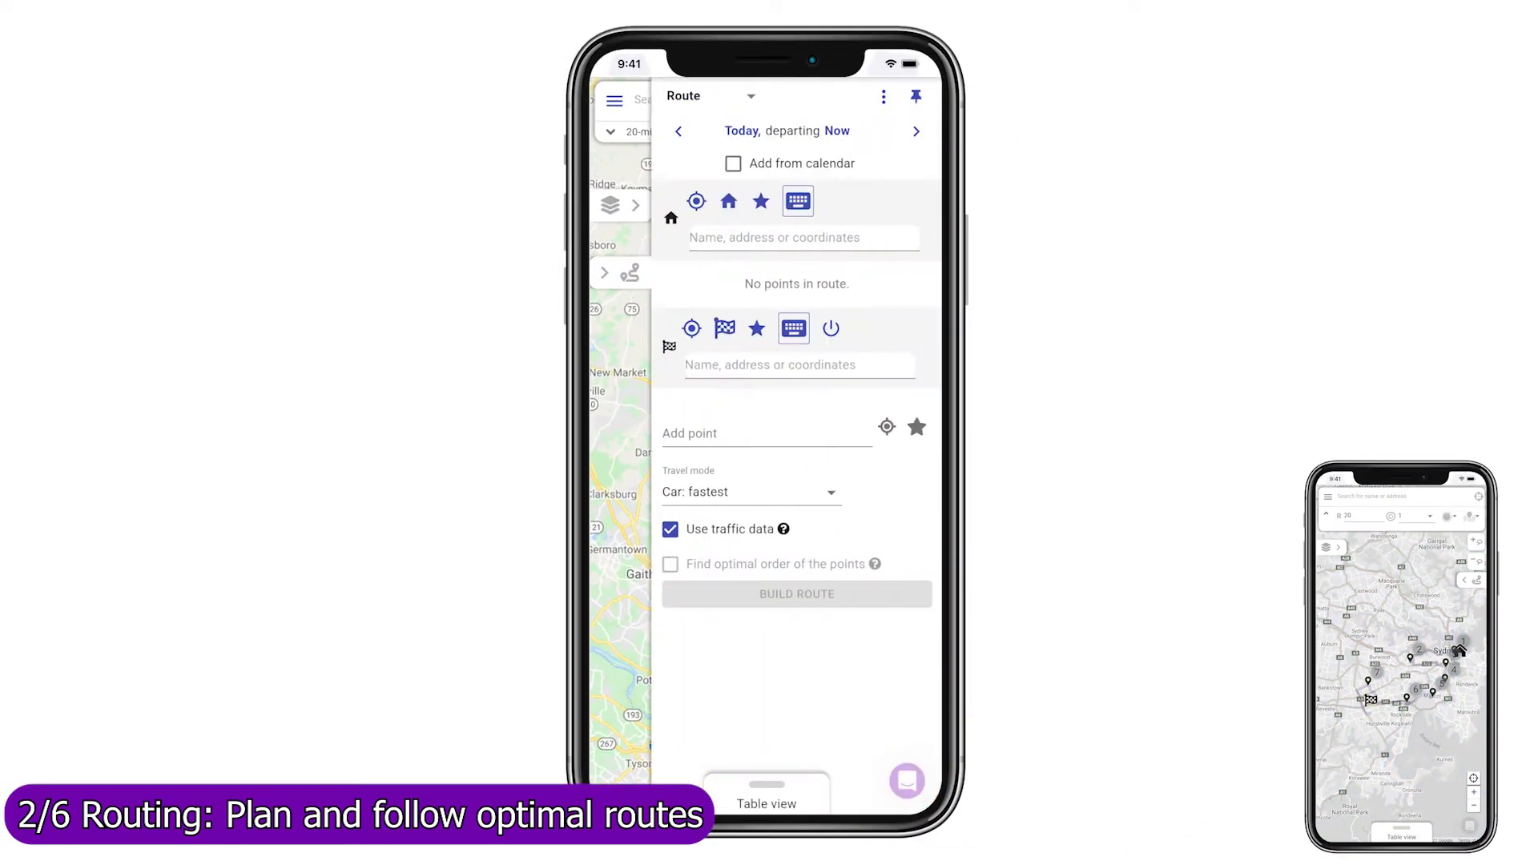
- Add the three calendar meetings, start at Washington Office with no finish, and build the route
left_click(733, 164)
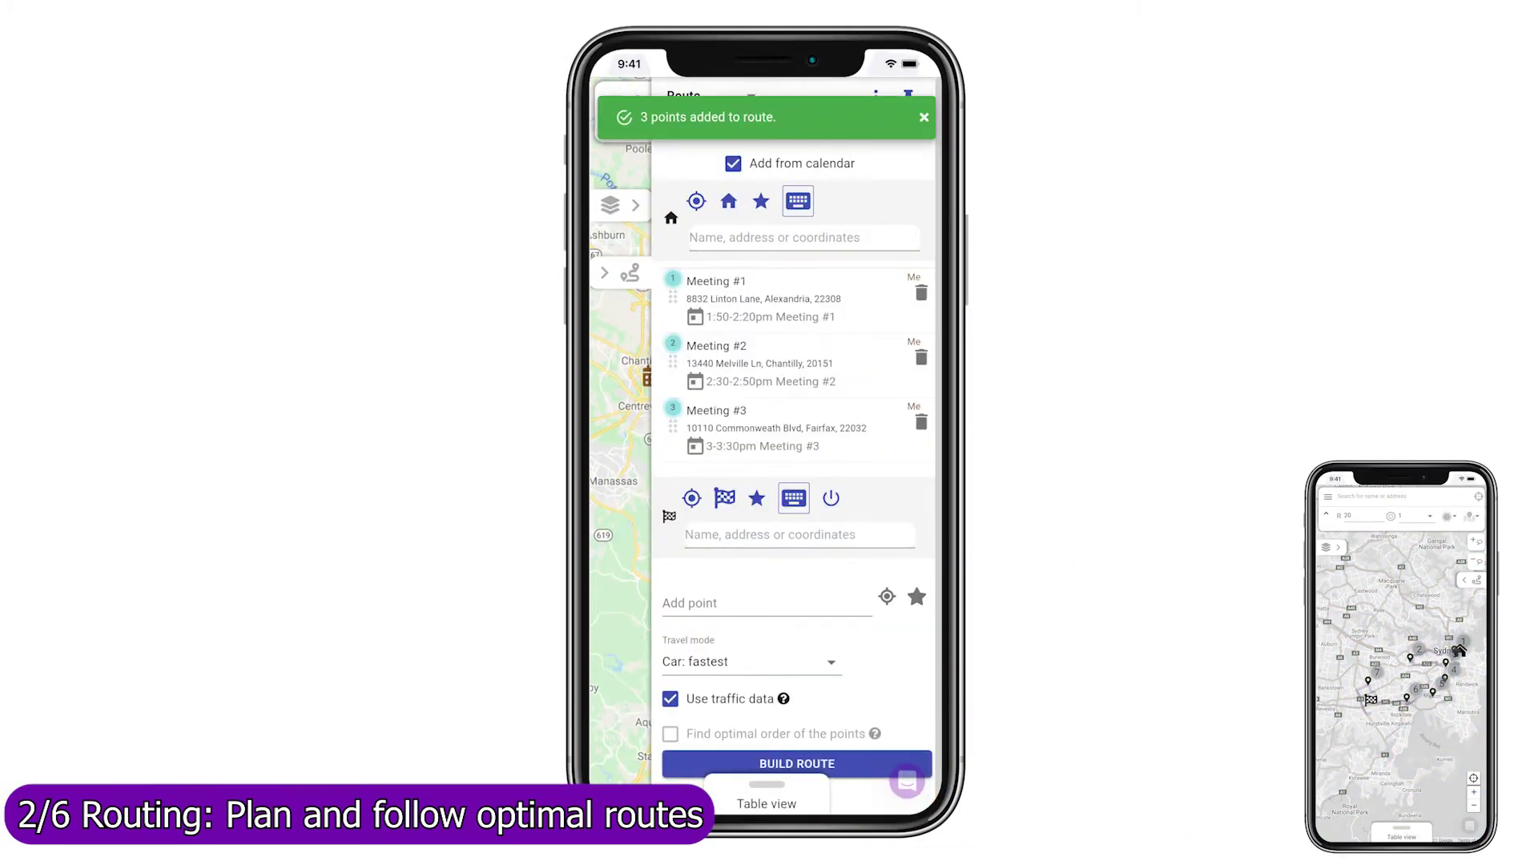
left_click(761, 201)
left_click(765, 420)
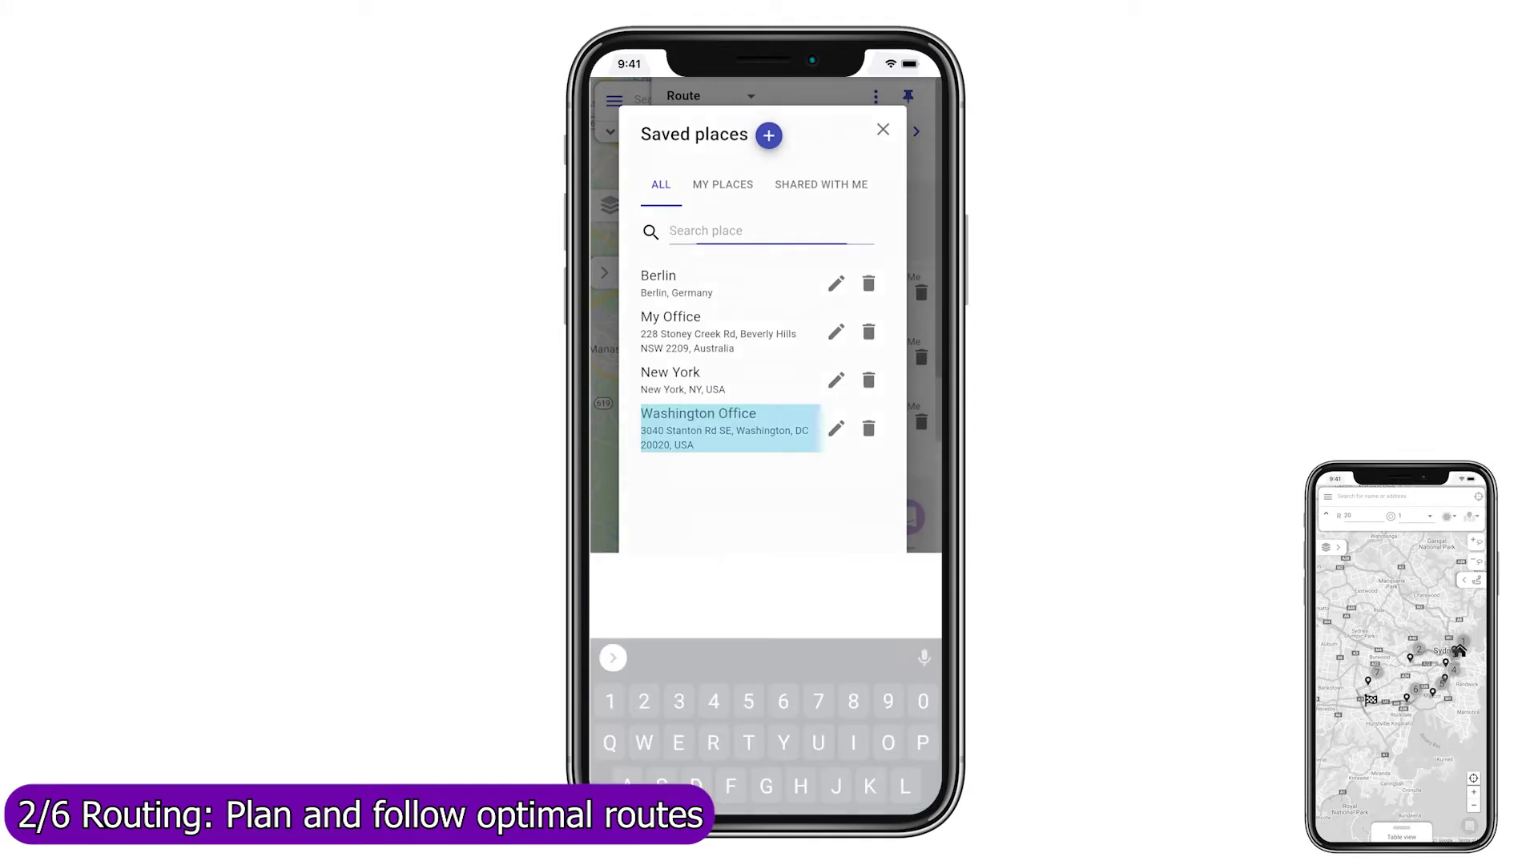
left_click(831, 498)
left_click(799, 752)
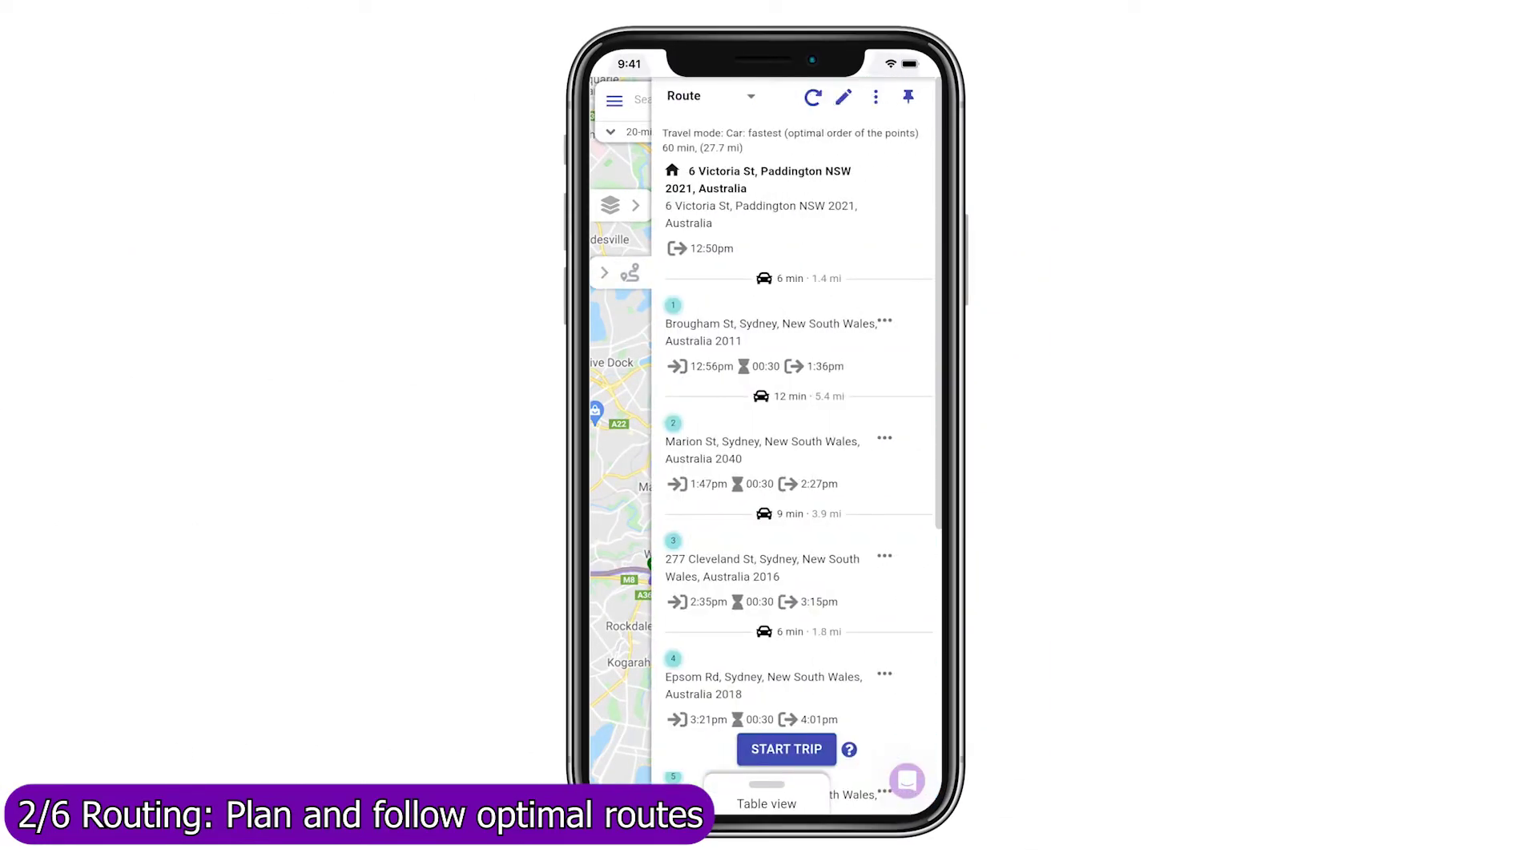
- Start the trip, navigate in Waze, open the stop in YourCRM, then start the Statum LLC job
left_click(801, 750)
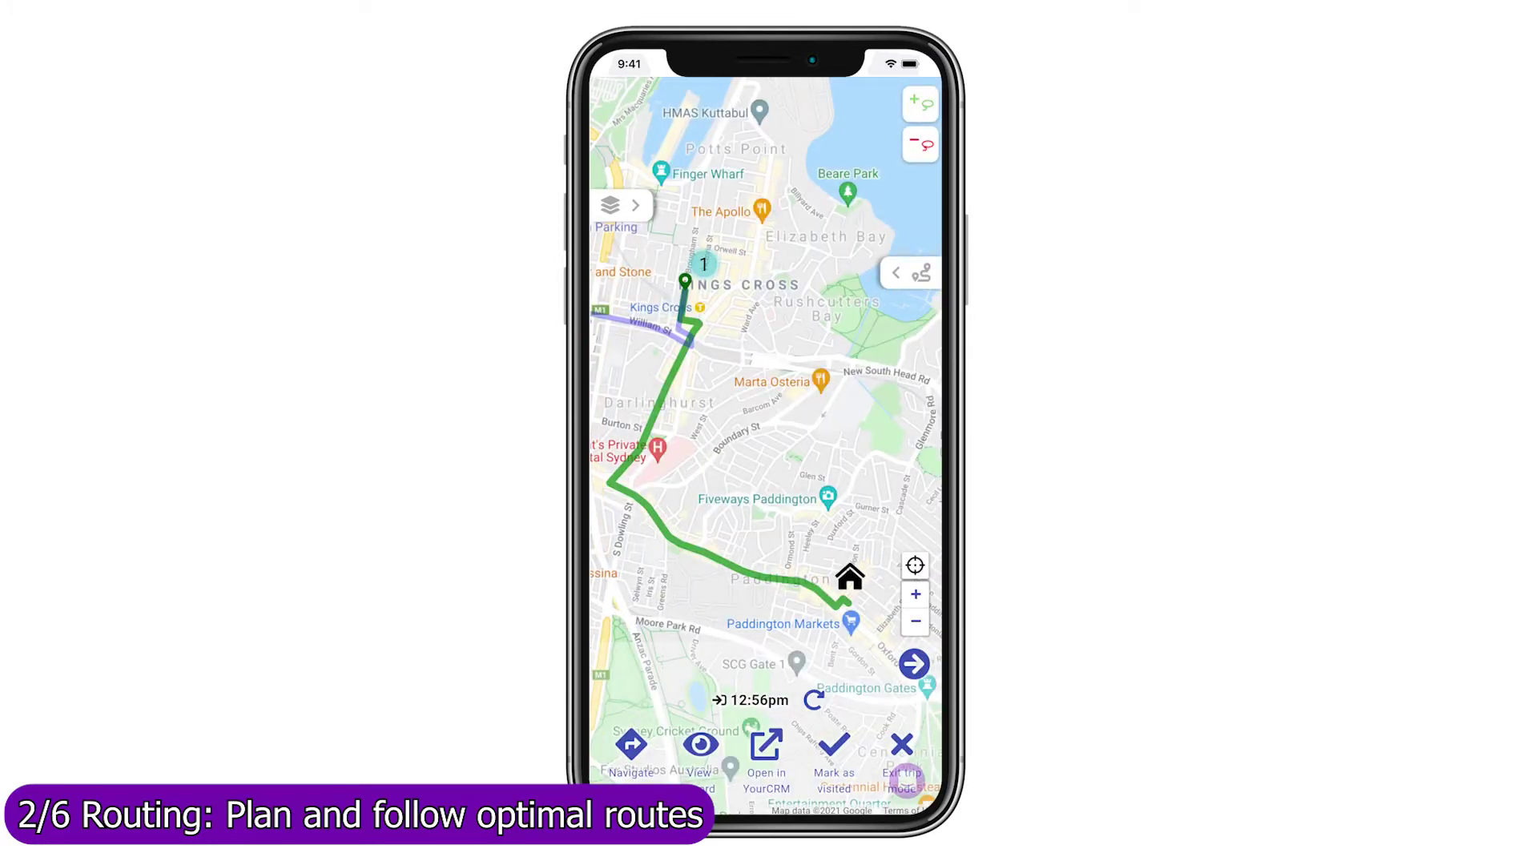
left_click(631, 746)
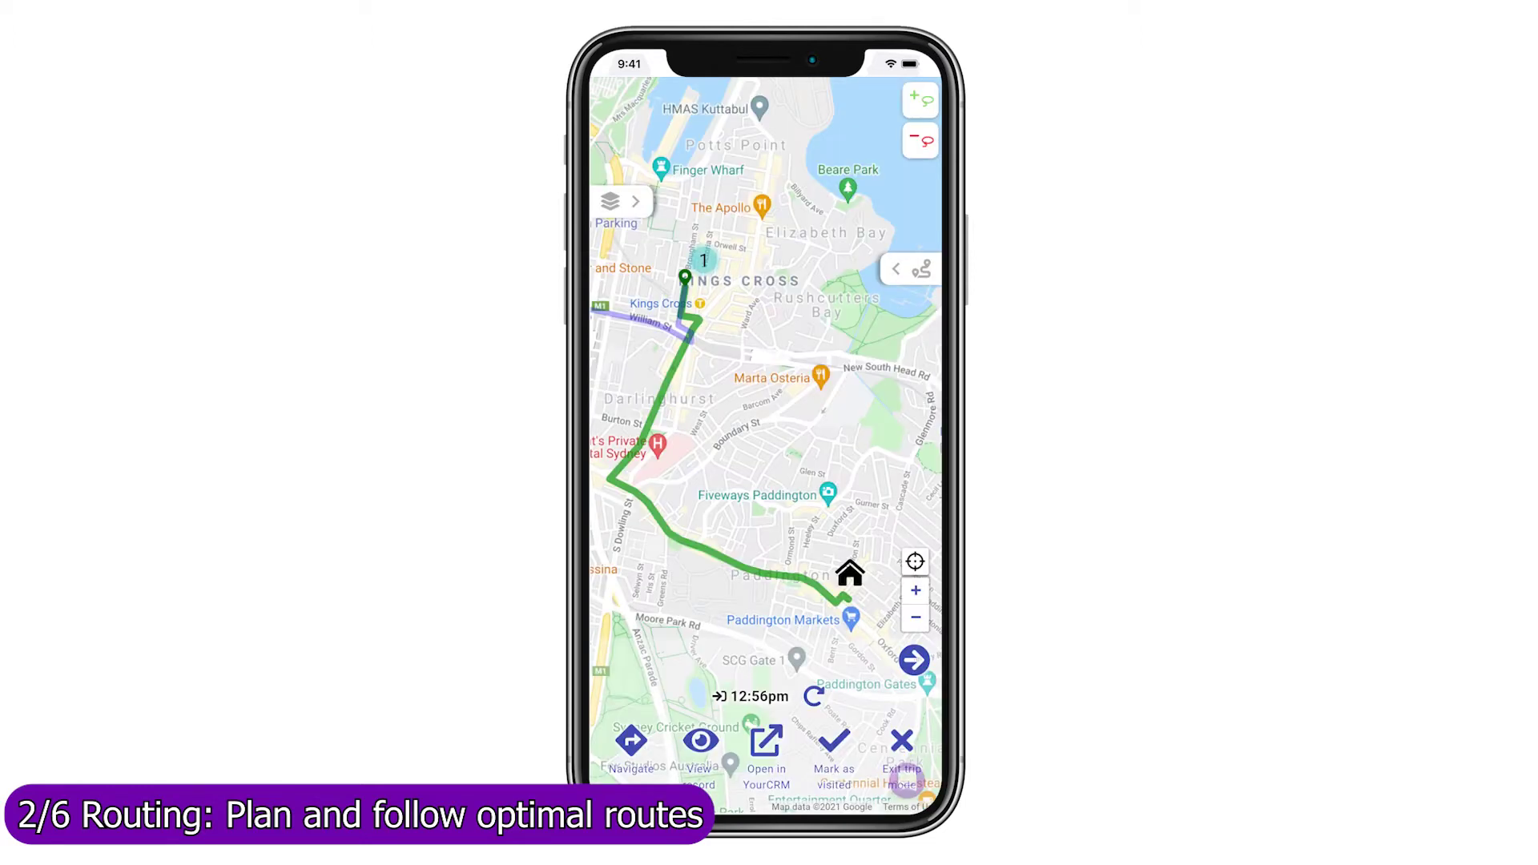
left_click(767, 741)
scroll(833, 639, "down", 3)
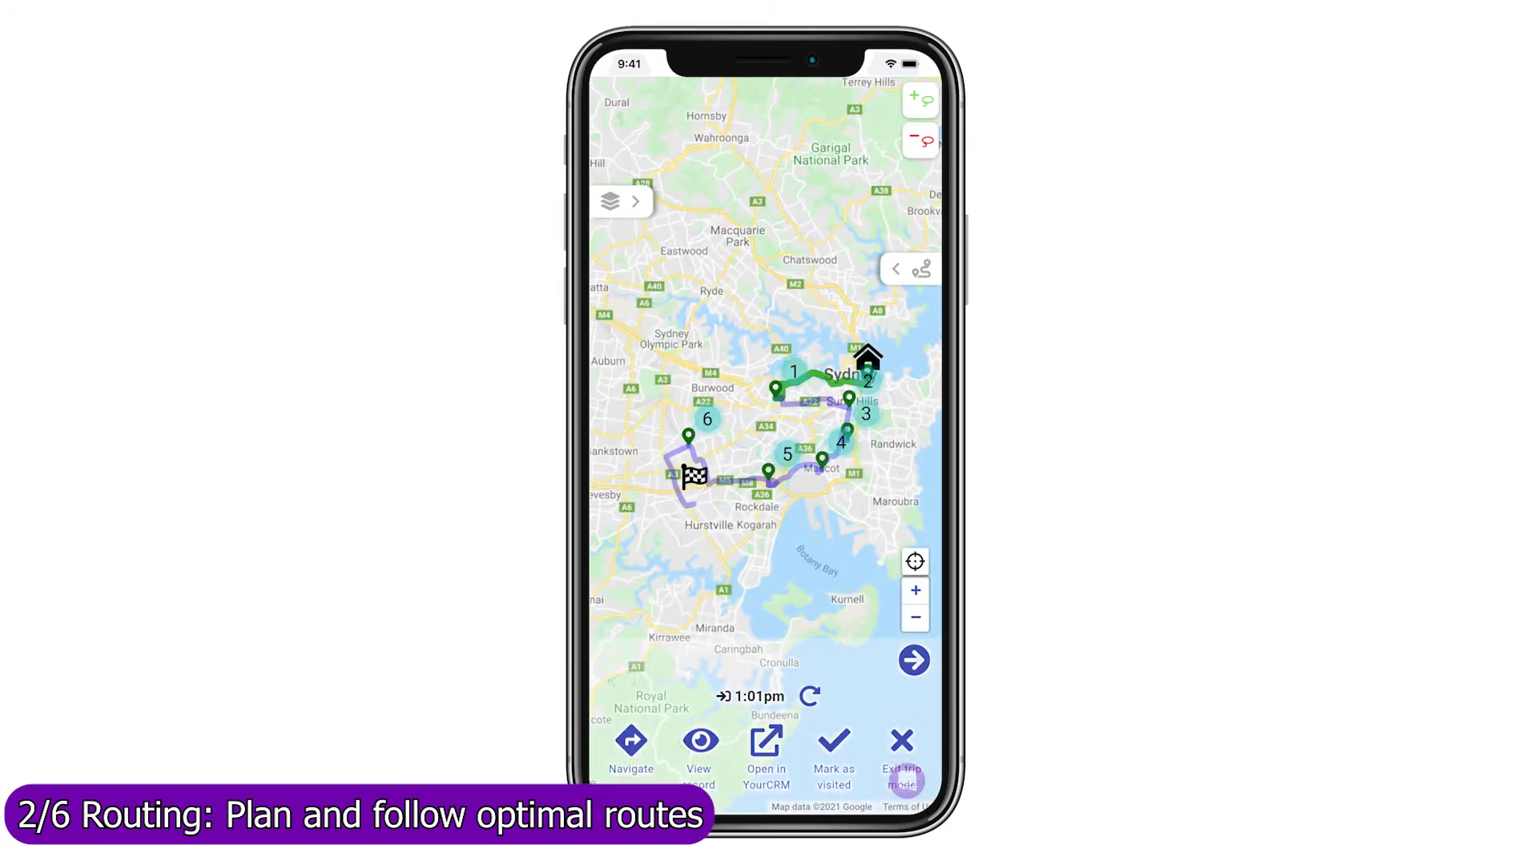
left_click(905, 270)
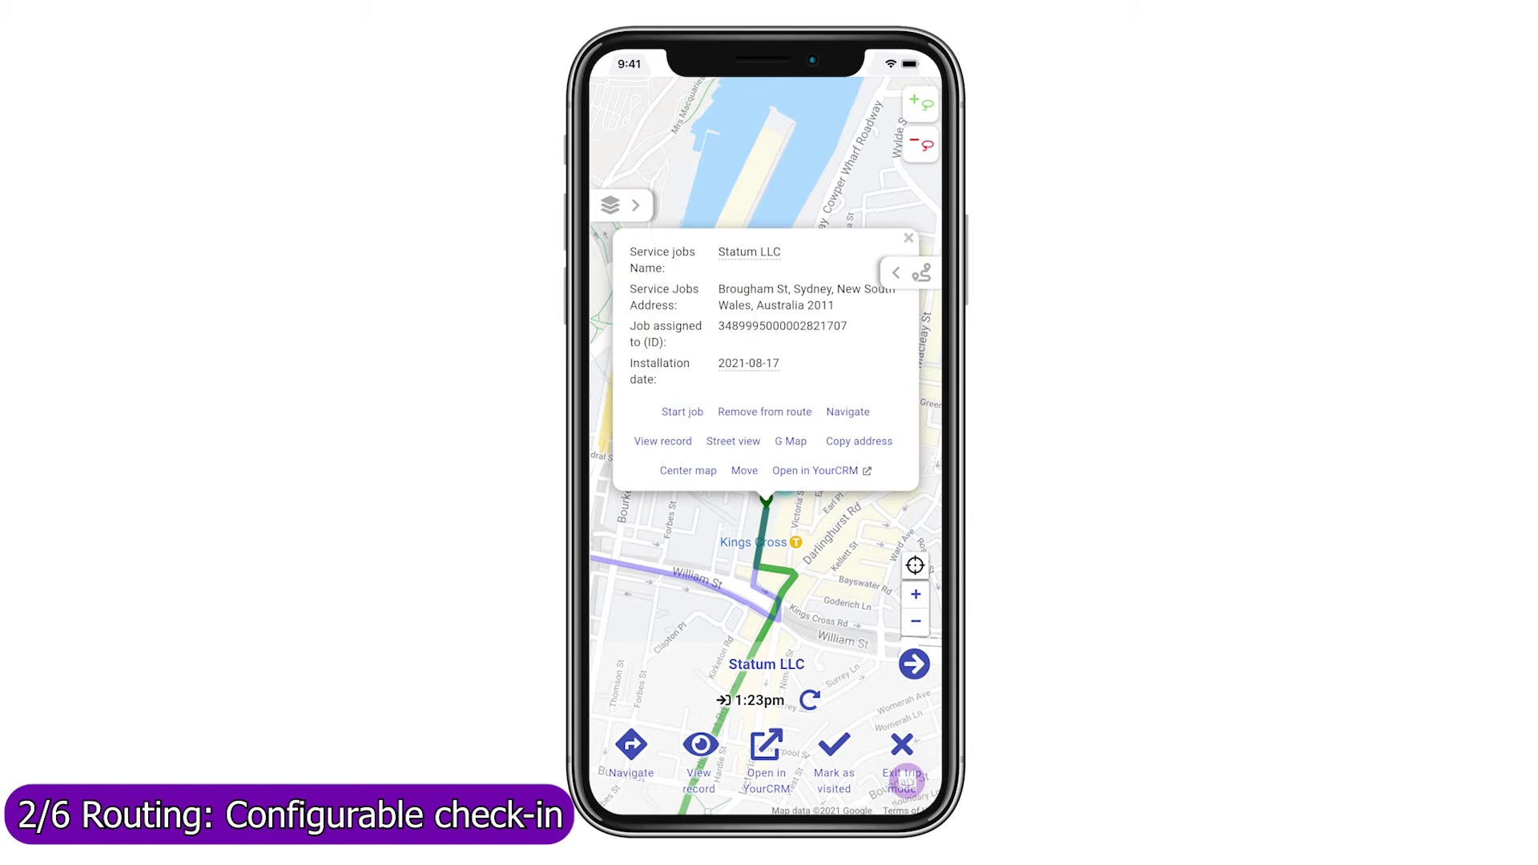
left_click(681, 412)
- Enter notes 'Describe location of our brand's goods in this dealership' and choose Email follow-up
left_click(666, 432)
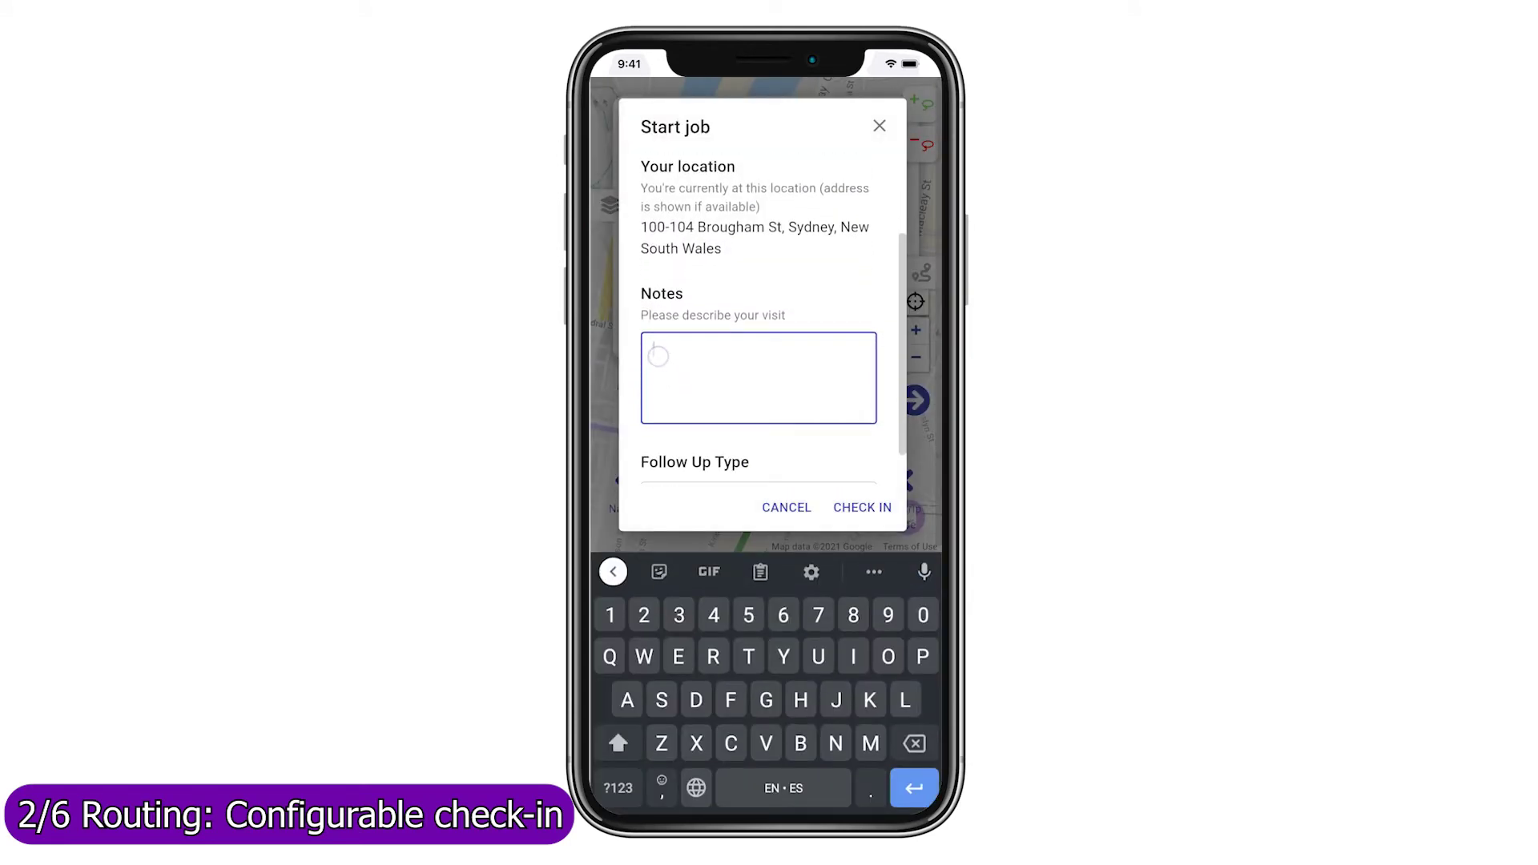
type("Describe location of our brand's goods in this dealership")
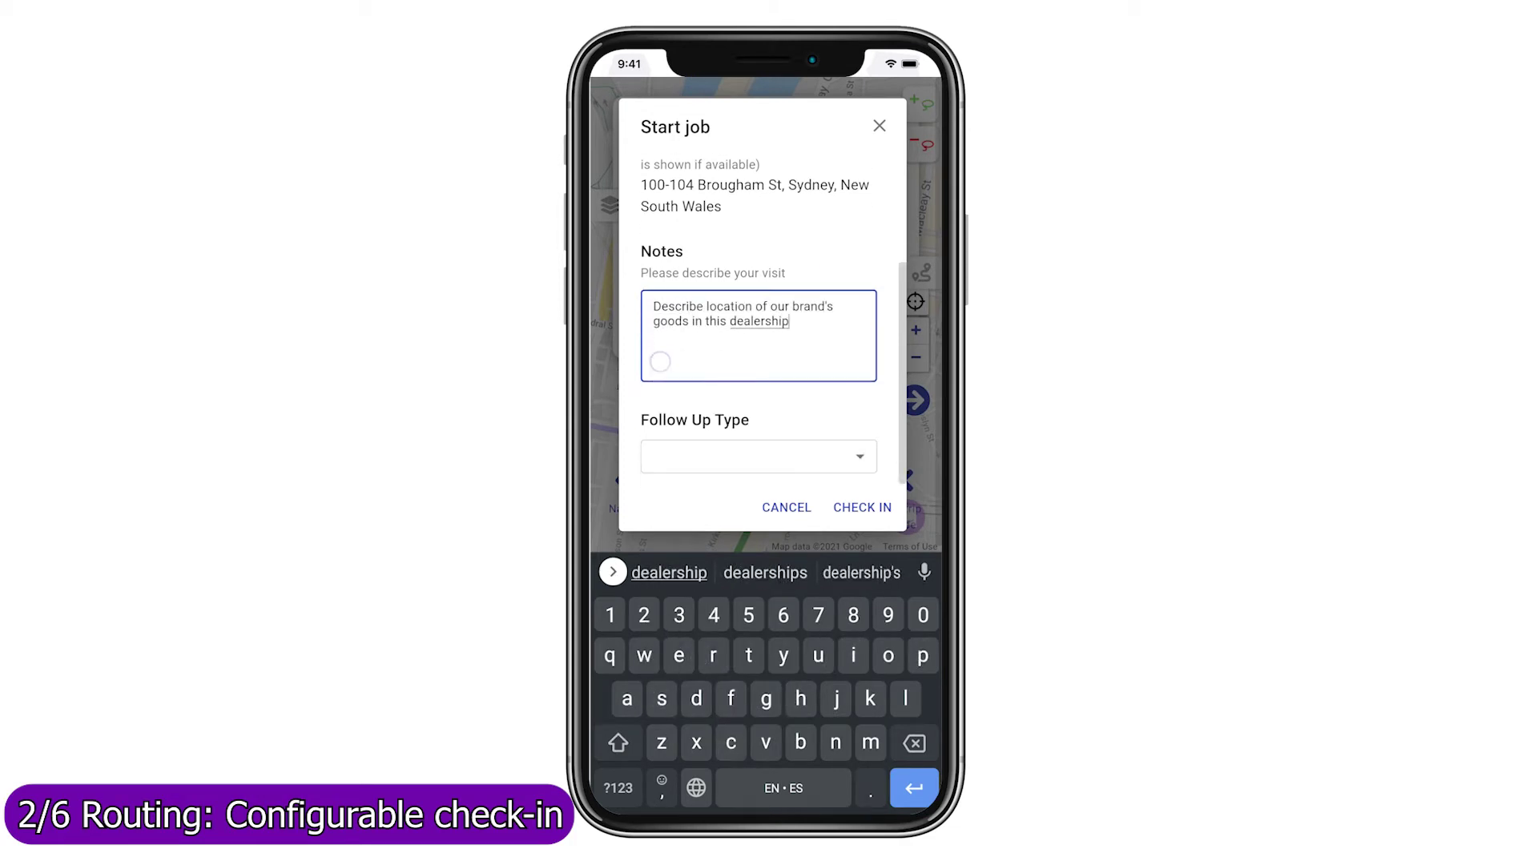
left_click(759, 451)
left_click(712, 669)
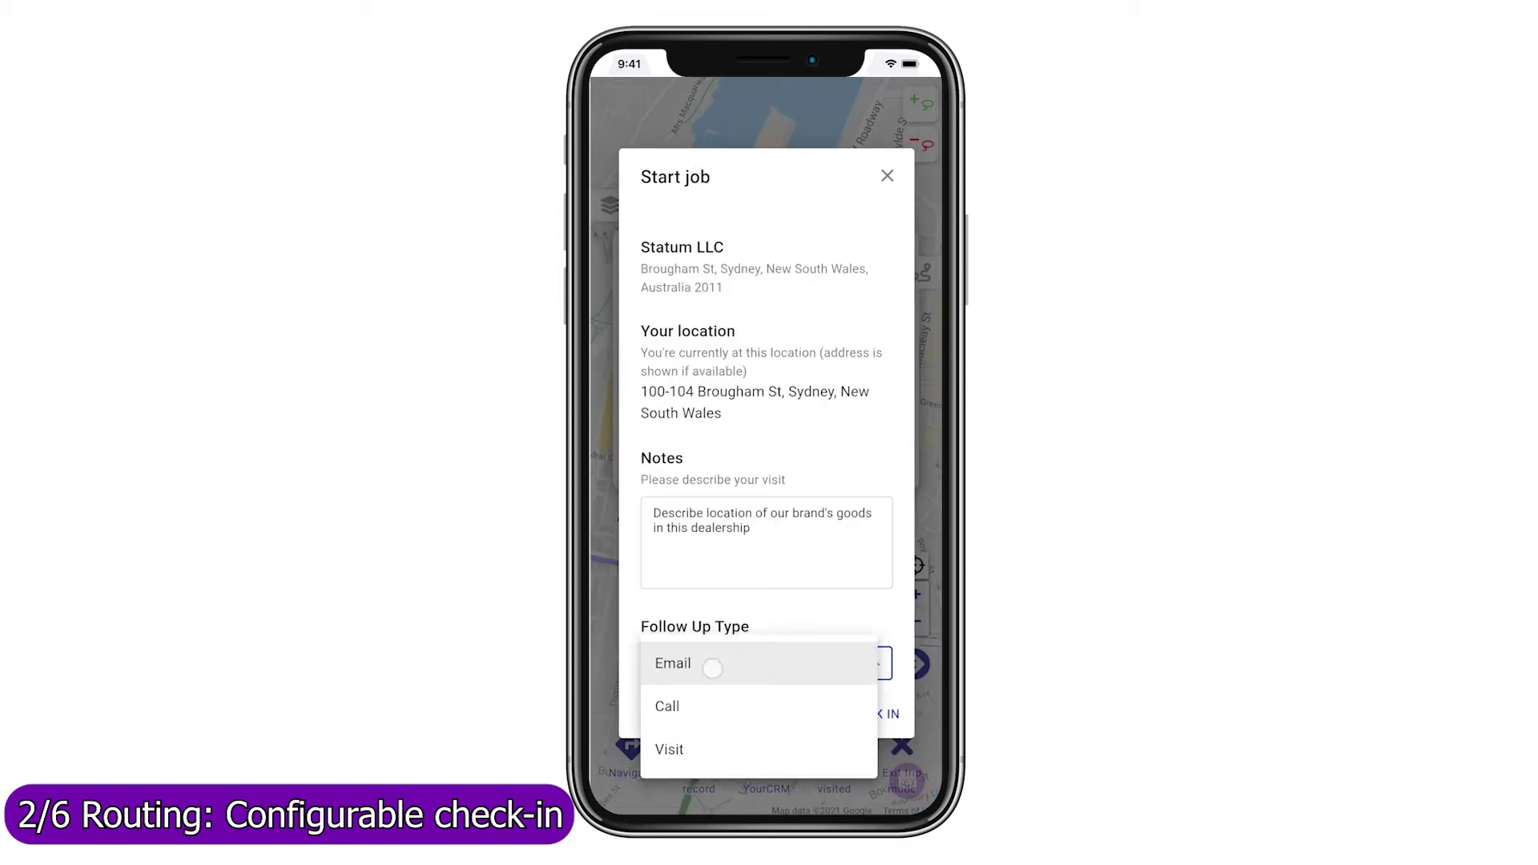
left_click_drag(766, 683, 796, 480)
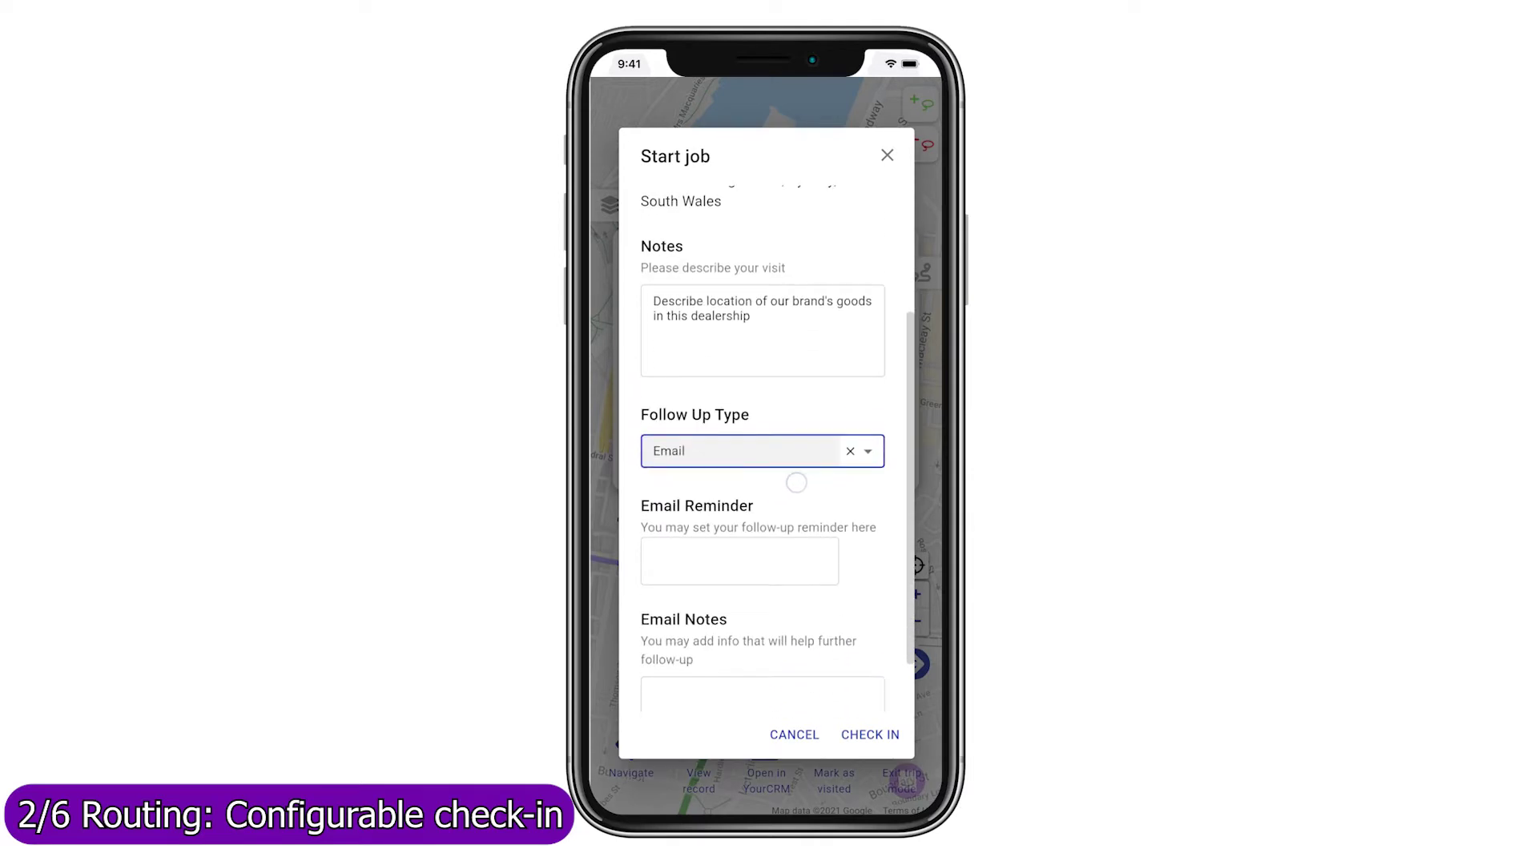
left_click_drag(799, 614, 808, 524)
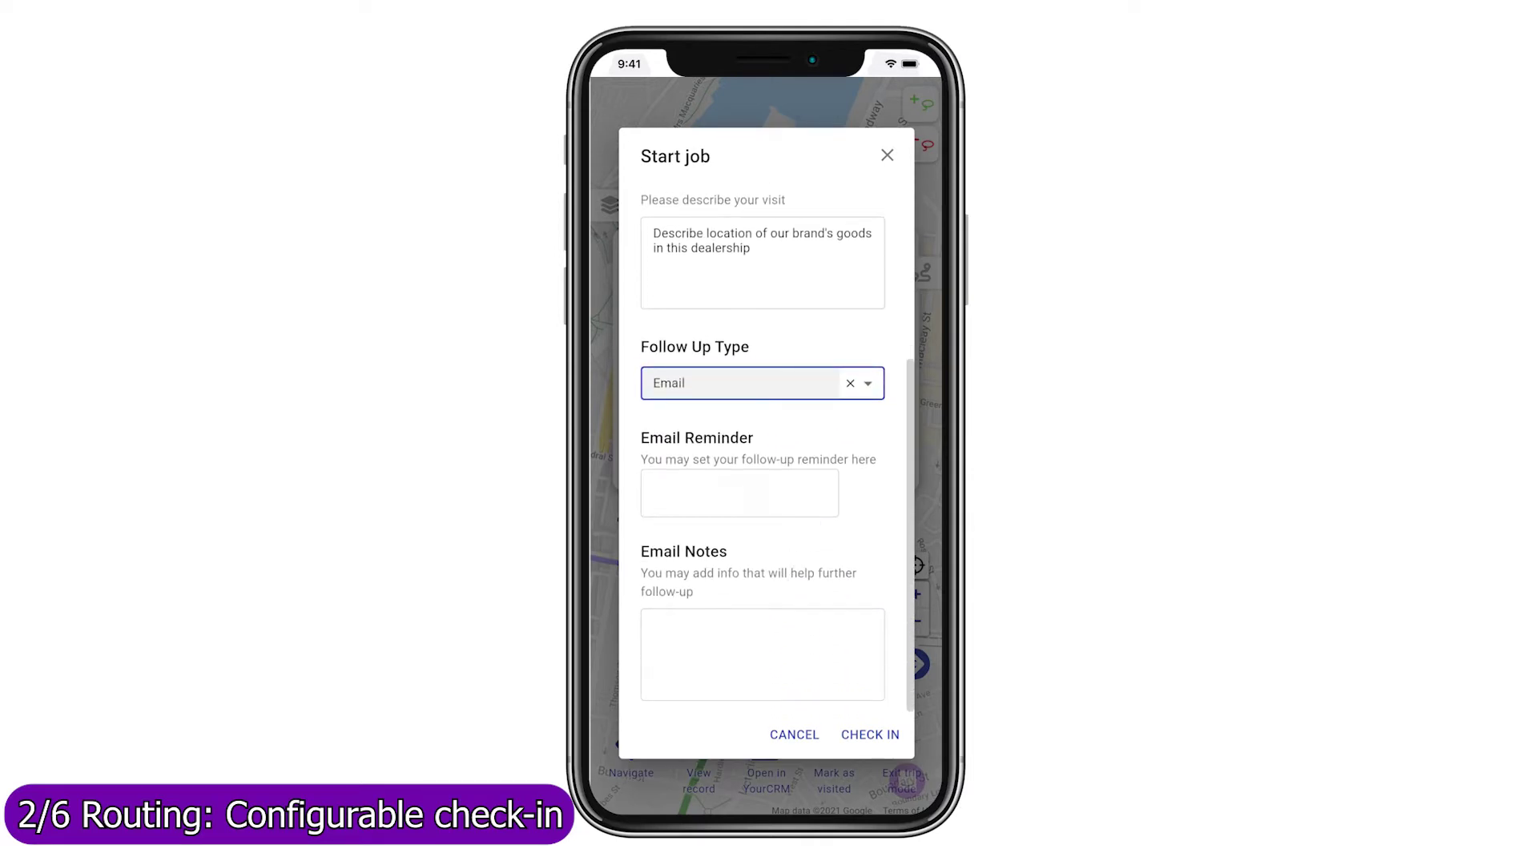
- Set the email reminder to October 18th at 01:00 pm
left_click(739, 493)
left_click(896, 379)
left_click(897, 379)
left_click(697, 541)
left_click(816, 408)
left_click(802, 388)
left_click(767, 395)
left_click(876, 649)
- Add email notes 'Send email to close the deal' and check in
left_click(740, 646)
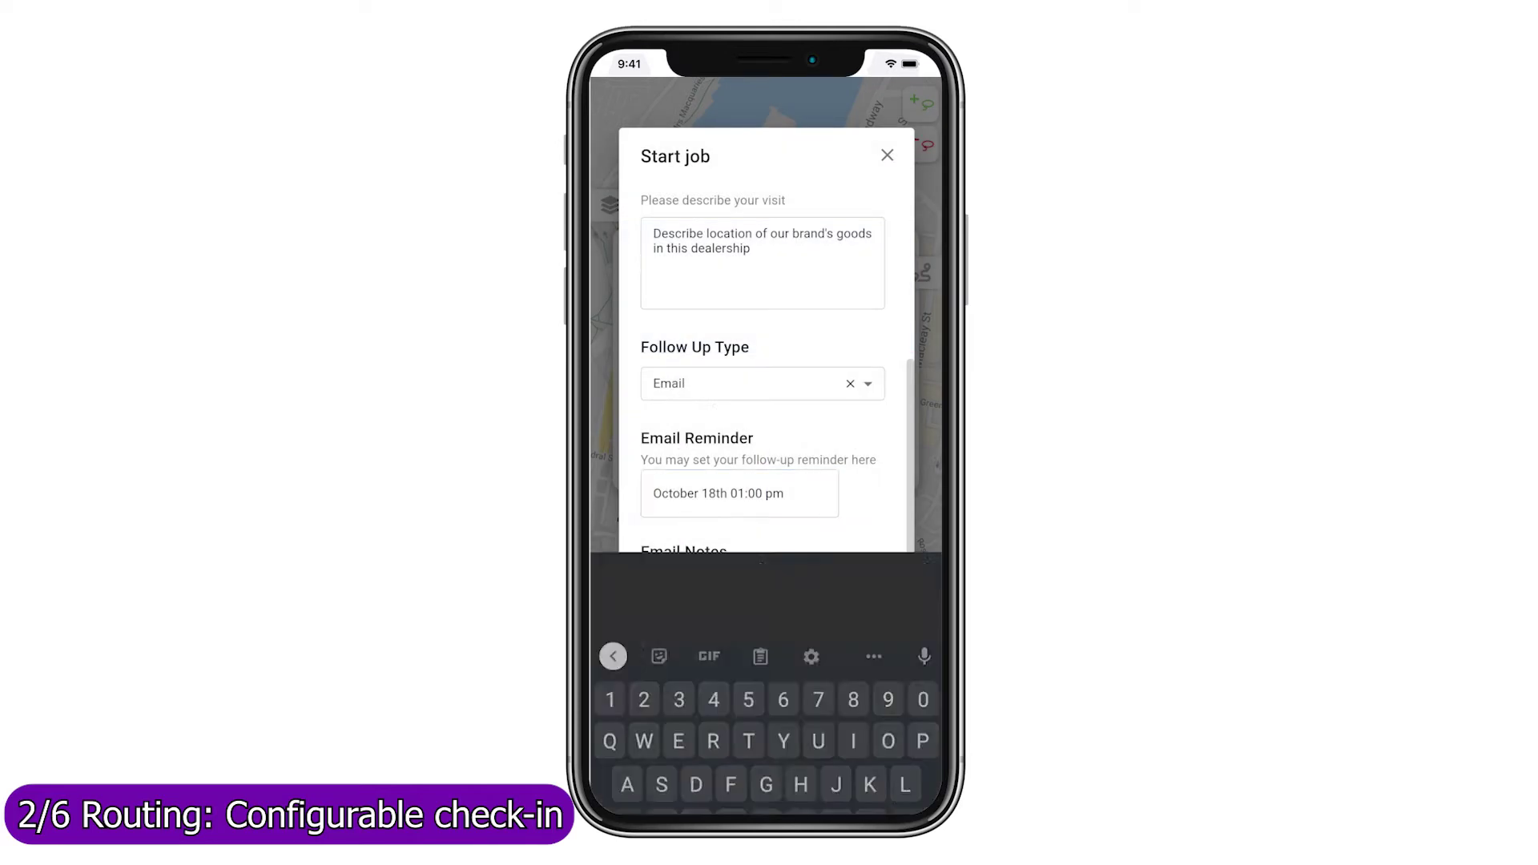
type("Send email to close the deal")
left_click(873, 507)
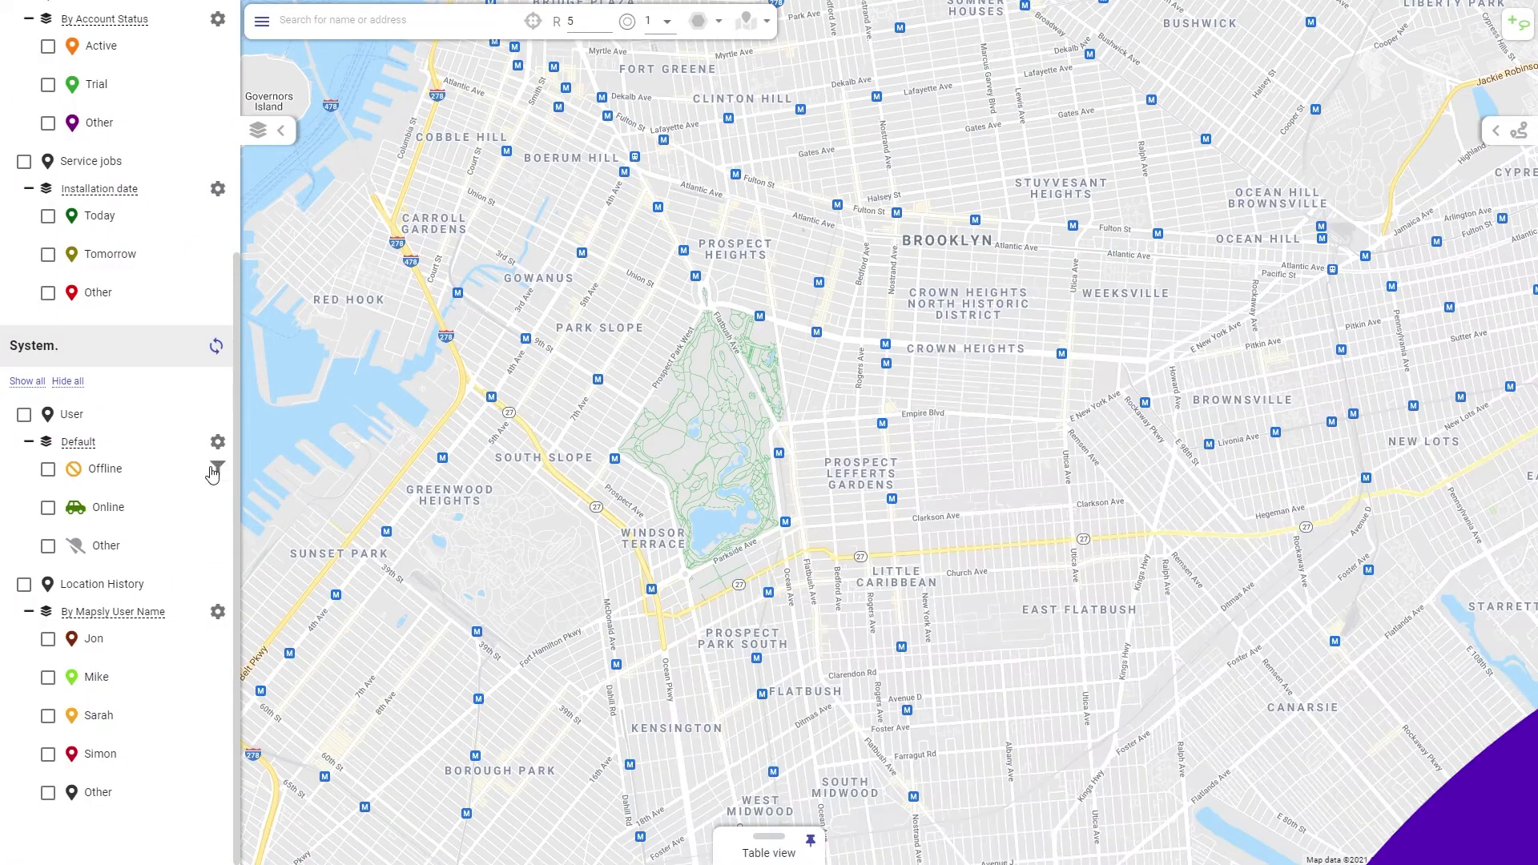
- Turn on the User layer to show users' locations on the Brooklyn map
left_click(24, 414)
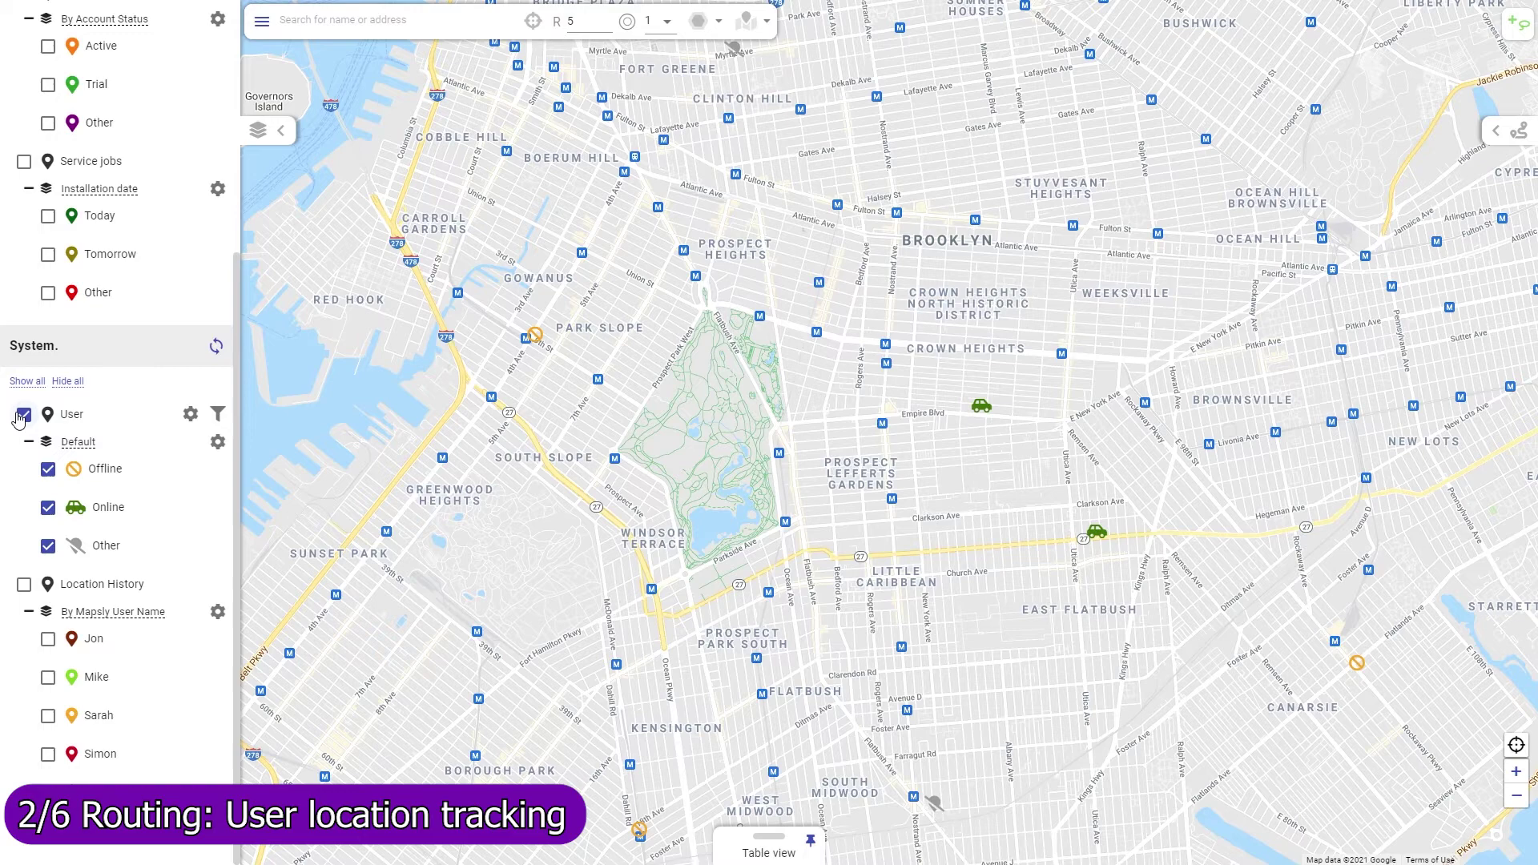
- Hide the User layer and show Jon's location history filtered to Yesterday
left_click(23, 414)
left_click(49, 638)
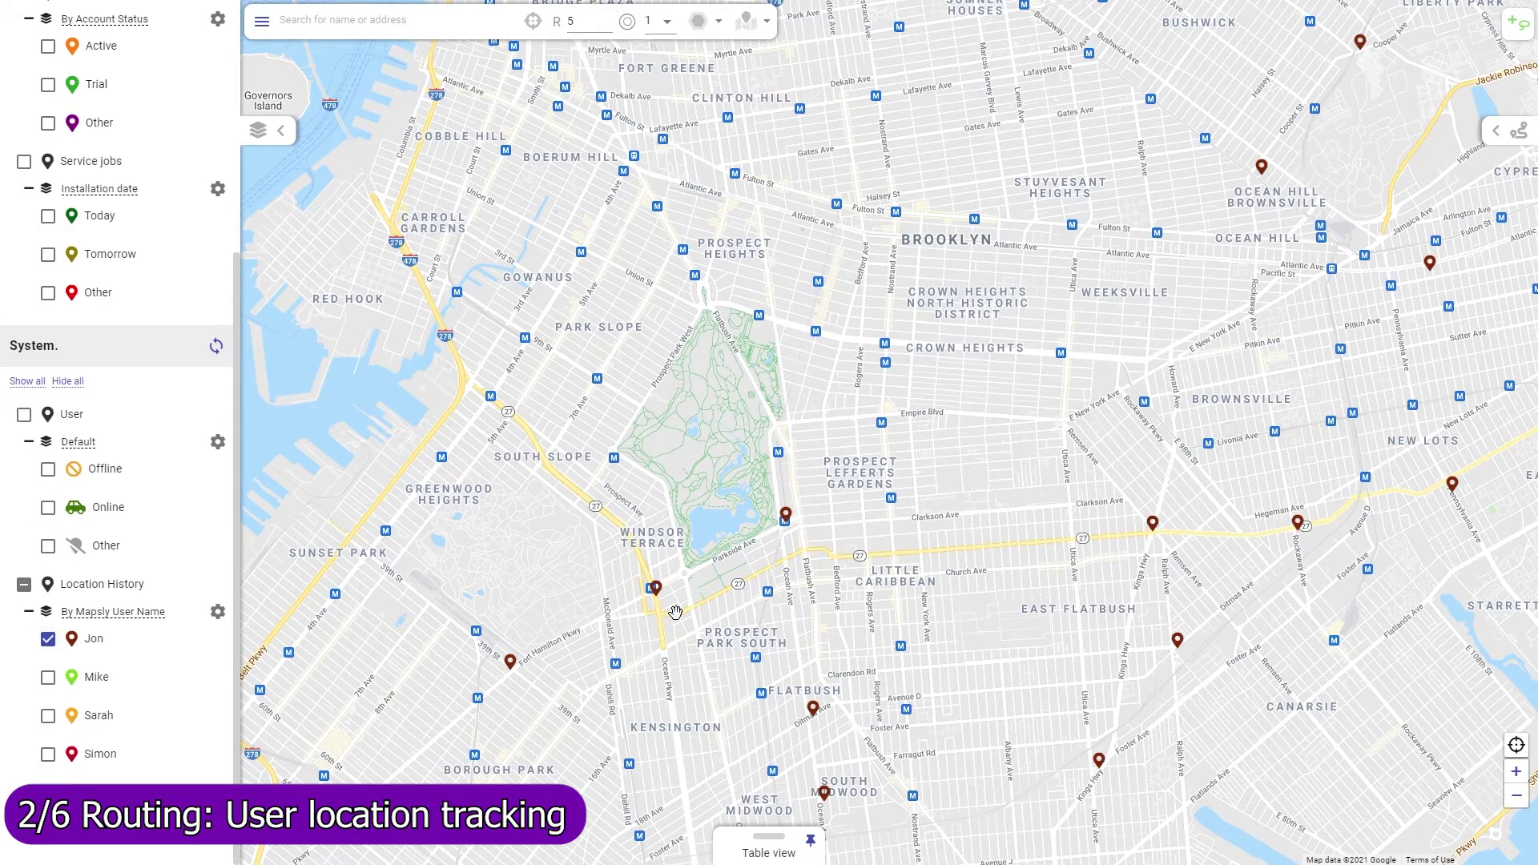
scroll(676, 613, "down", 1)
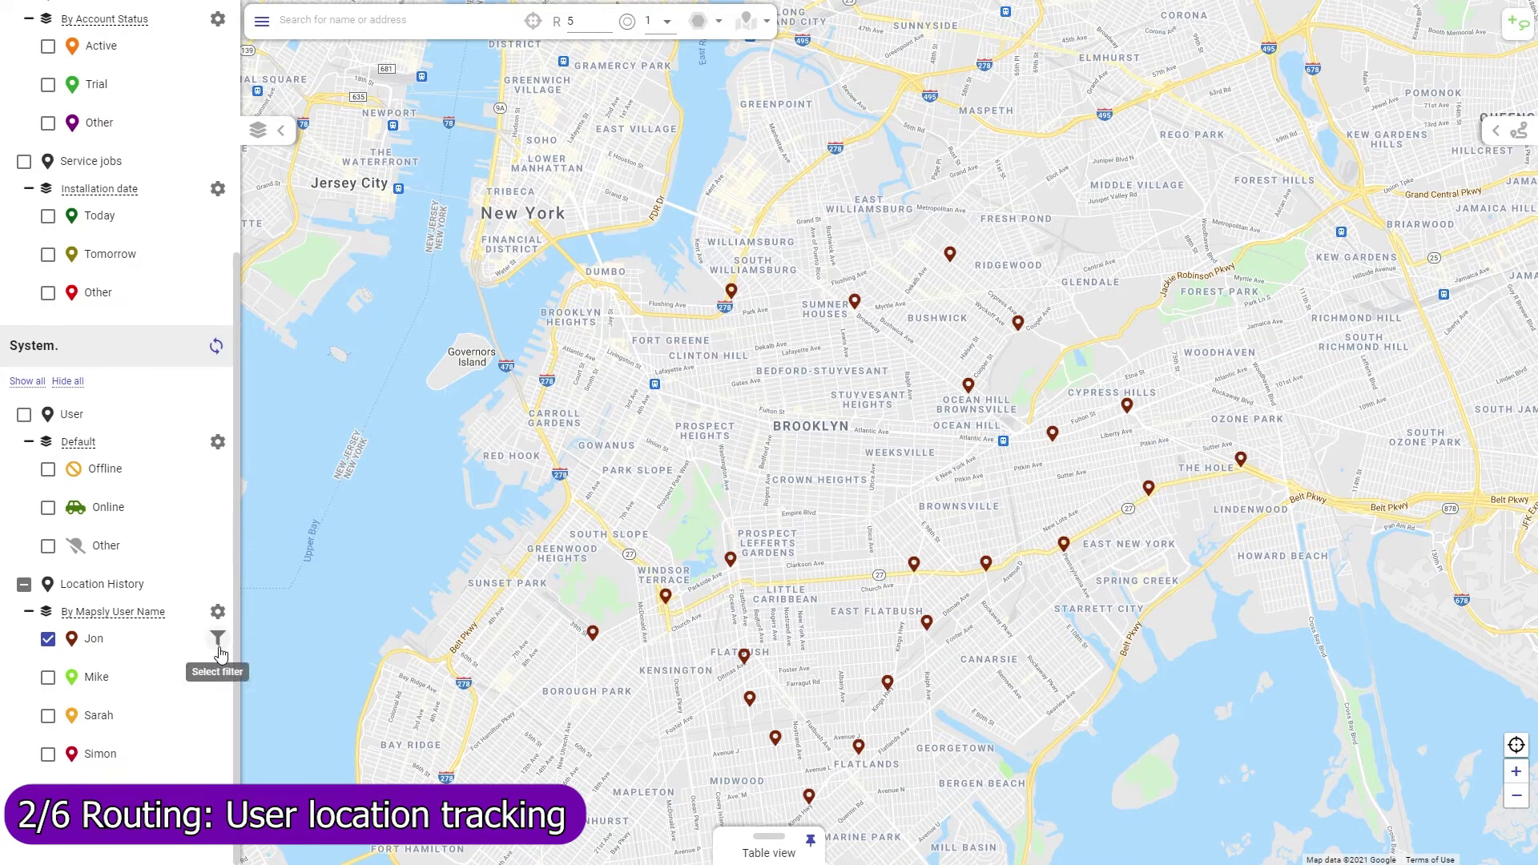
left_click(218, 611)
left_click(238, 656)
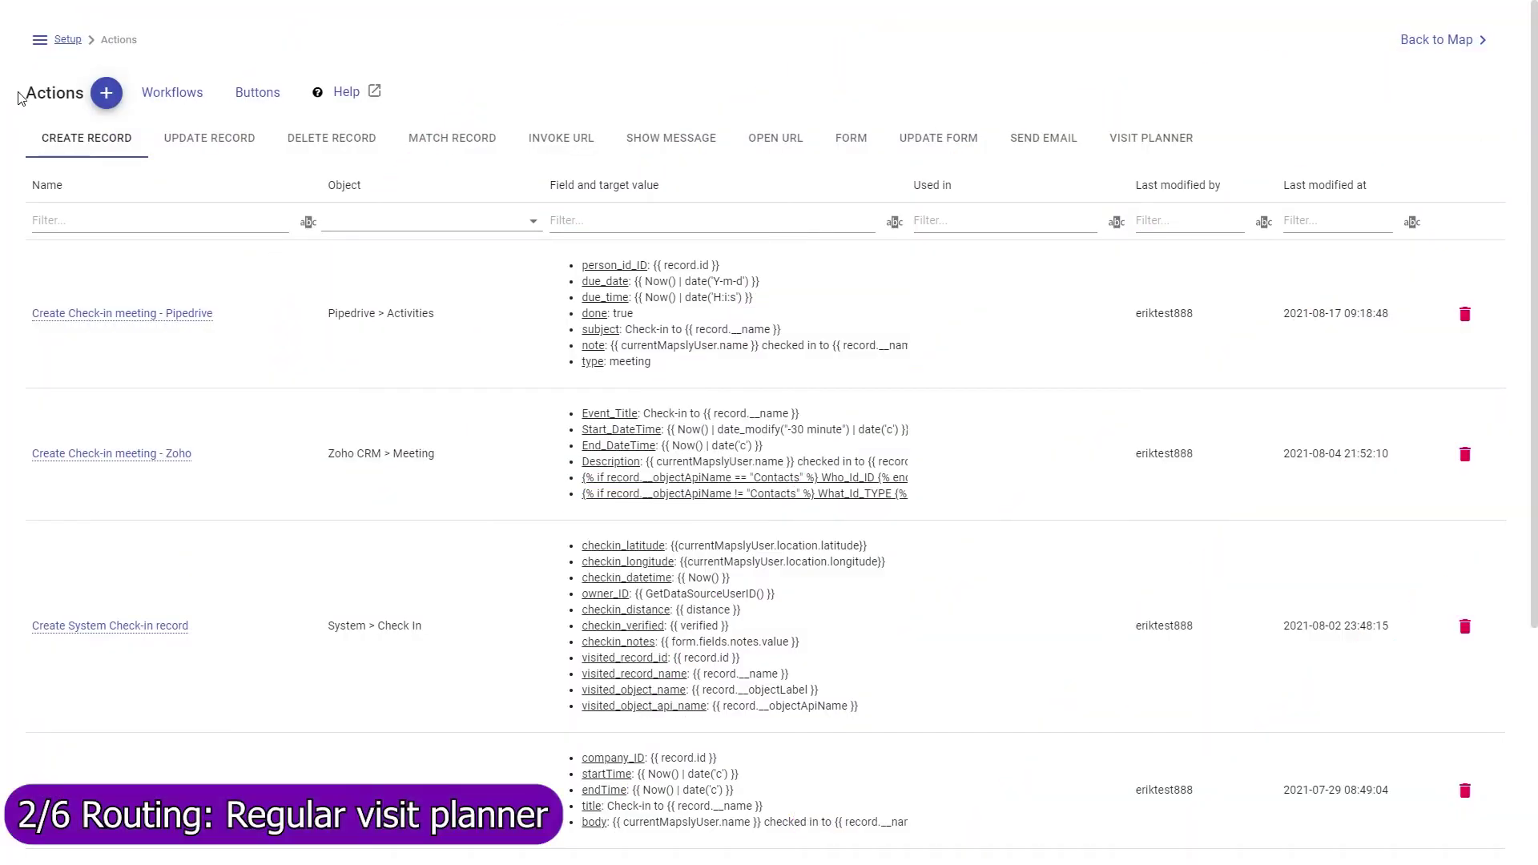
- Choose Visit planner from the Actions + menu and scroll through its settings dialog
left_click(106, 93)
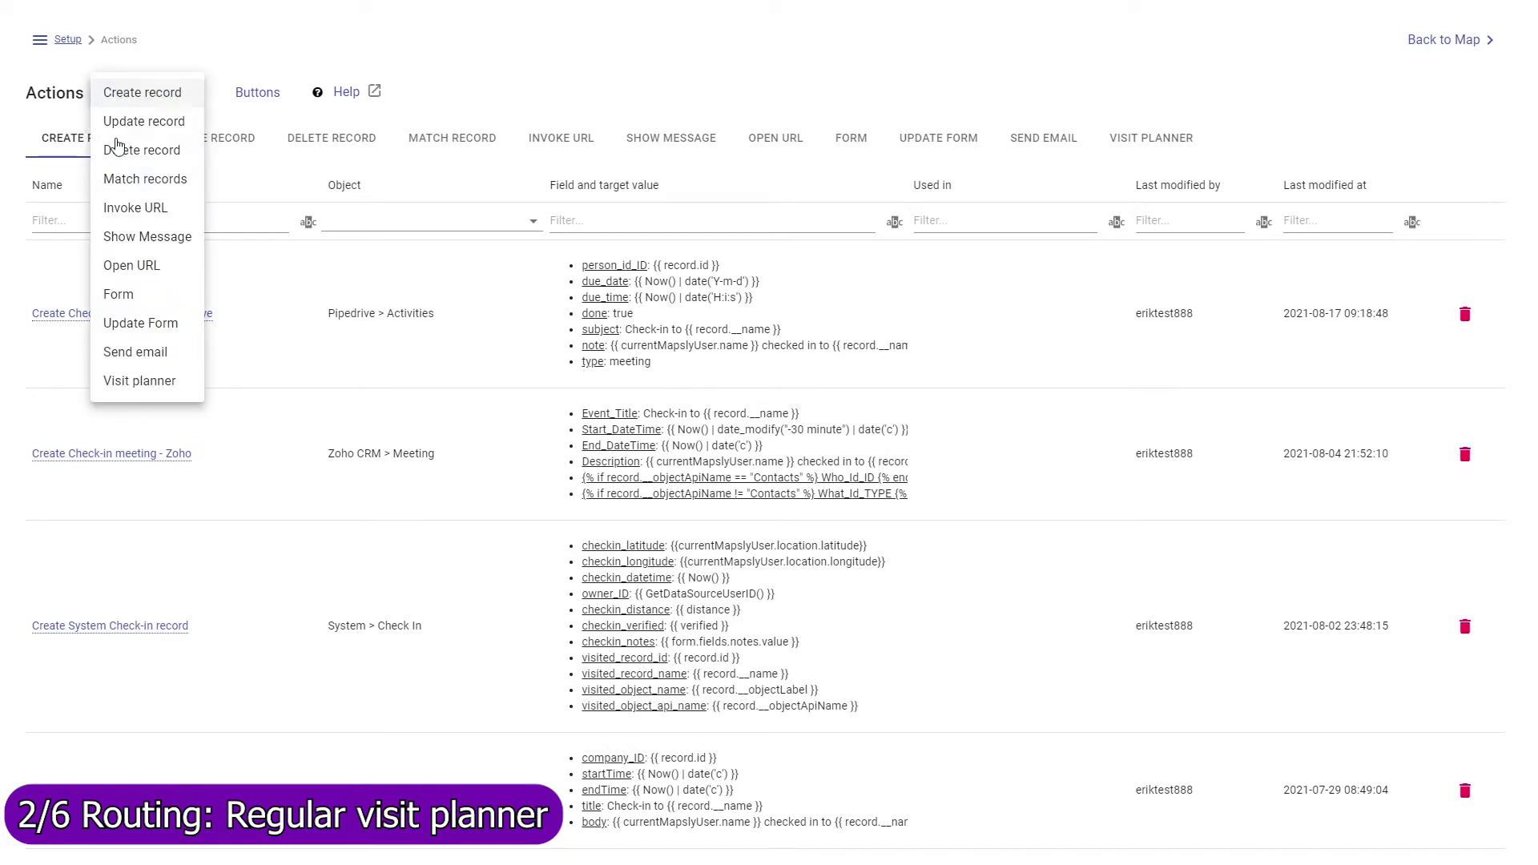
left_click(132, 380)
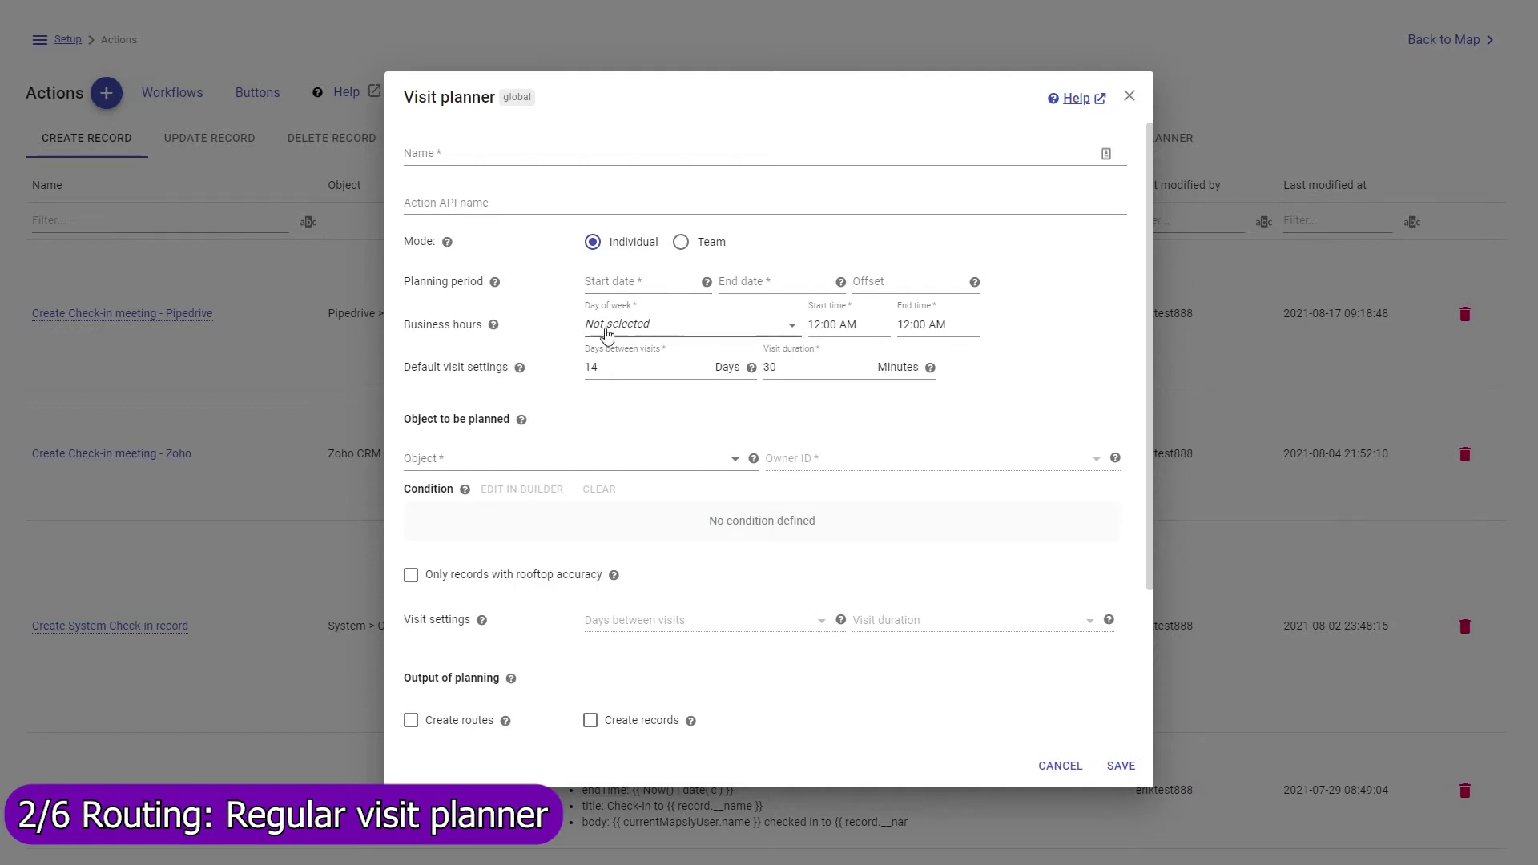
scroll(573, 371, "down", 2)
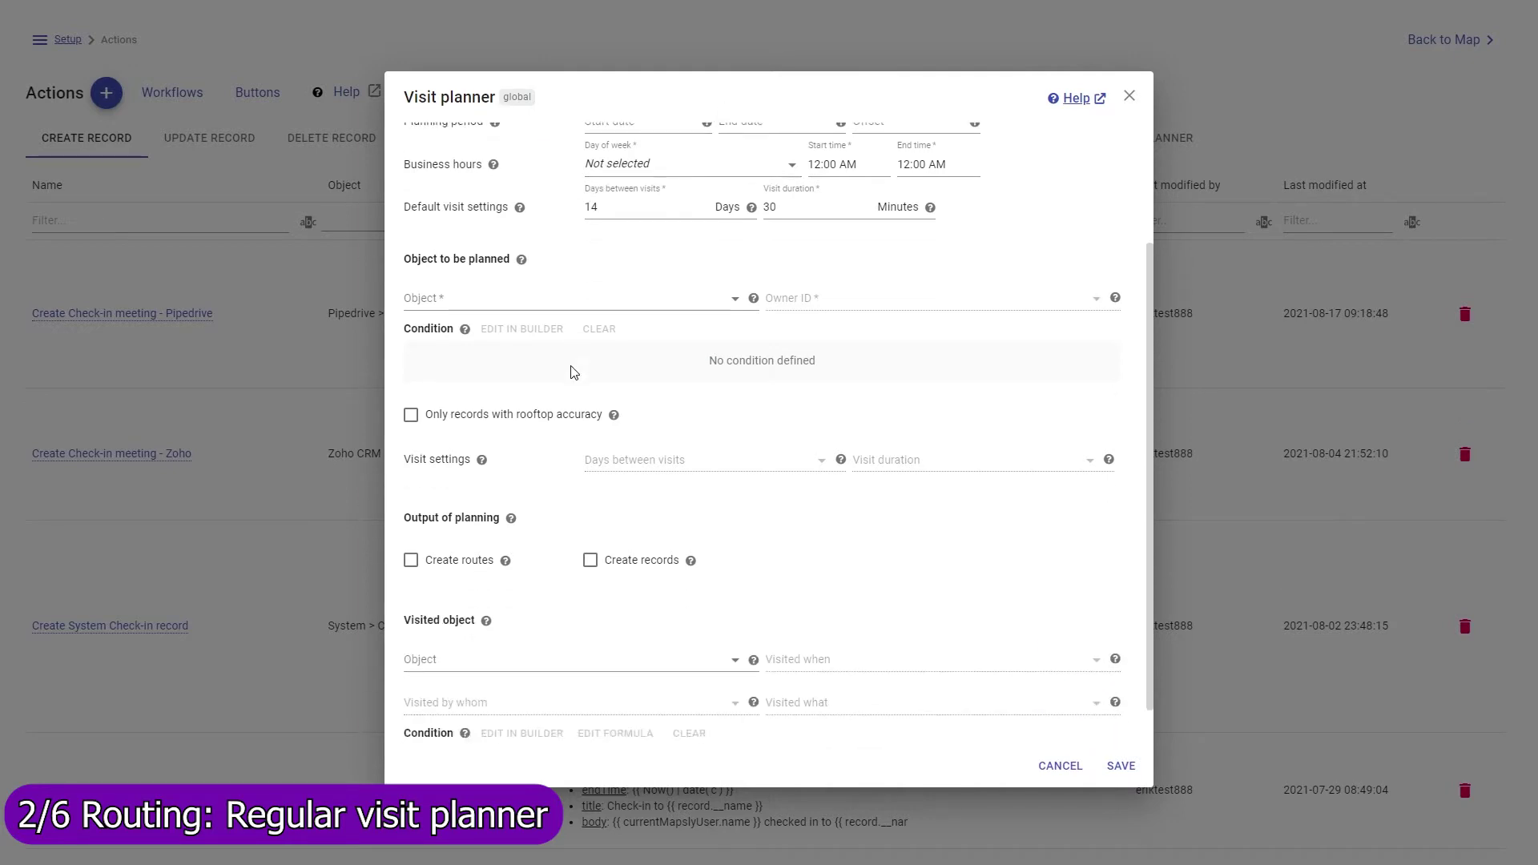
scroll(573, 371, "down", 1)
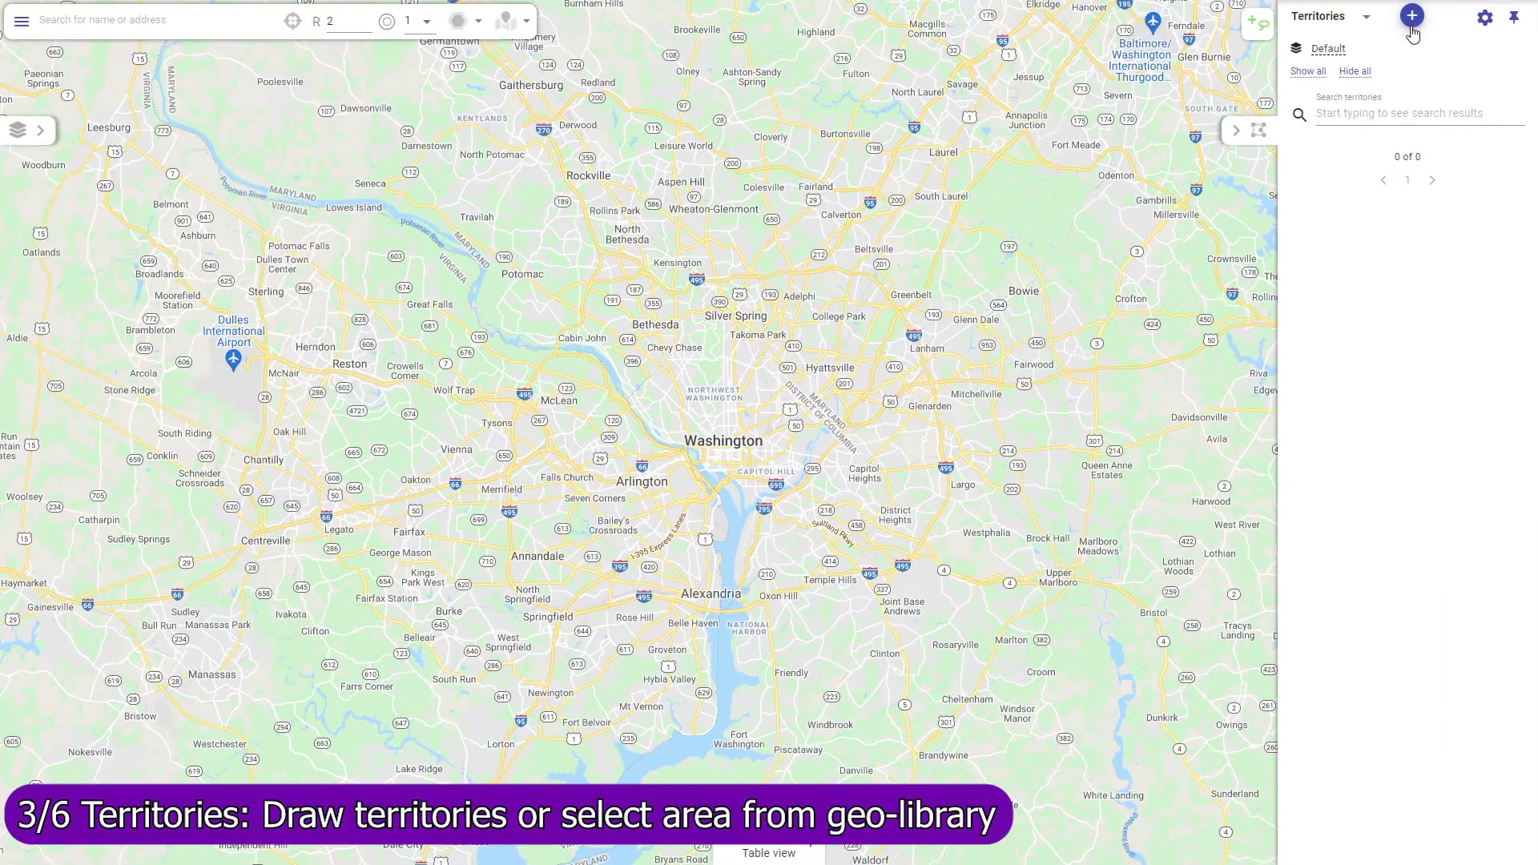
- Create Territory 1 and draw its polygon west of Washington near Great Falls and Groveton
left_click(1412, 17)
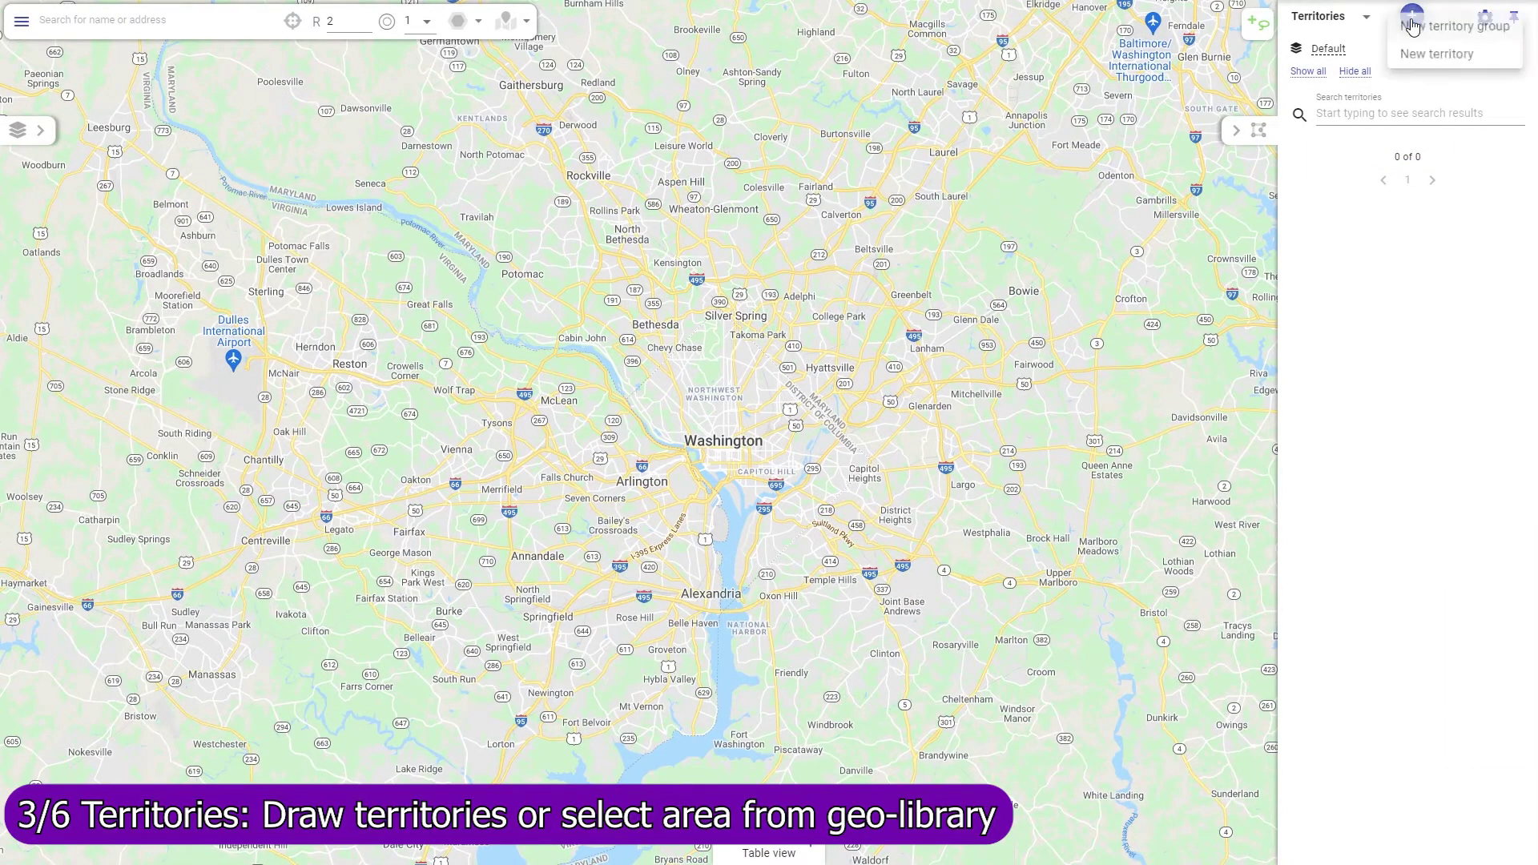
left_click(1415, 59)
type("Territory 1")
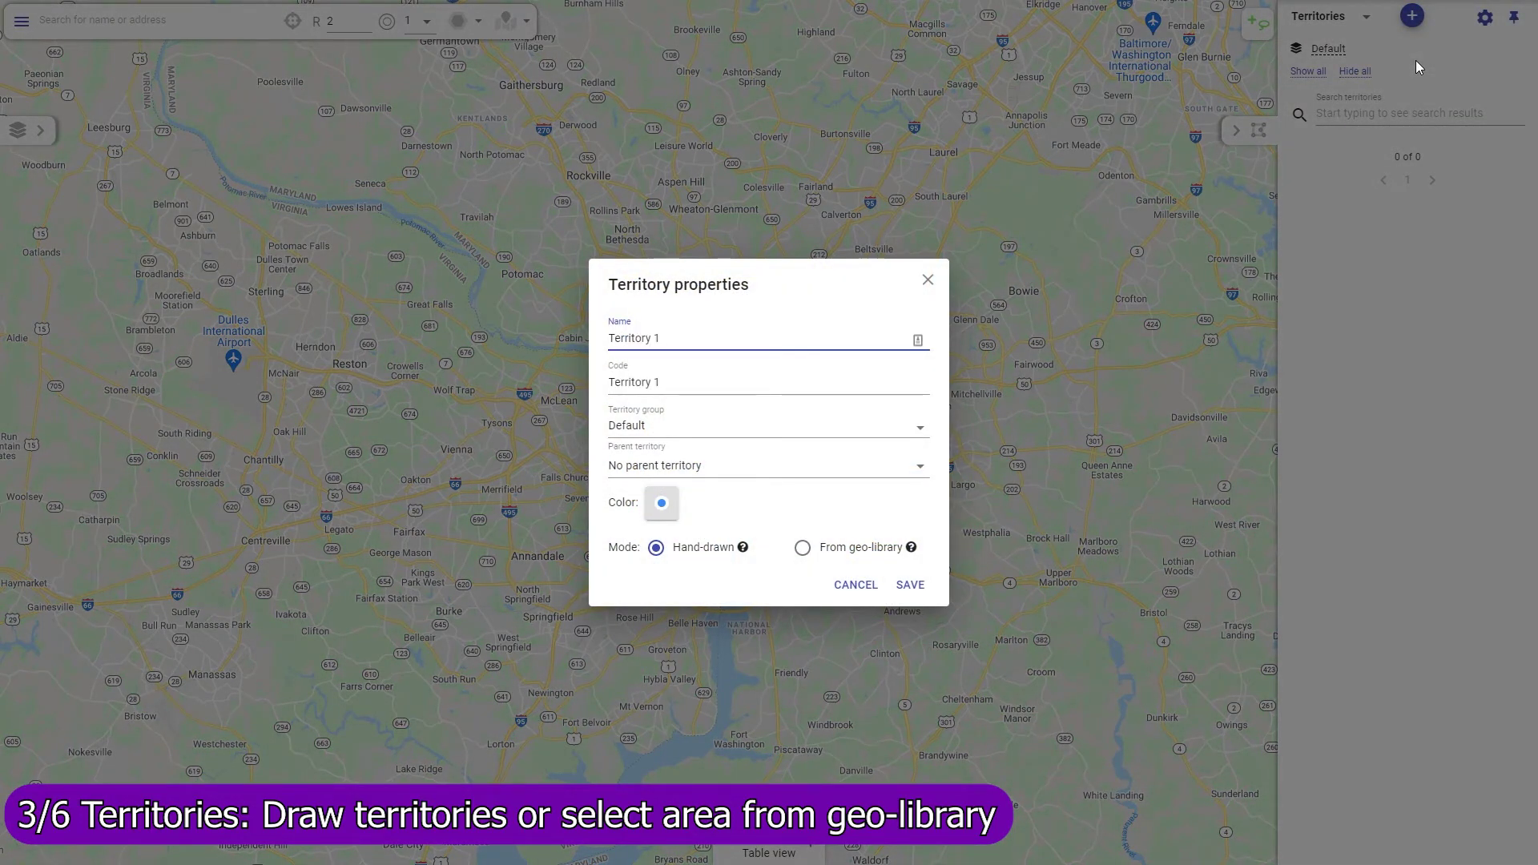
left_click(908, 584)
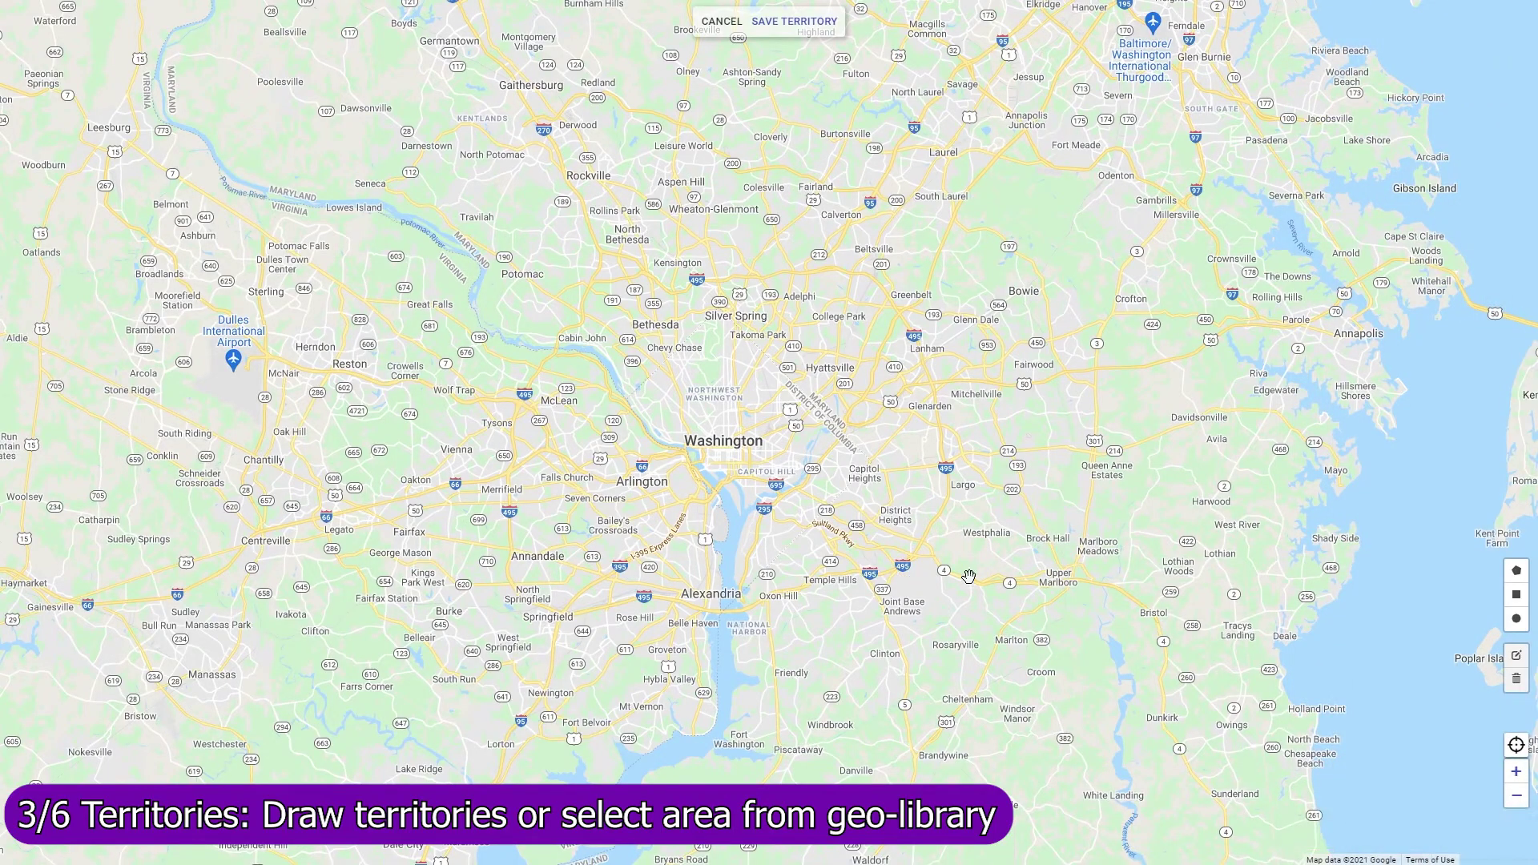
left_click(1516, 570)
left_click(410, 309)
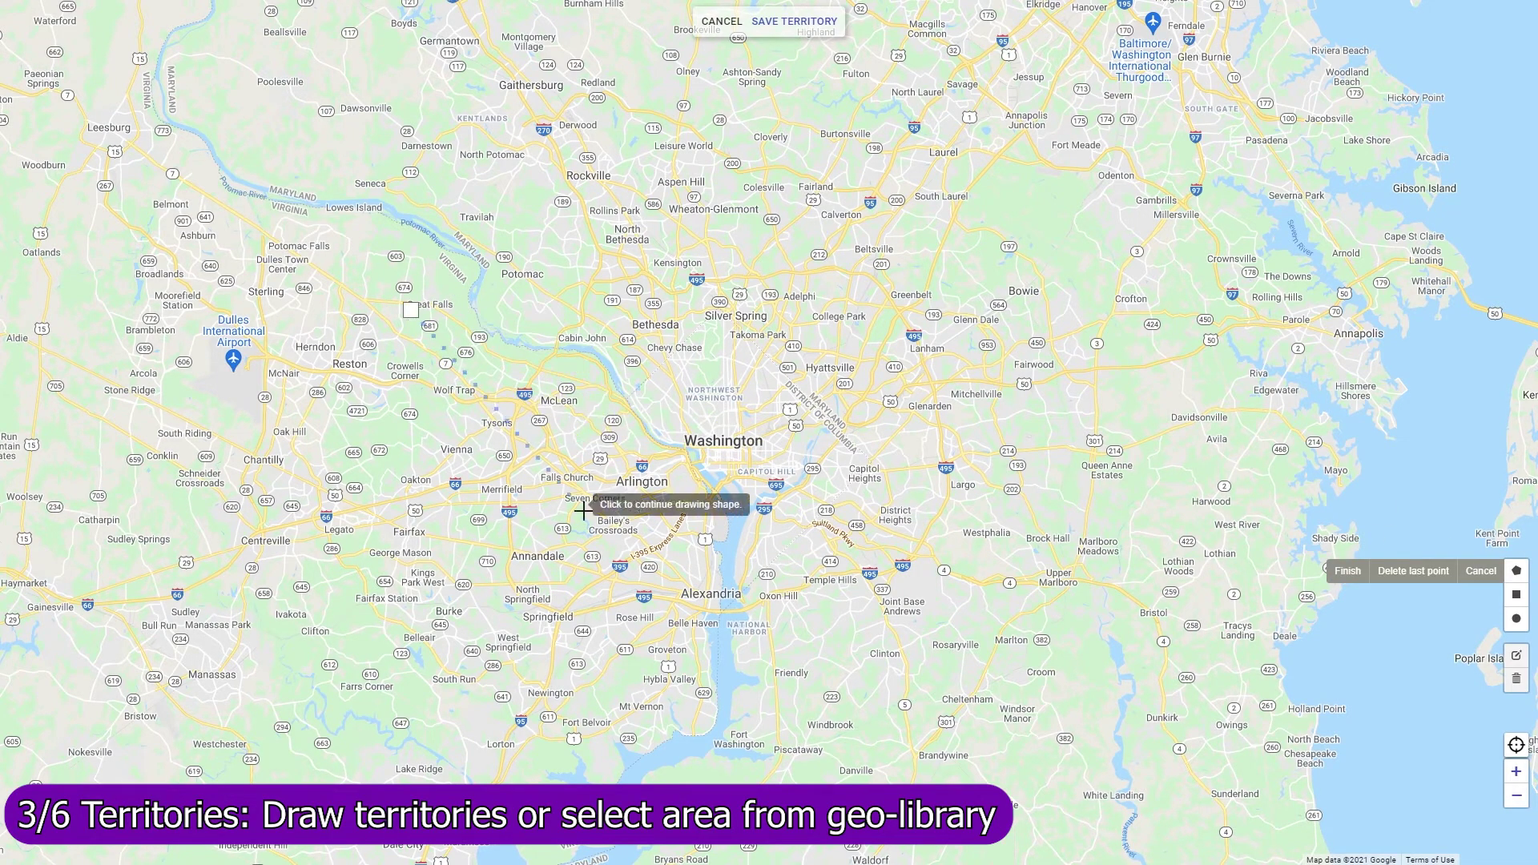
left_click(685, 657)
double_click(375, 833)
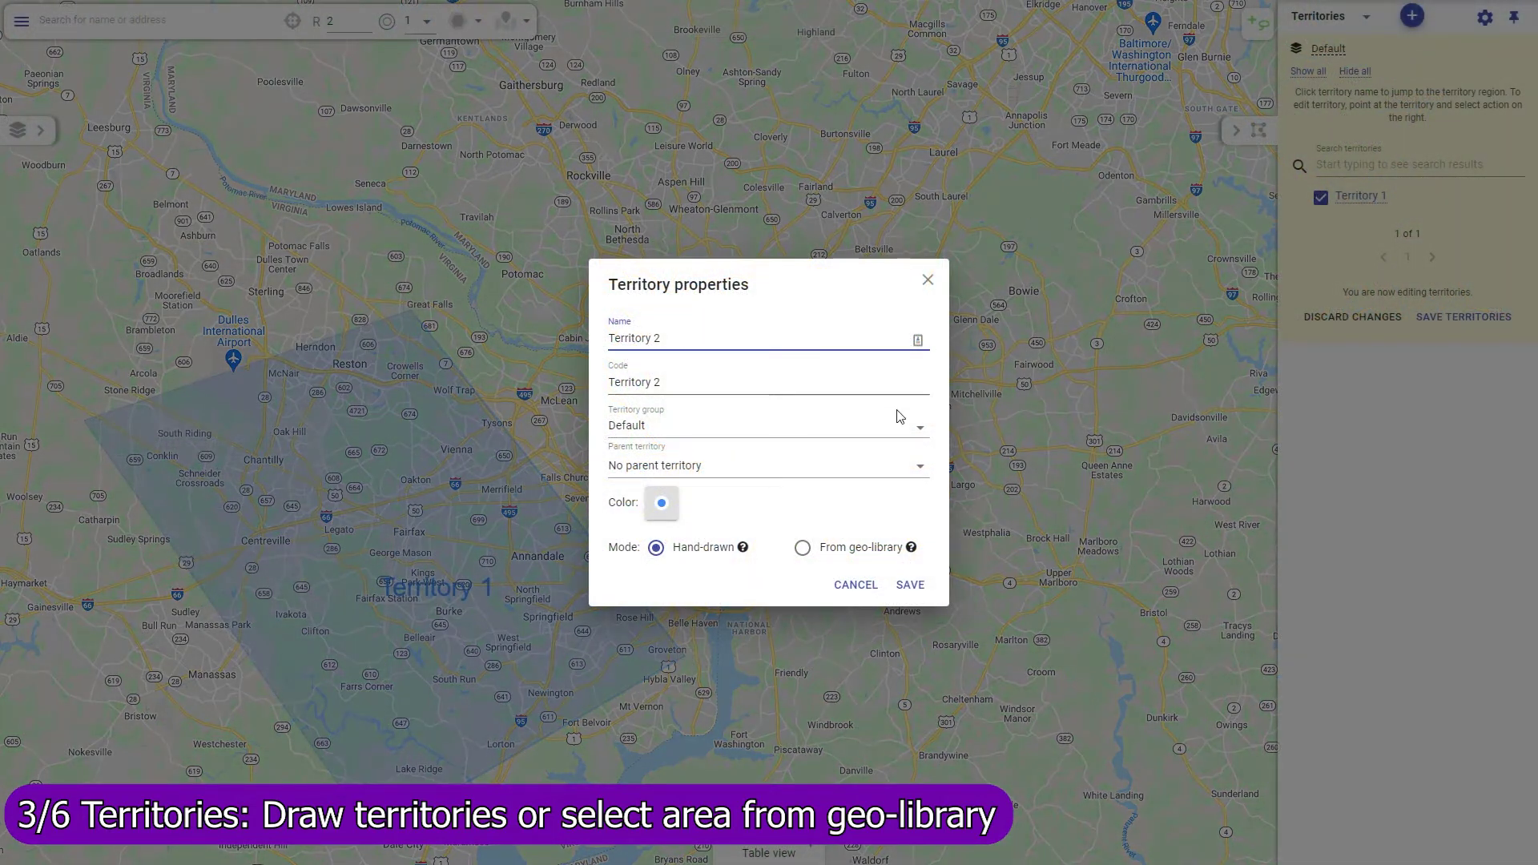
- Create Territory 2 from the geo-library by lassoing 146 ZIP codes around DC
left_click(804, 548)
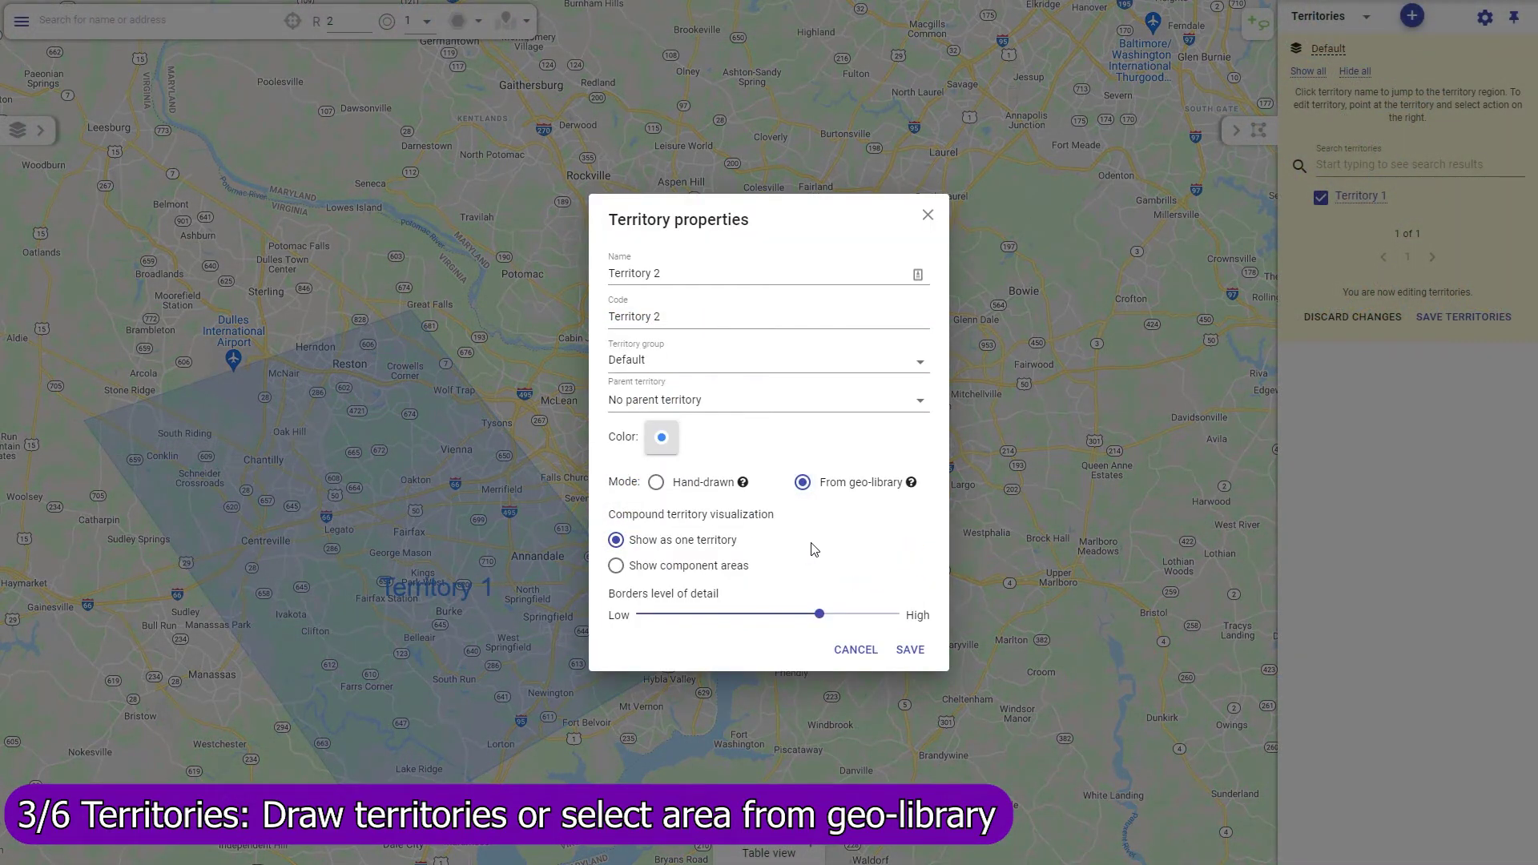
left_click(911, 650)
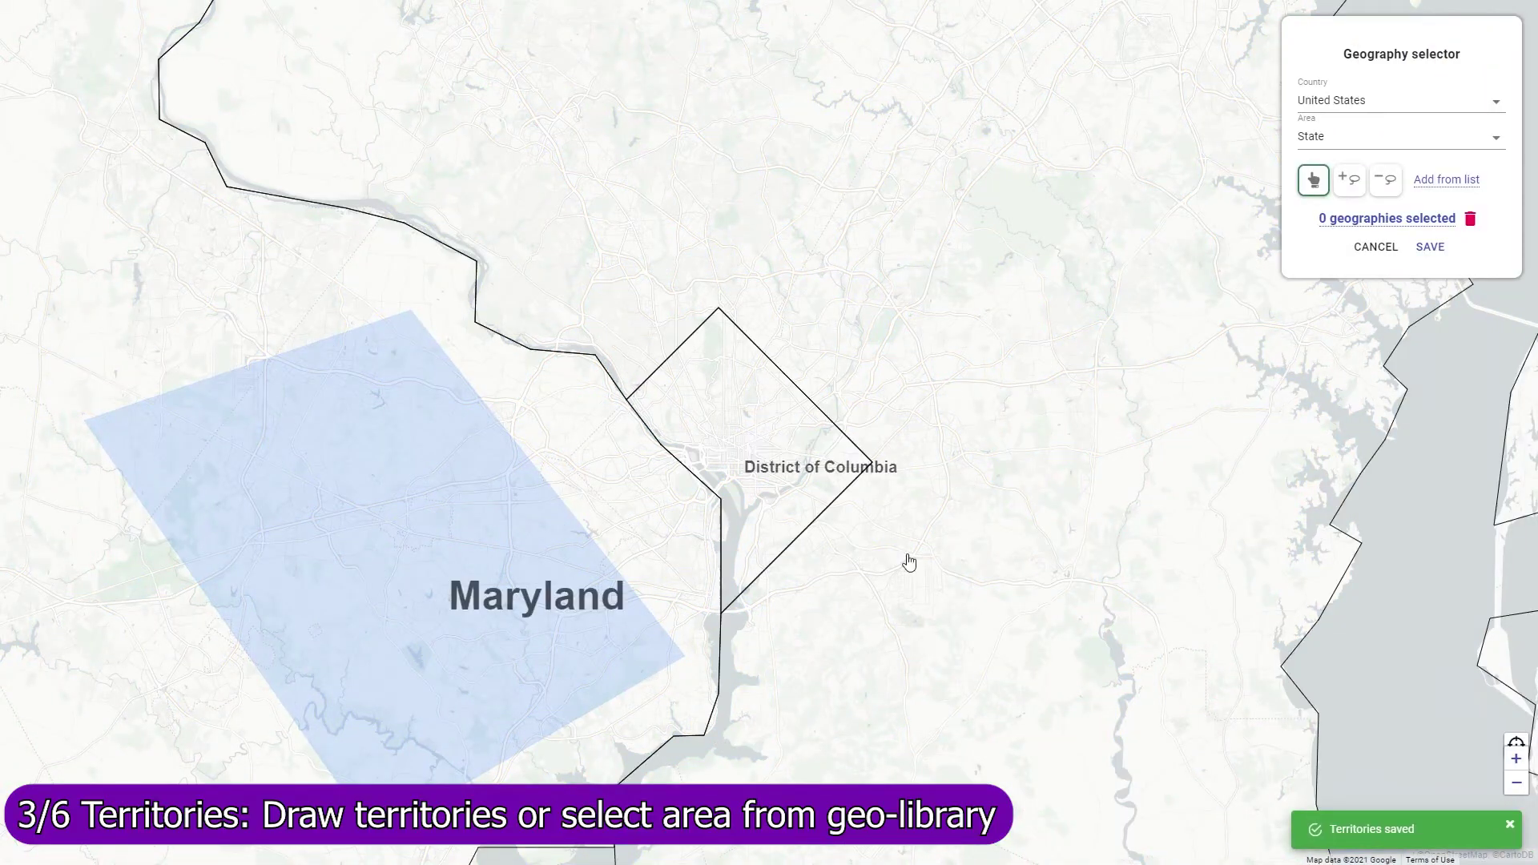
left_click(1317, 141)
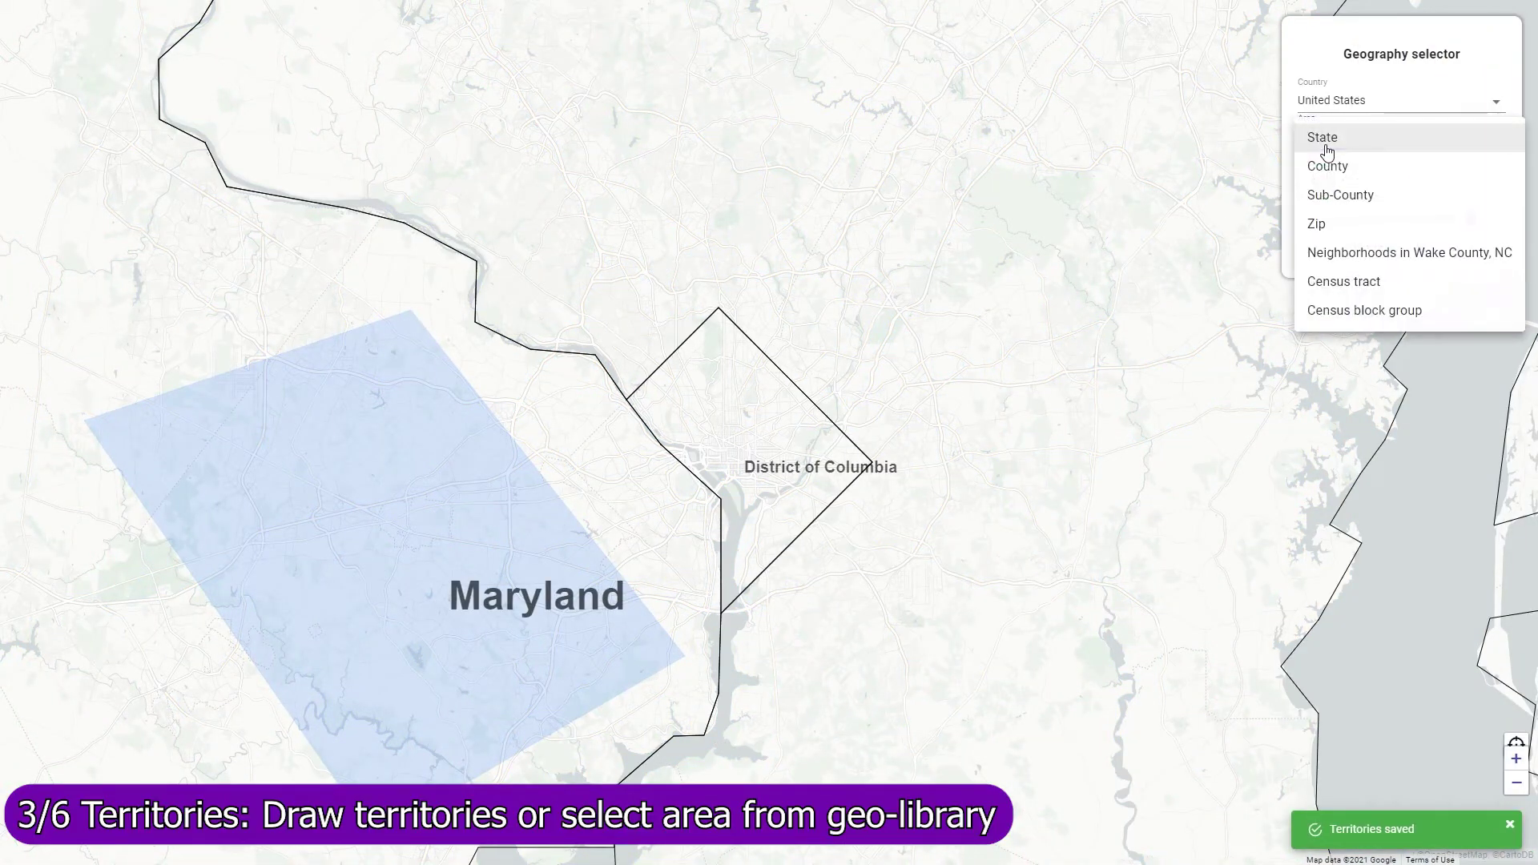
left_click(1313, 225)
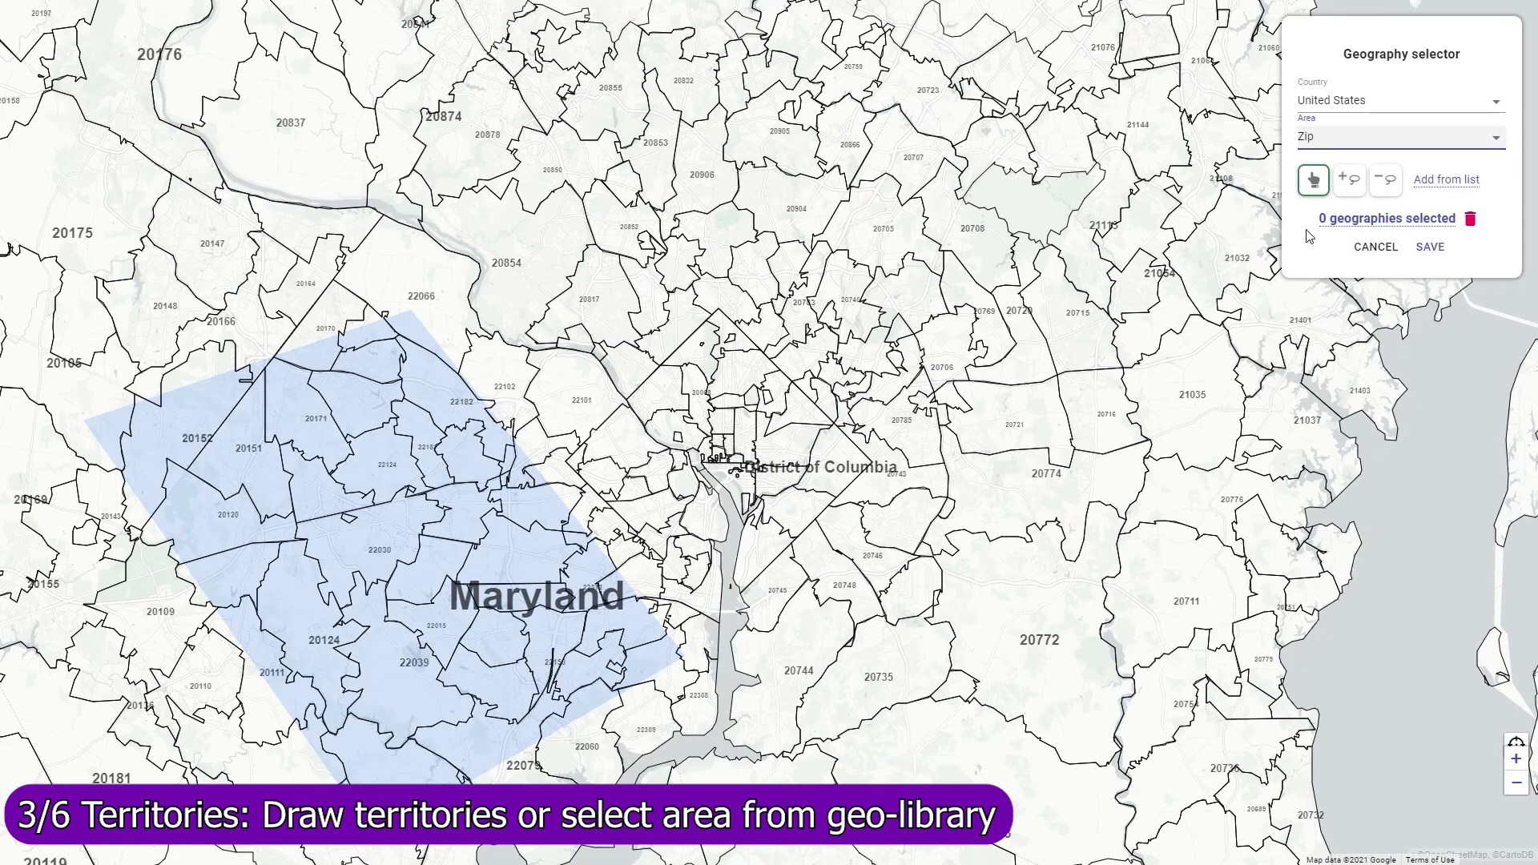
left_click(1348, 181)
mouse_move(797, 659)
left_mouse_down()
mouse_move(749, 580)
mouse_move(728, 59)
mouse_move(1191, 330)
mouse_move(1241, 683)
left_mouse_up()
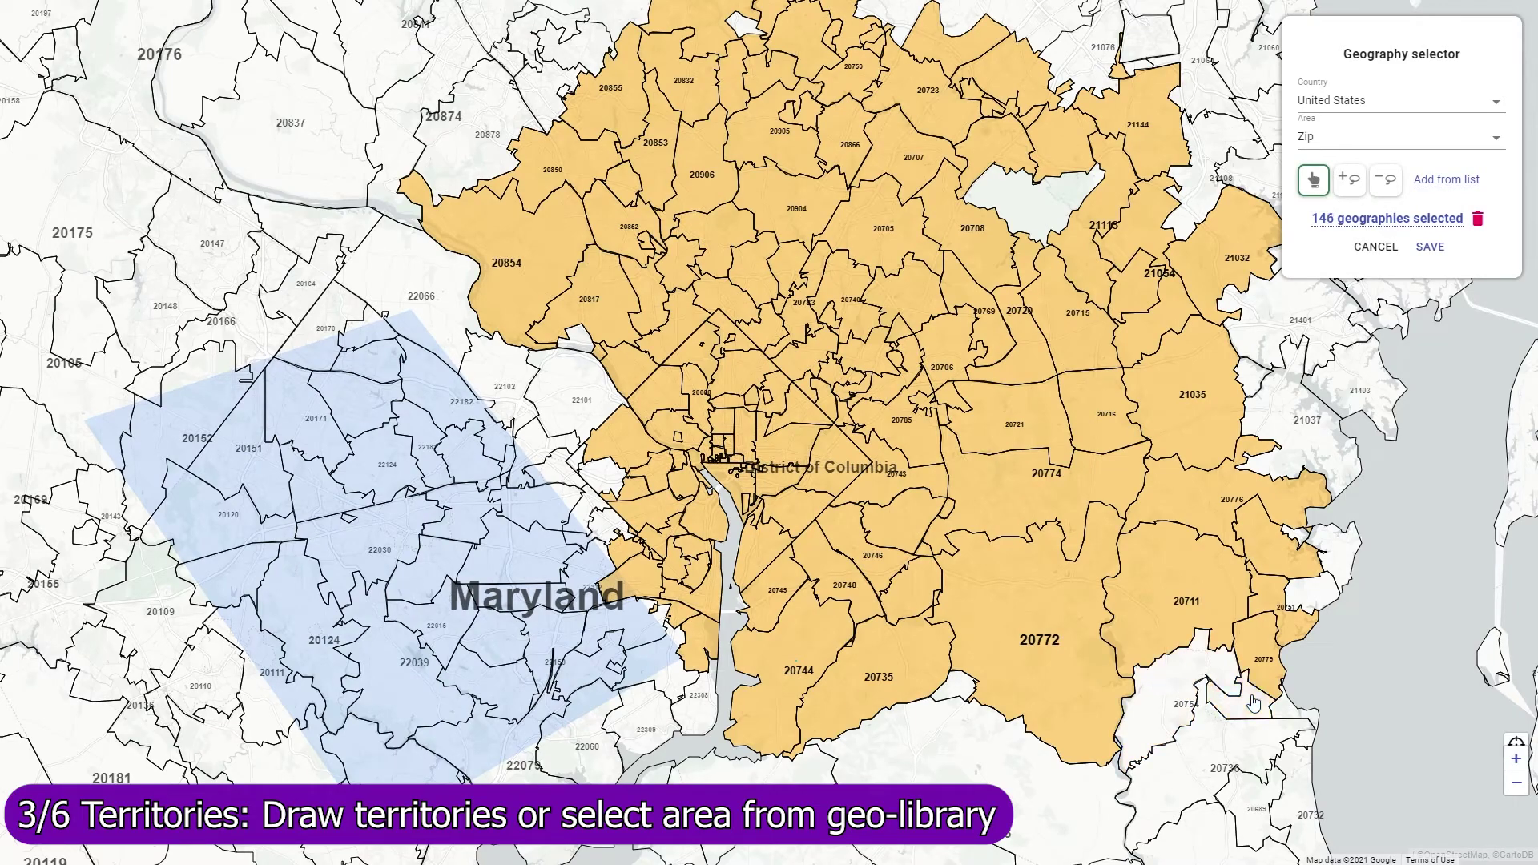
left_click(1430, 247)
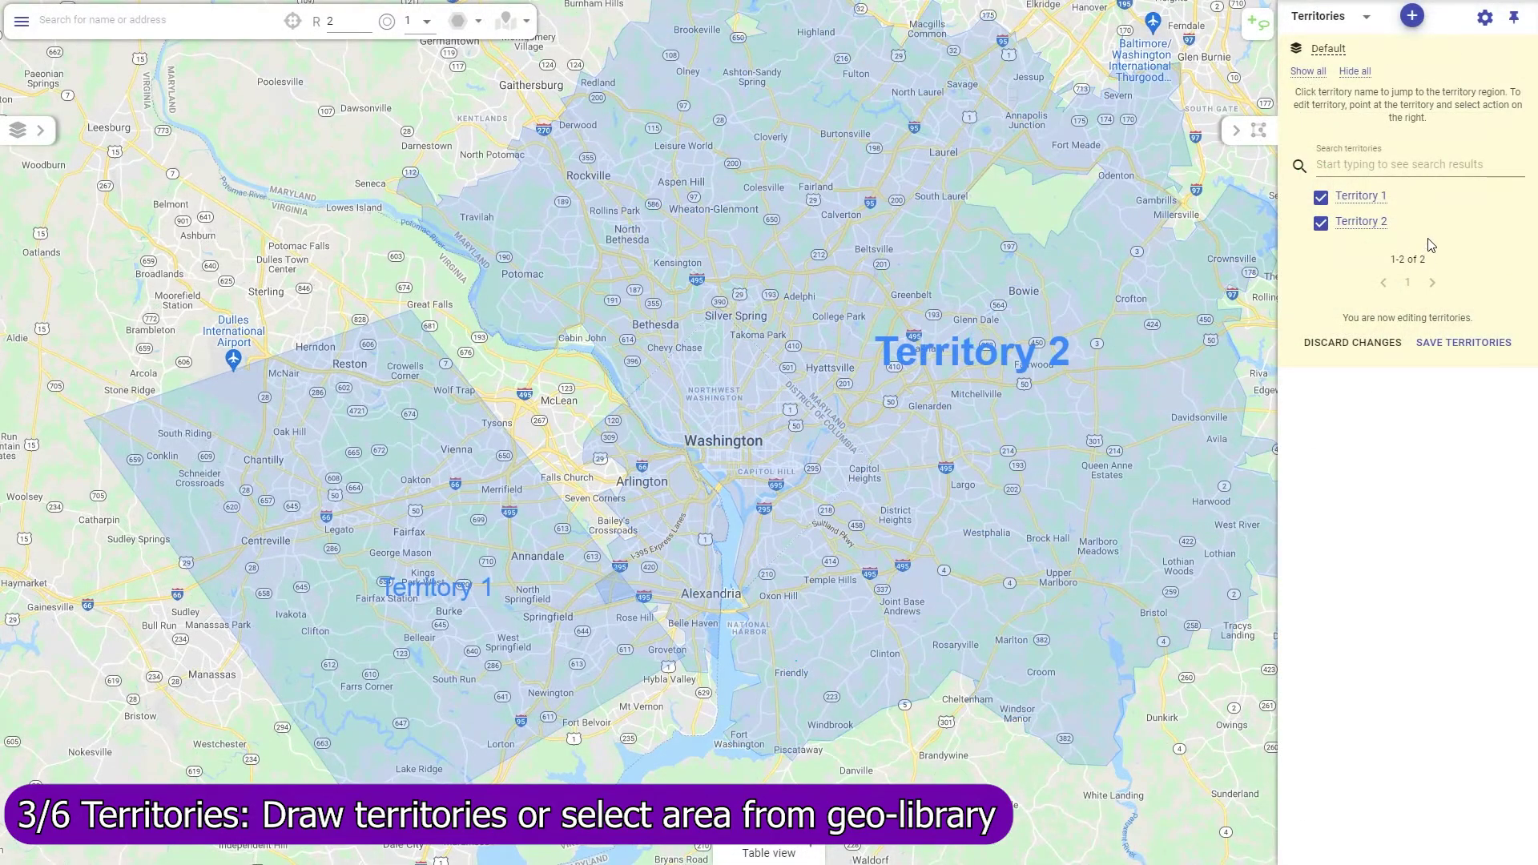
- Auto-assign Leads to the Mapsly Territory field and Contacts to the Territory field
left_click(1484, 17)
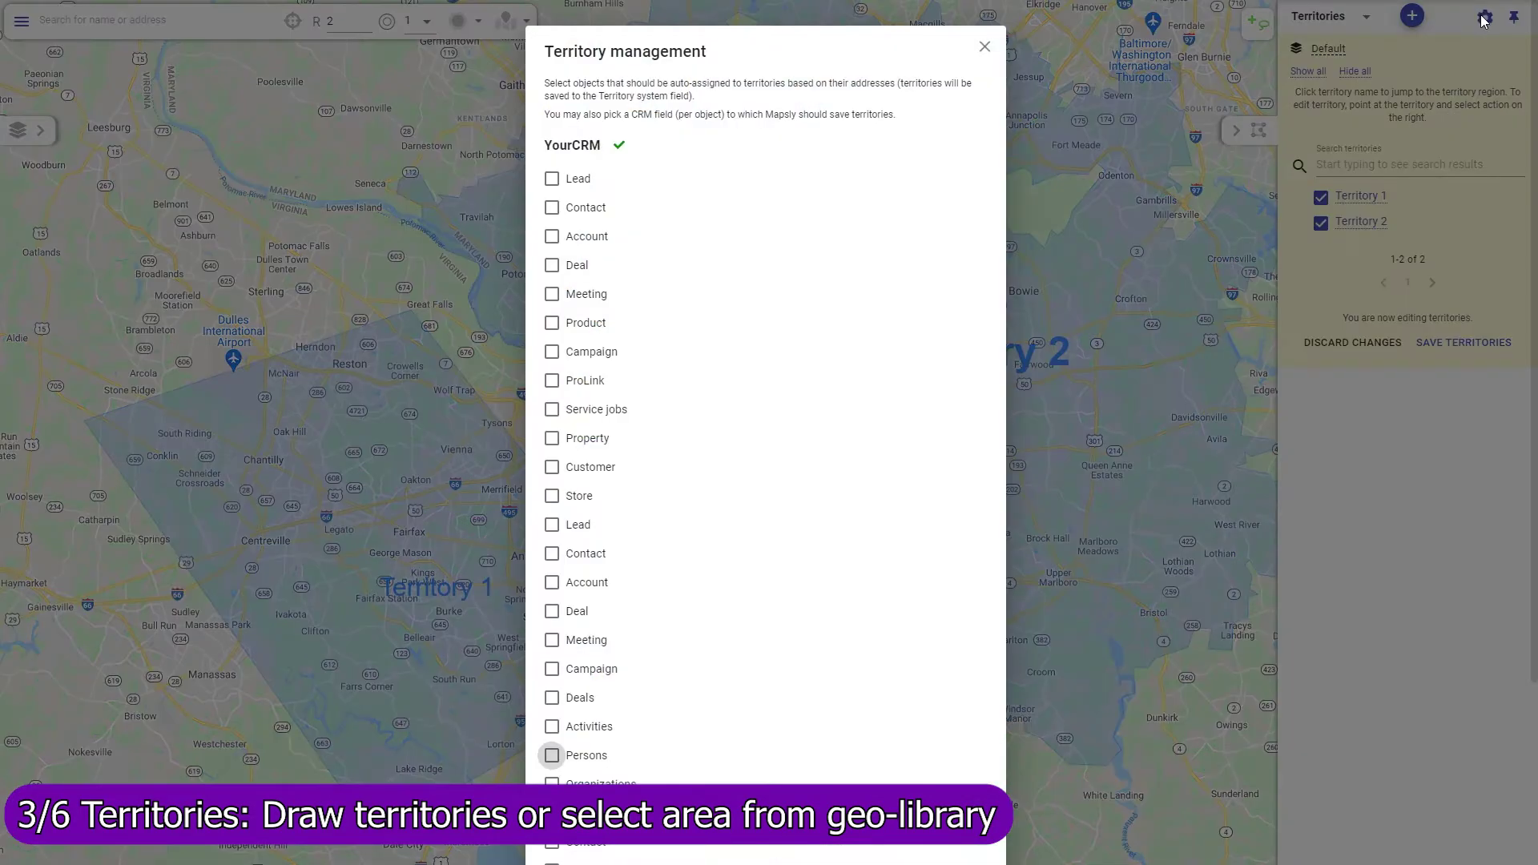
left_click(551, 179)
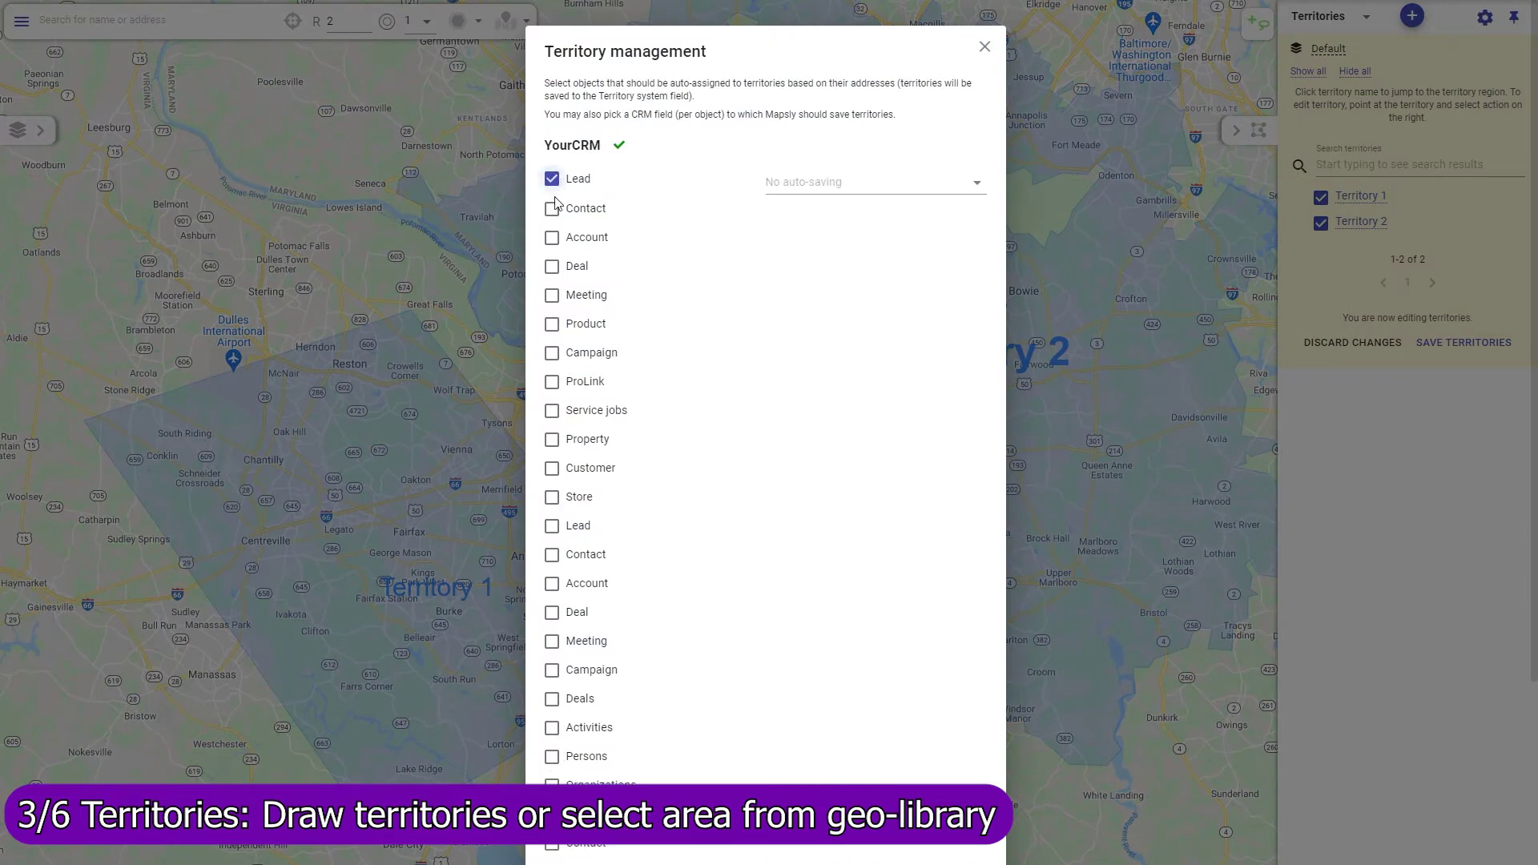
left_click(552, 208)
left_click(781, 182)
type("Mapsly")
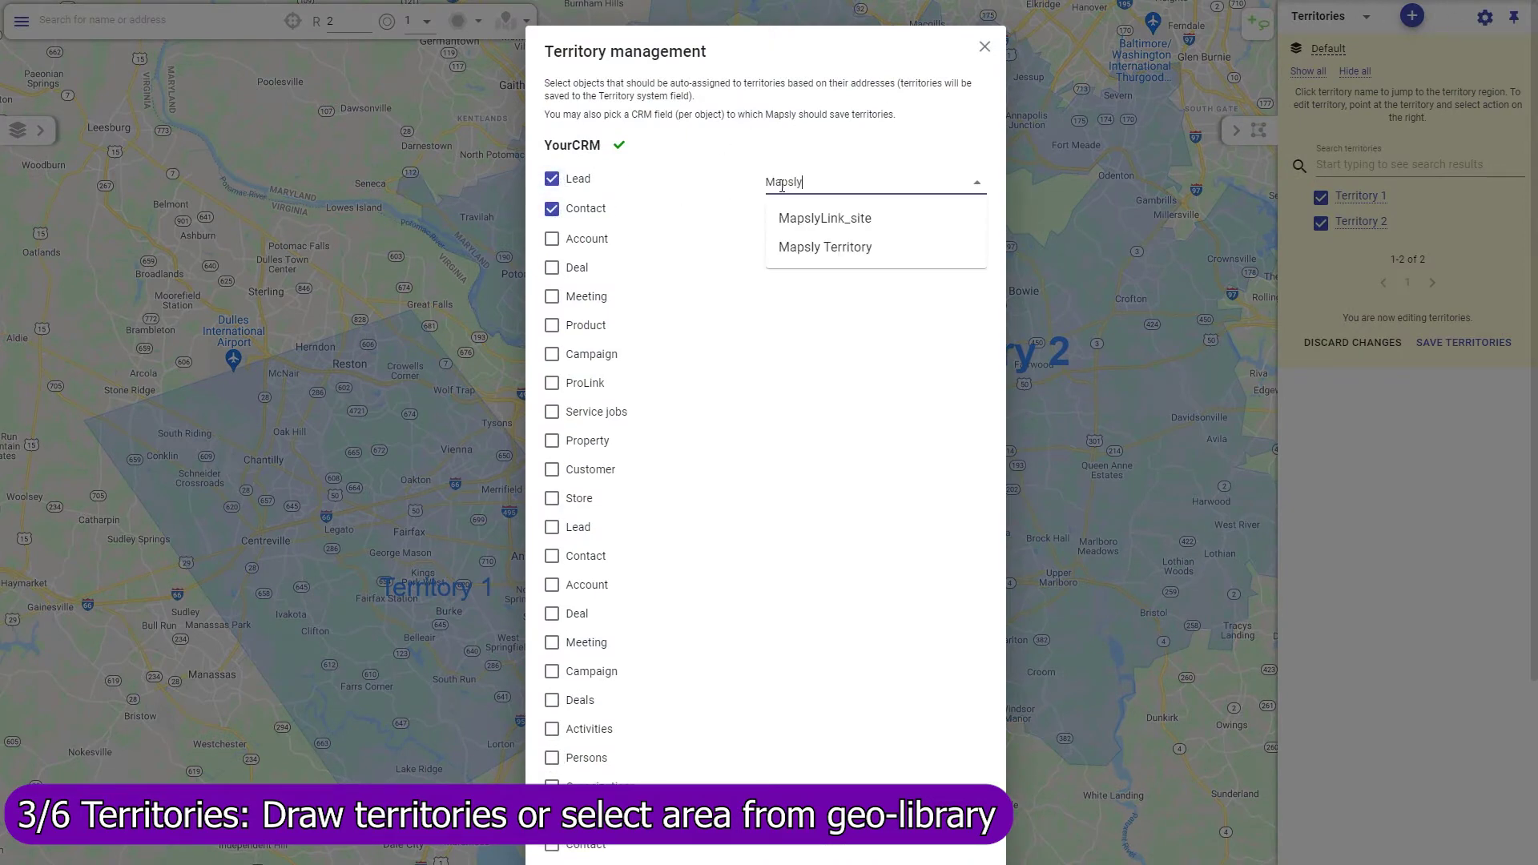
left_click(785, 247)
left_click(811, 213)
type("Territor")
left_click(806, 253)
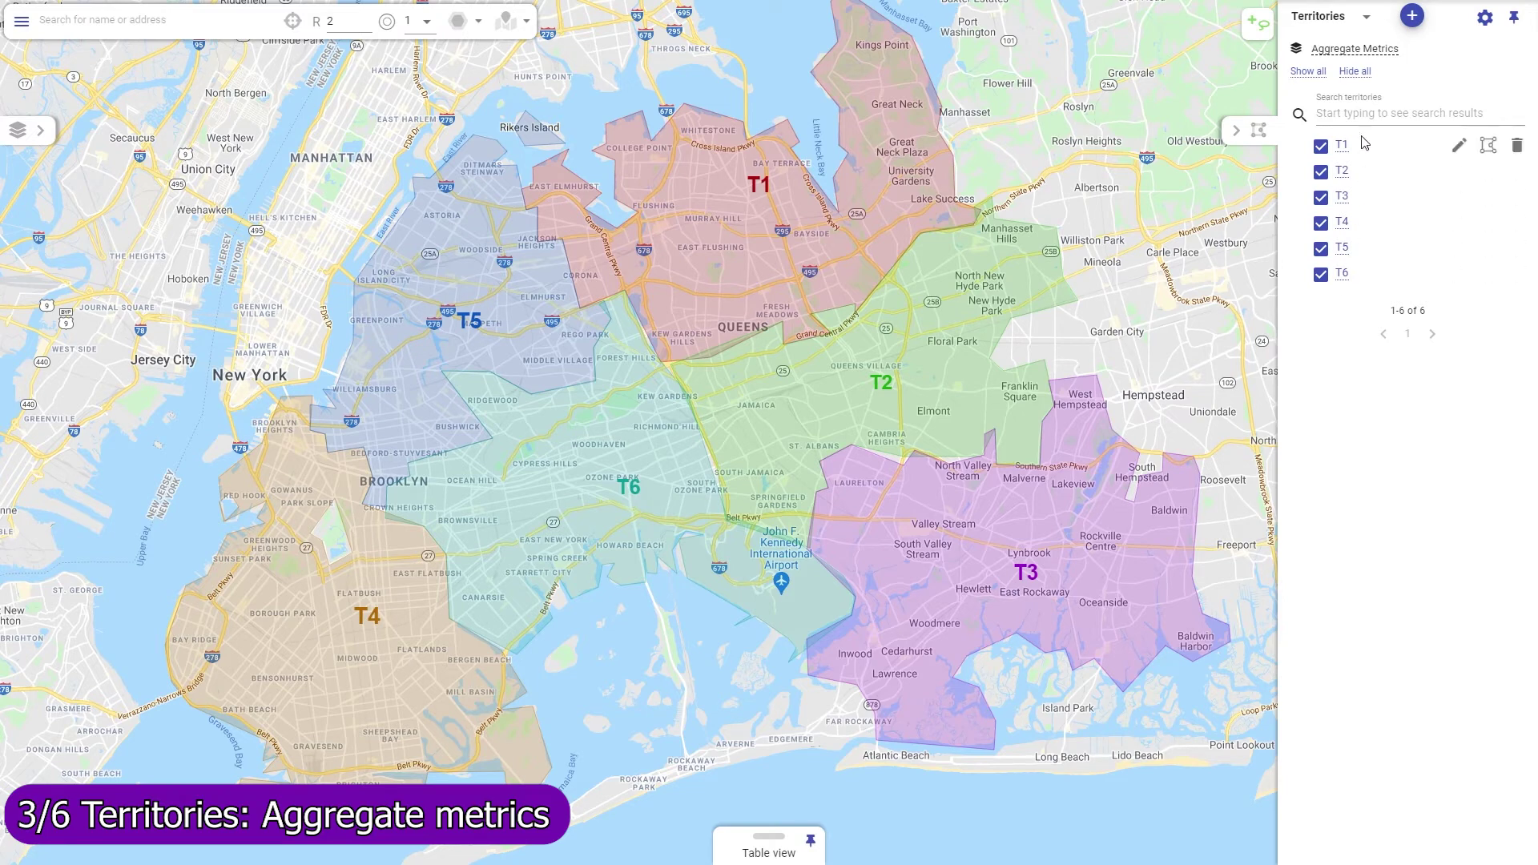
- Add a custom SUM of Revenue metric on Zoho CRM Accounts to the Aggregate Metrics group
left_click(1353, 50)
mouse_move(1398, 98)
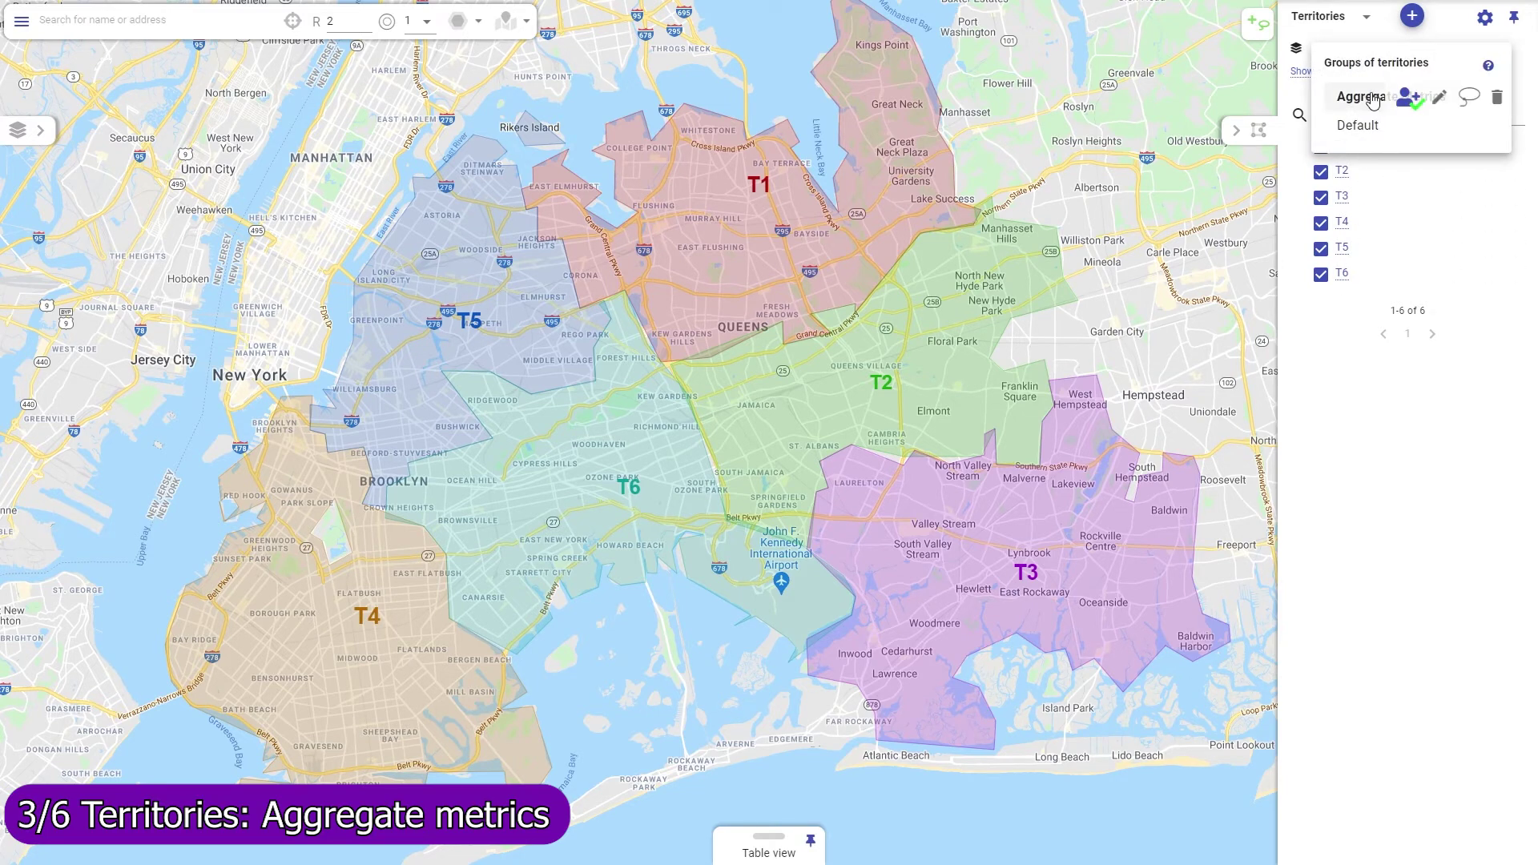
left_click(1439, 100)
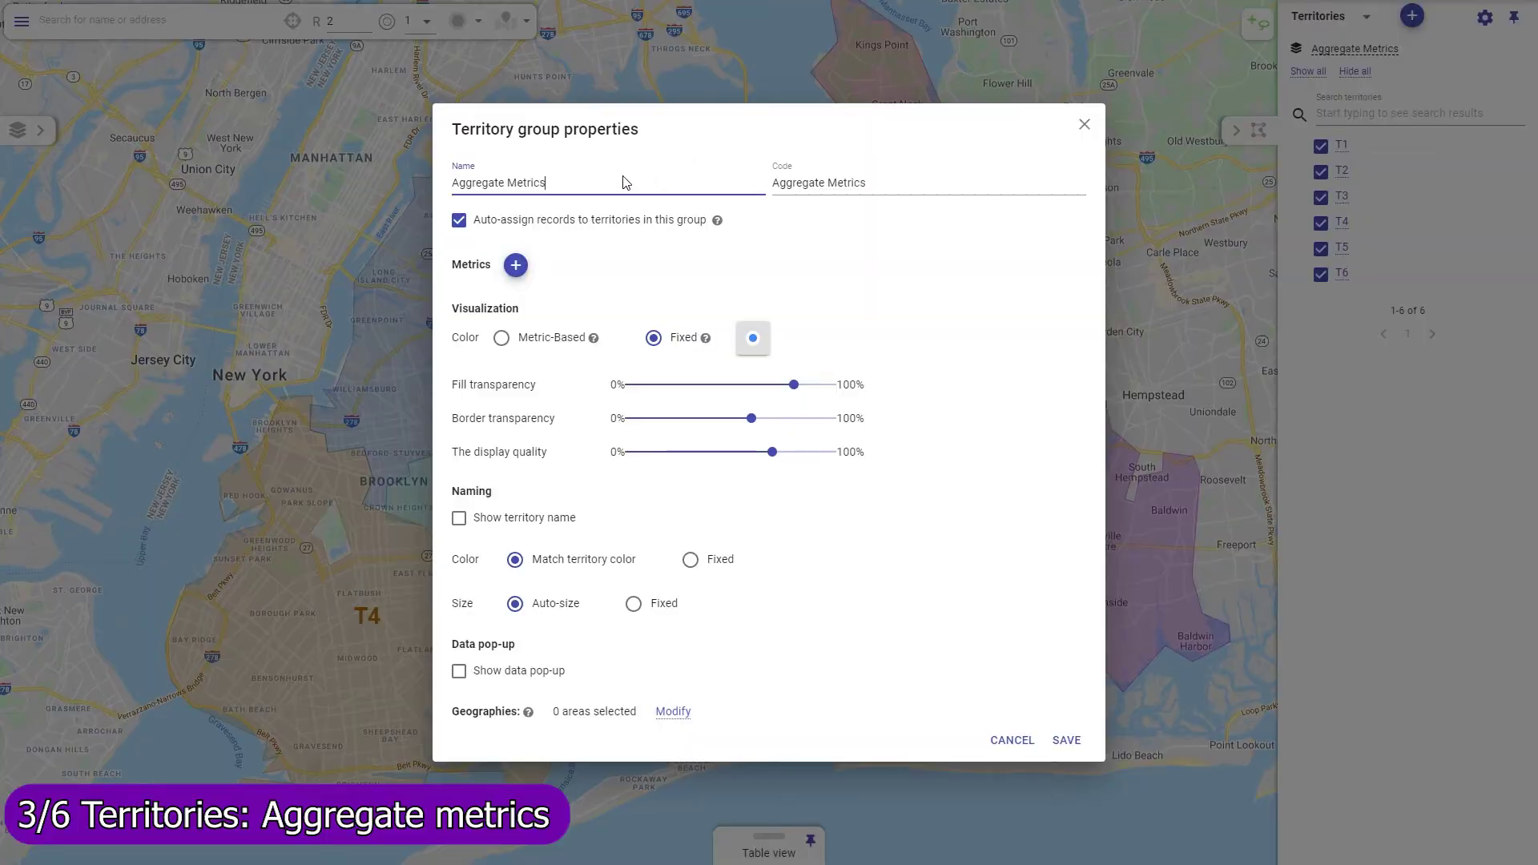
left_click(516, 265)
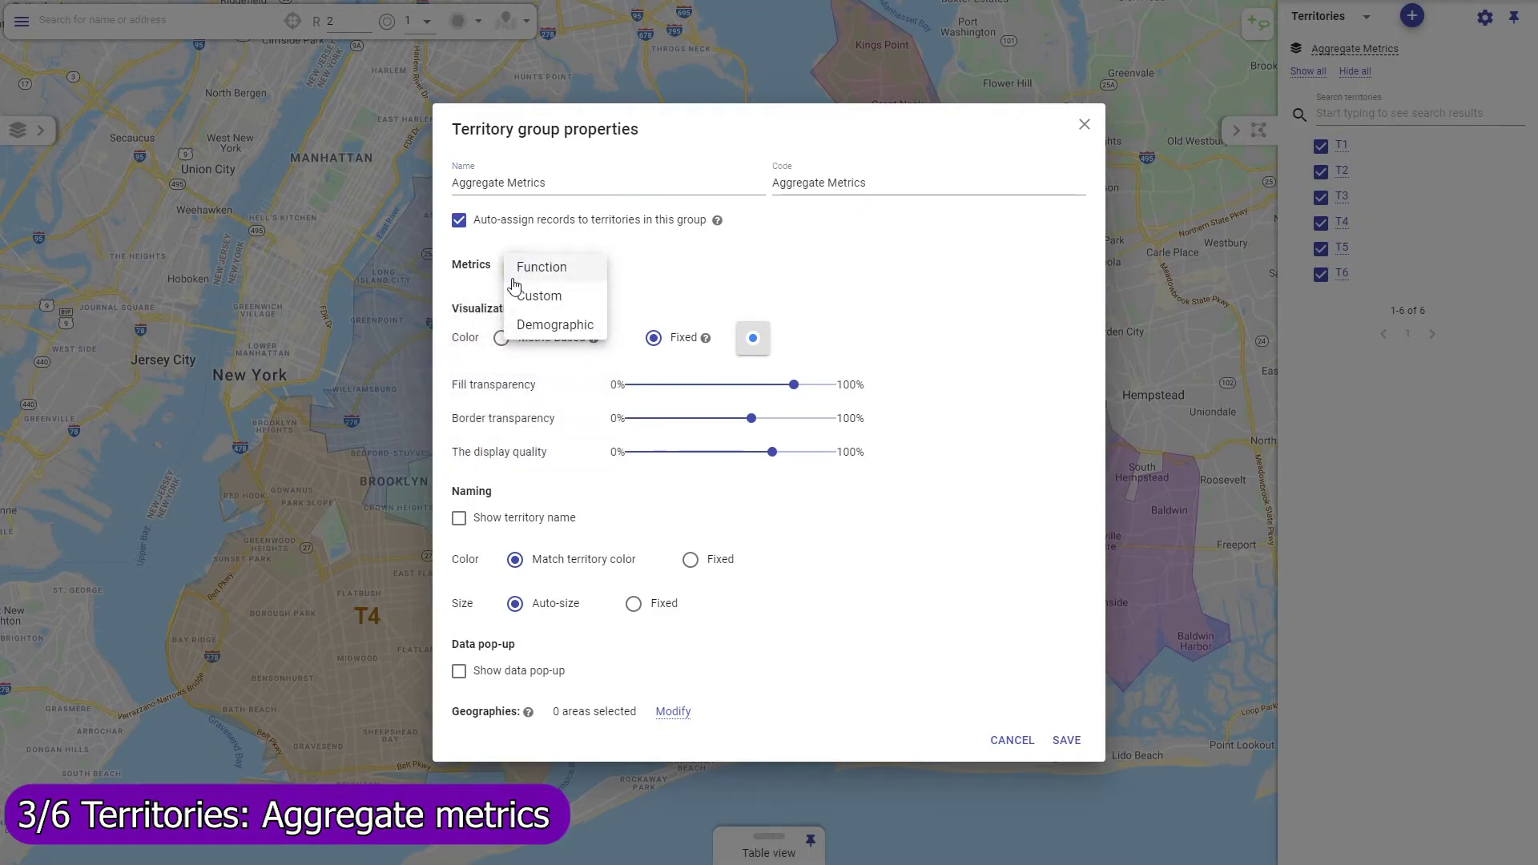
left_click(521, 298)
left_click(491, 468)
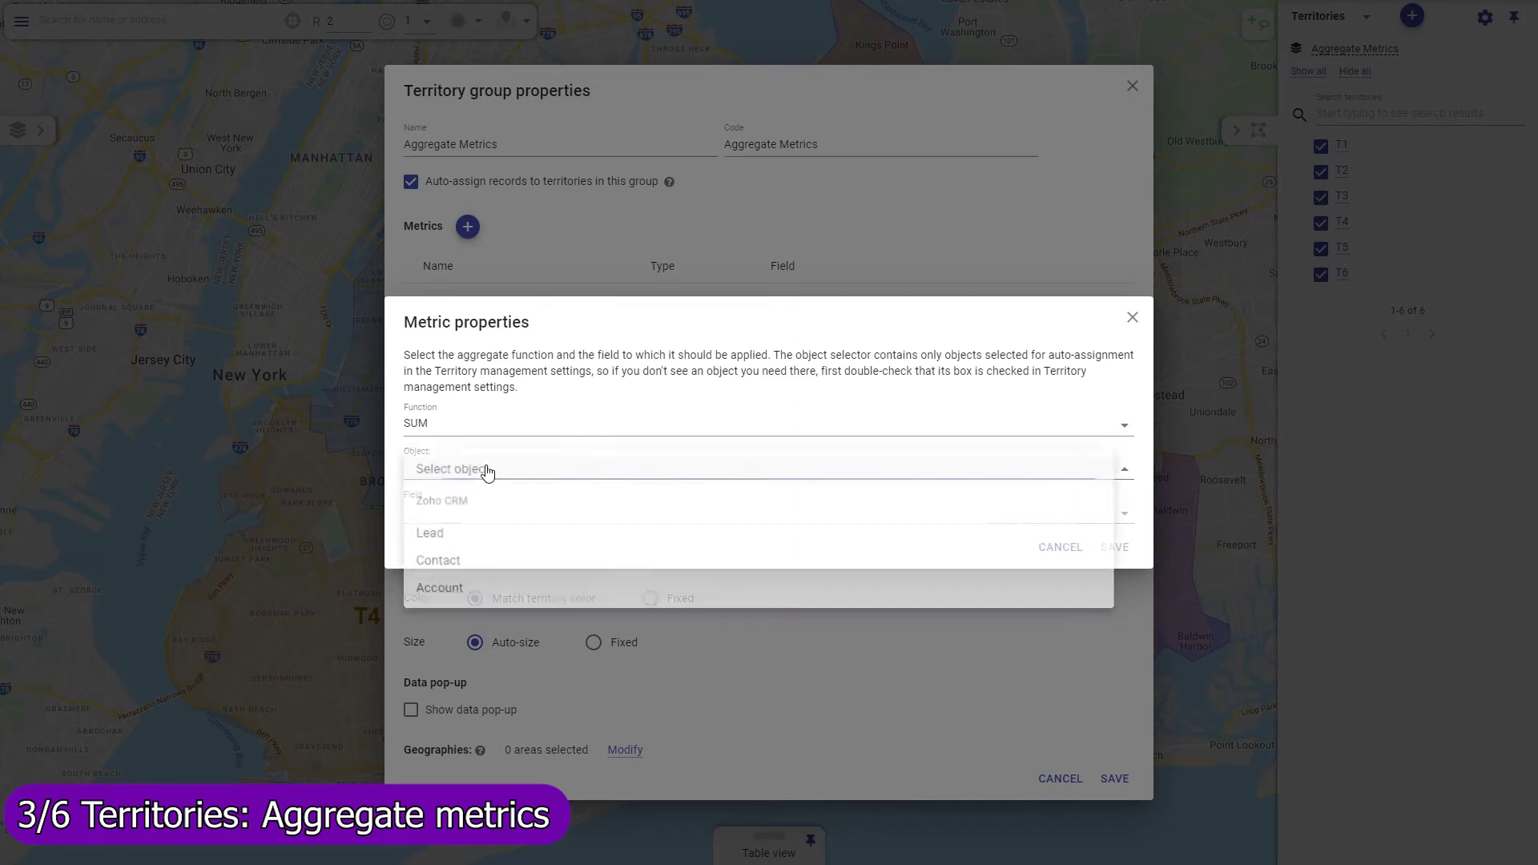
left_click(443, 593)
left_click(439, 519)
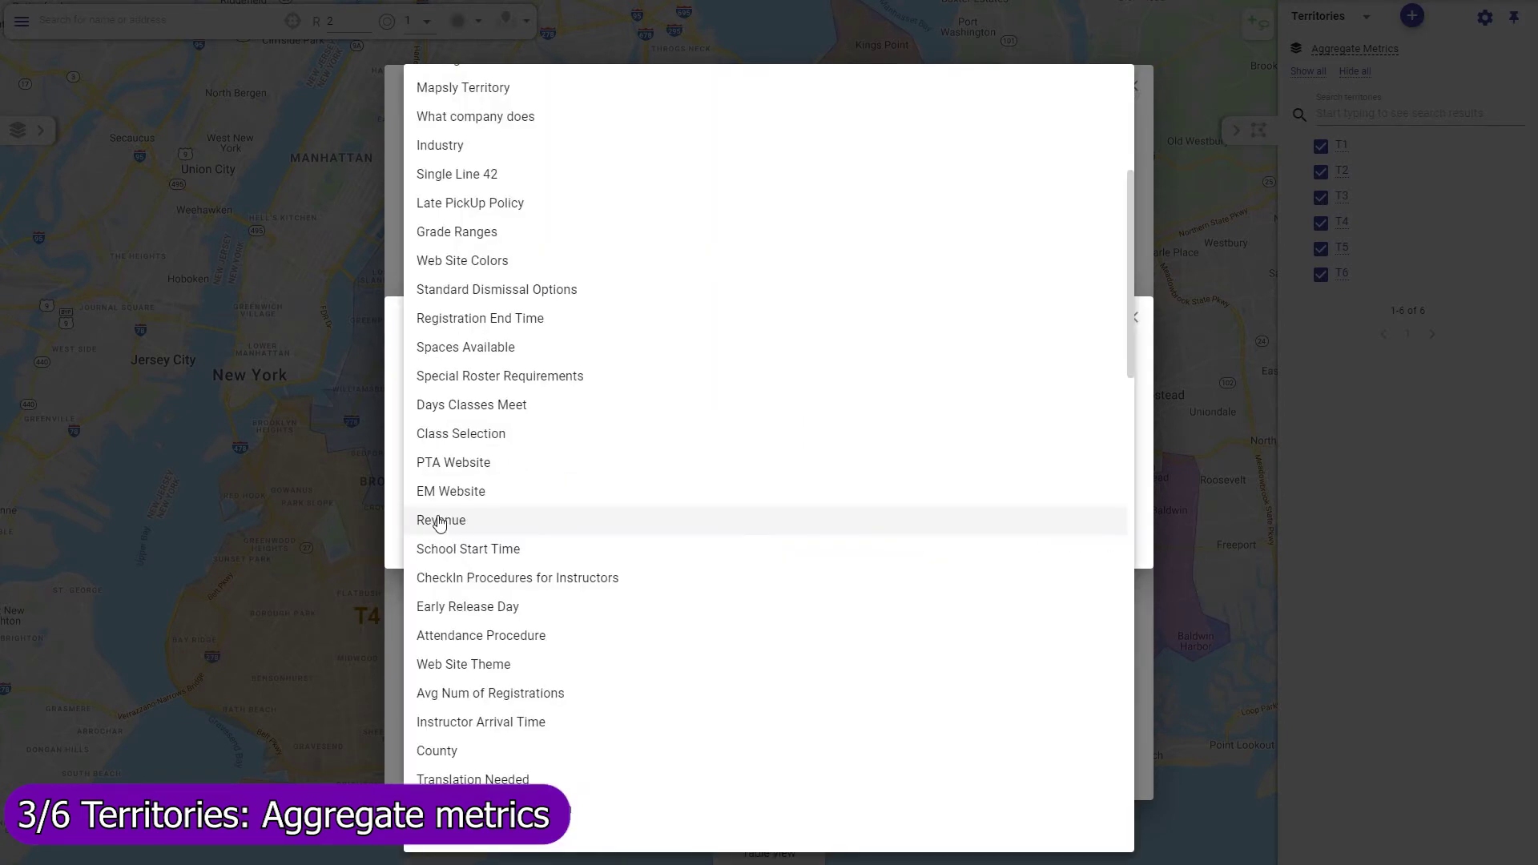
left_click(440, 521)
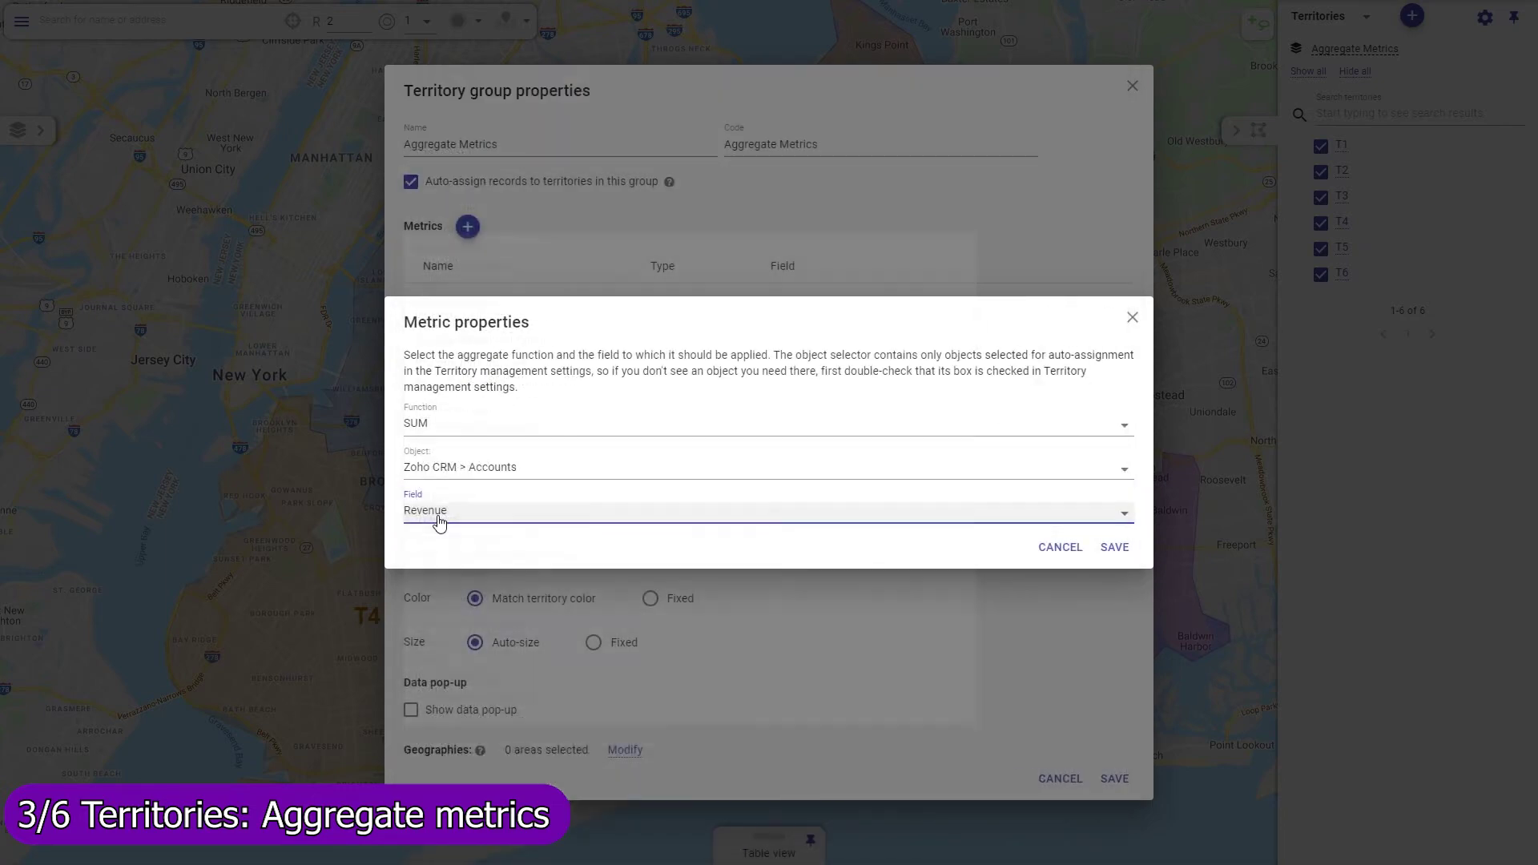
left_click(1117, 547)
- Rename the new metric to 'avg revenue'
left_click(525, 305)
left_click_drag(467, 305, 422, 307)
type("avg reven")
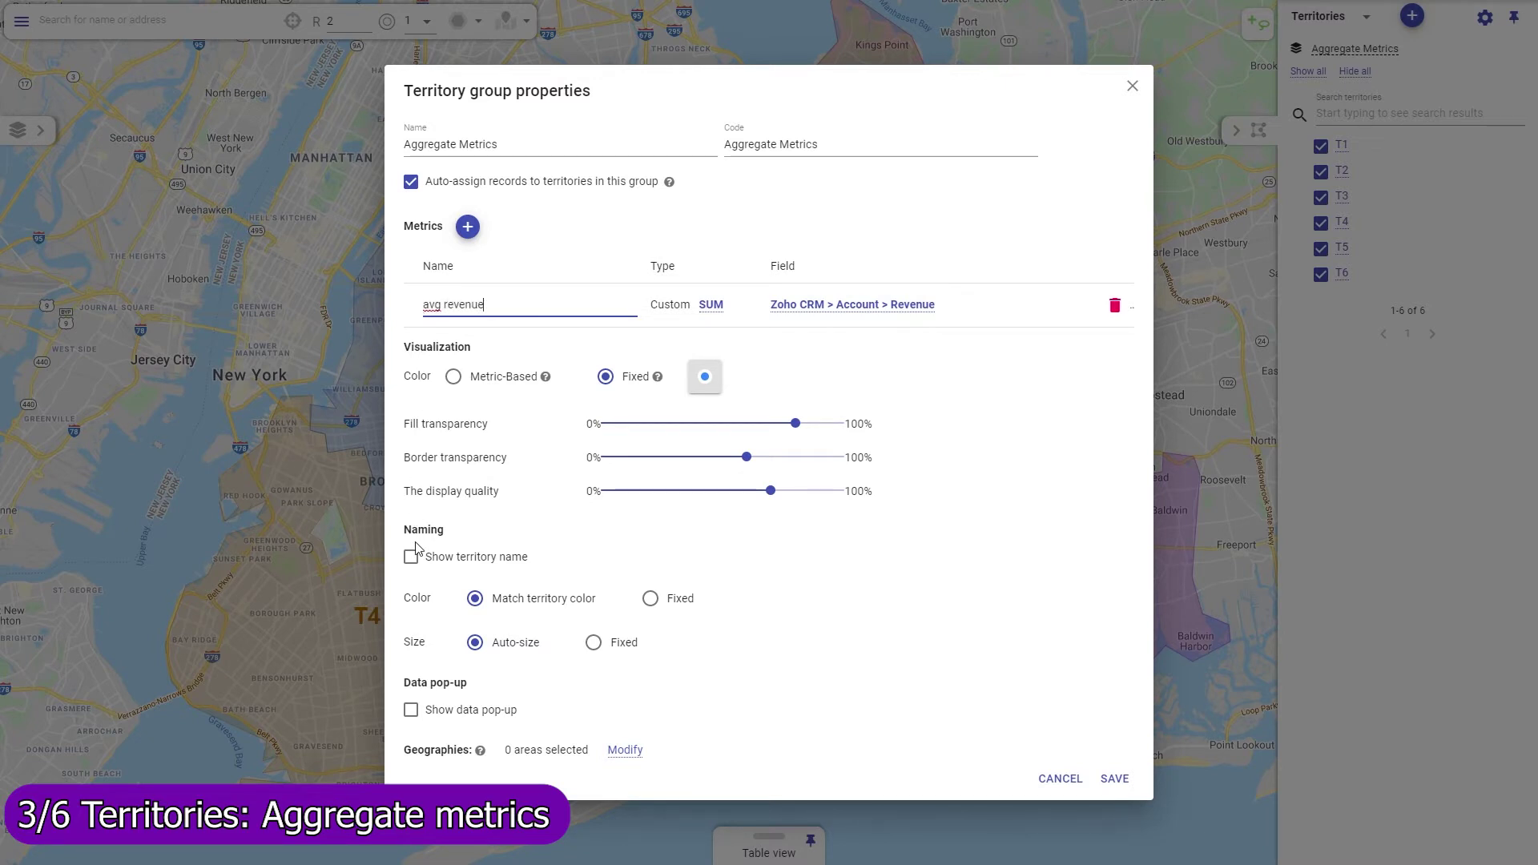
type("ue")
- Show territory names as the Territory name tag followed by avg revenue, and save
left_click(411, 555)
left_click(1091, 565)
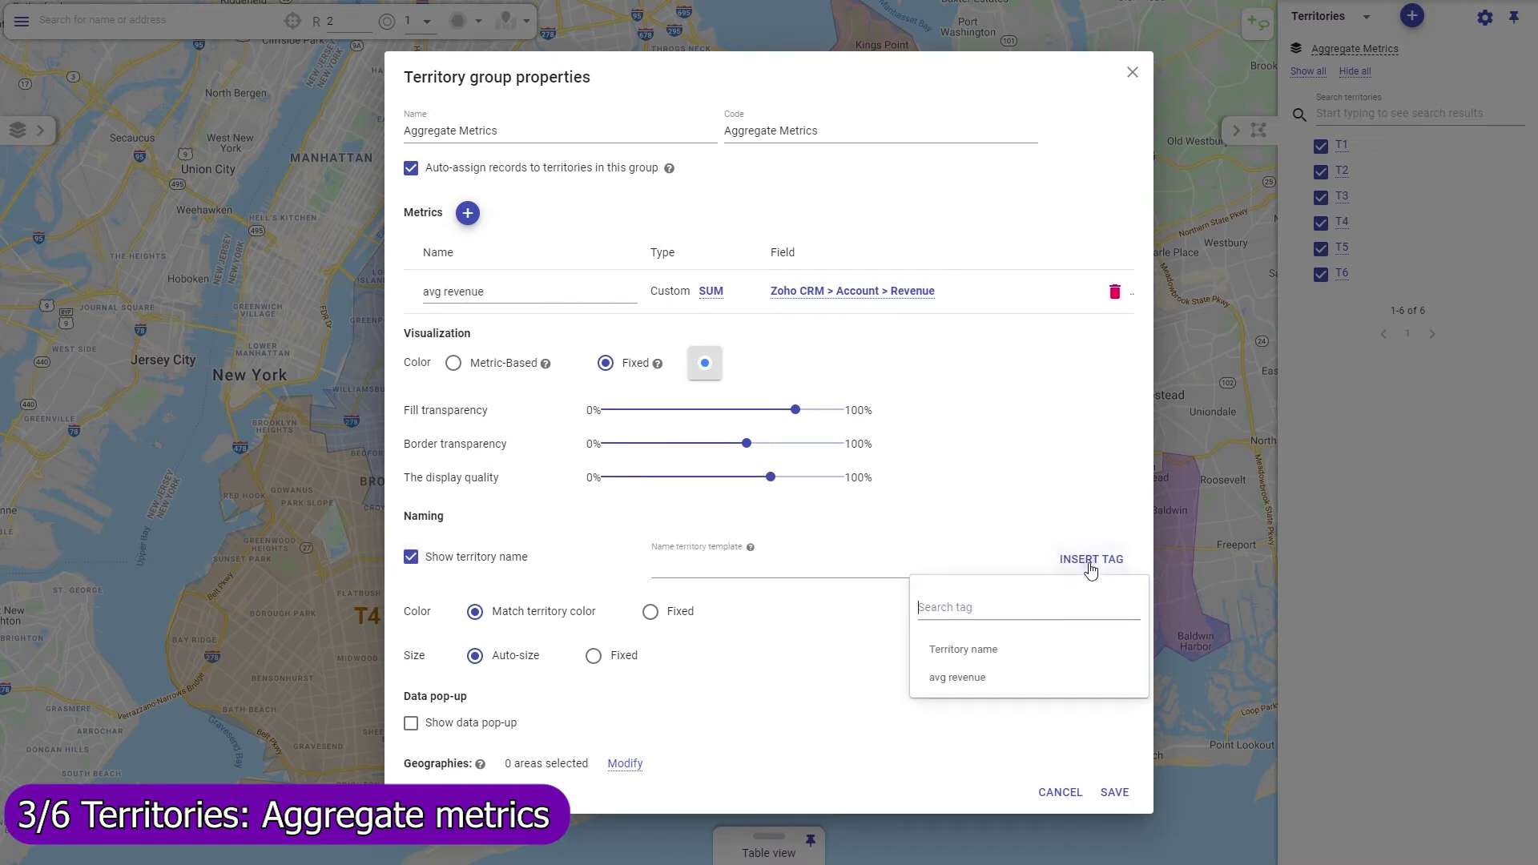
left_click(972, 645)
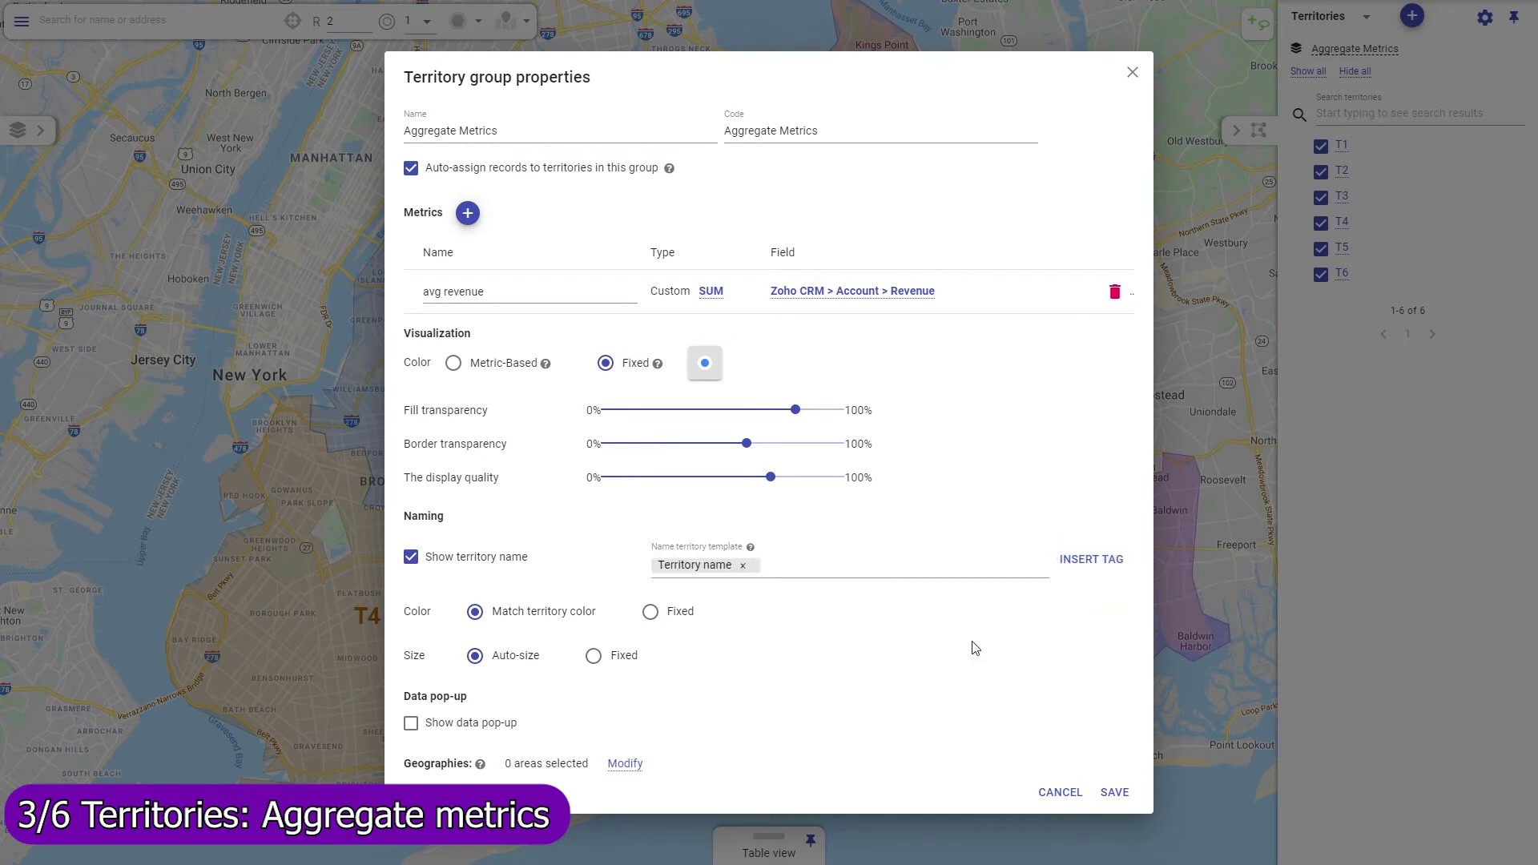
left_click(934, 570)
left_click(1078, 566)
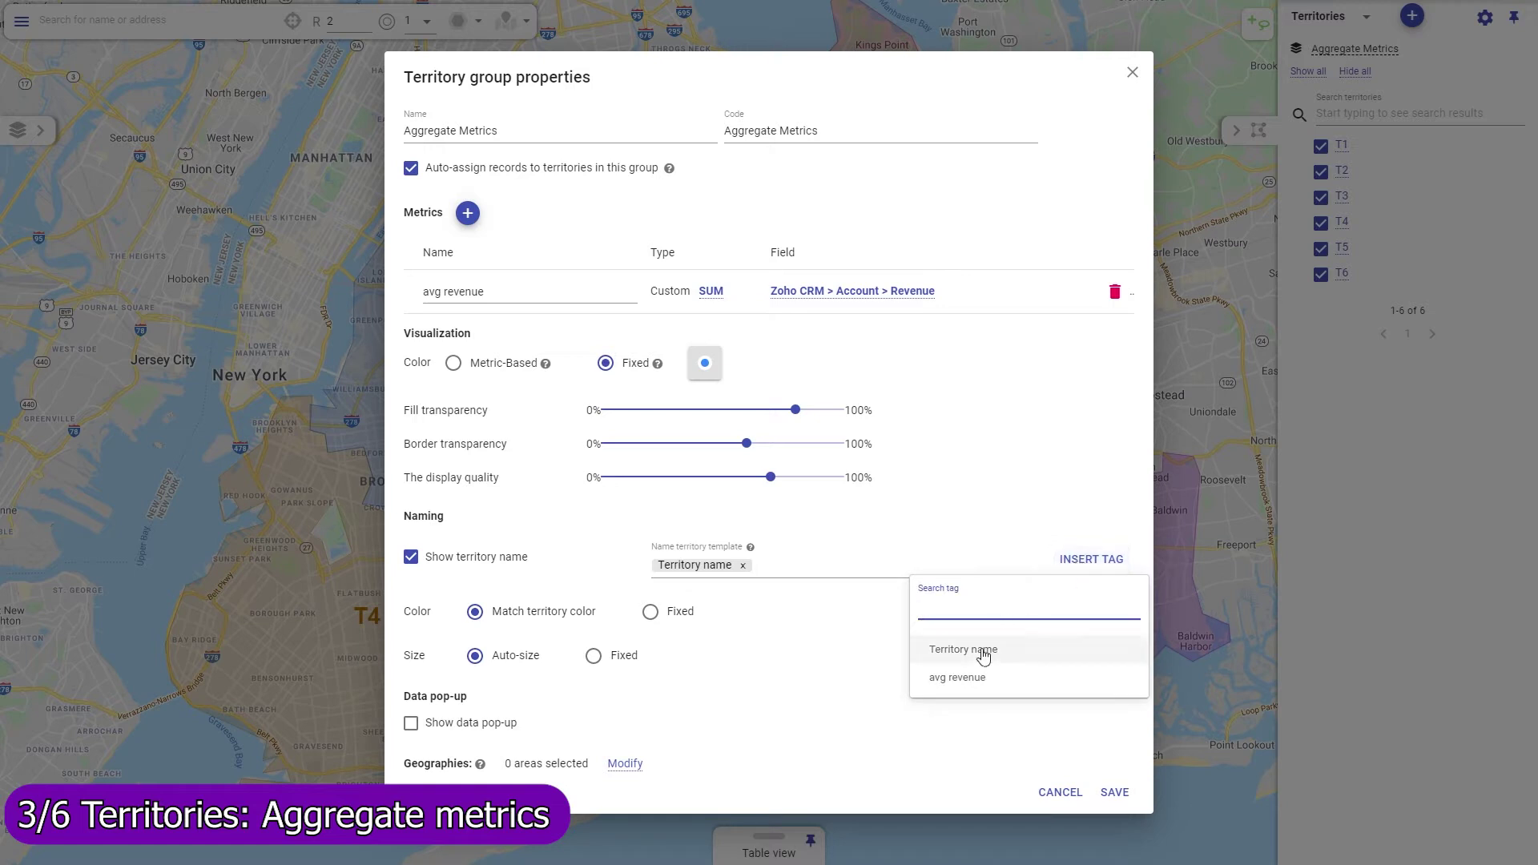
left_click(971, 679)
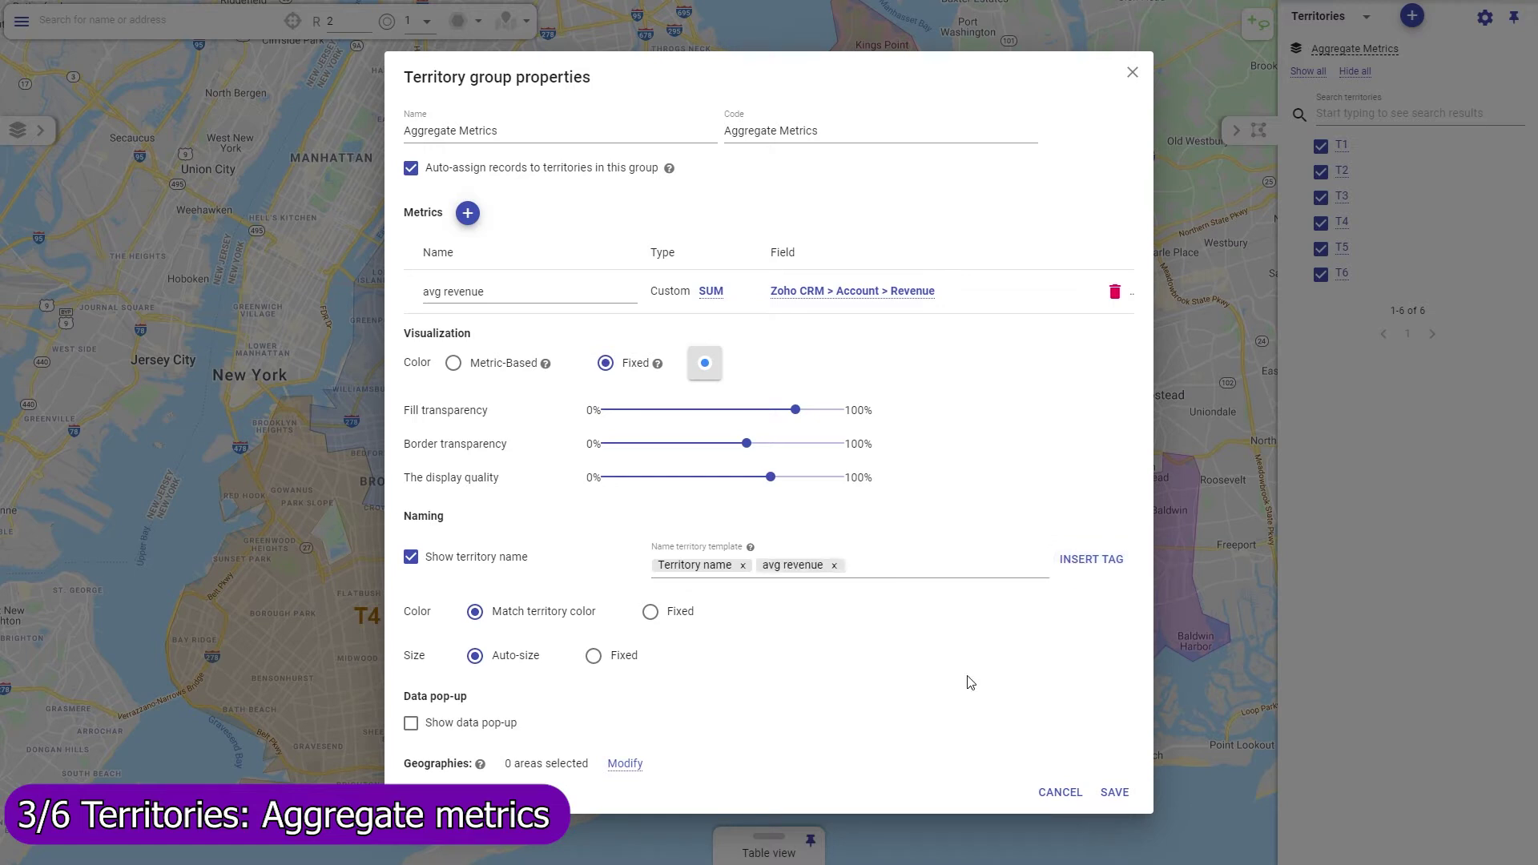
left_click(1114, 792)
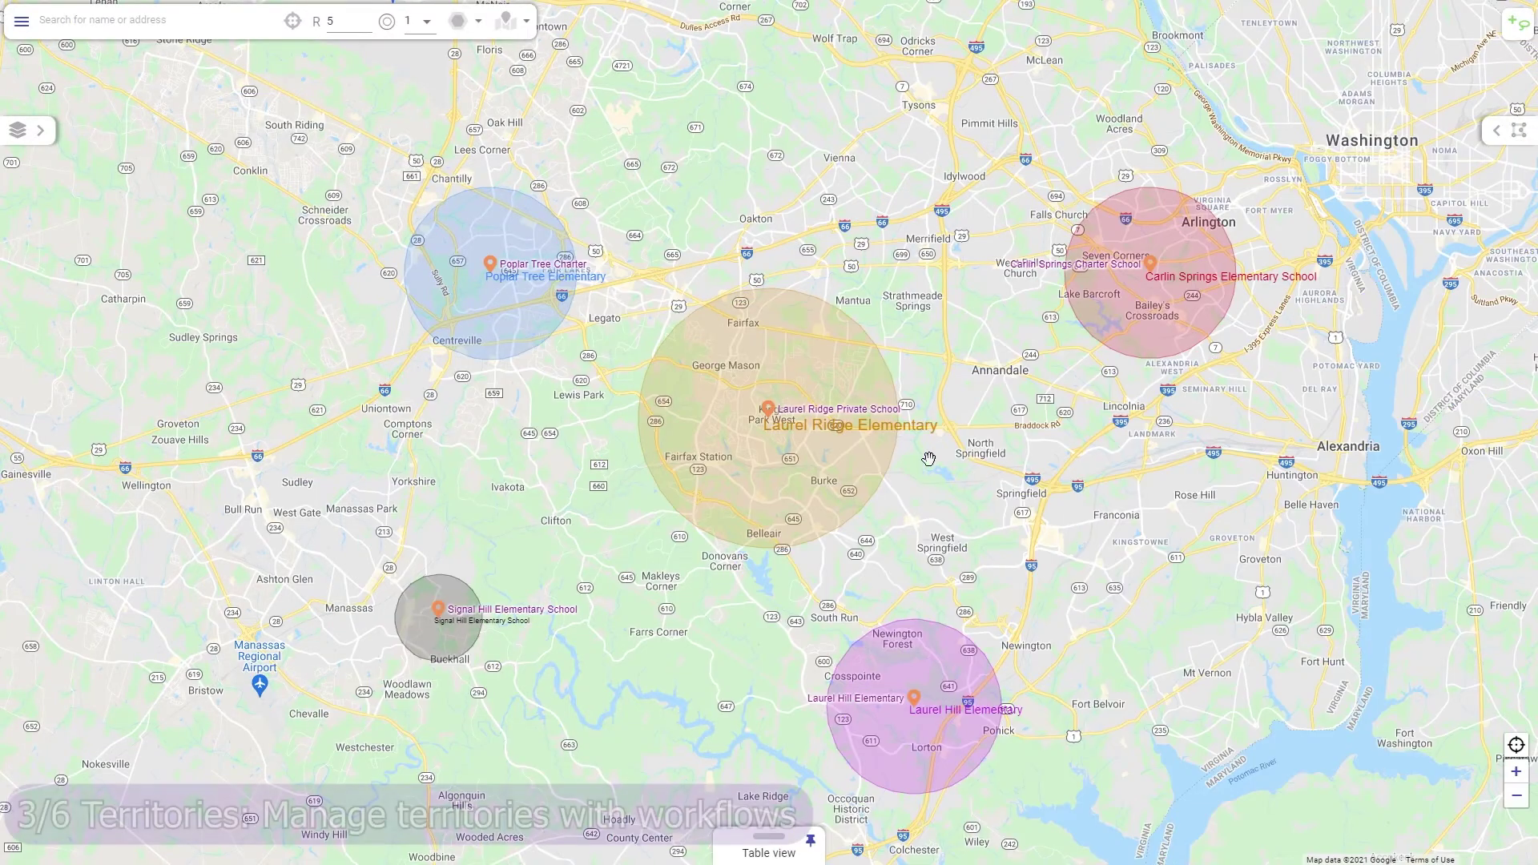
- Open the info popup for the Laurel Ridge Private School marker
left_click(767, 412)
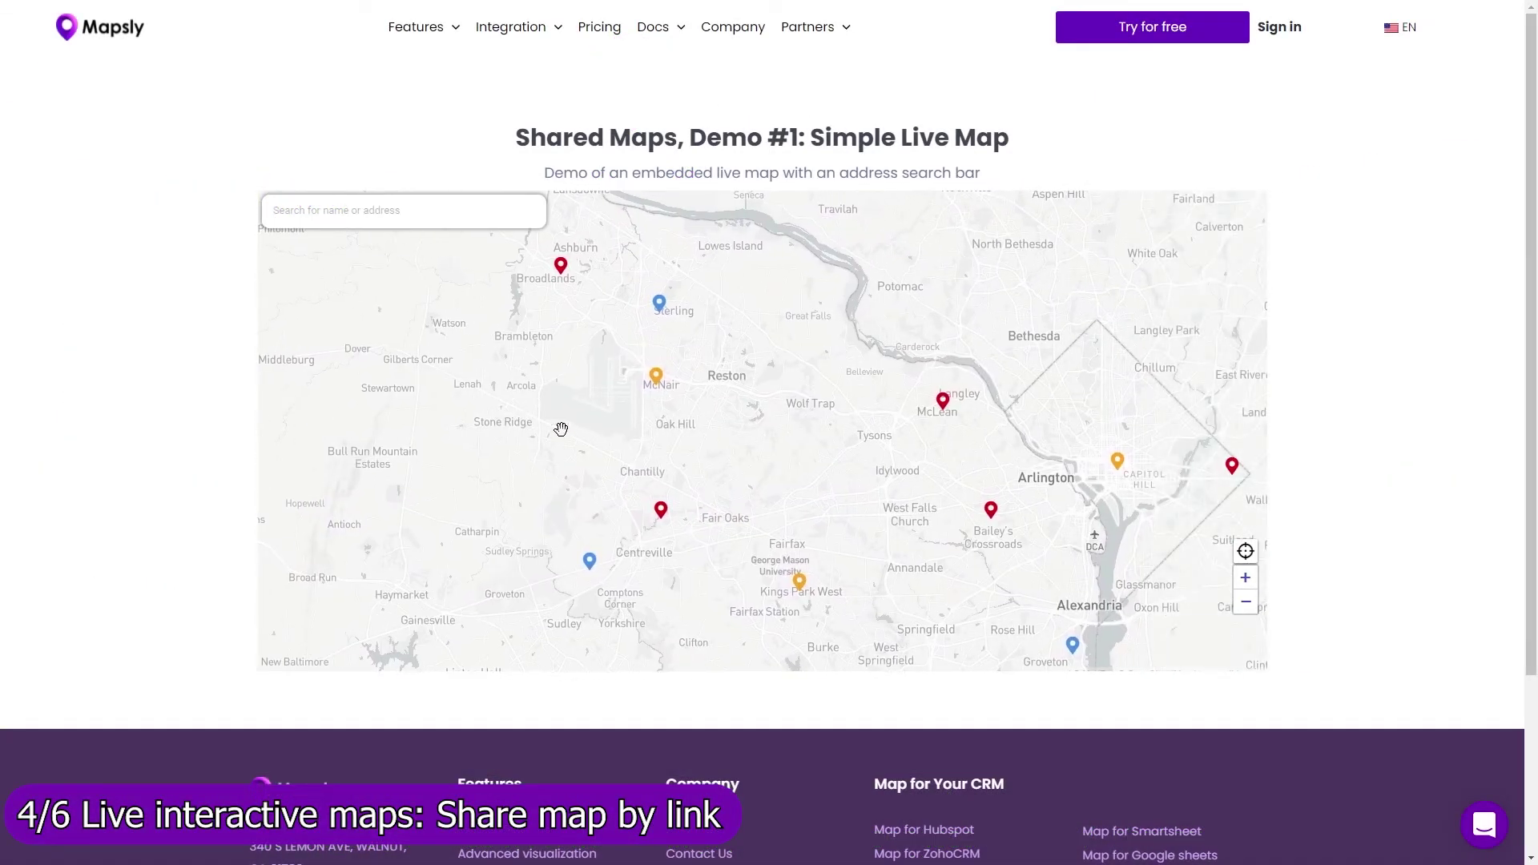
- Show Carlin Springs Charter School's details and pan the map to reveal territory T2
scroll(1009, 532, "up", 4)
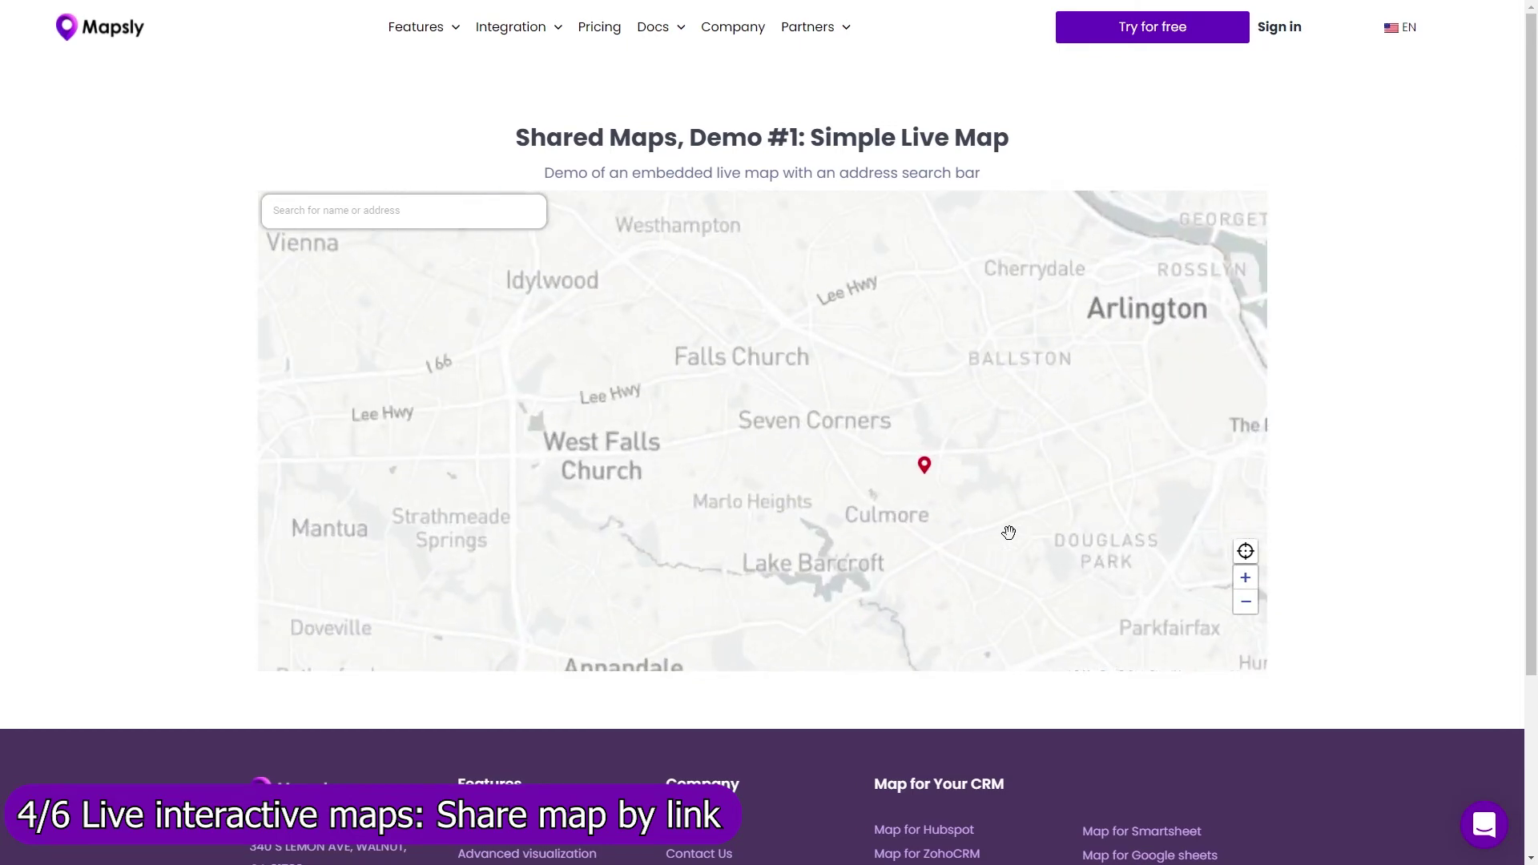
mouse_move(922, 478)
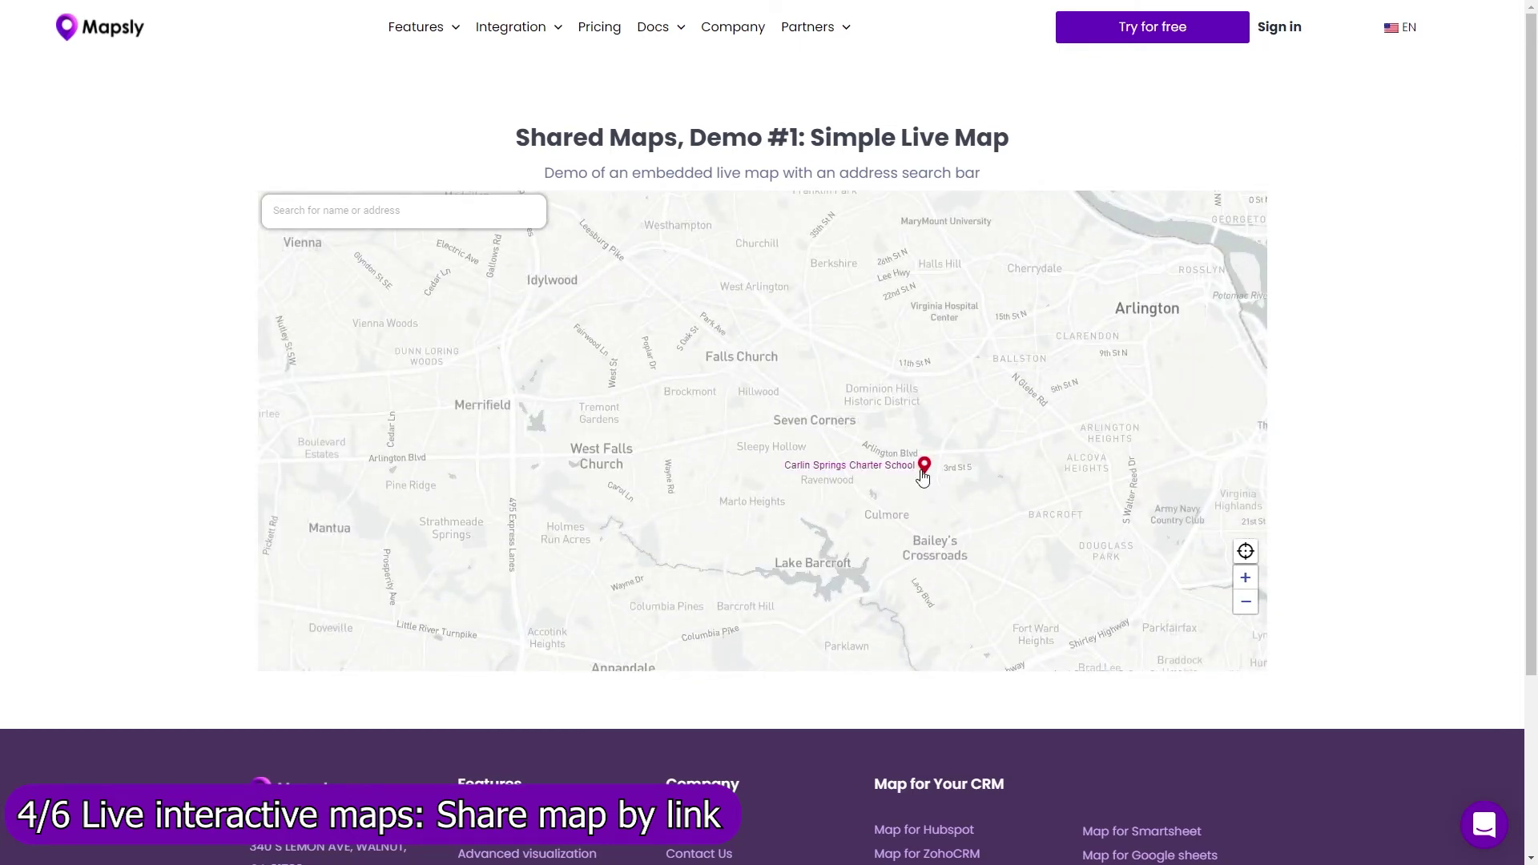
left_click(922, 478)
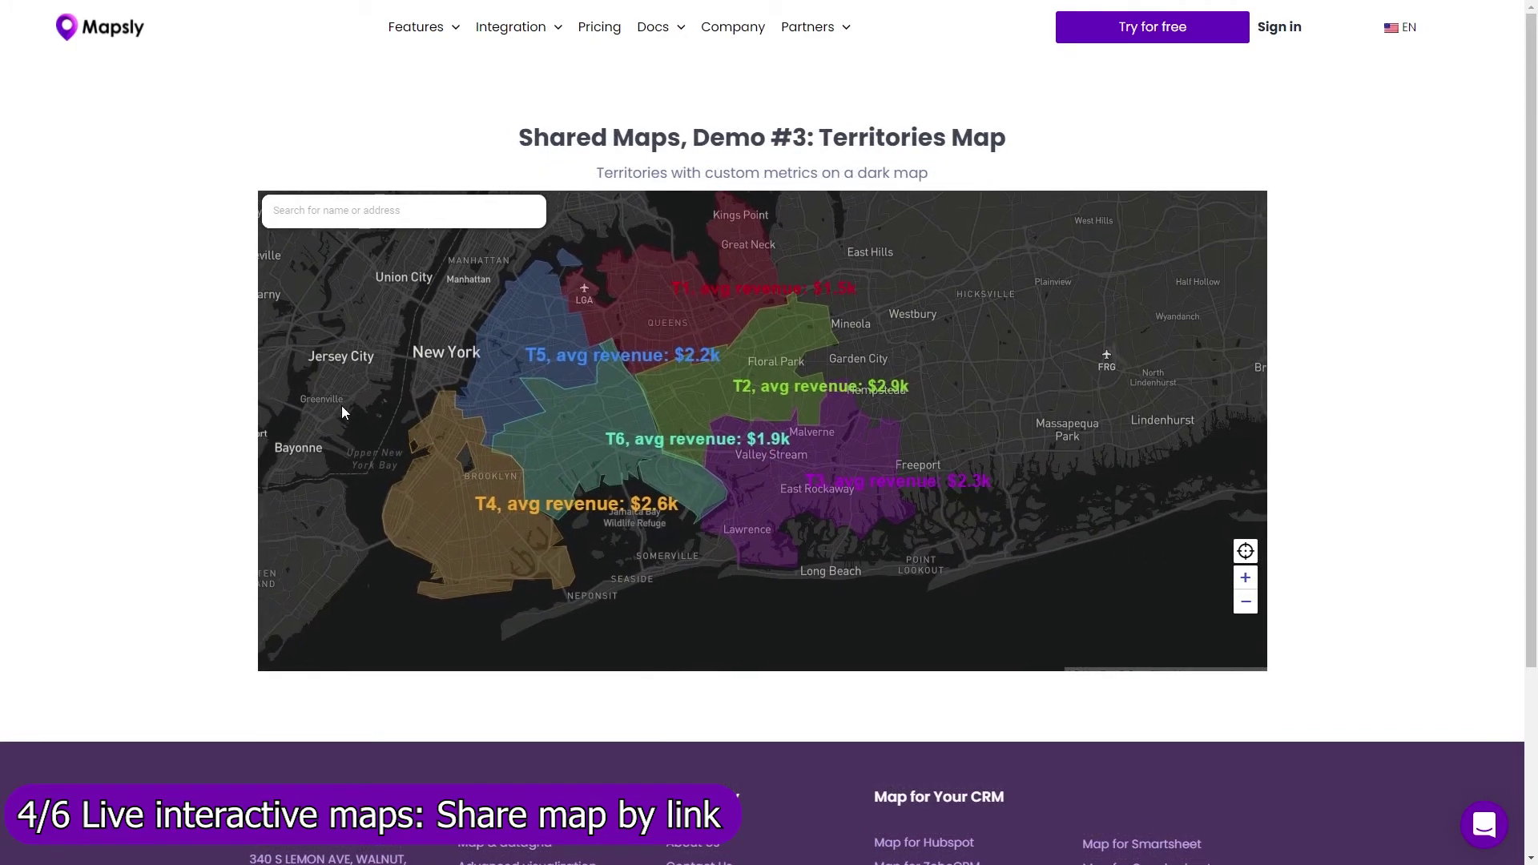
scroll(663, 376, "up", 5)
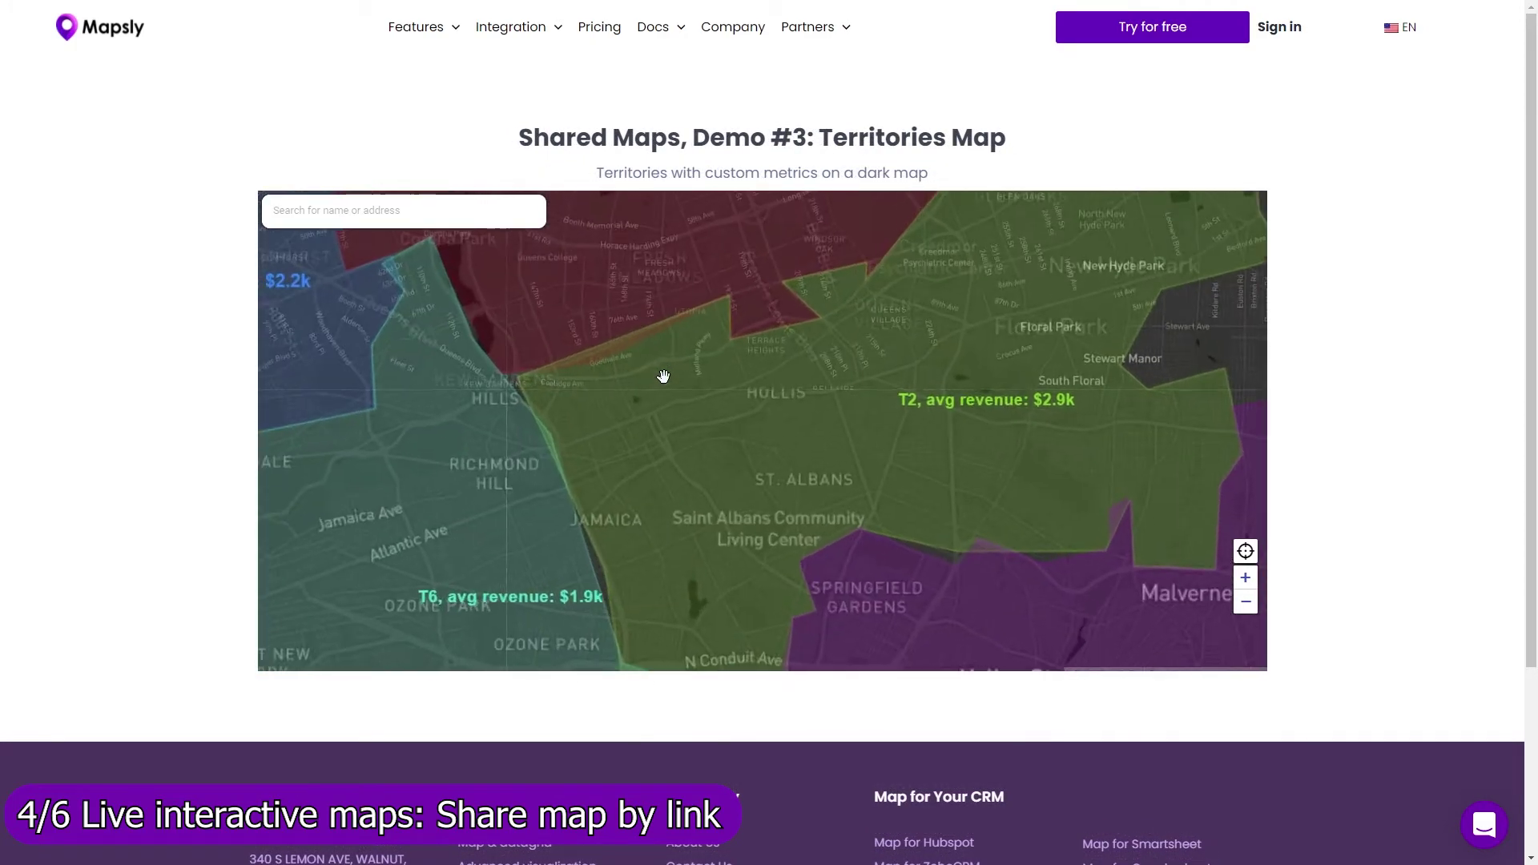
left_click_drag(1019, 427, 739, 450)
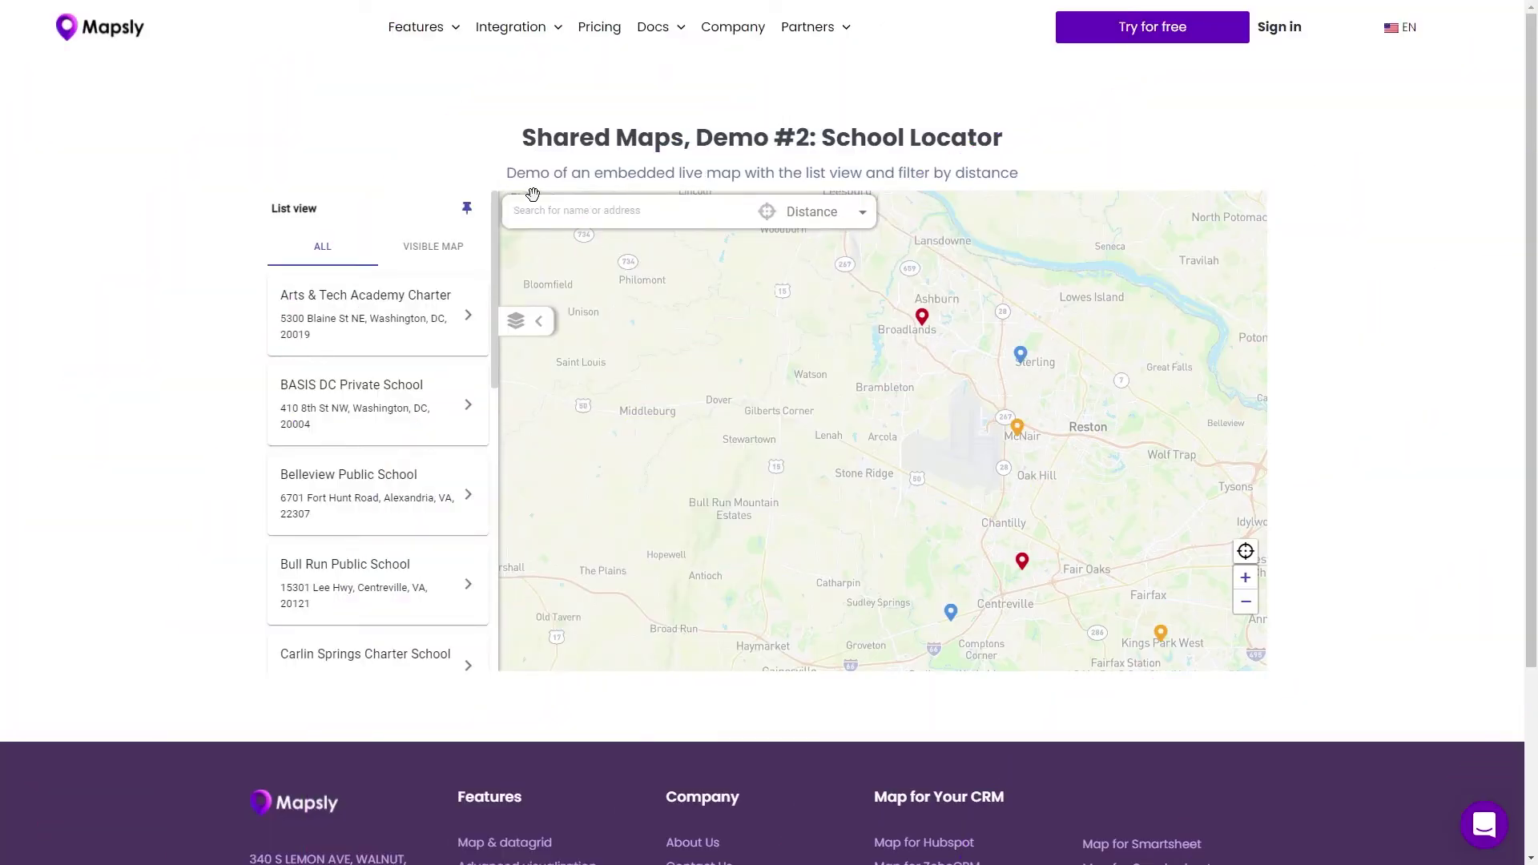
- Filter the School Locator to 20 mi around Arlington, VA, USA and show BASIS DC Private School
left_click(535, 209)
type("Arli")
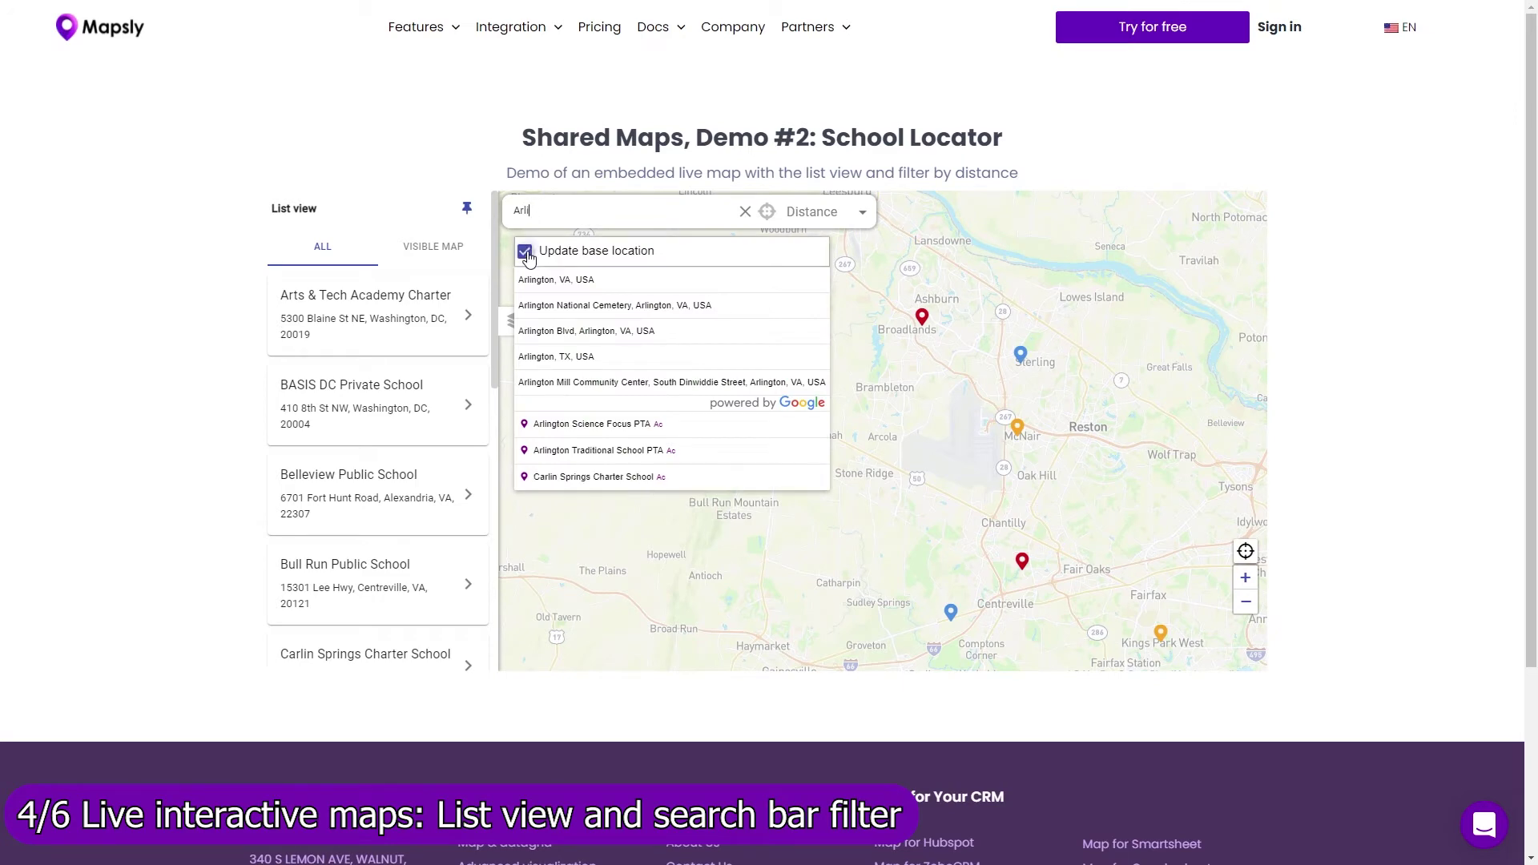
left_click(530, 281)
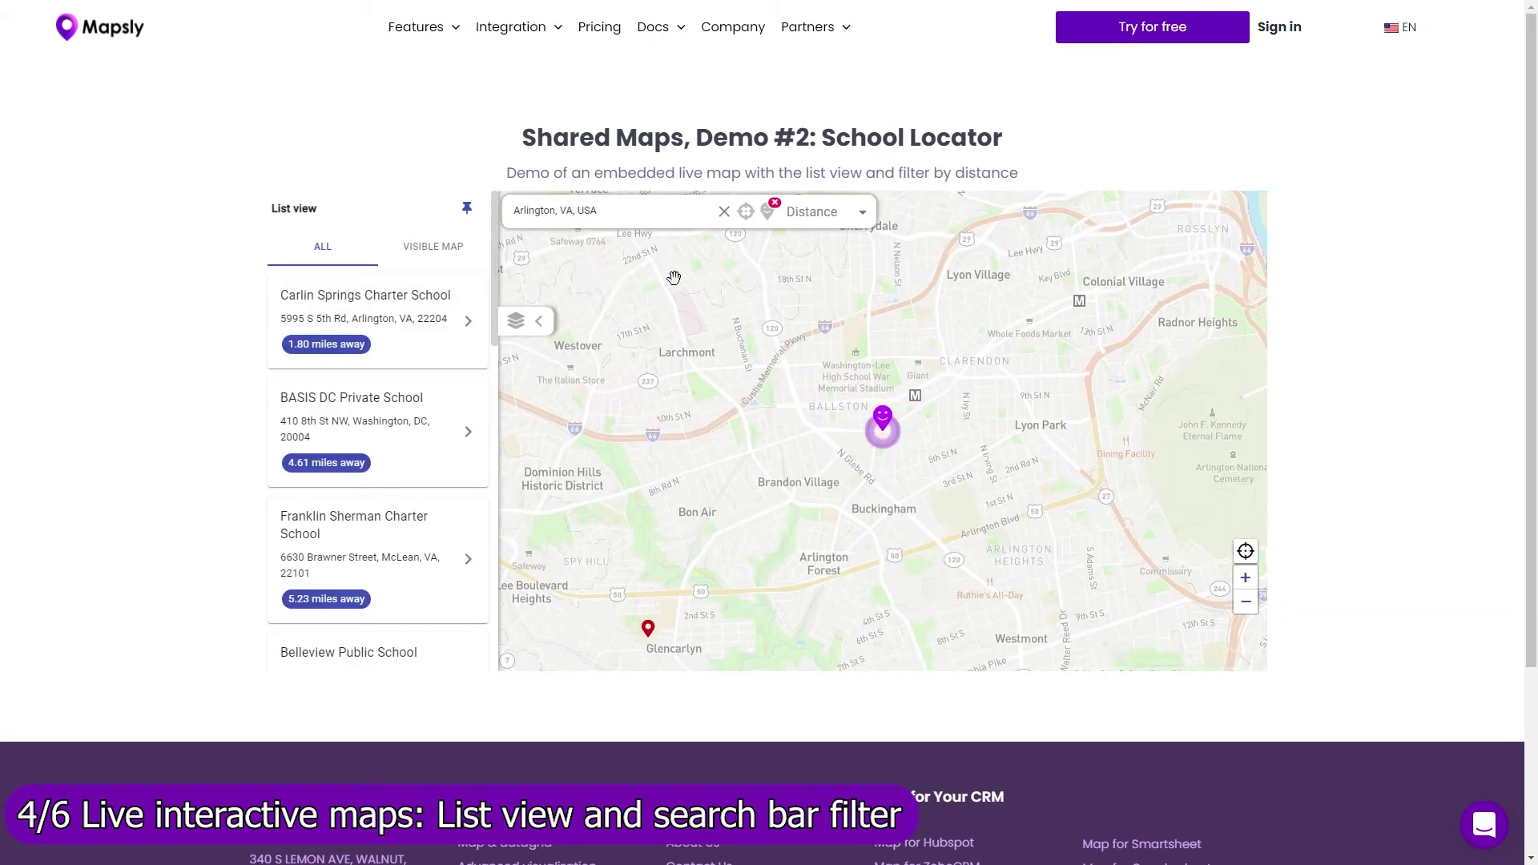
left_click(821, 216)
left_click(827, 284)
left_click(385, 425)
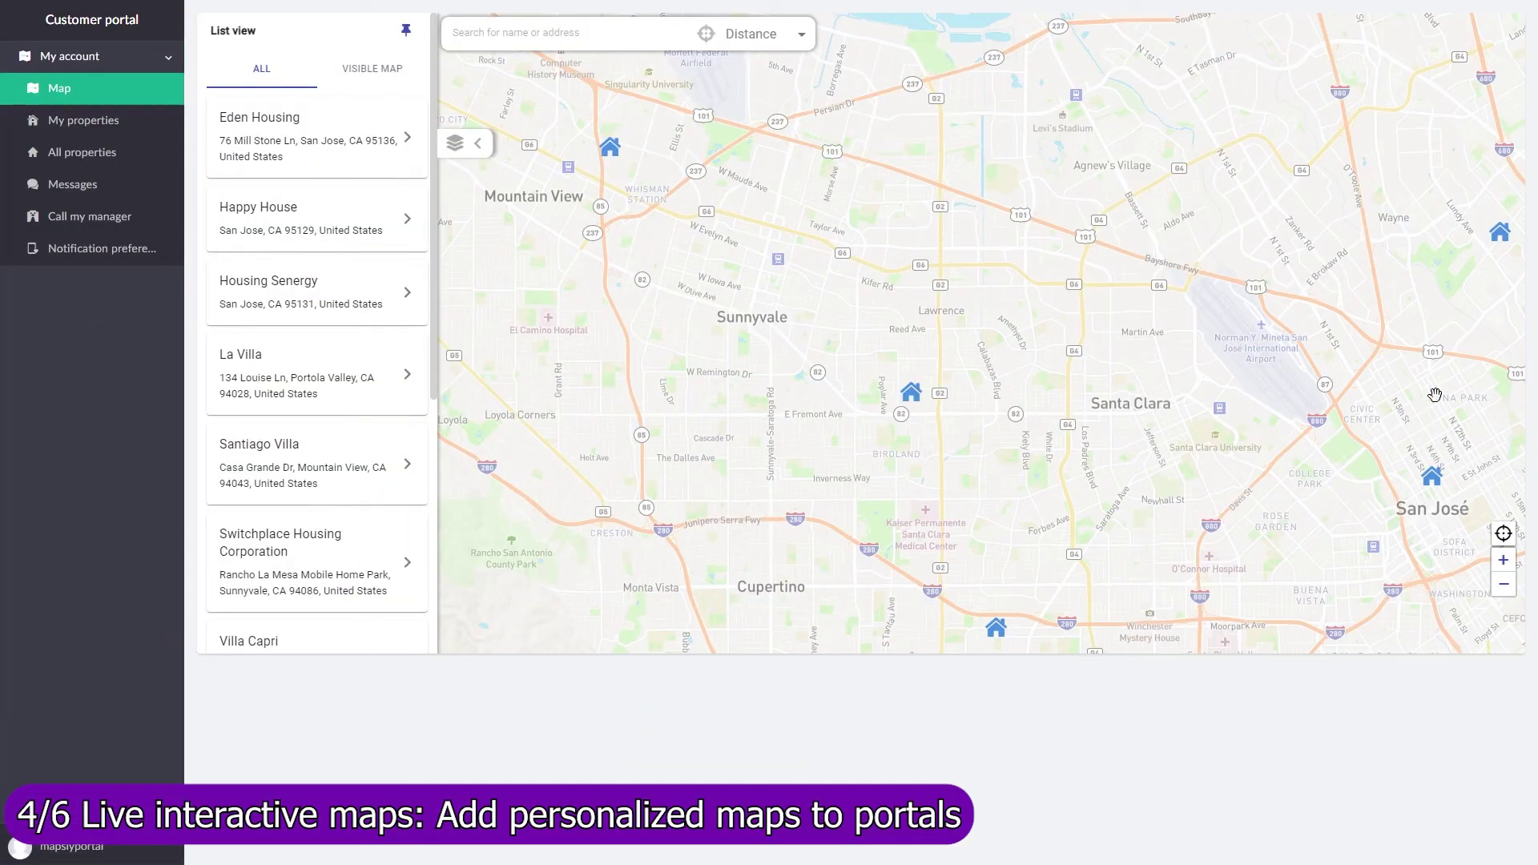
- Schedule a Villa Torino visit for August 25, 02:30 pm with the note 'Very Interested!'
left_click(1431, 478)
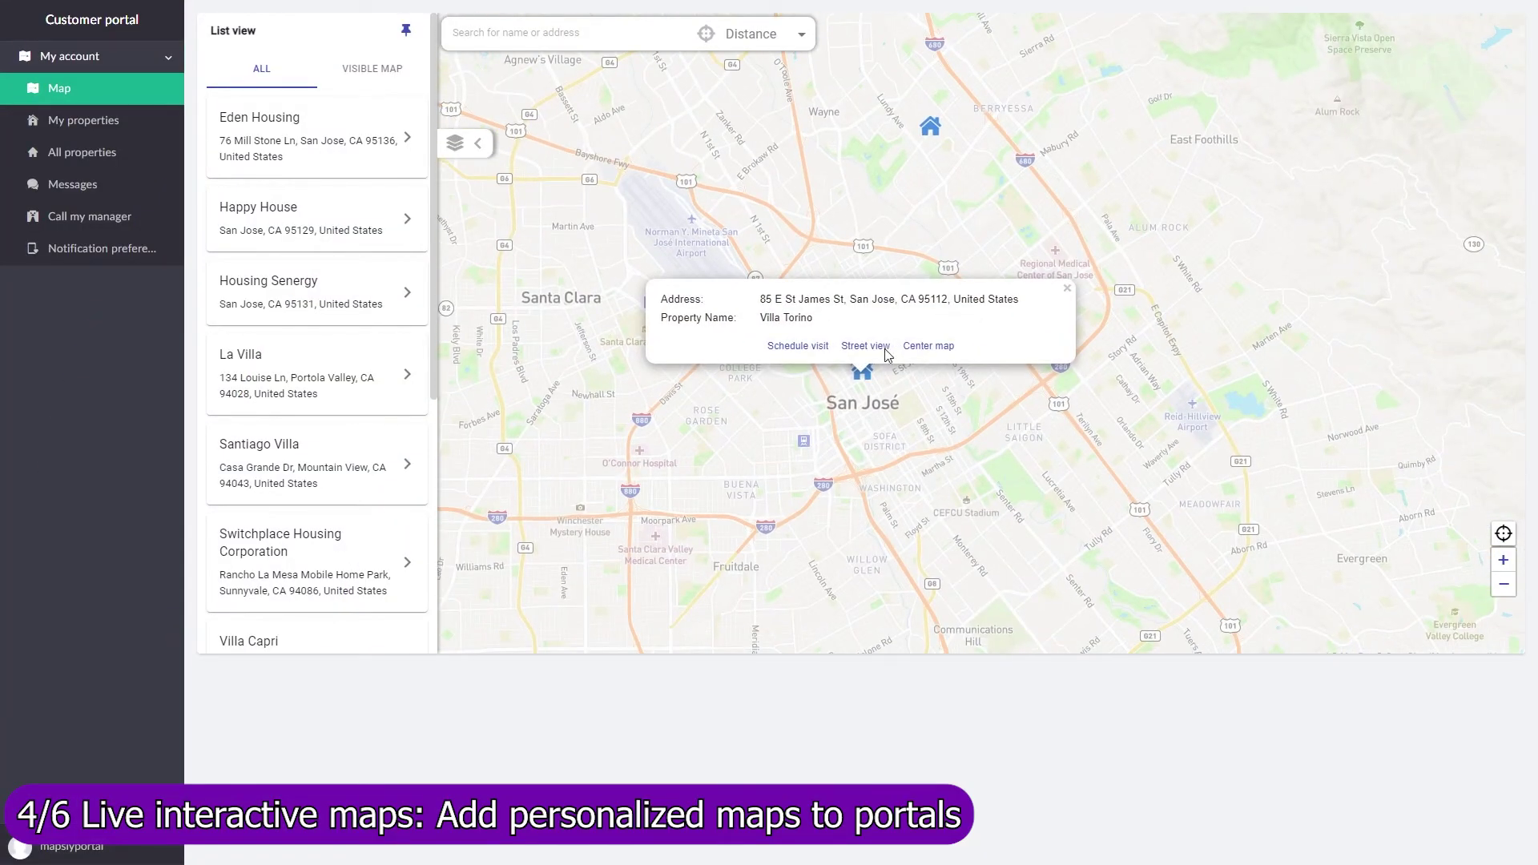
left_click(799, 353)
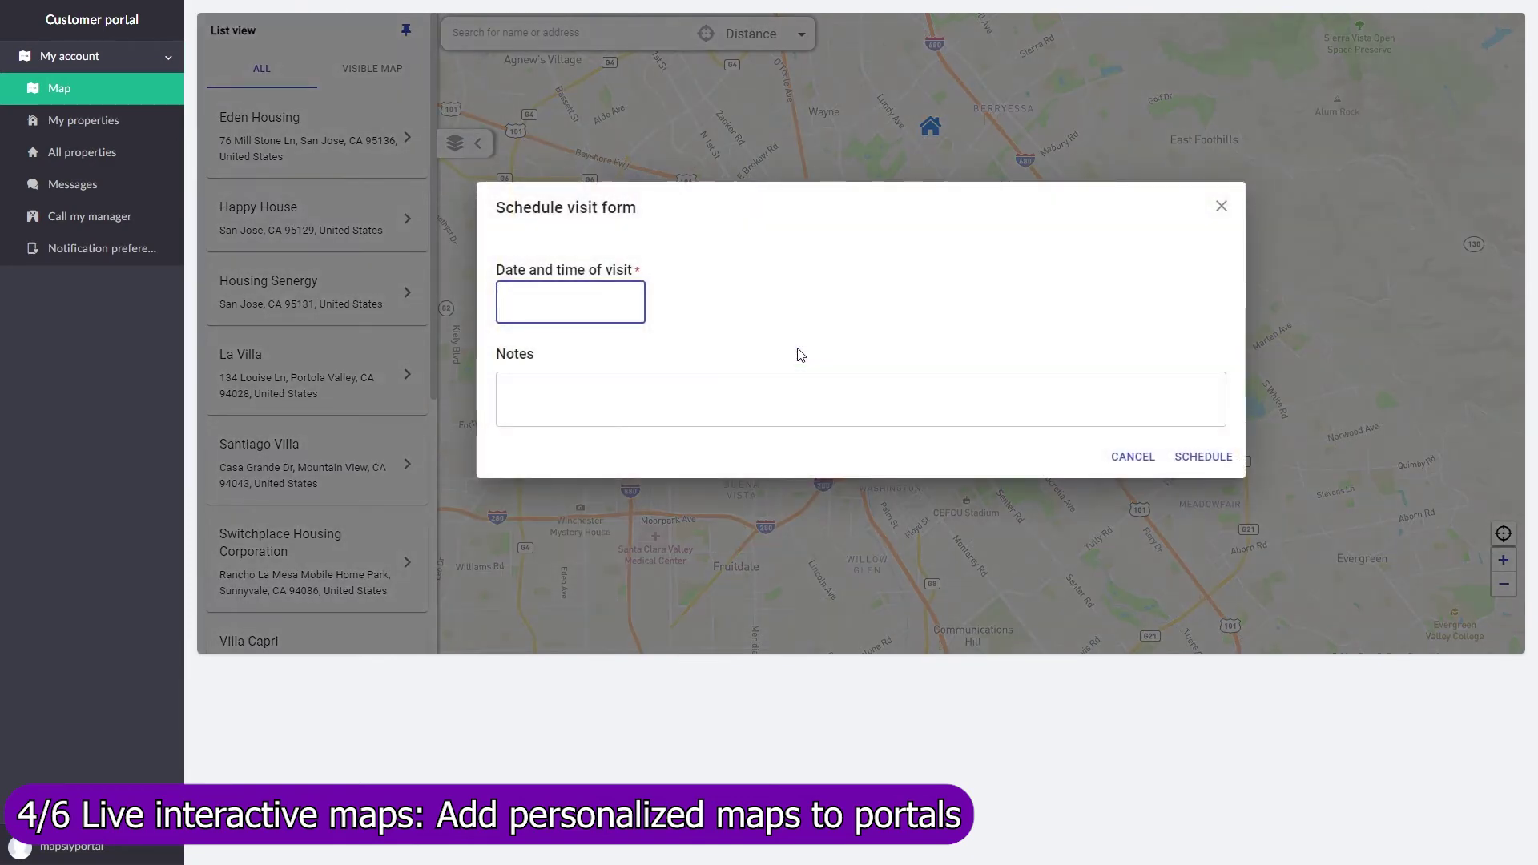
left_click(572, 305)
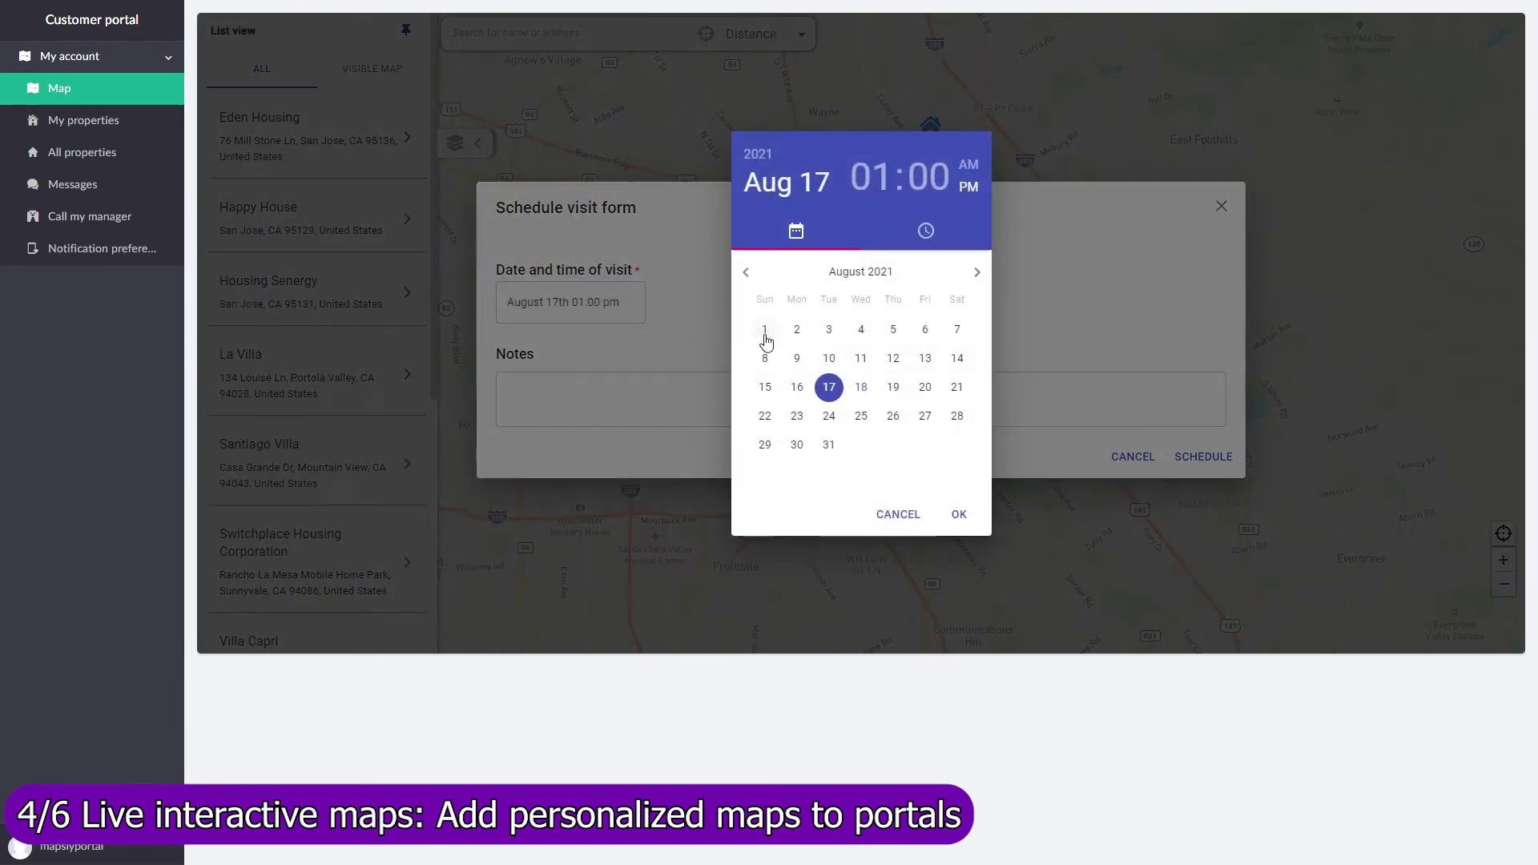
left_click(867, 415)
left_click(934, 333)
left_click(890, 296)
left_click_drag(890, 298, 861, 462)
left_click(959, 515)
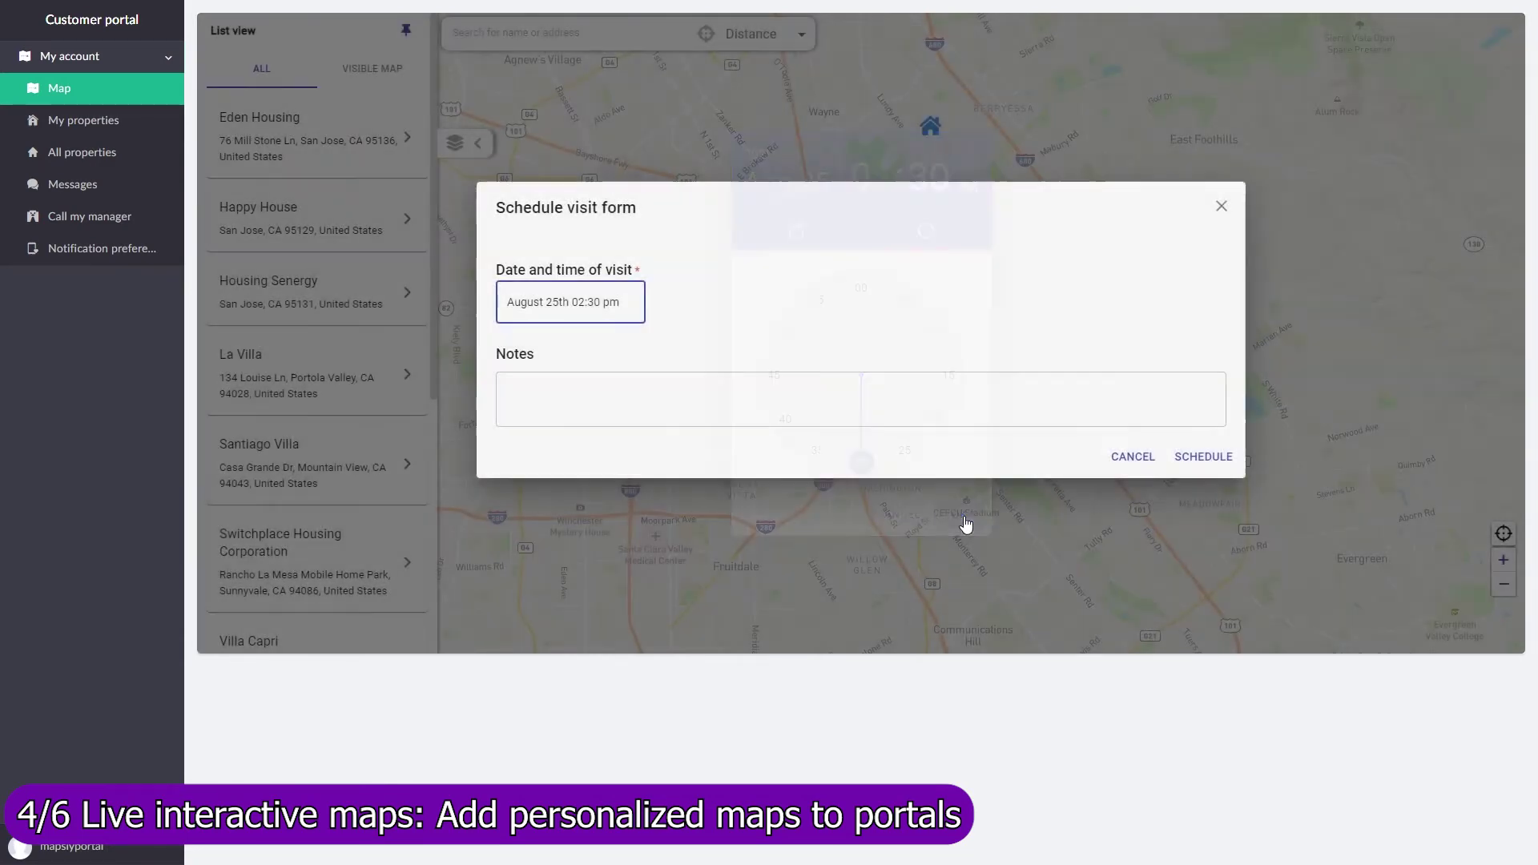
left_click(752, 418)
type("Very Interested!")
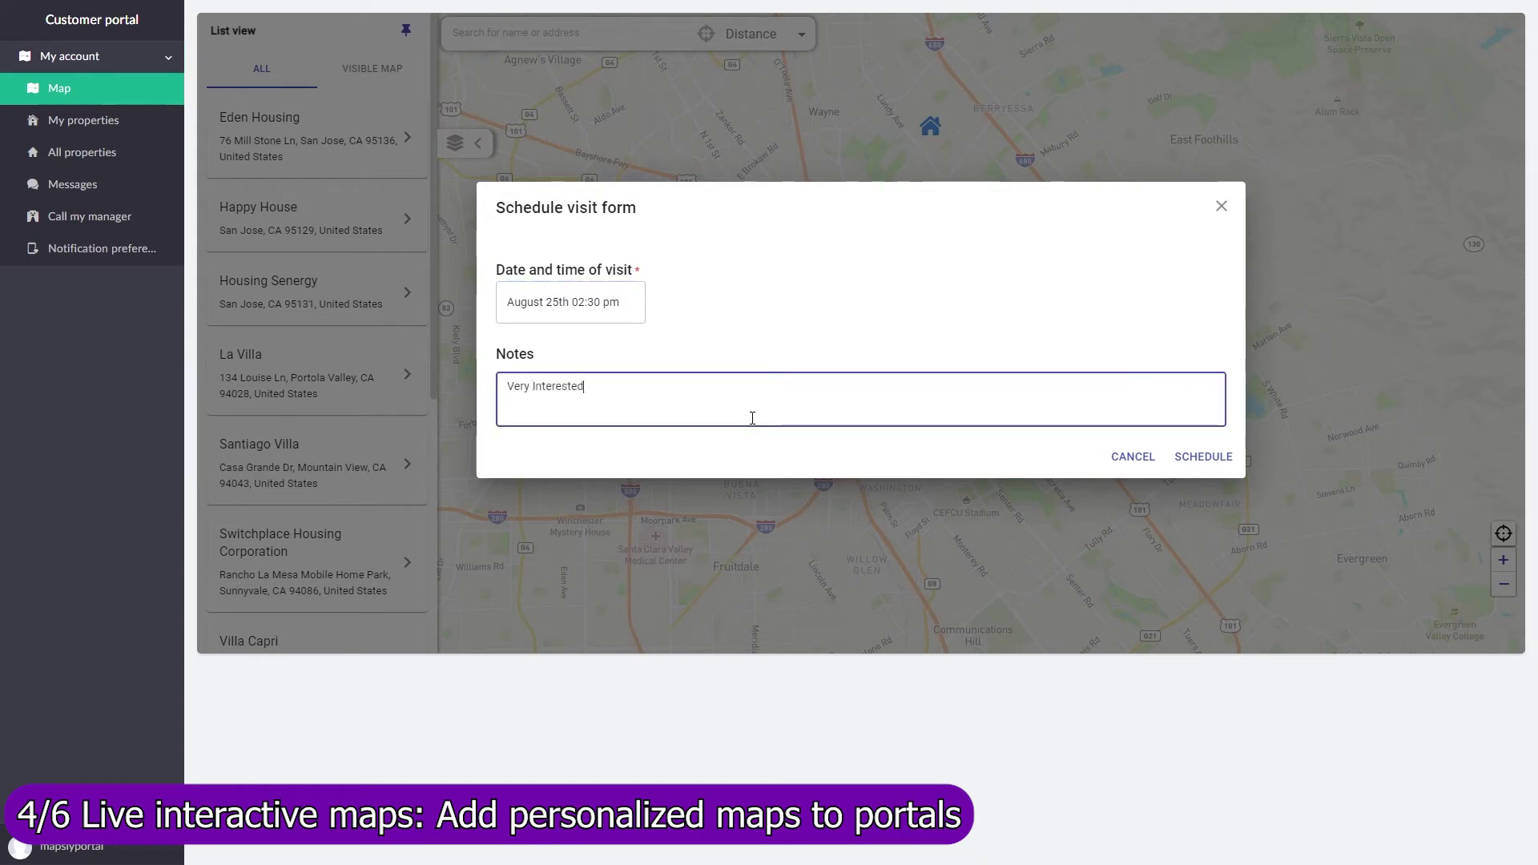
left_click(1221, 459)
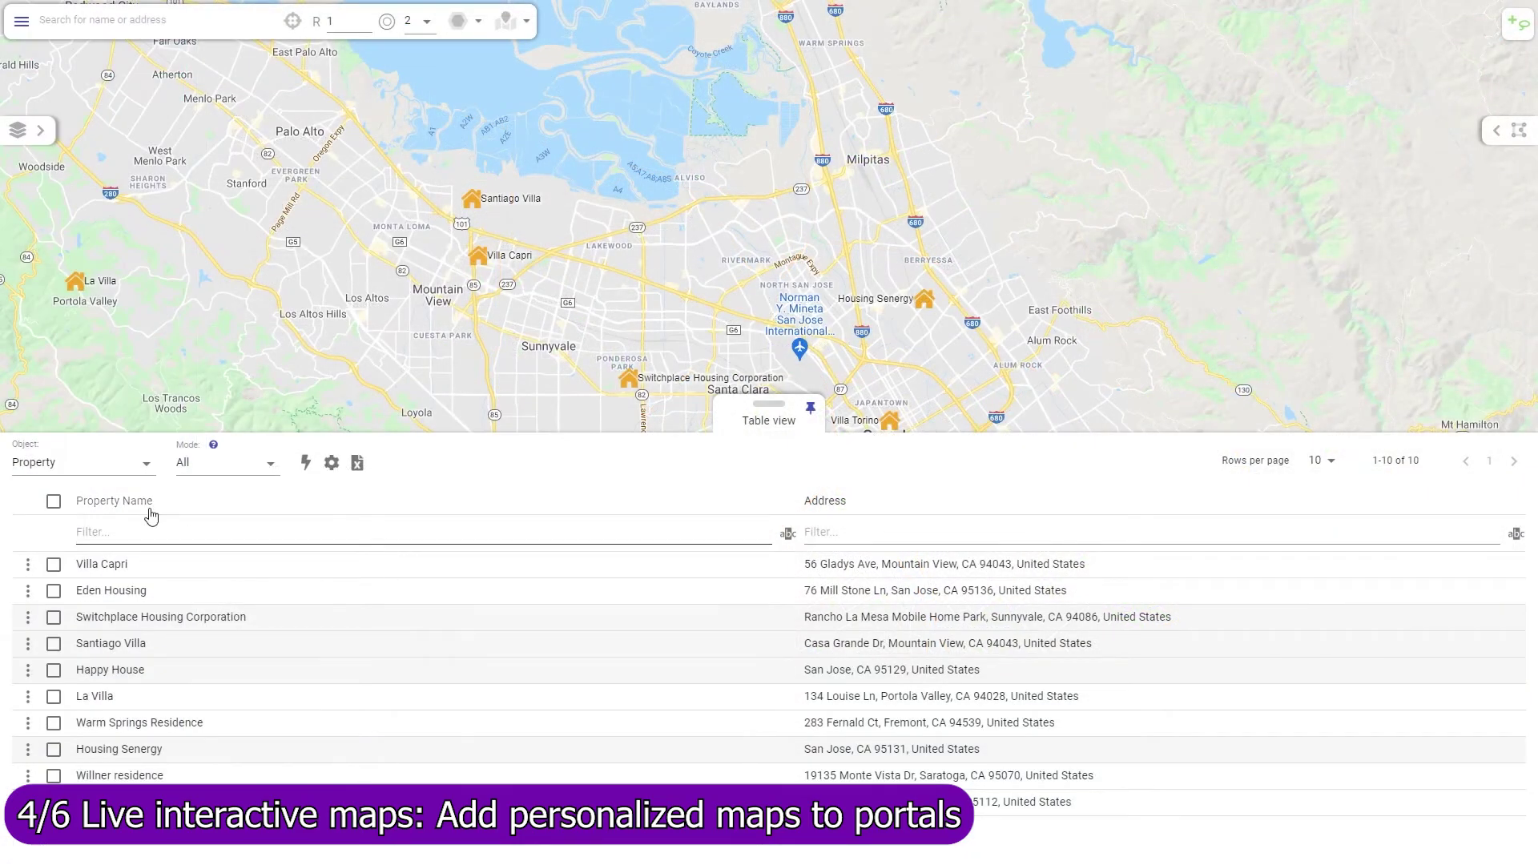
- Select all 10 property records and start a group edit of their Customers field
left_click(54, 502)
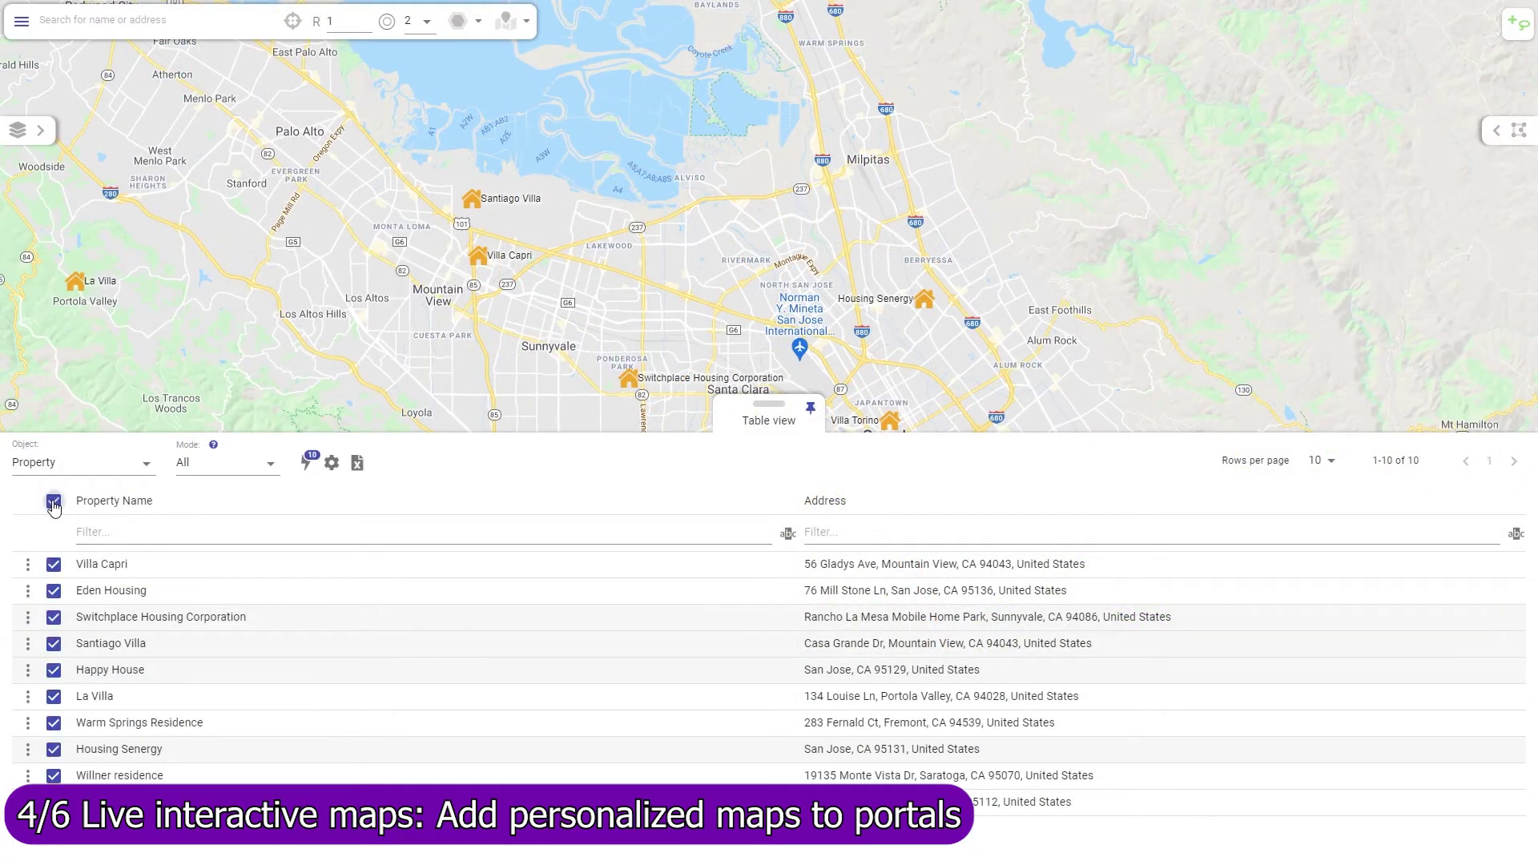
left_click(311, 464)
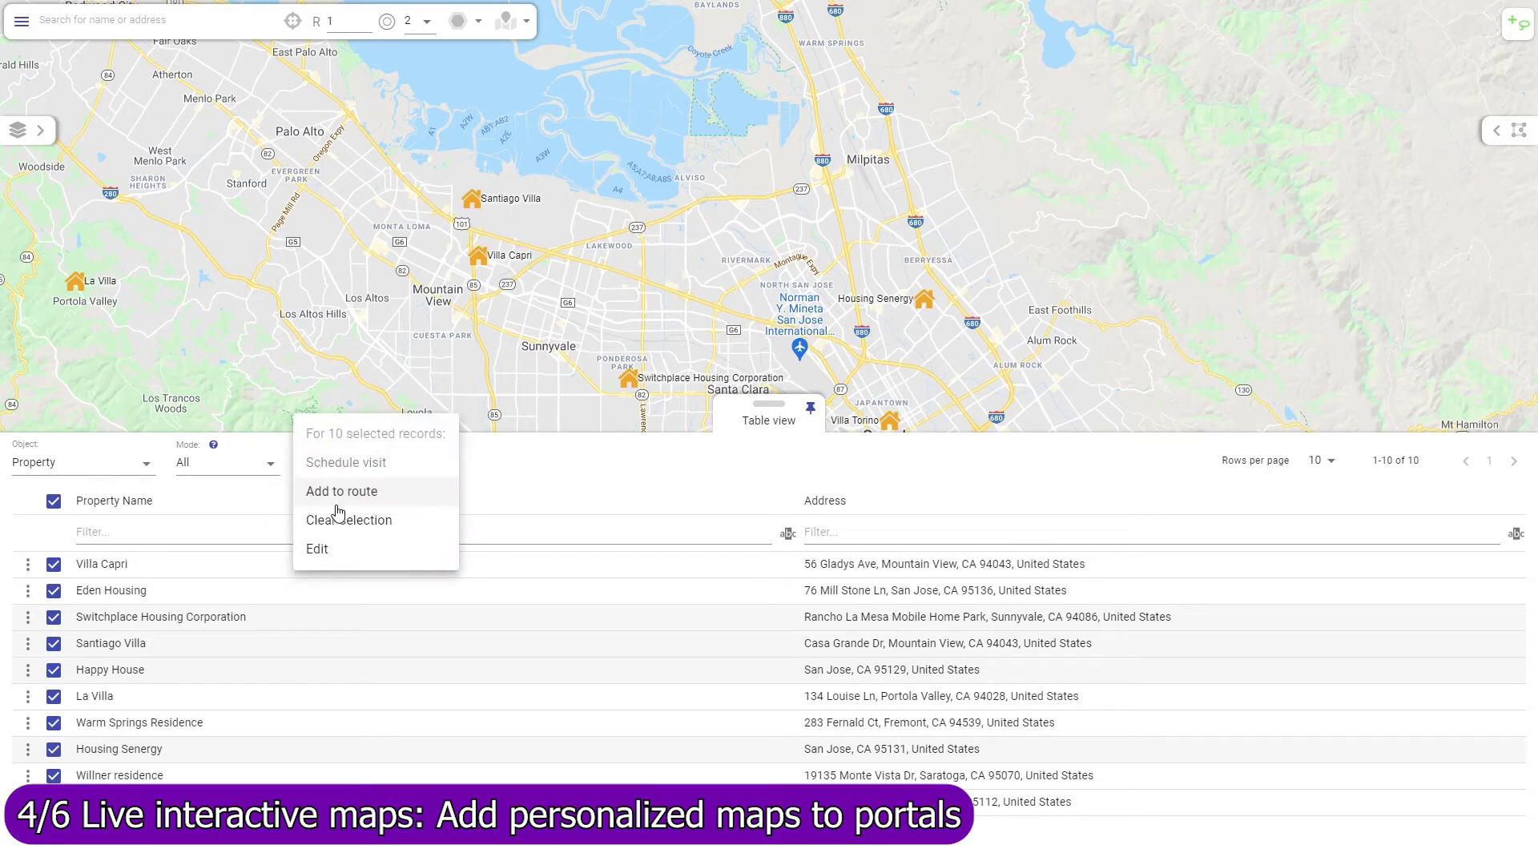
left_click(328, 548)
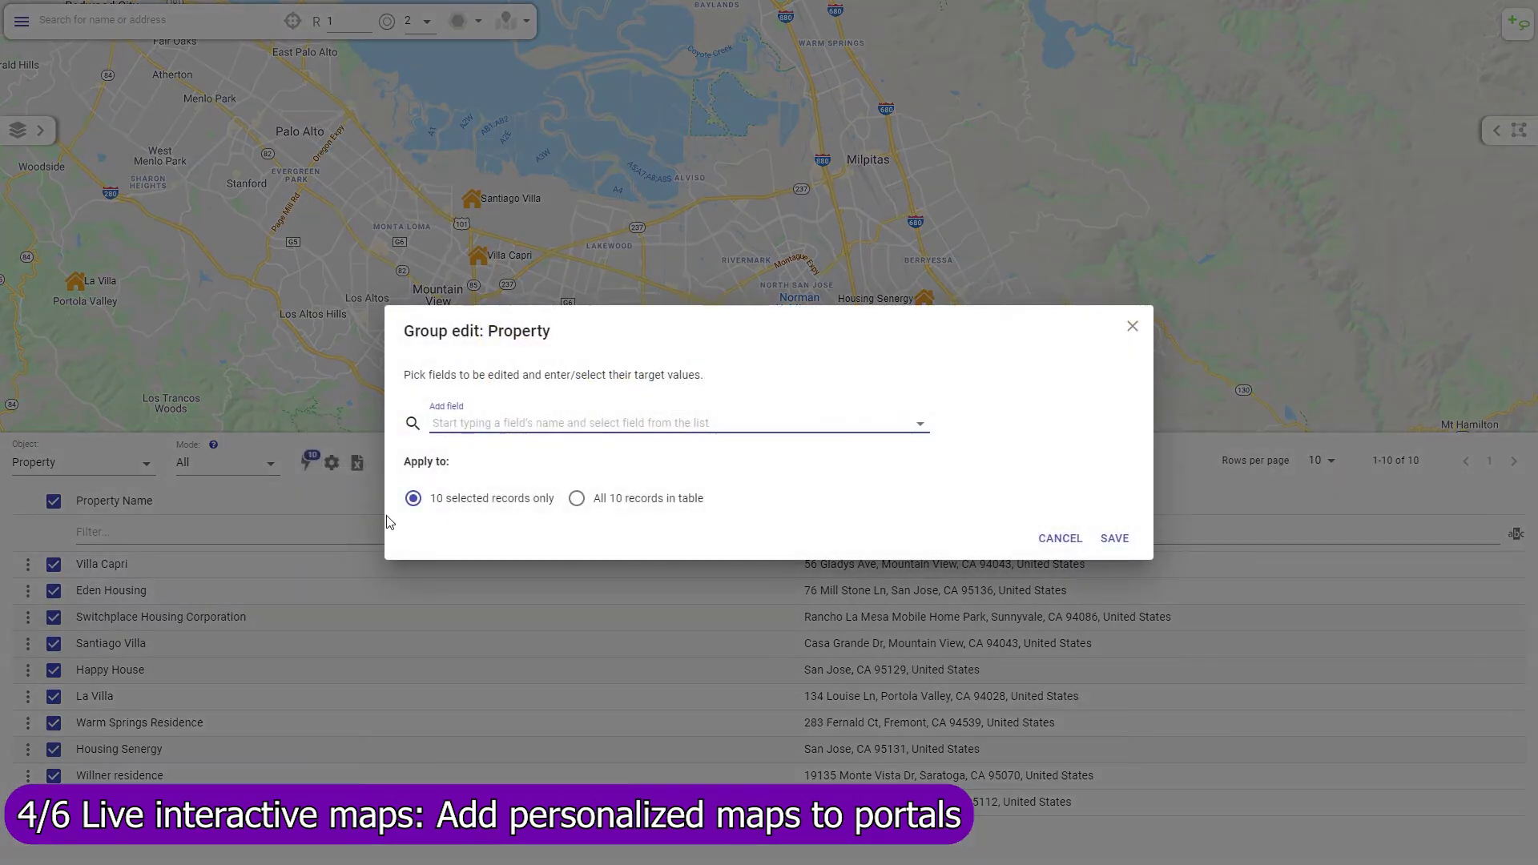
left_click(513, 435)
left_click(498, 519)
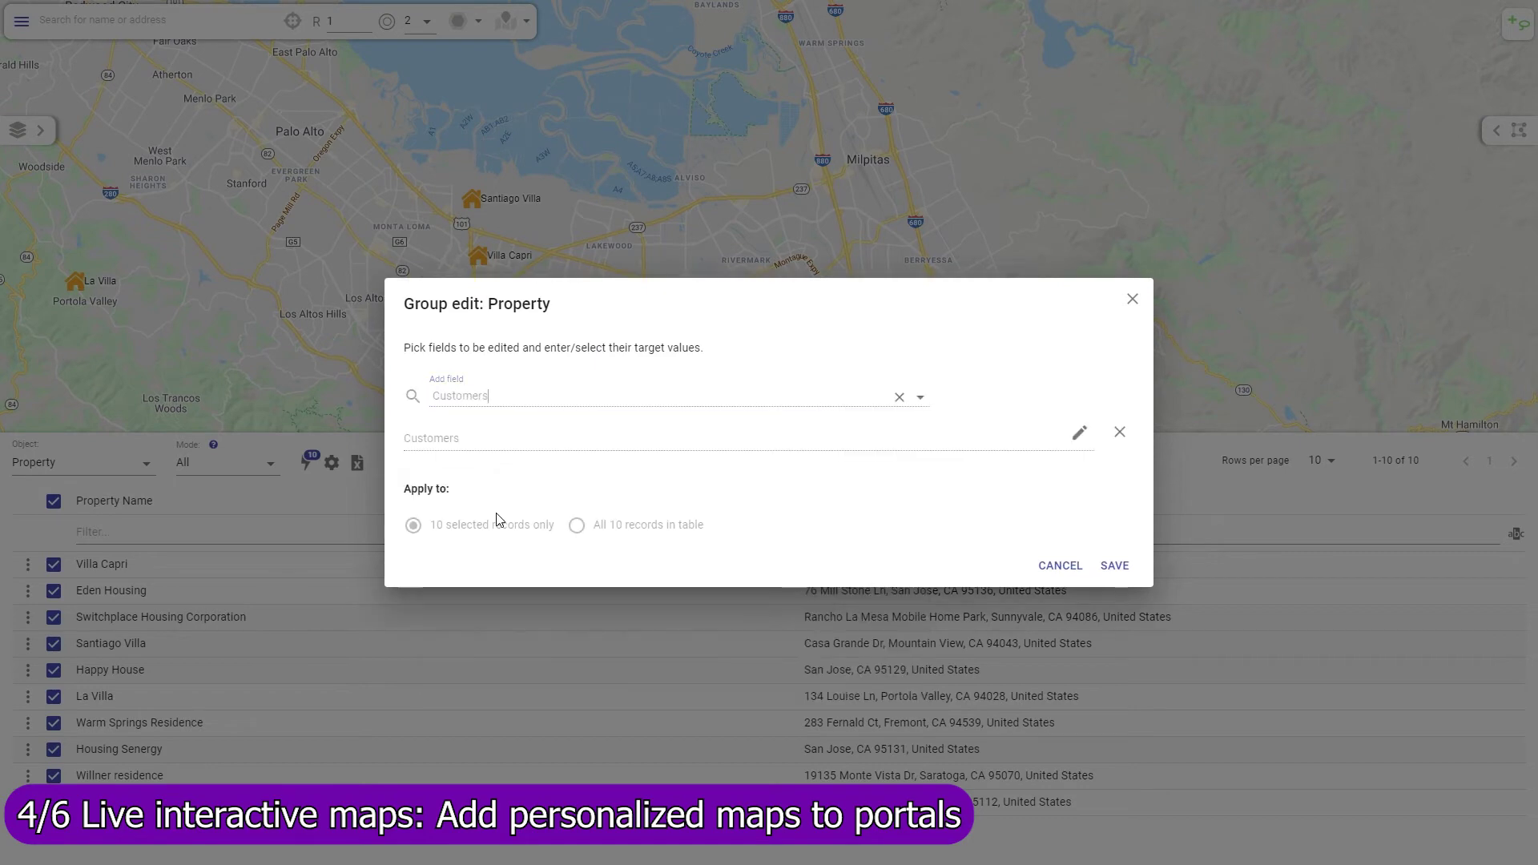
- Look up the customer by name, select them and save to all 10 records
left_click(1078, 434)
type("Sean")
key("Return")
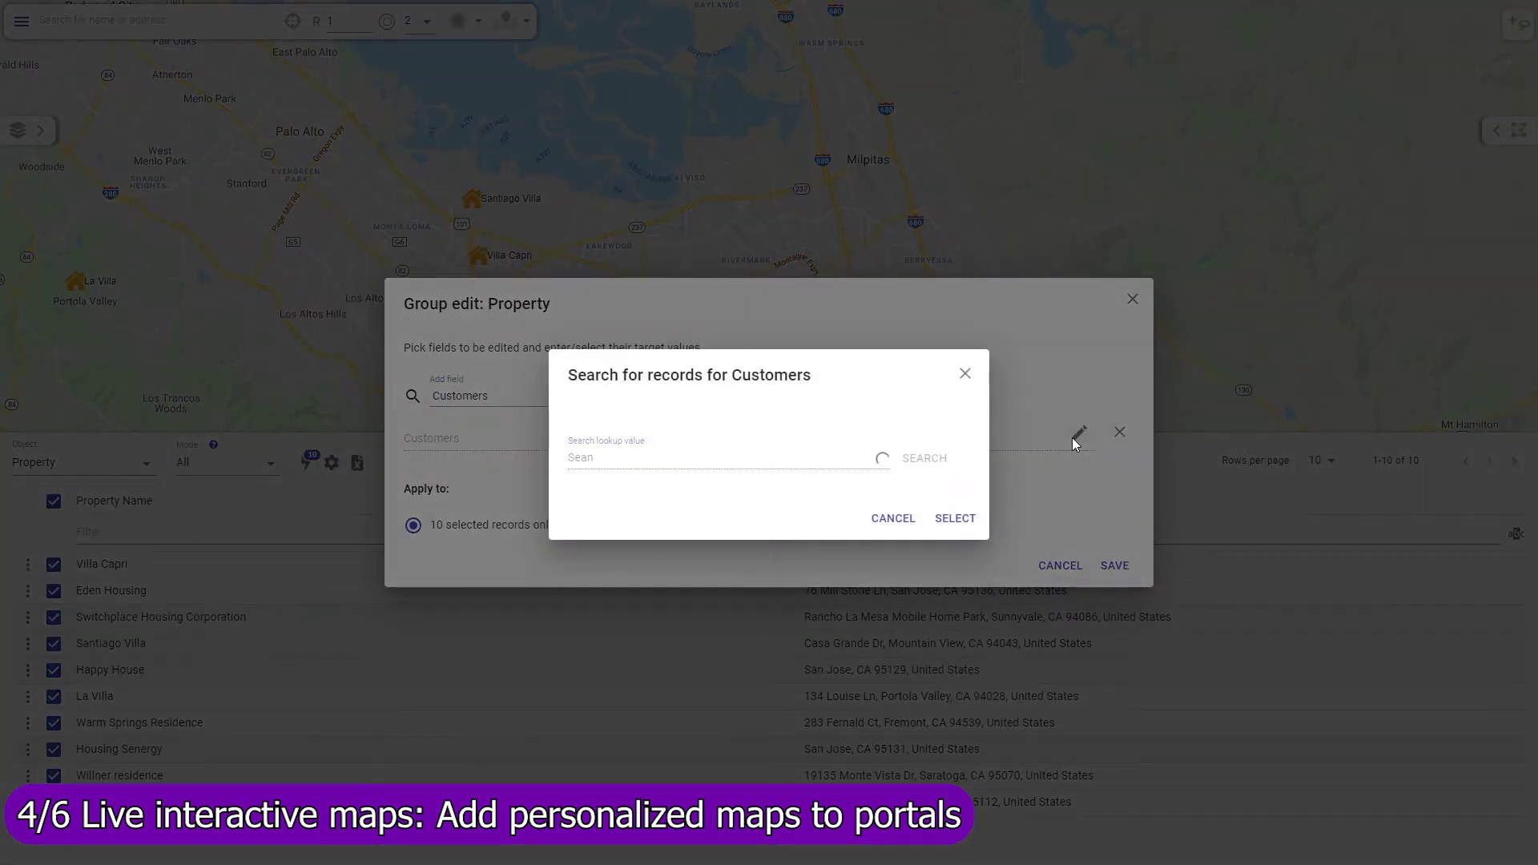
left_click(583, 480)
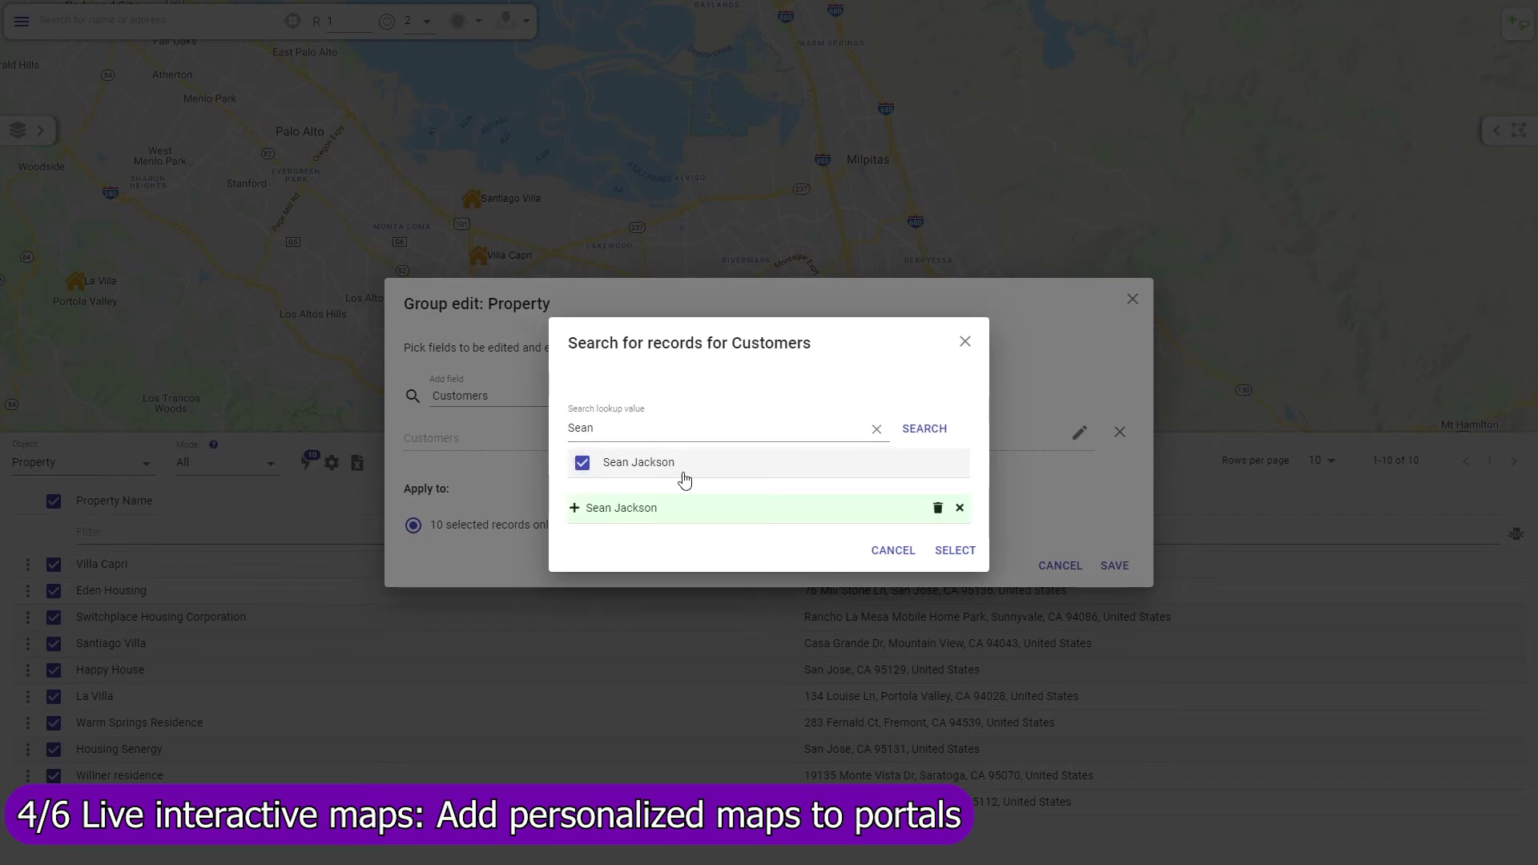
left_click(956, 553)
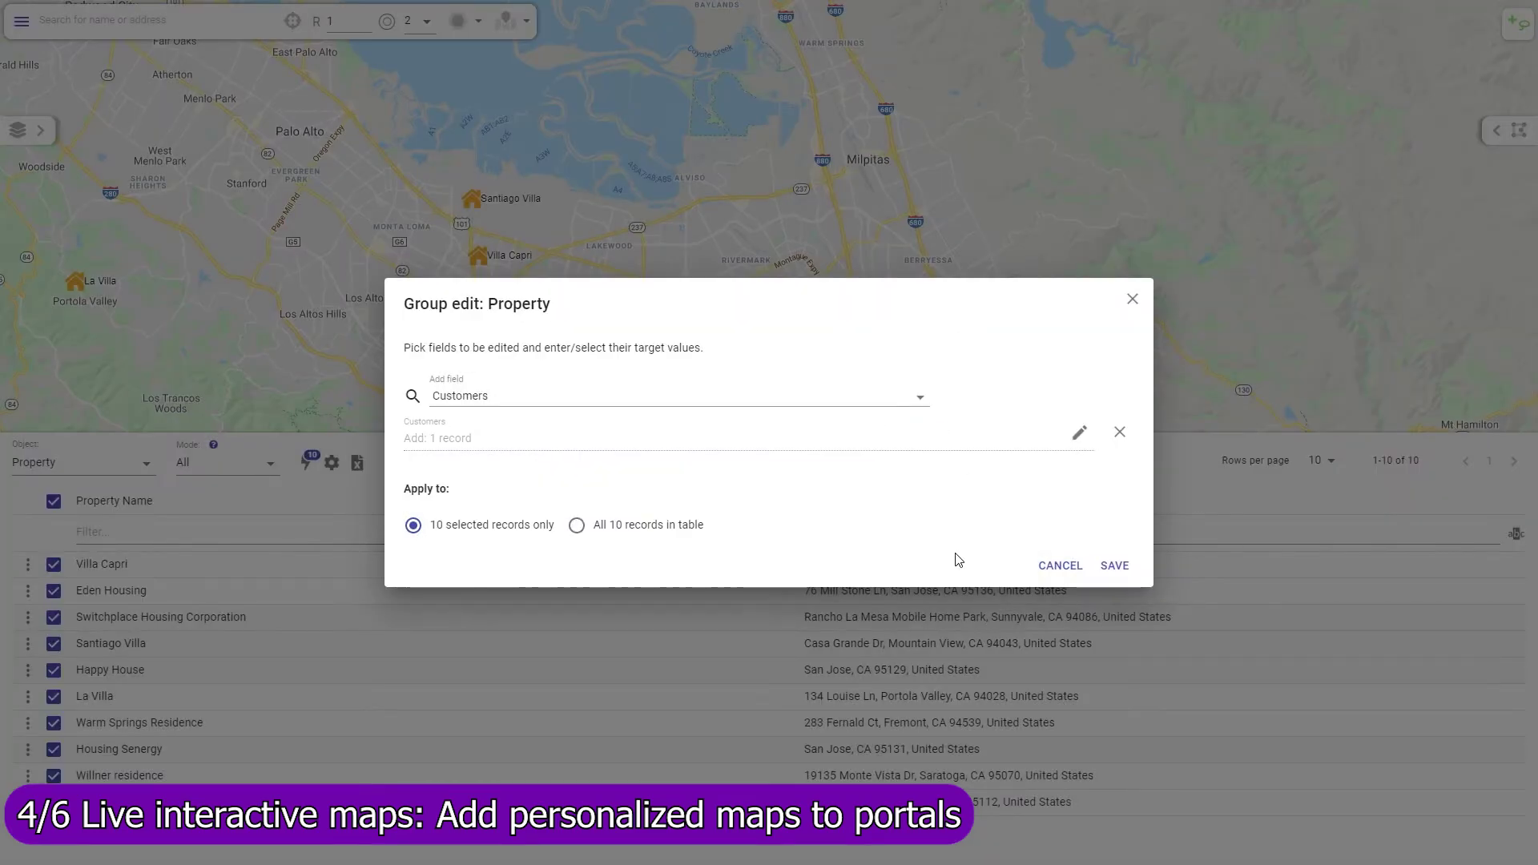
left_click(1114, 566)
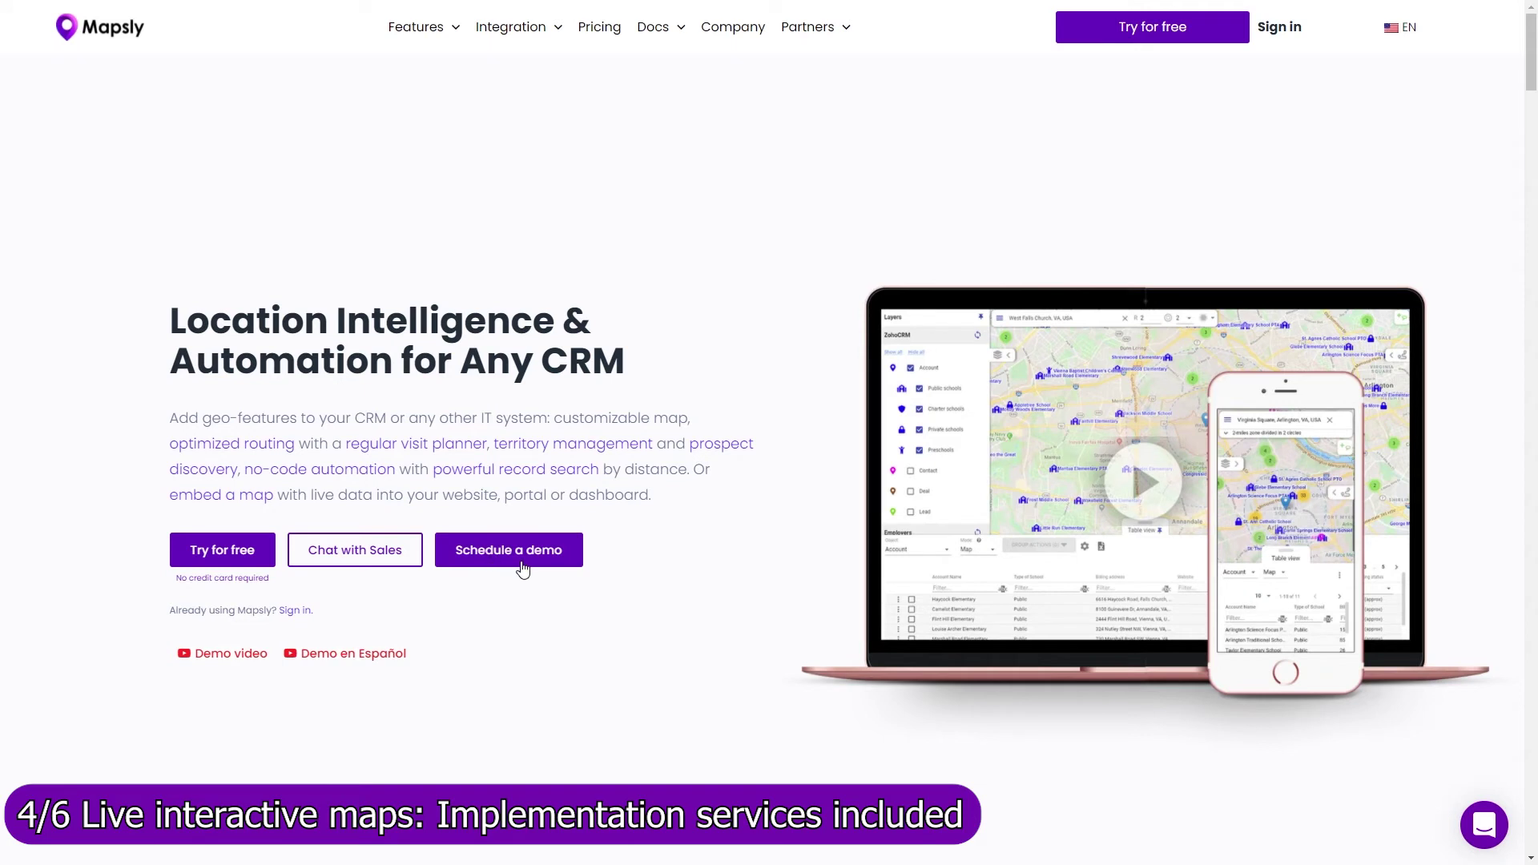
- Open the Intercom chat messenger on the Mapsly homepage
left_click(1465, 846)
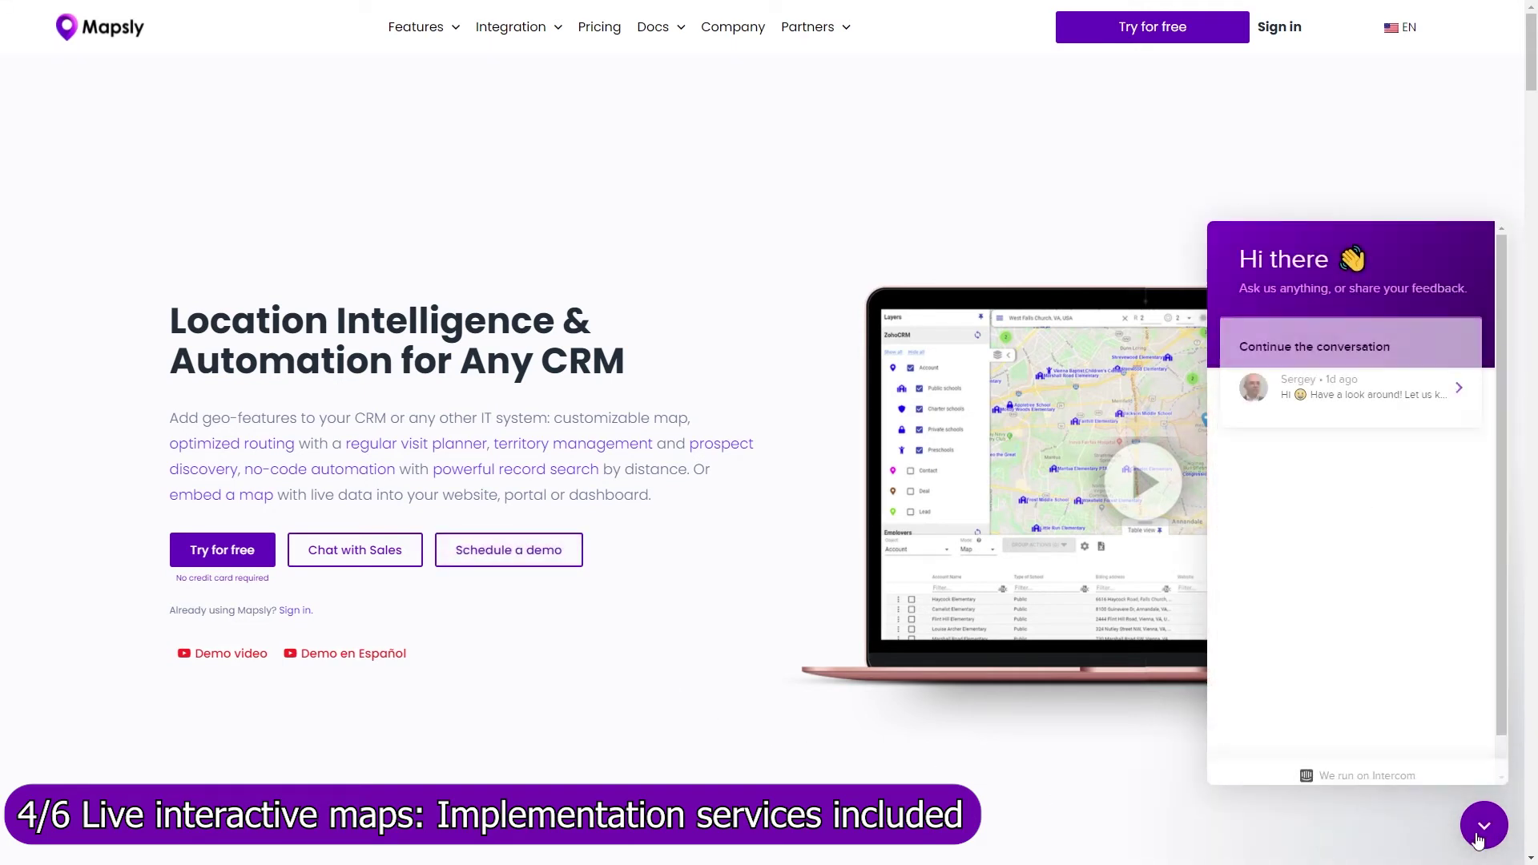
scroll(1311, 639, "down", 1)
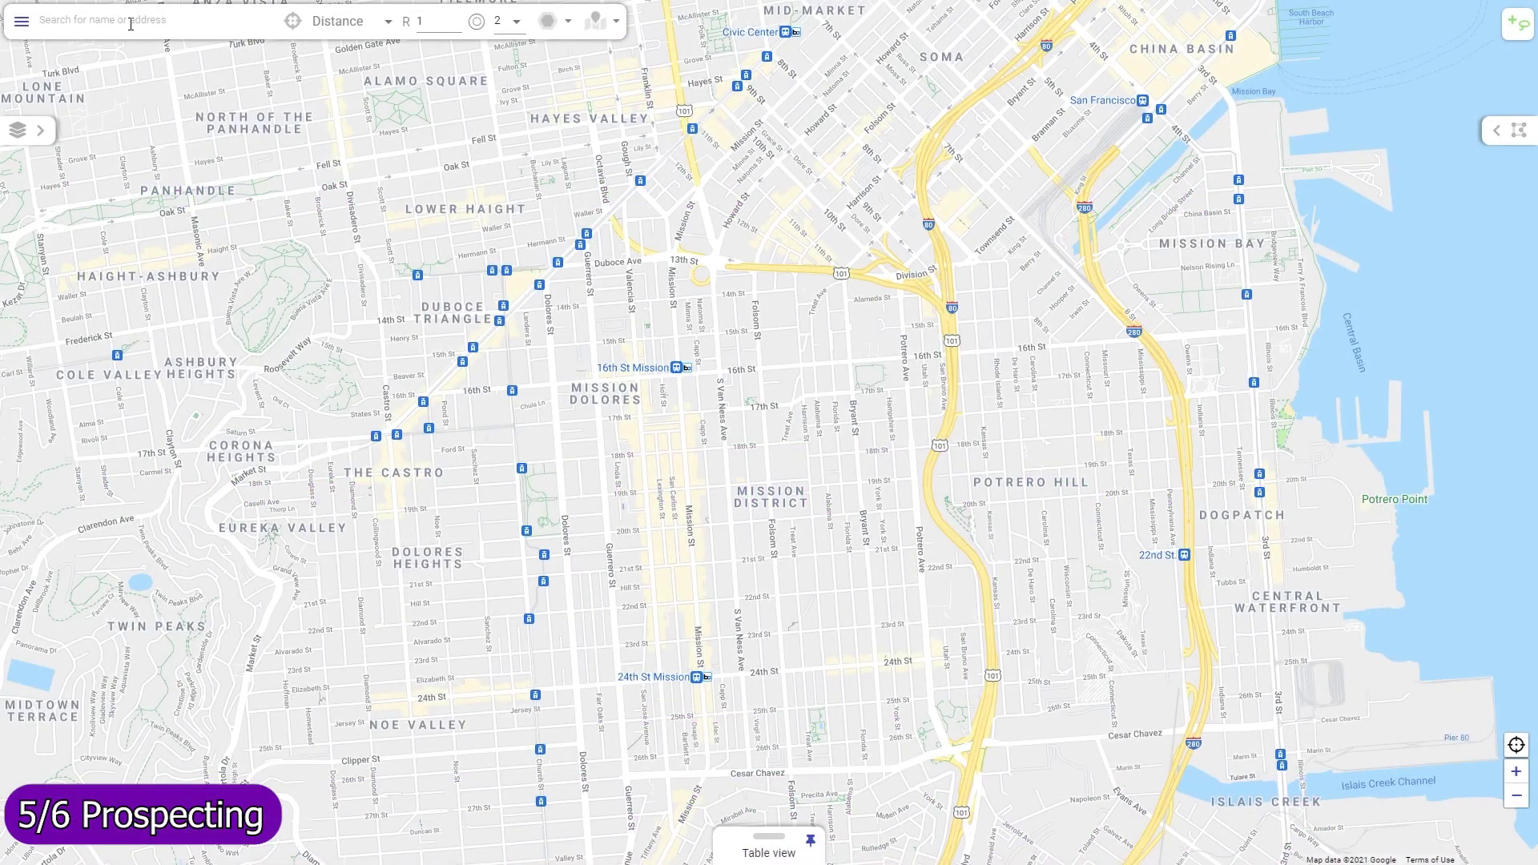
- Find 'medical center' prospects on the map and view One Medical's business details
left_click(130, 24)
type("medica")
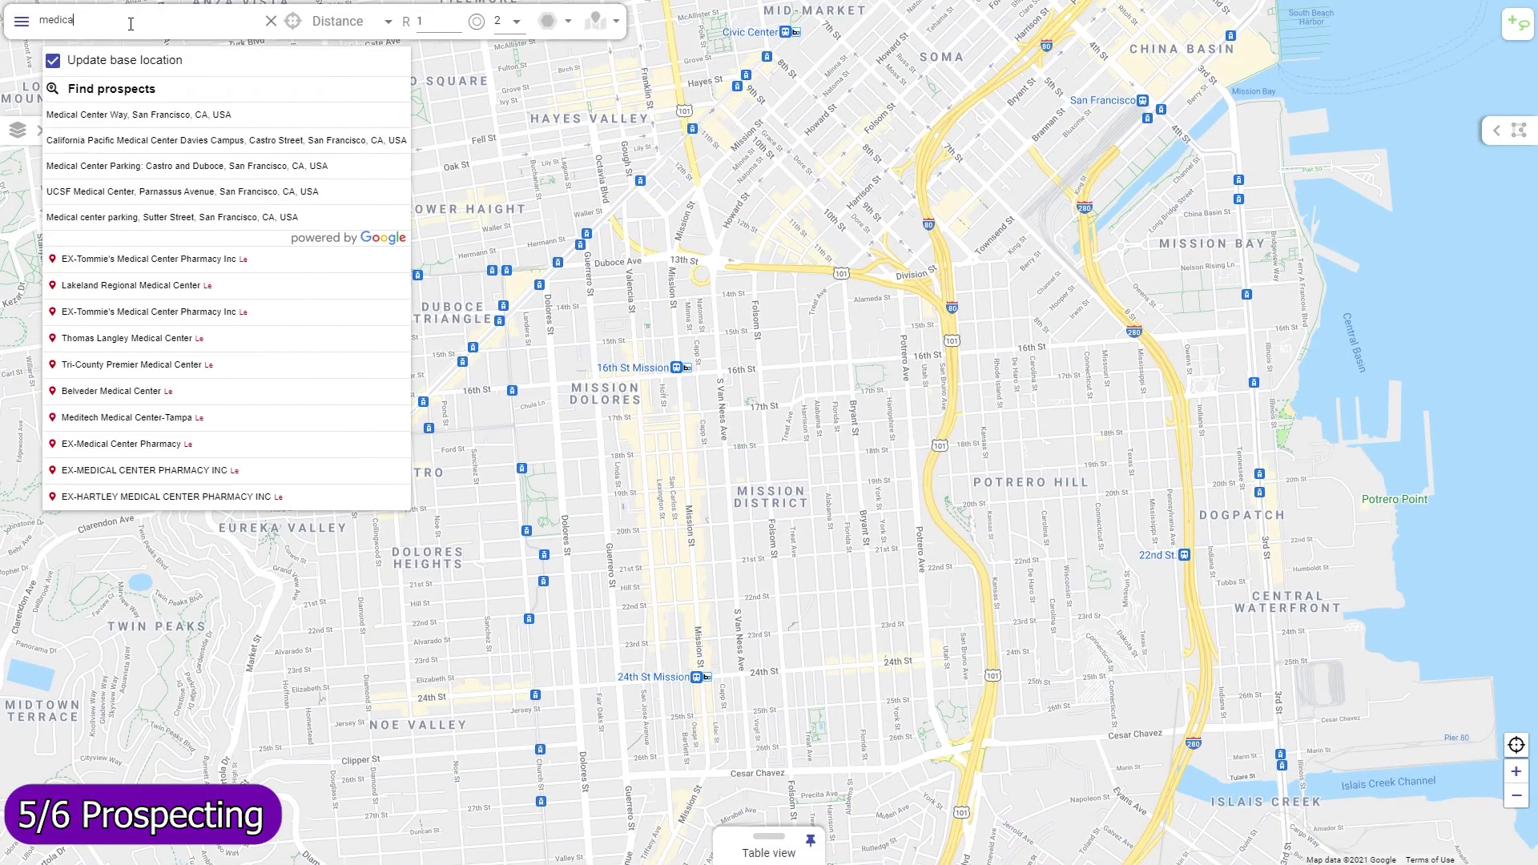
type("l center")
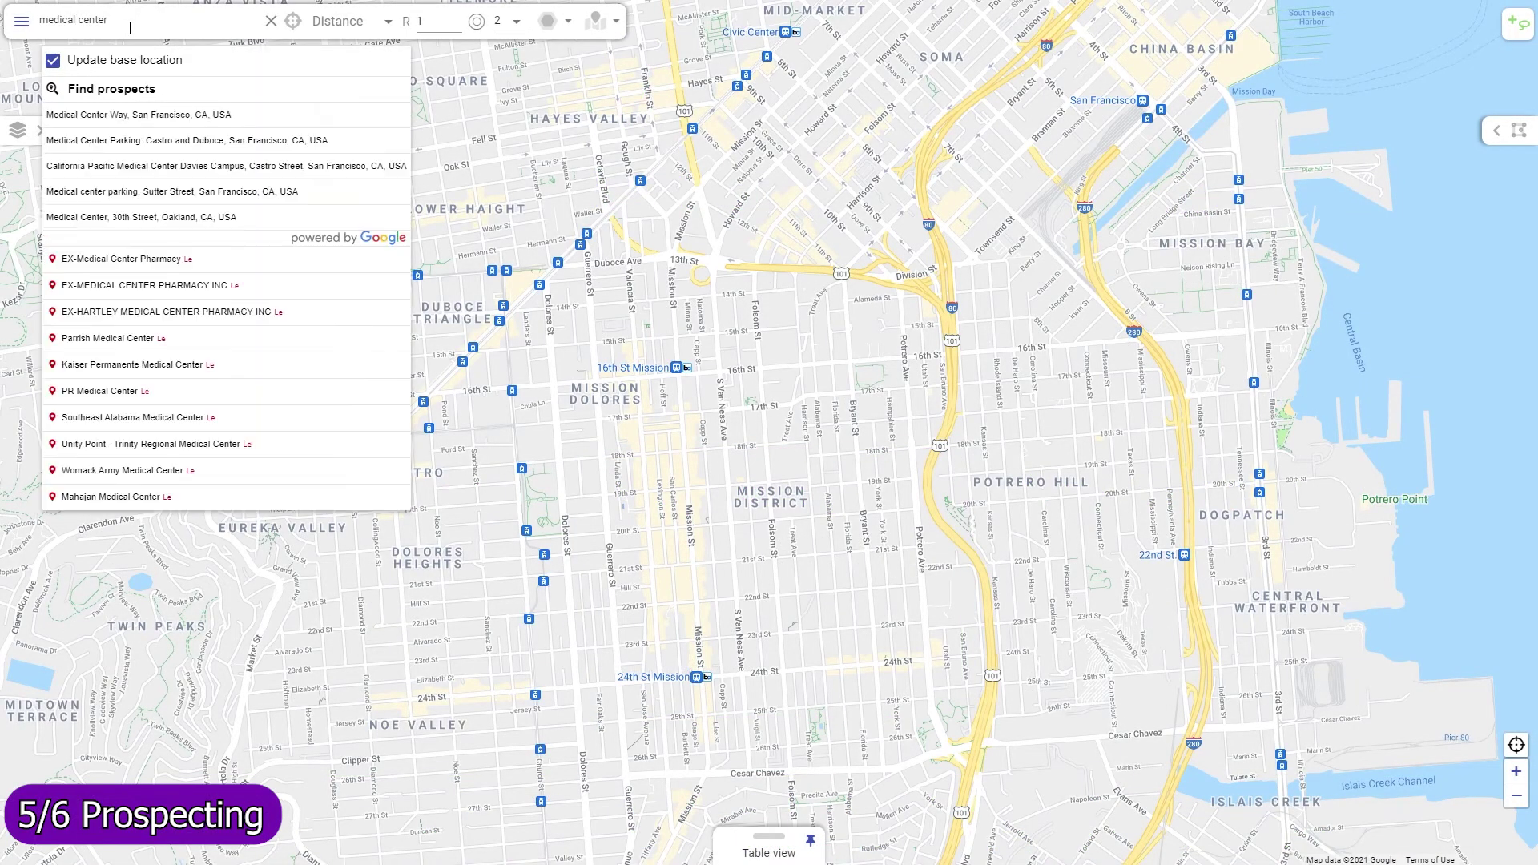
left_click(118, 90)
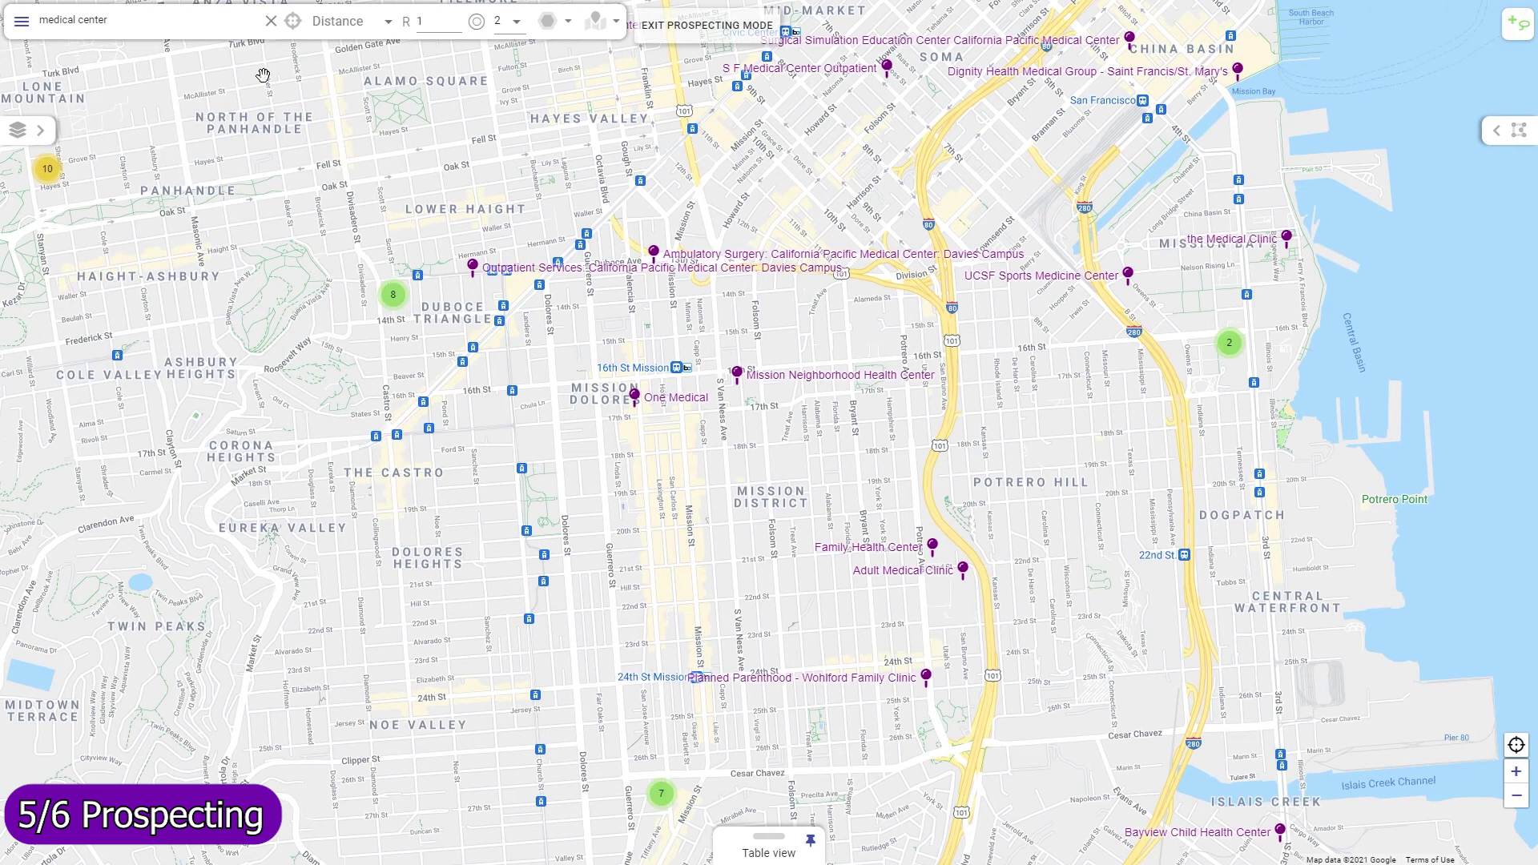
left_click(637, 407)
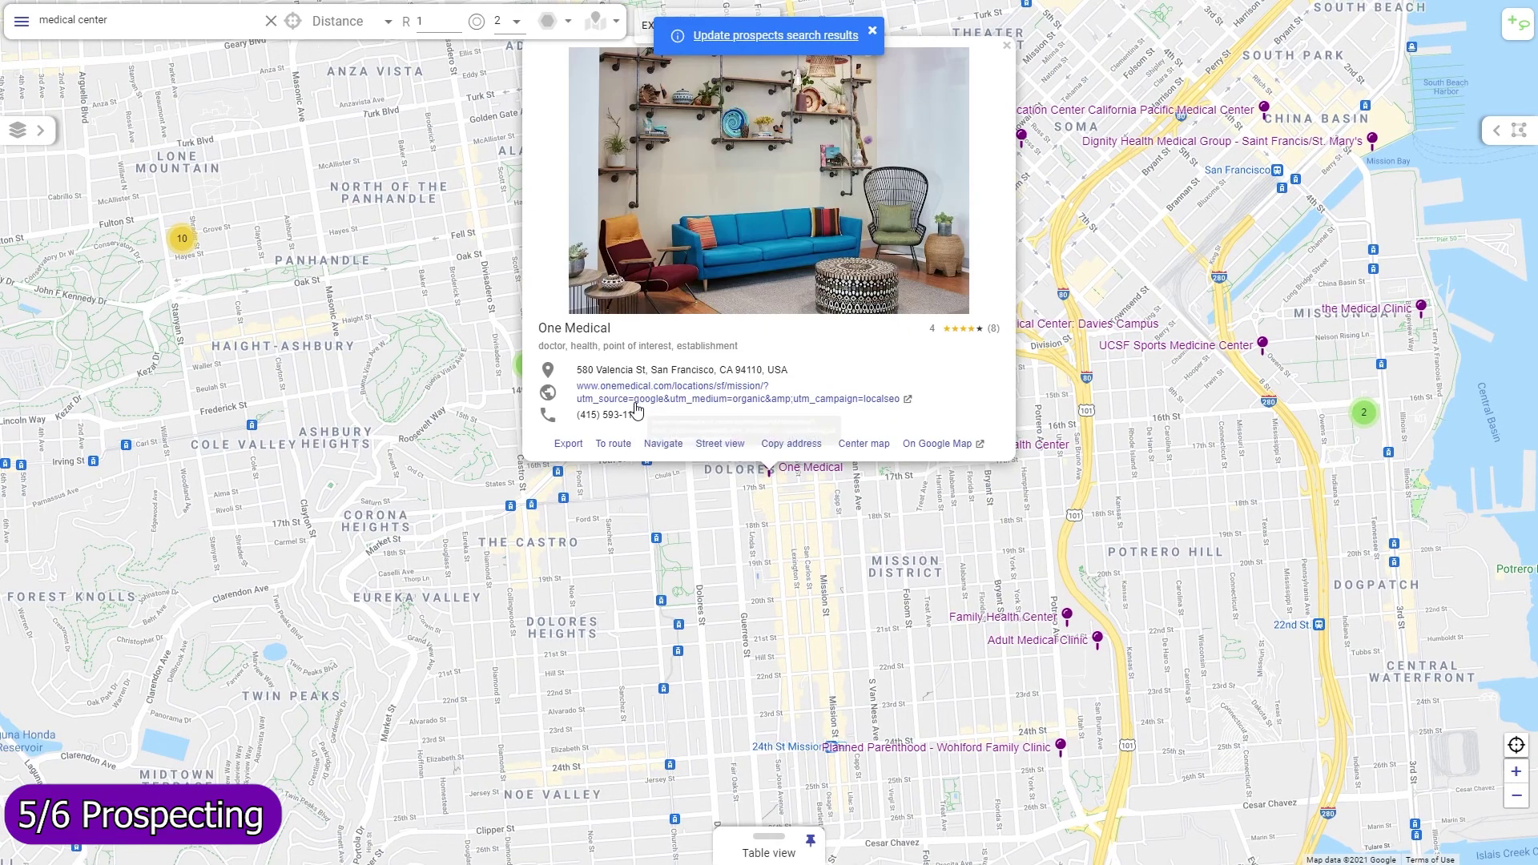
- Start exporting the prospect as an Account and expand the field mapping
left_click(564, 445)
left_click(564, 450)
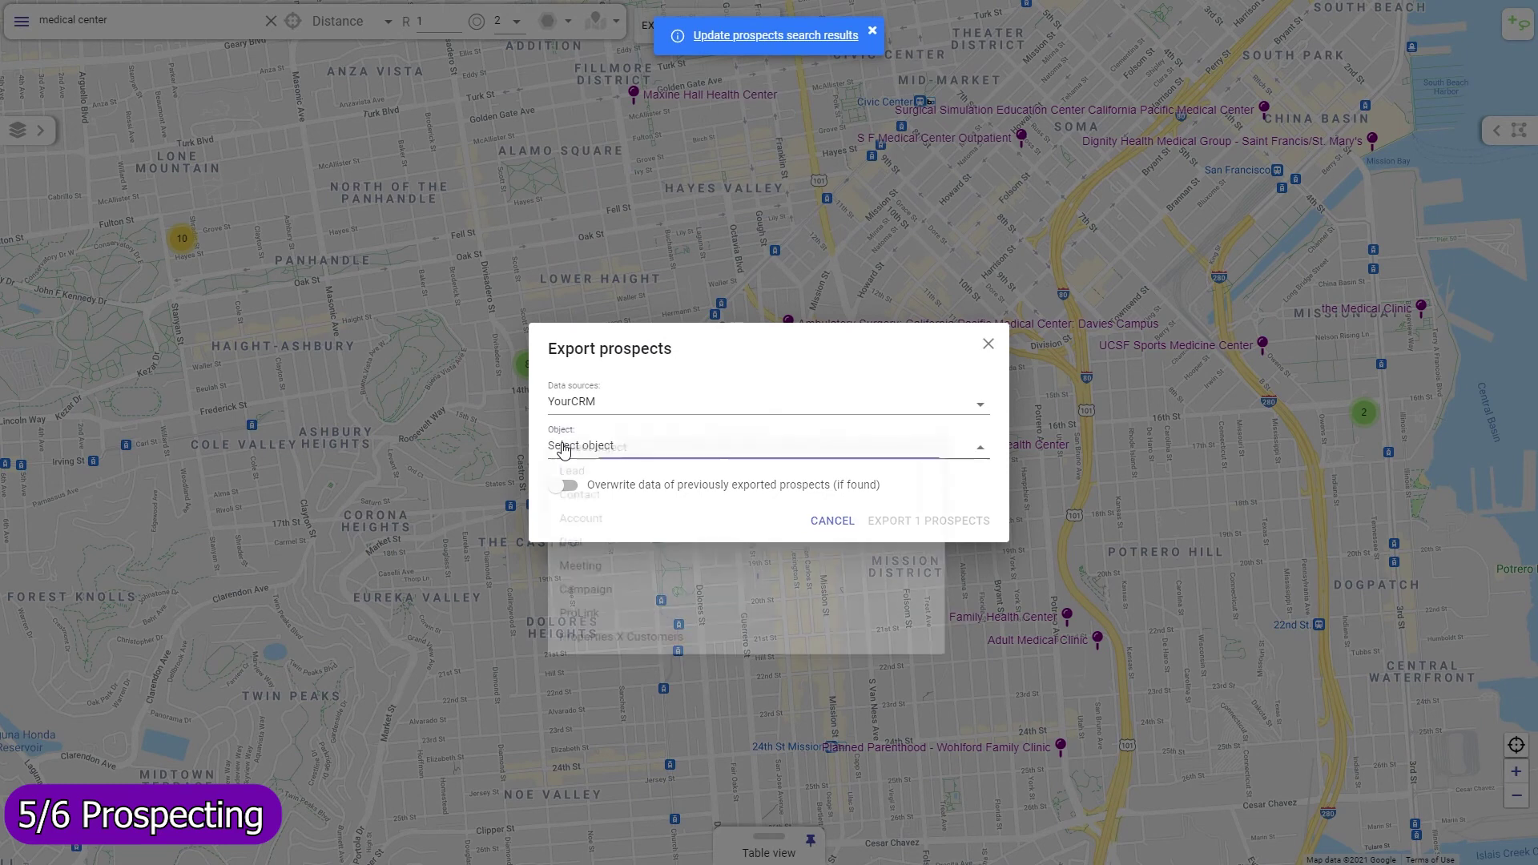
left_click(572, 533)
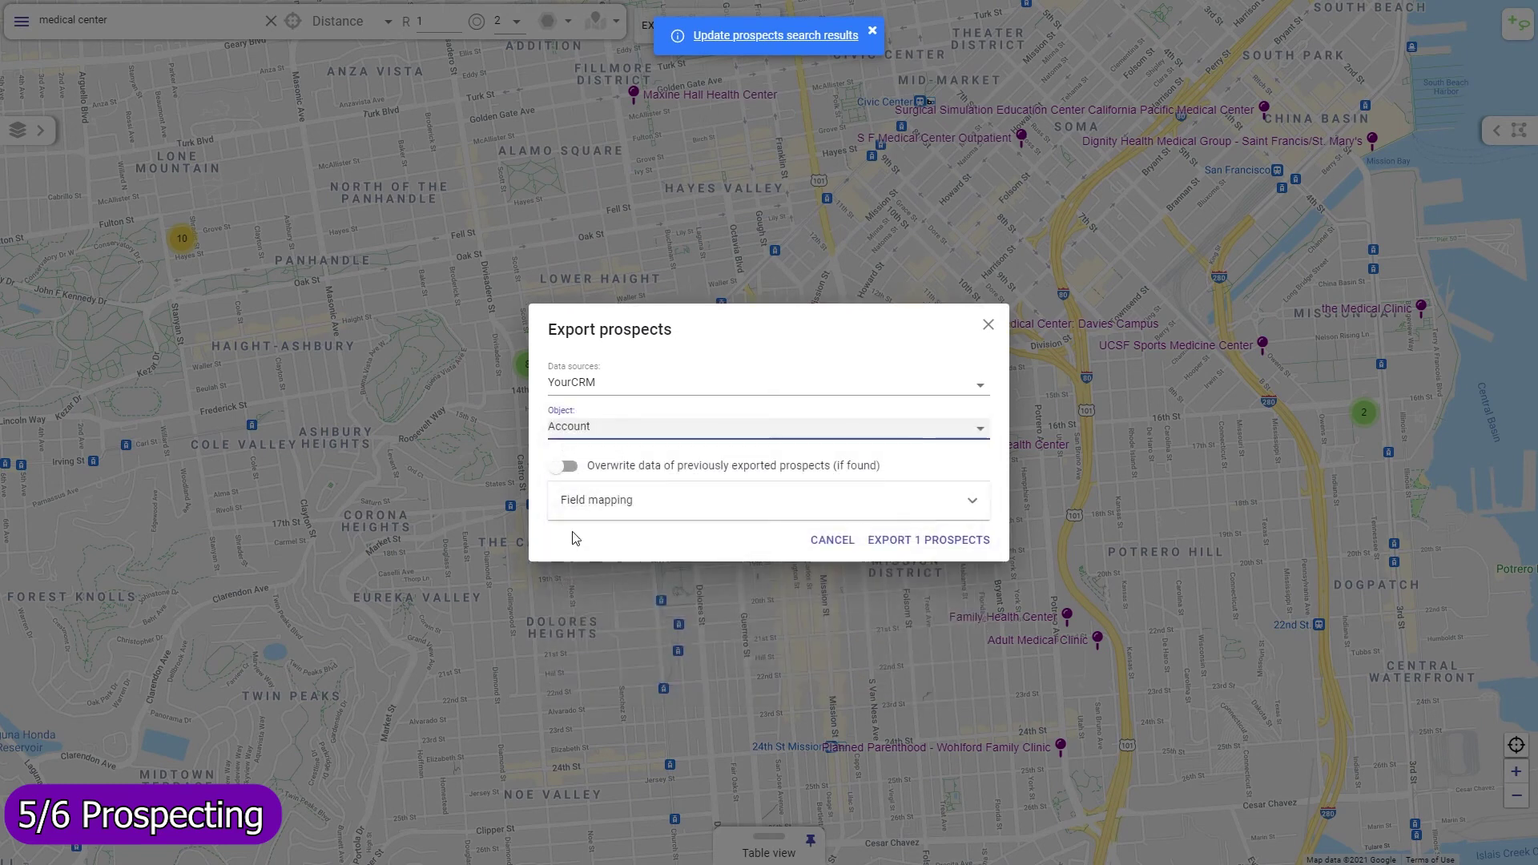
left_click(679, 507)
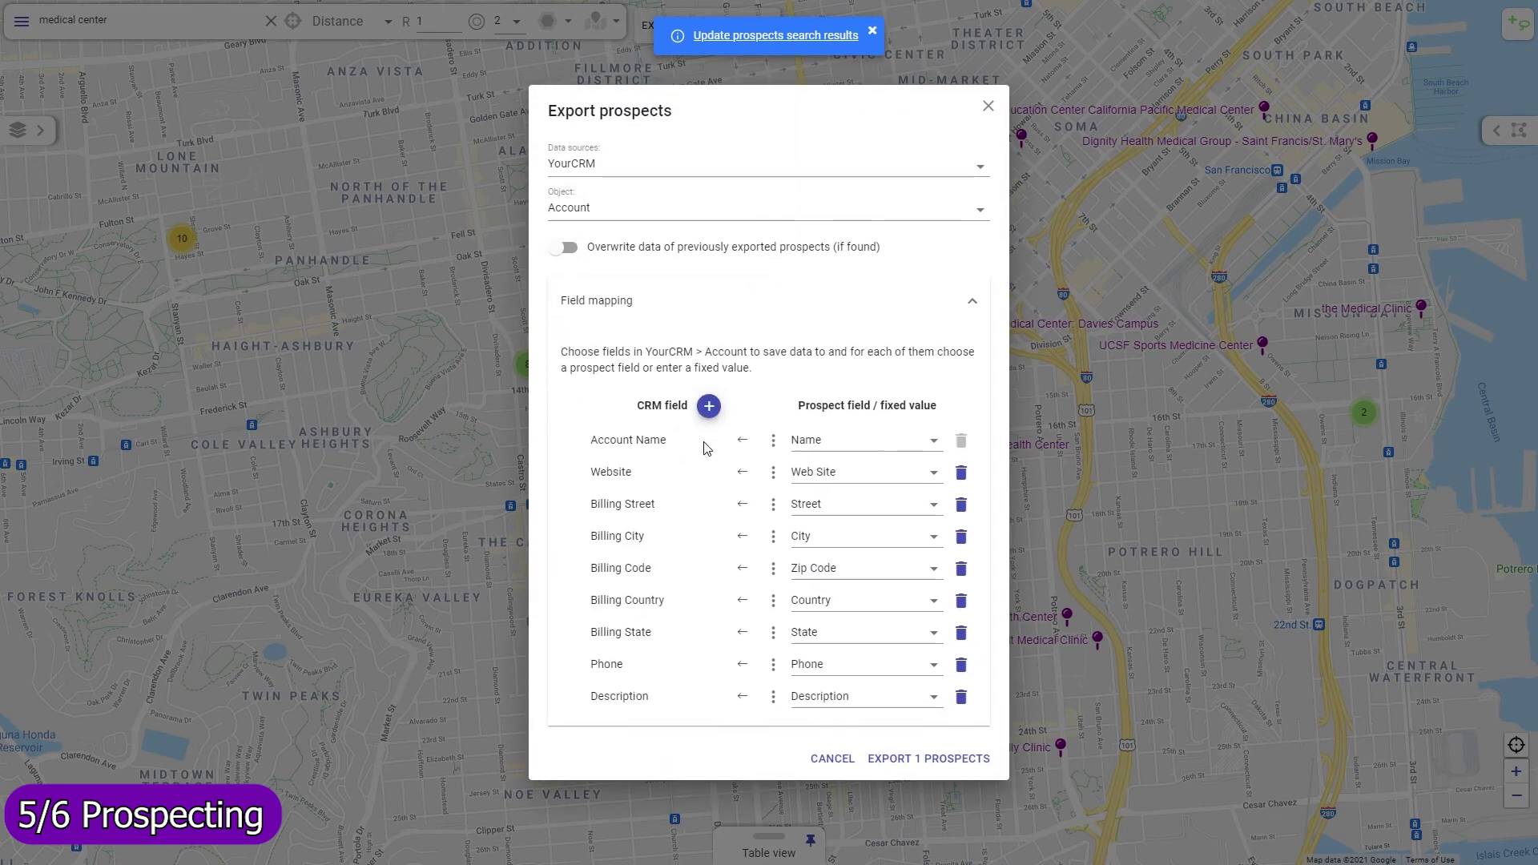
- Map the CRM Notes field to the prospect's Rating
left_click(709, 406)
type("note")
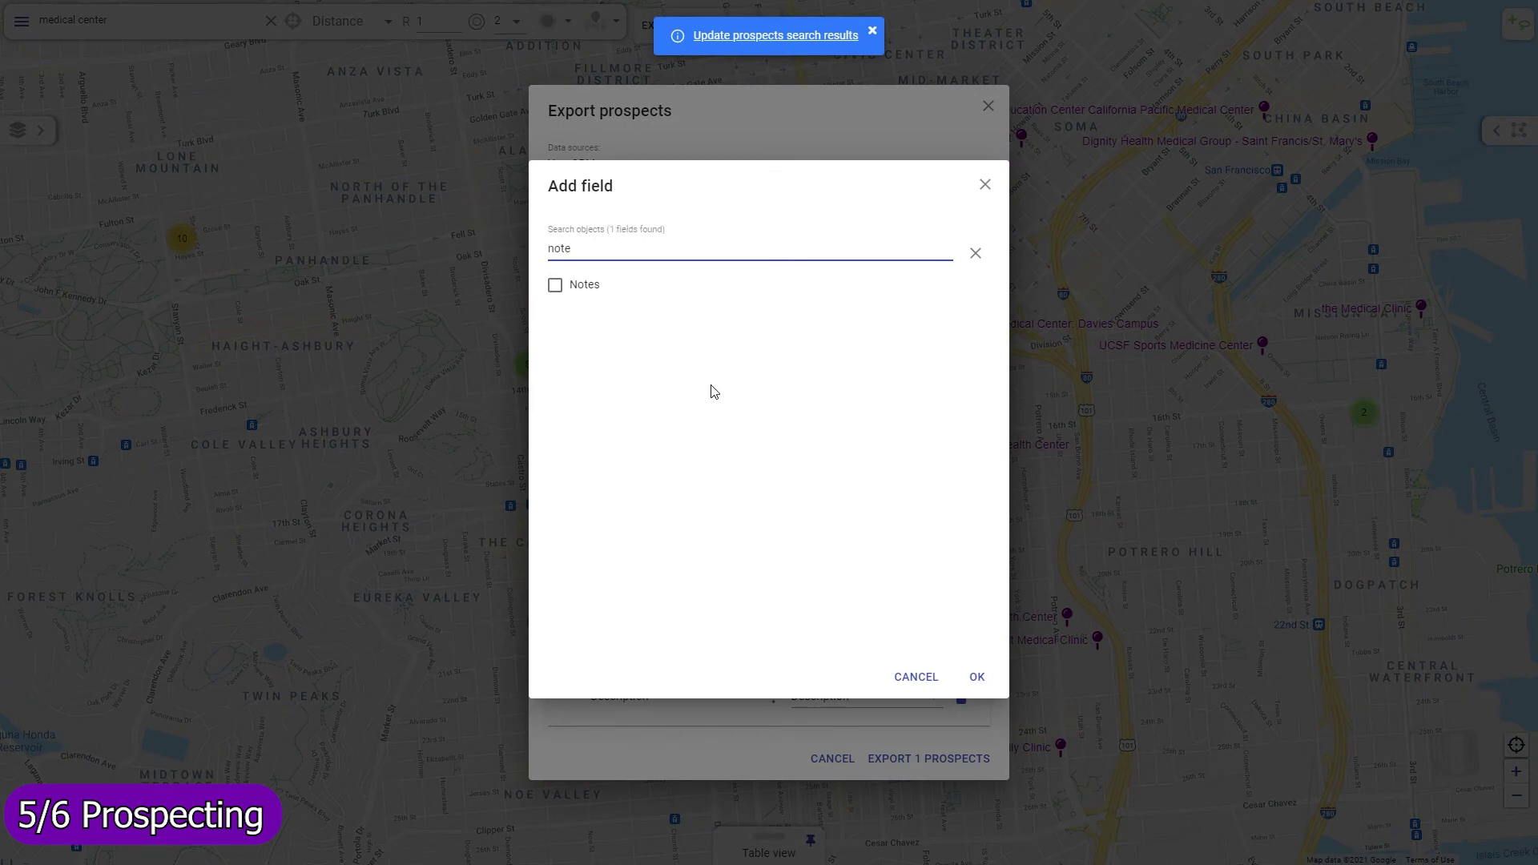
left_click(556, 288)
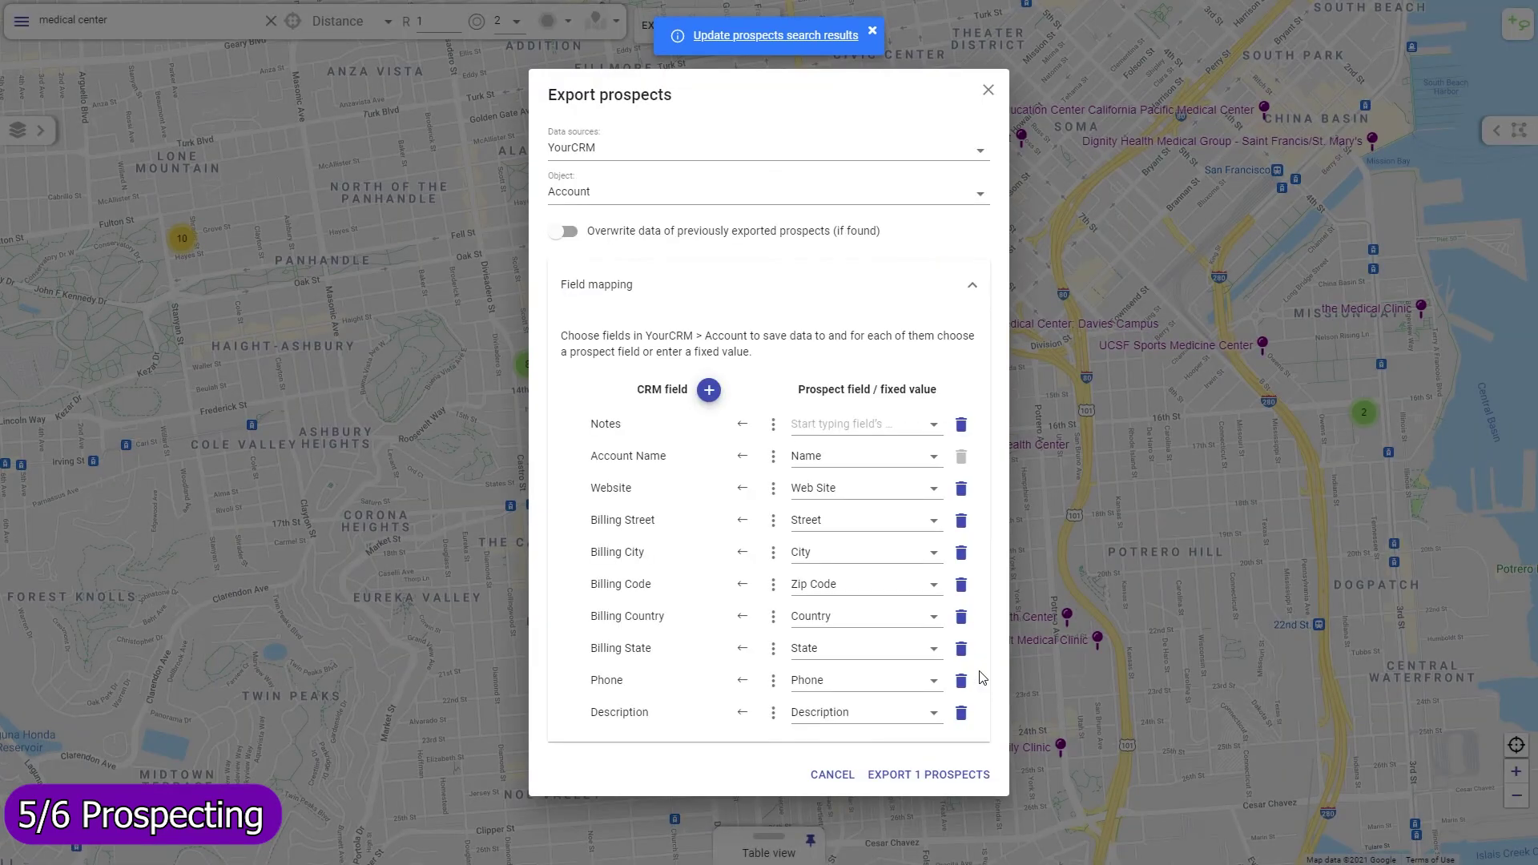
left_click(912, 426)
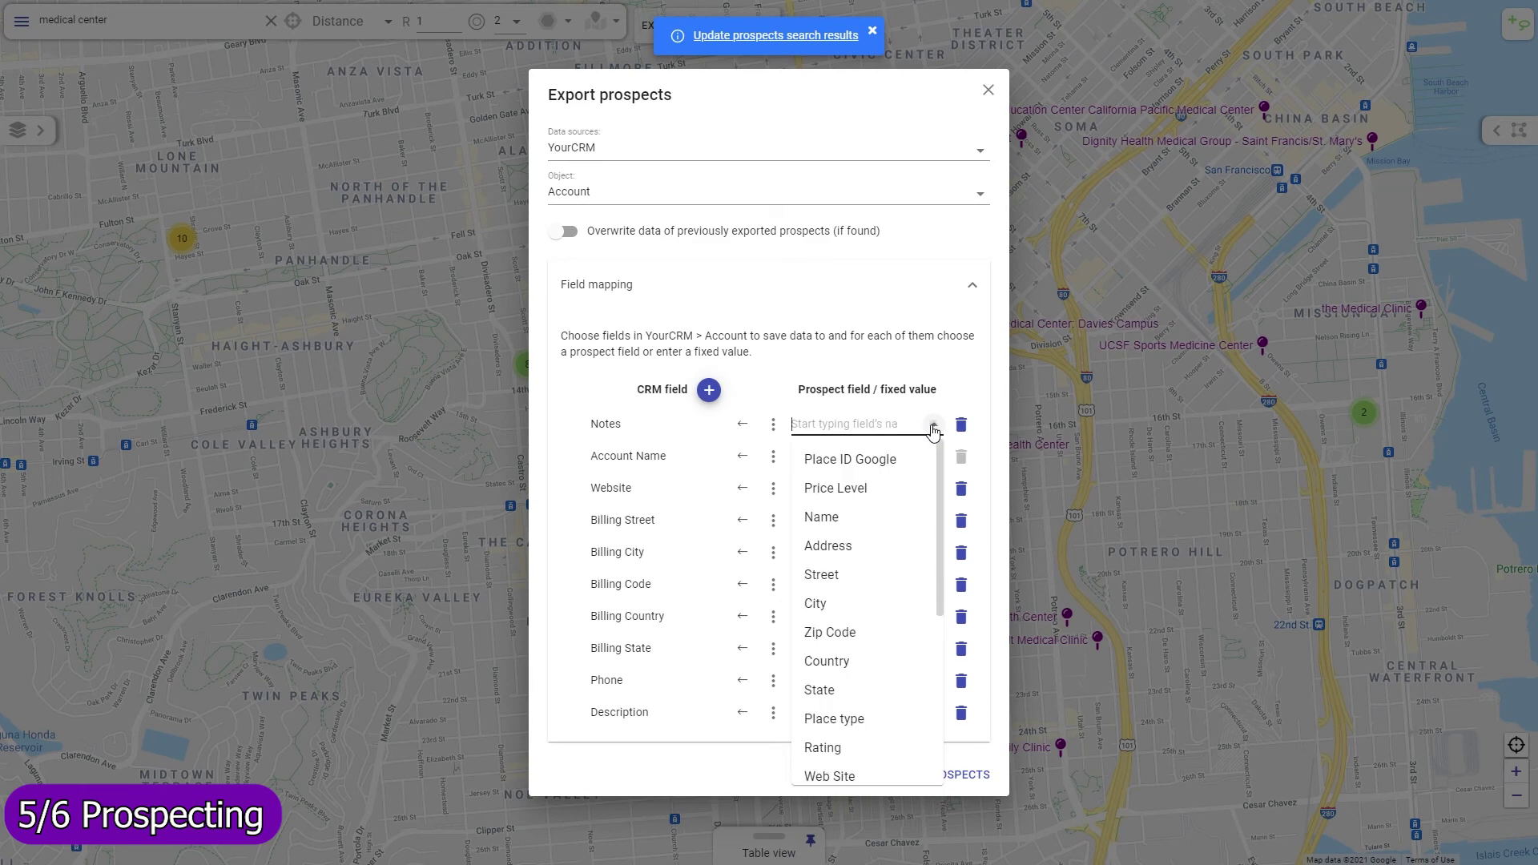
left_click(842, 750)
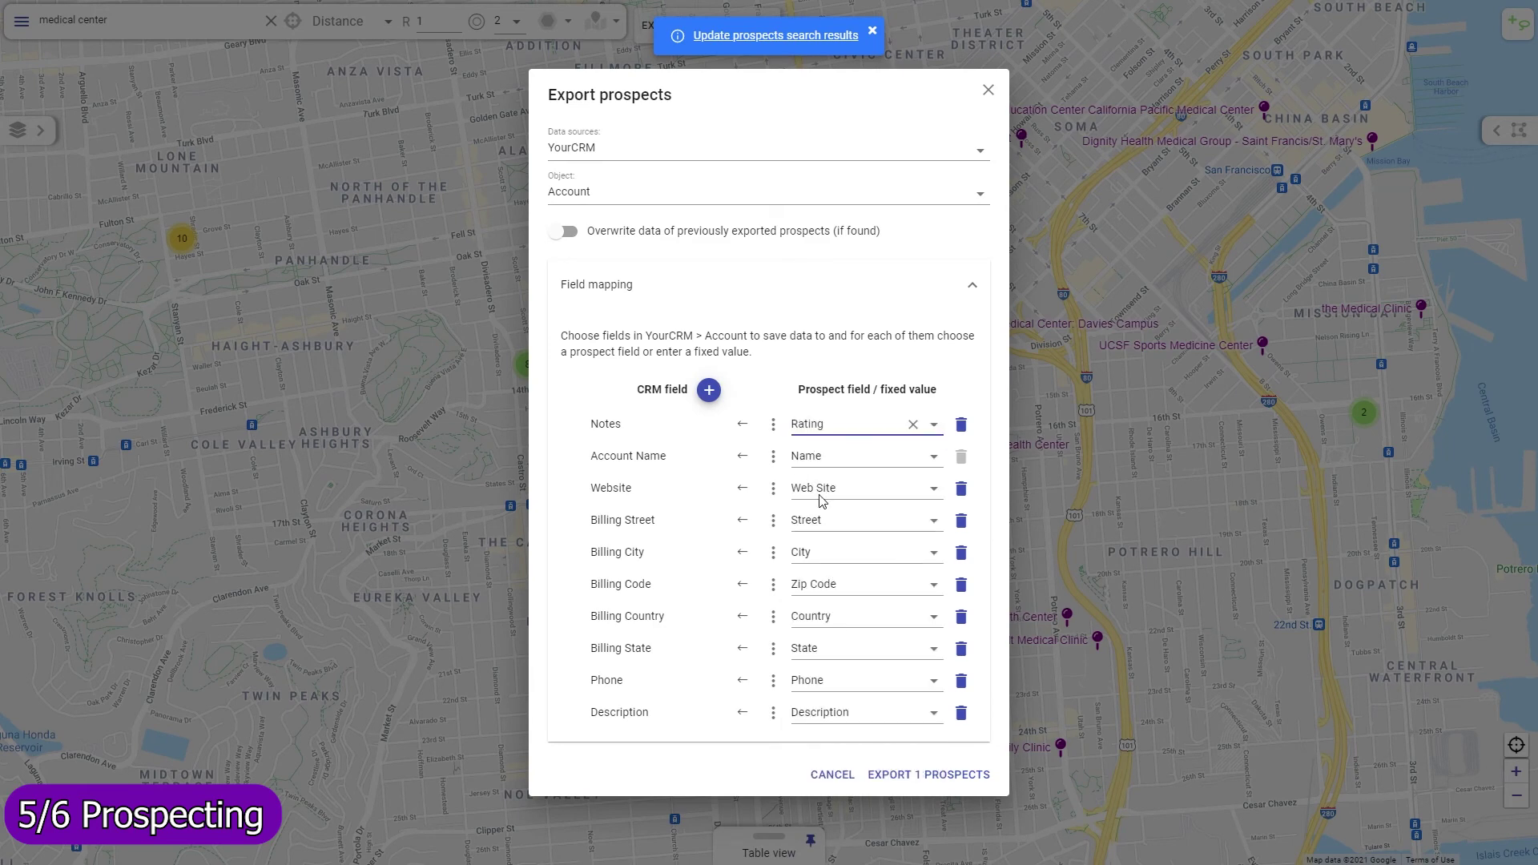
- Set Account Owner to a fixed looked-up user and export the 1 prospect to YourCRM
left_click(708, 390)
type("owne")
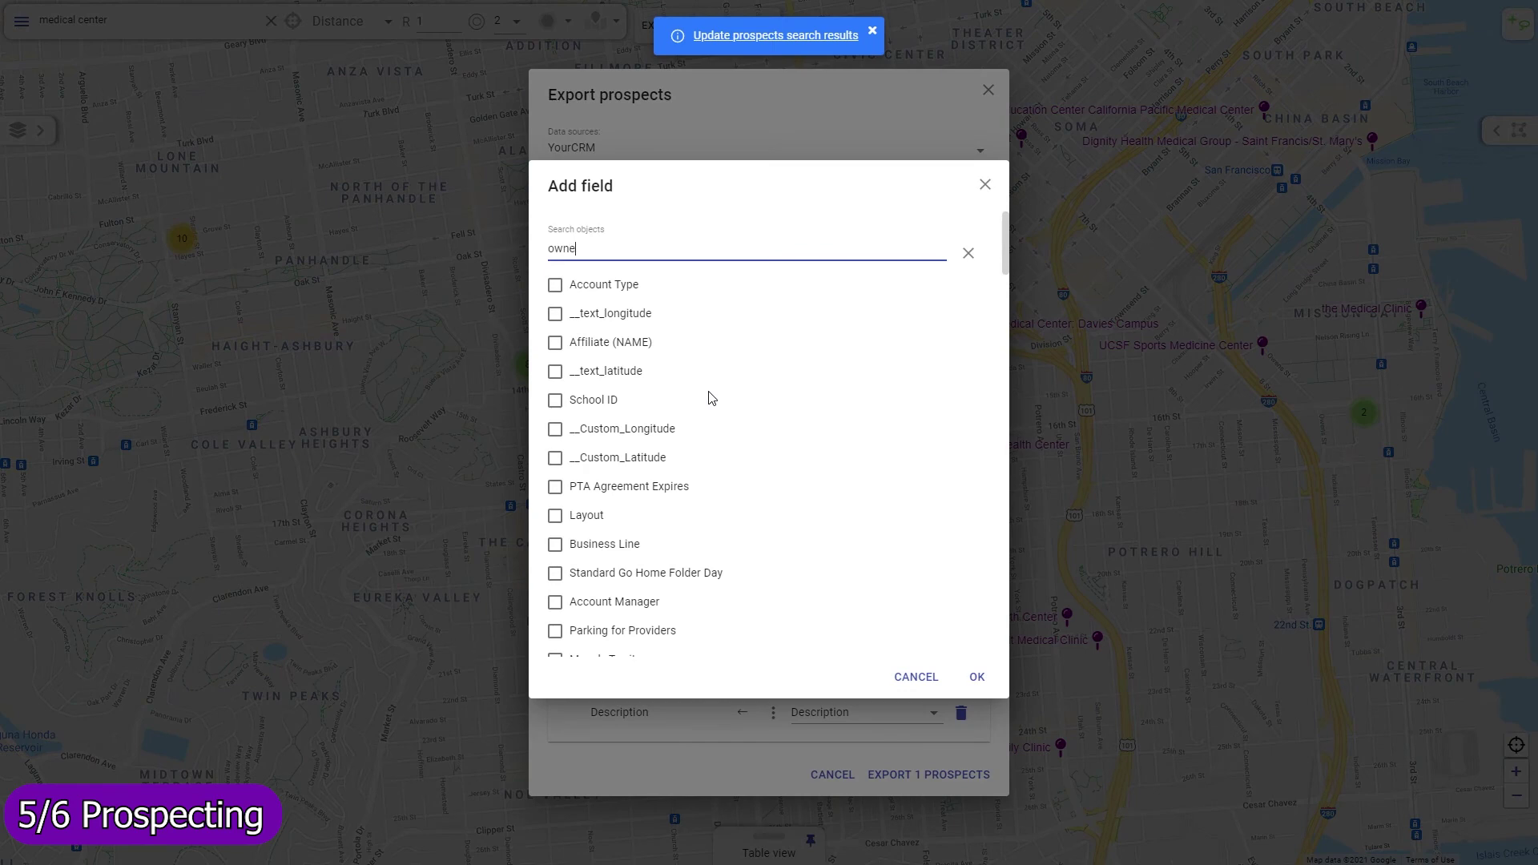
type("r")
left_click(556, 286)
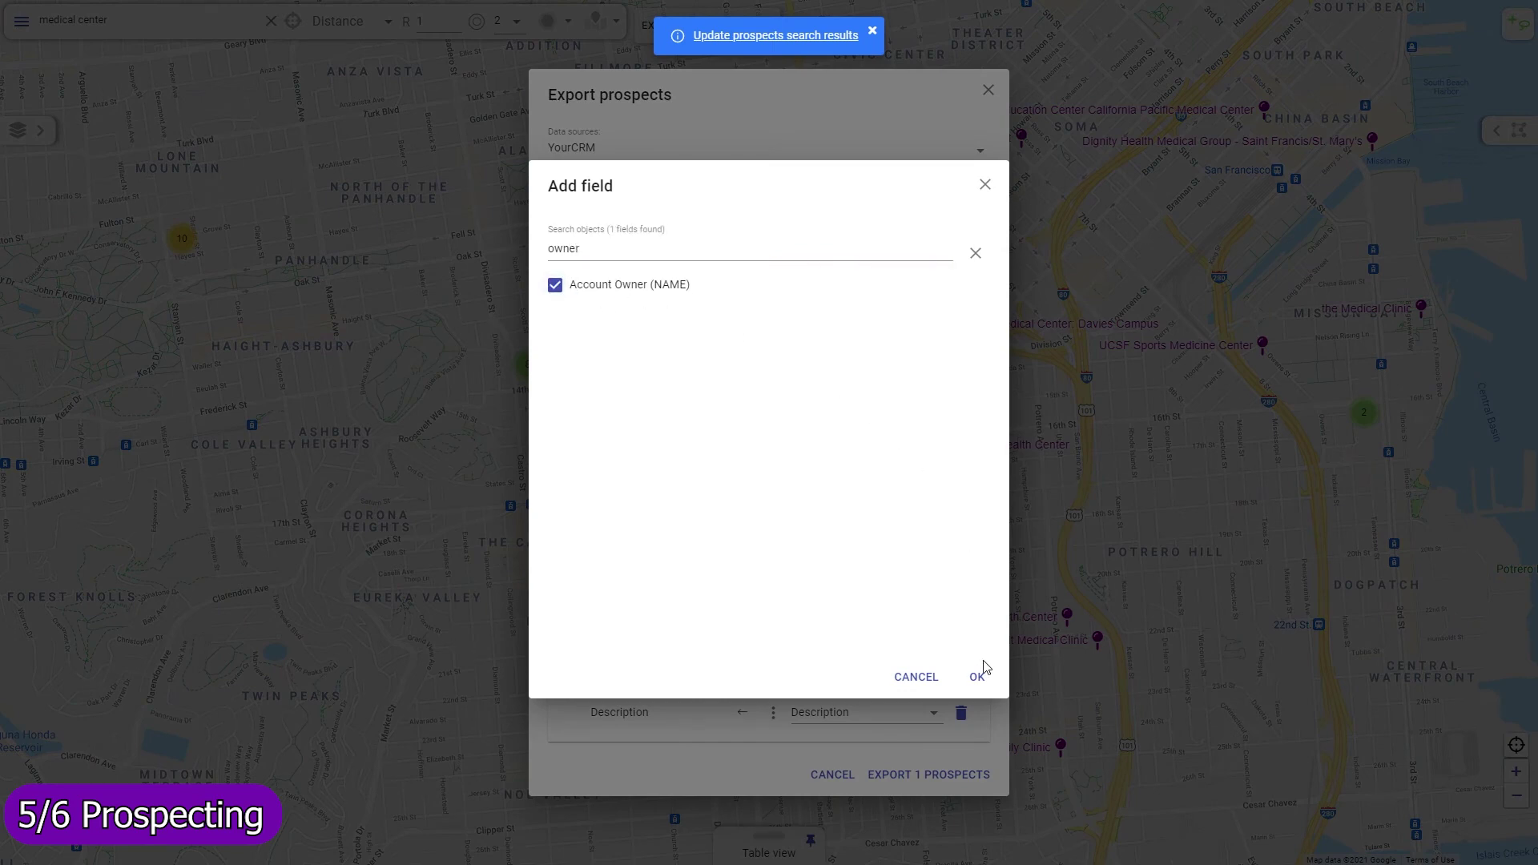
left_click(979, 676)
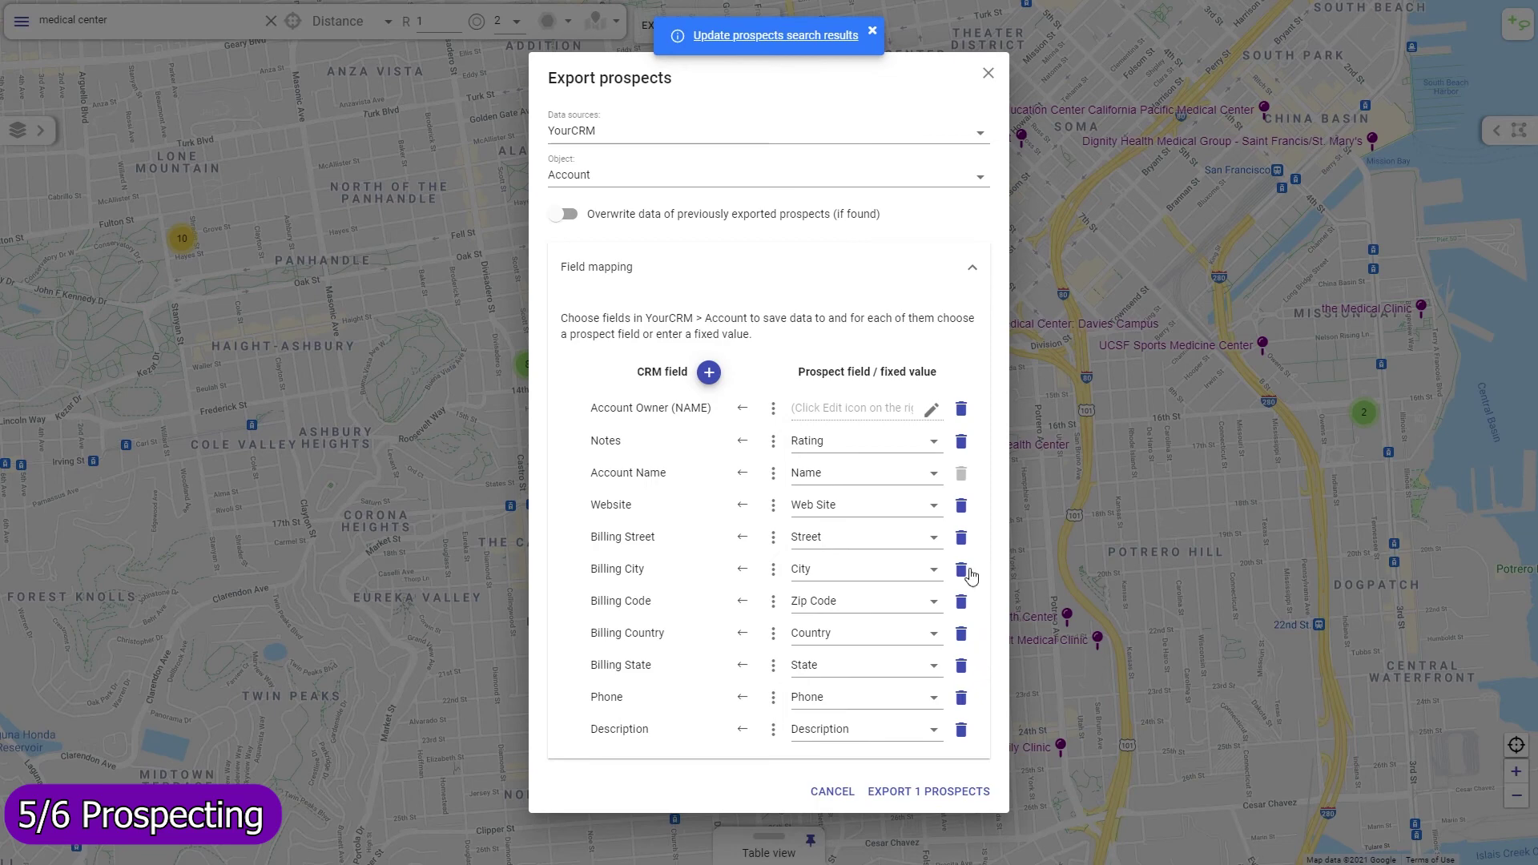
left_click(930, 410)
type("john")
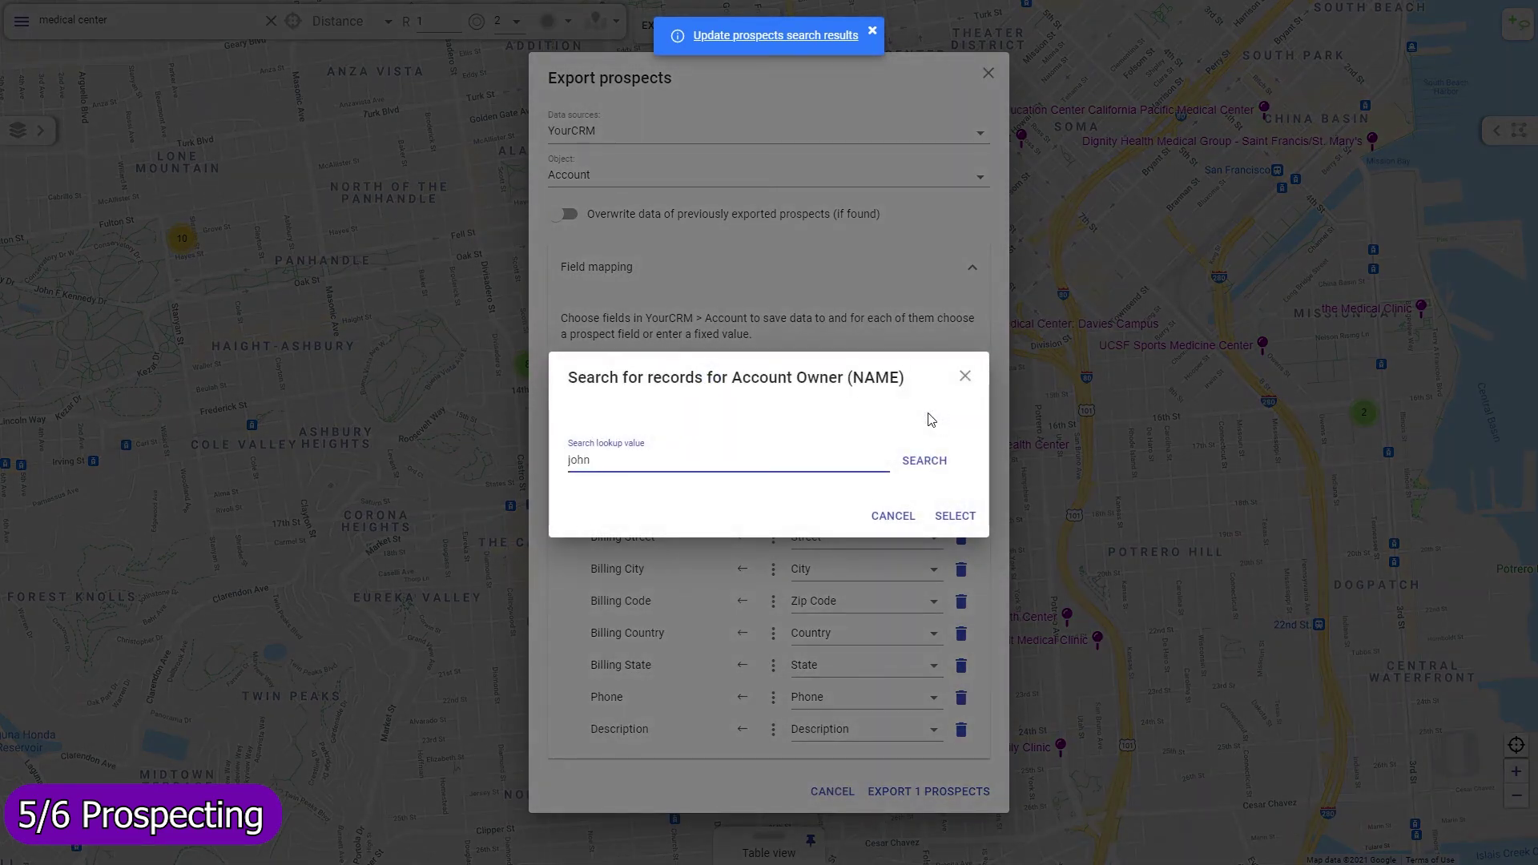
key("Return")
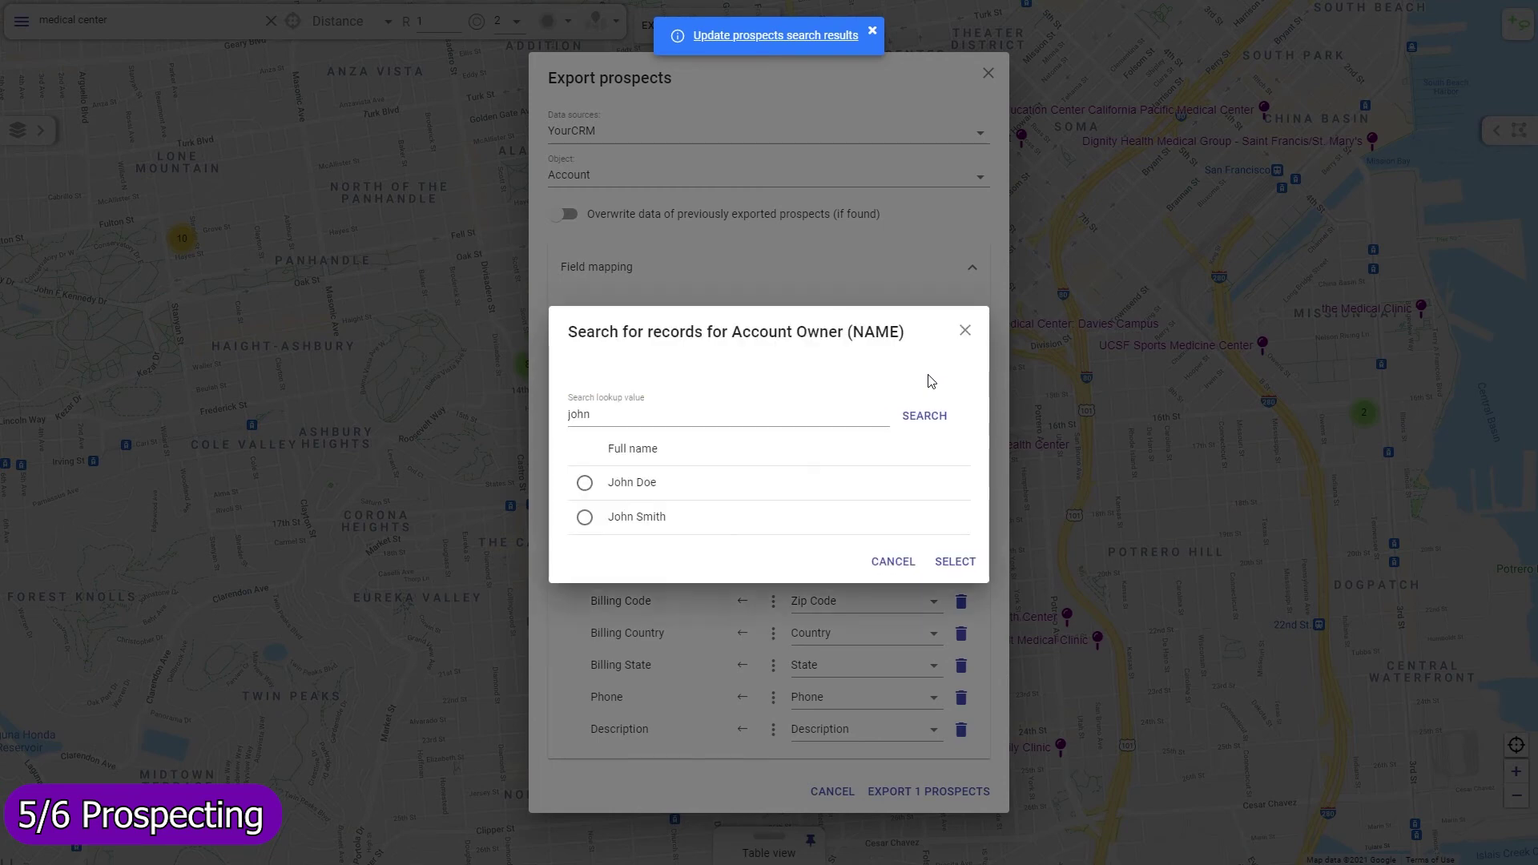
left_click(585, 483)
left_click(949, 562)
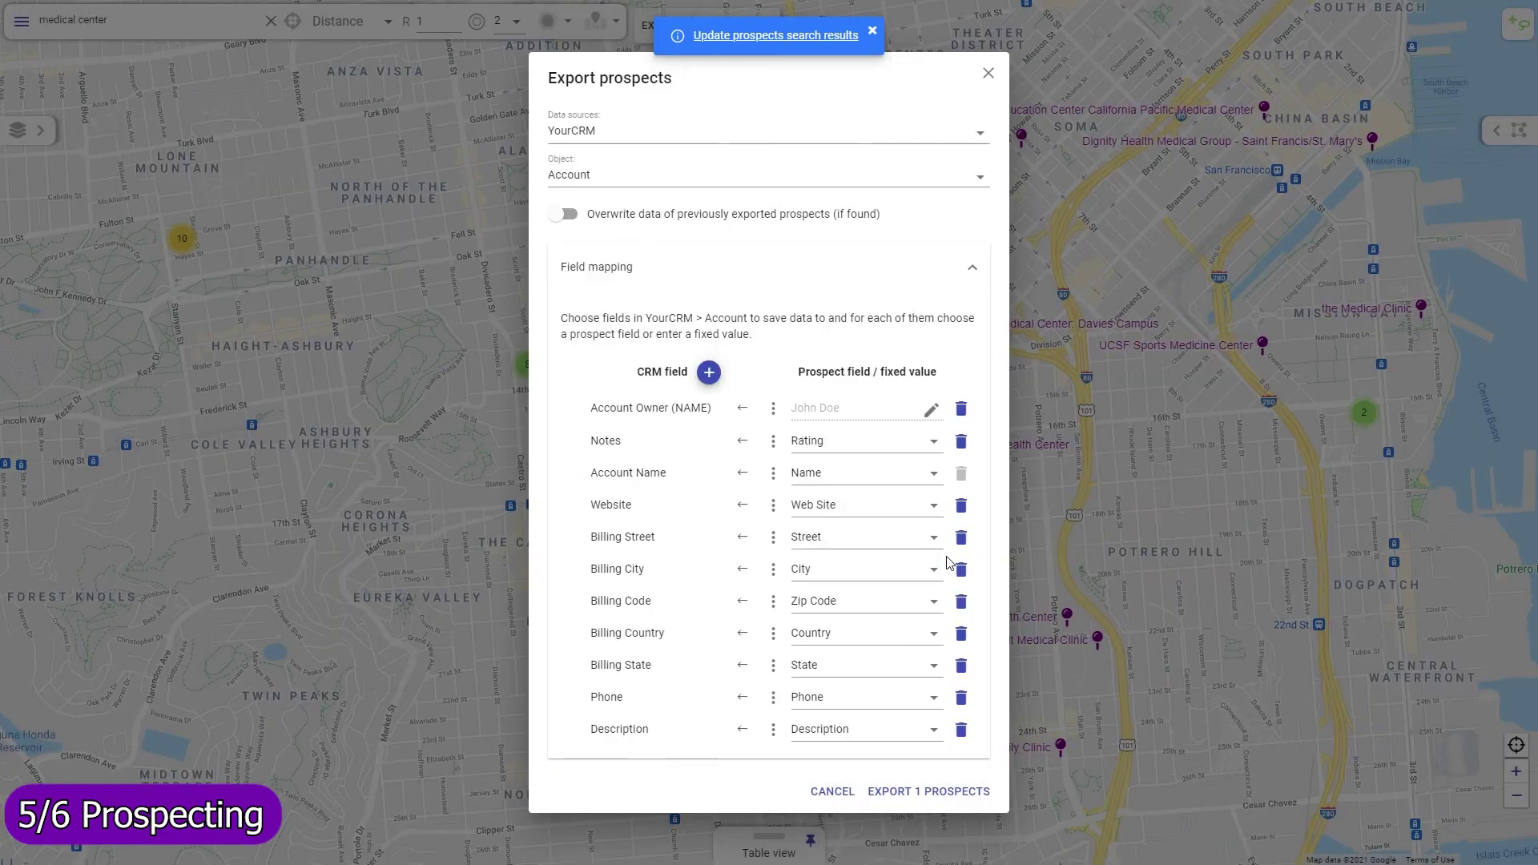
left_click(948, 791)
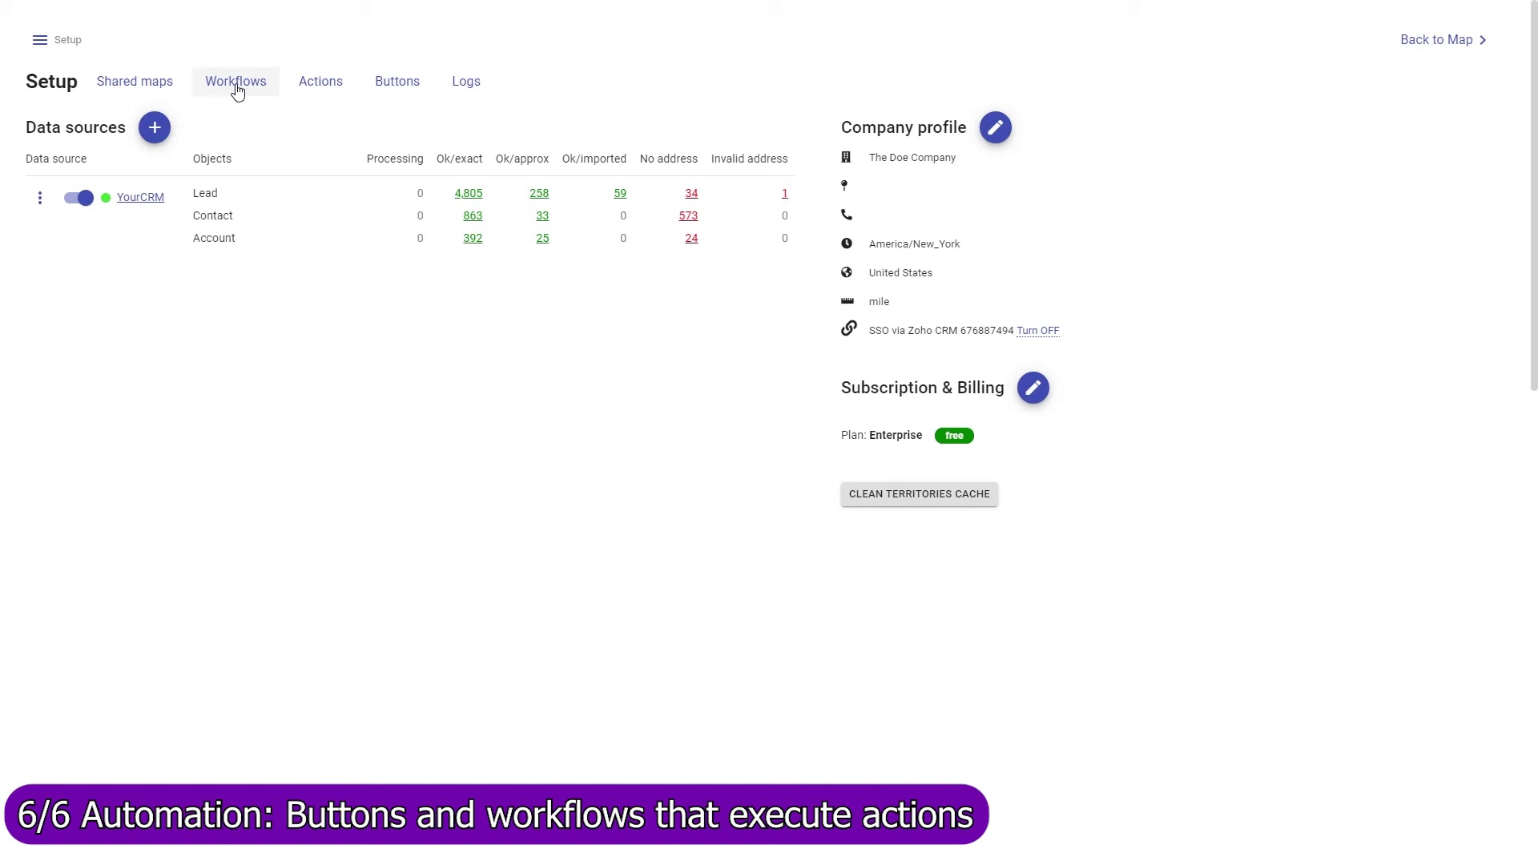
- Open the Start job custom button's settings and its form action
left_click(400, 88)
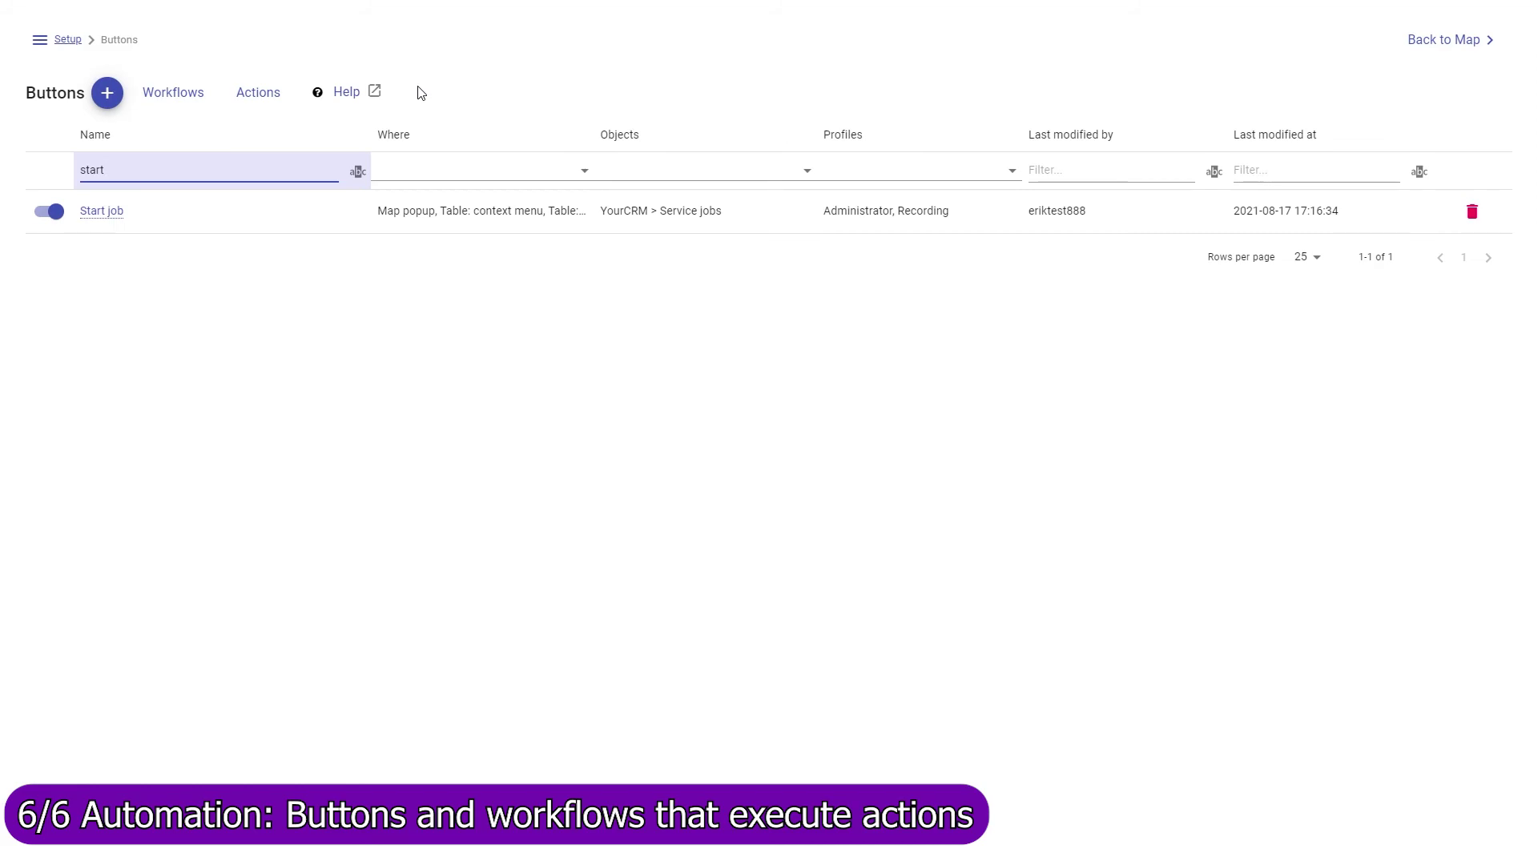
left_click(103, 211)
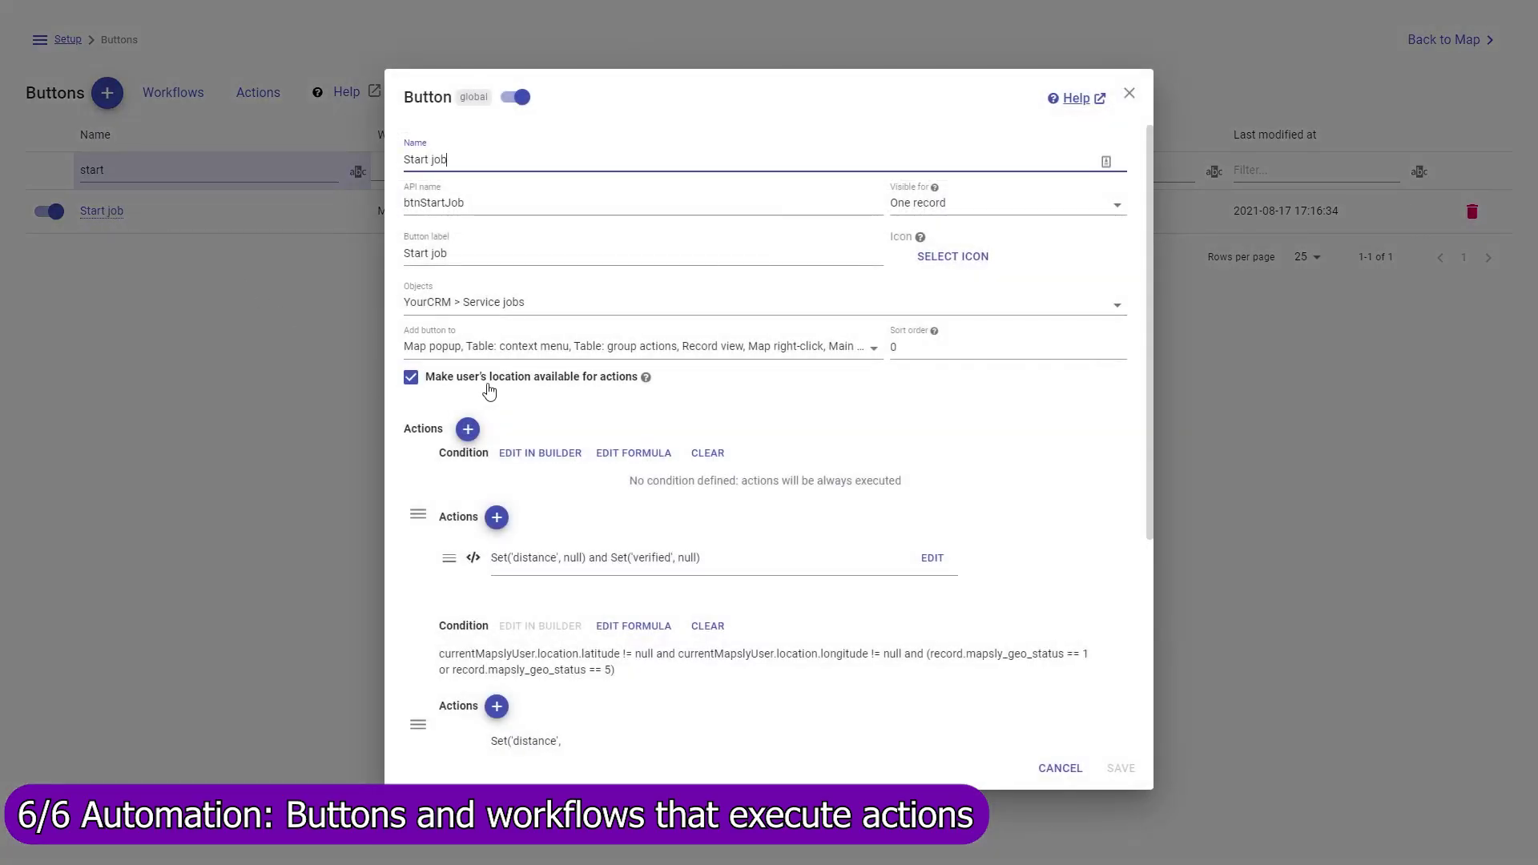
scroll(400, 392, "down", 2)
scroll(395, 392, "down", 3)
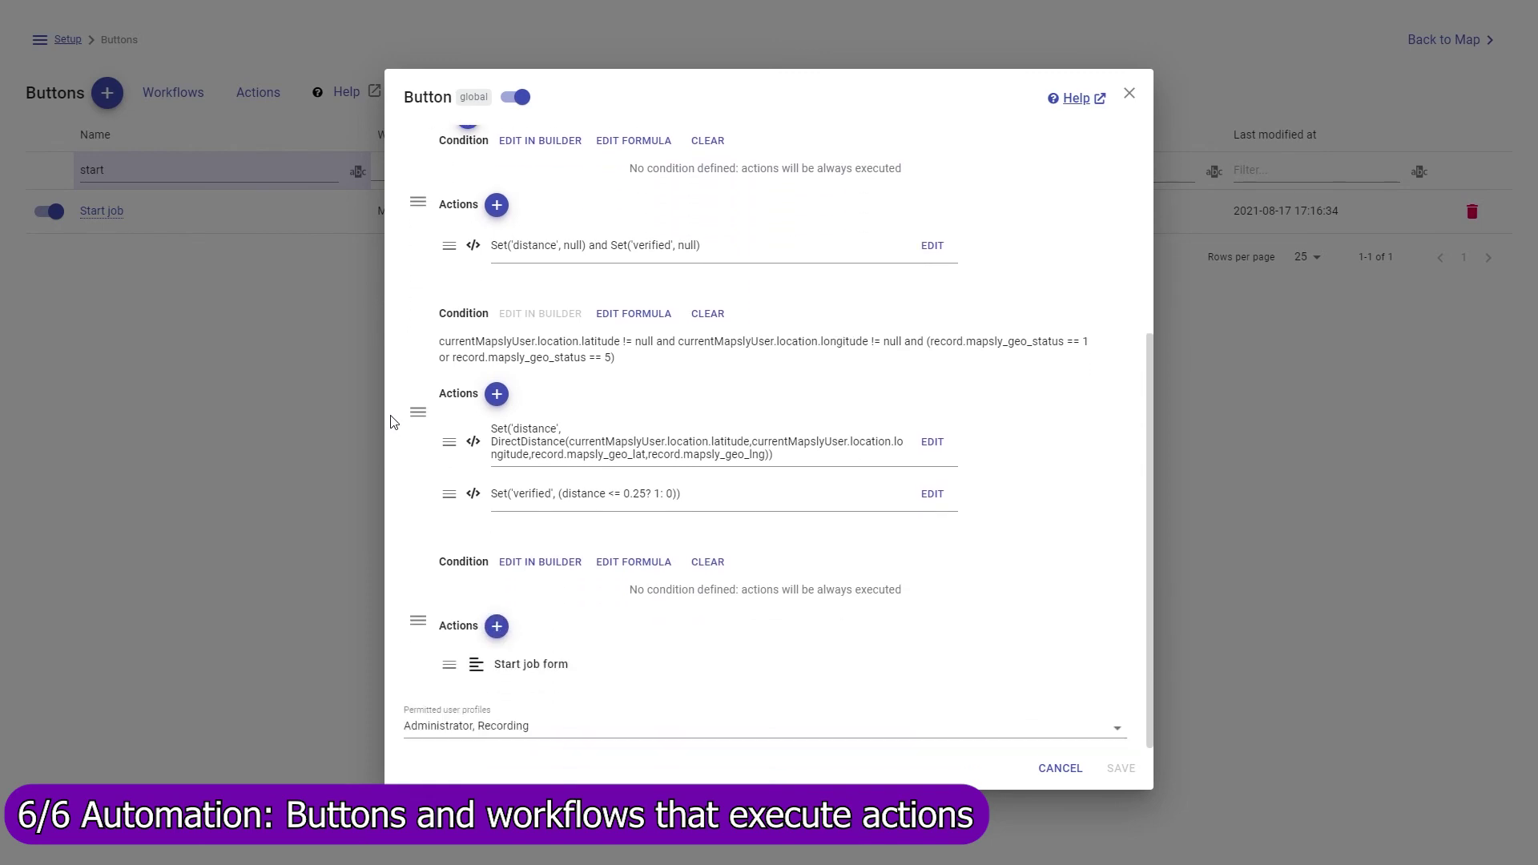
mouse_move(515, 667)
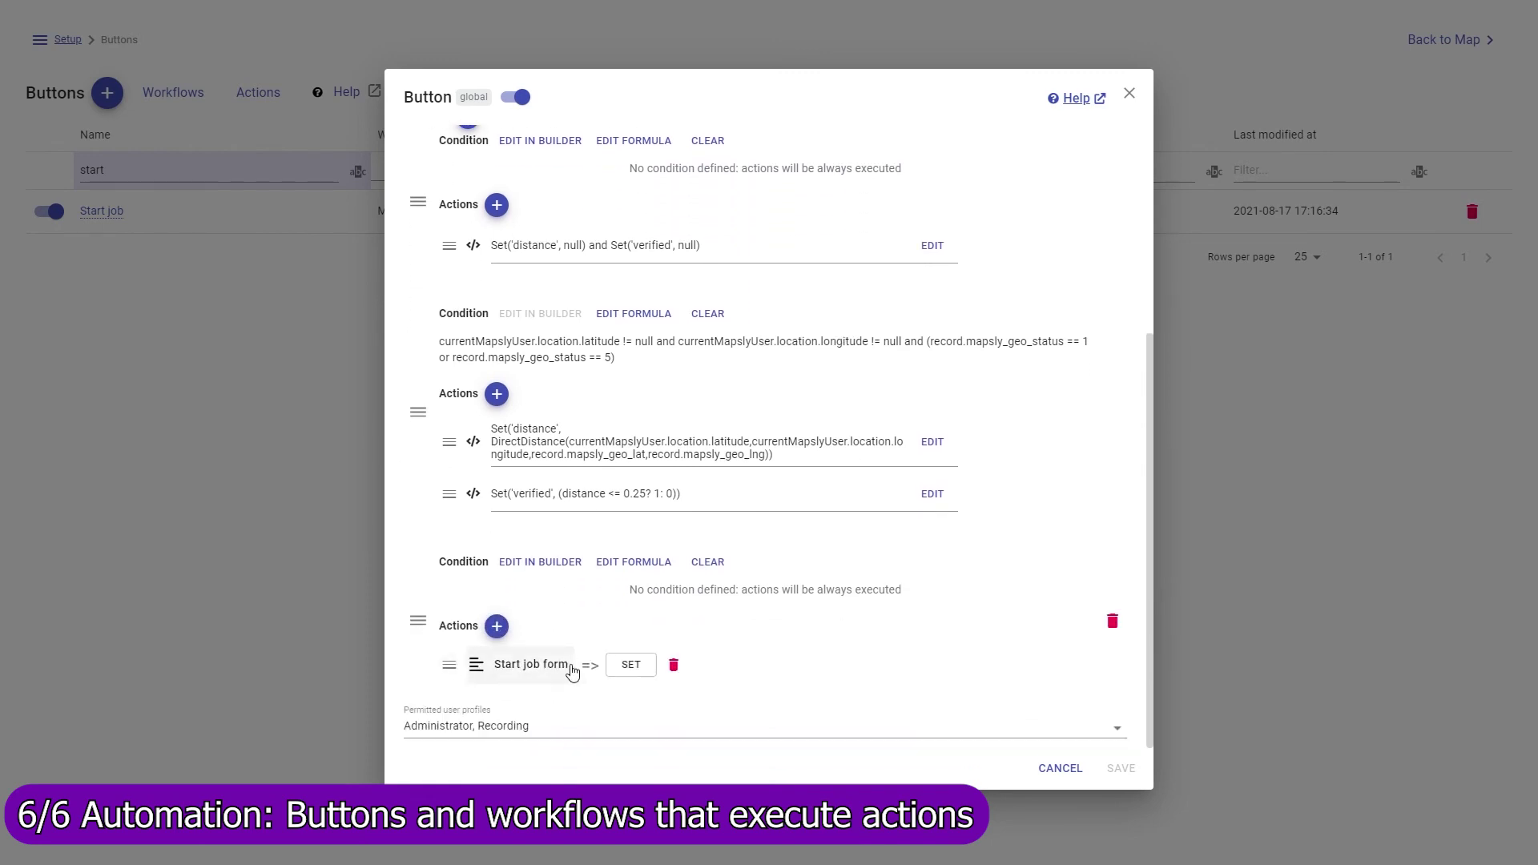
left_click(516, 667)
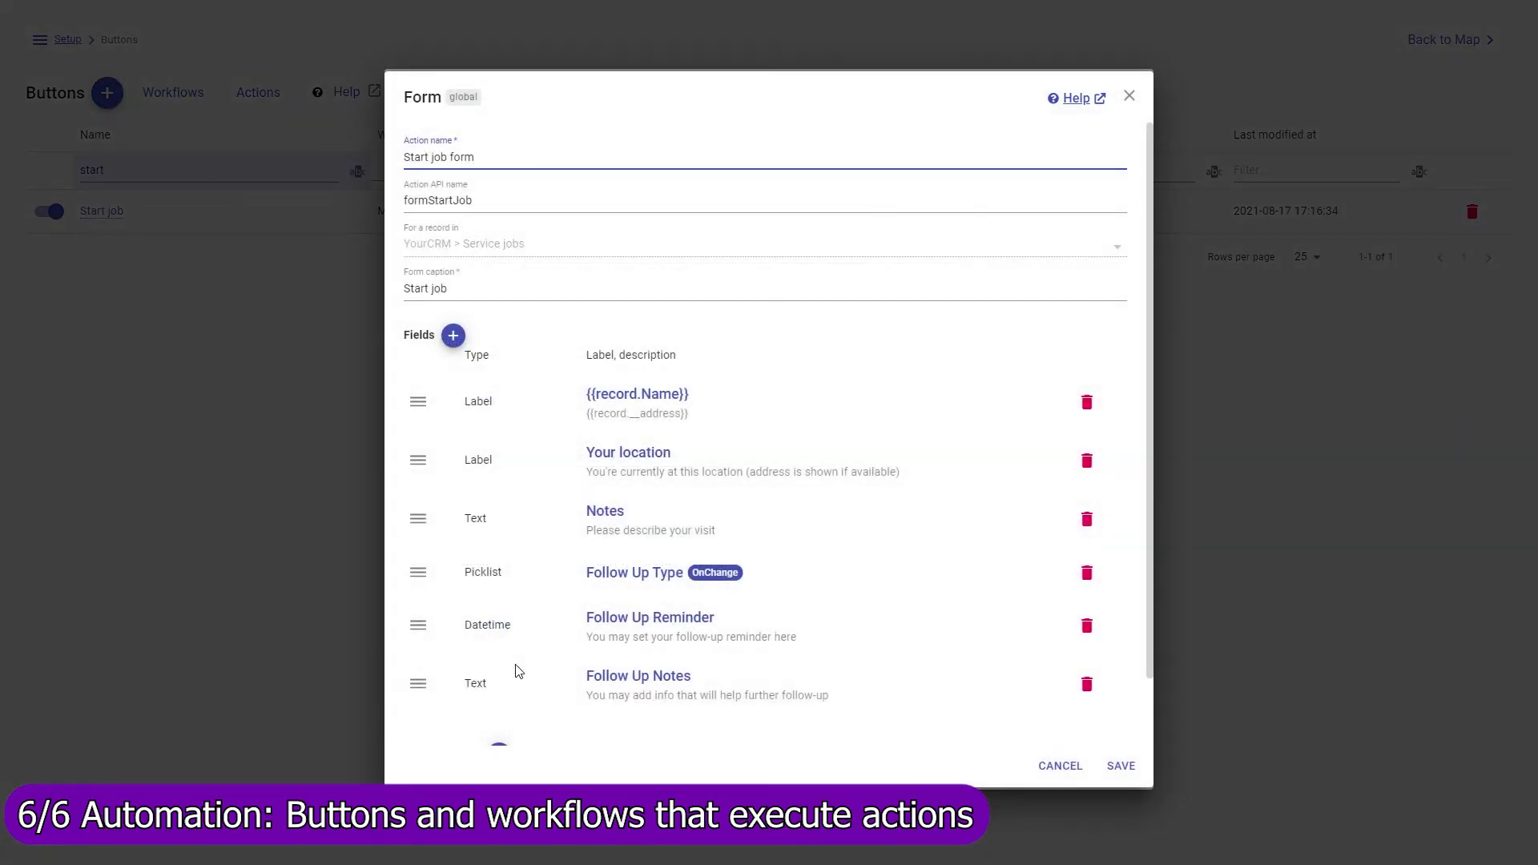
- Review the Follow Up Type picklist actions unsaved, then view Check in's Update service job action
left_click(652, 578)
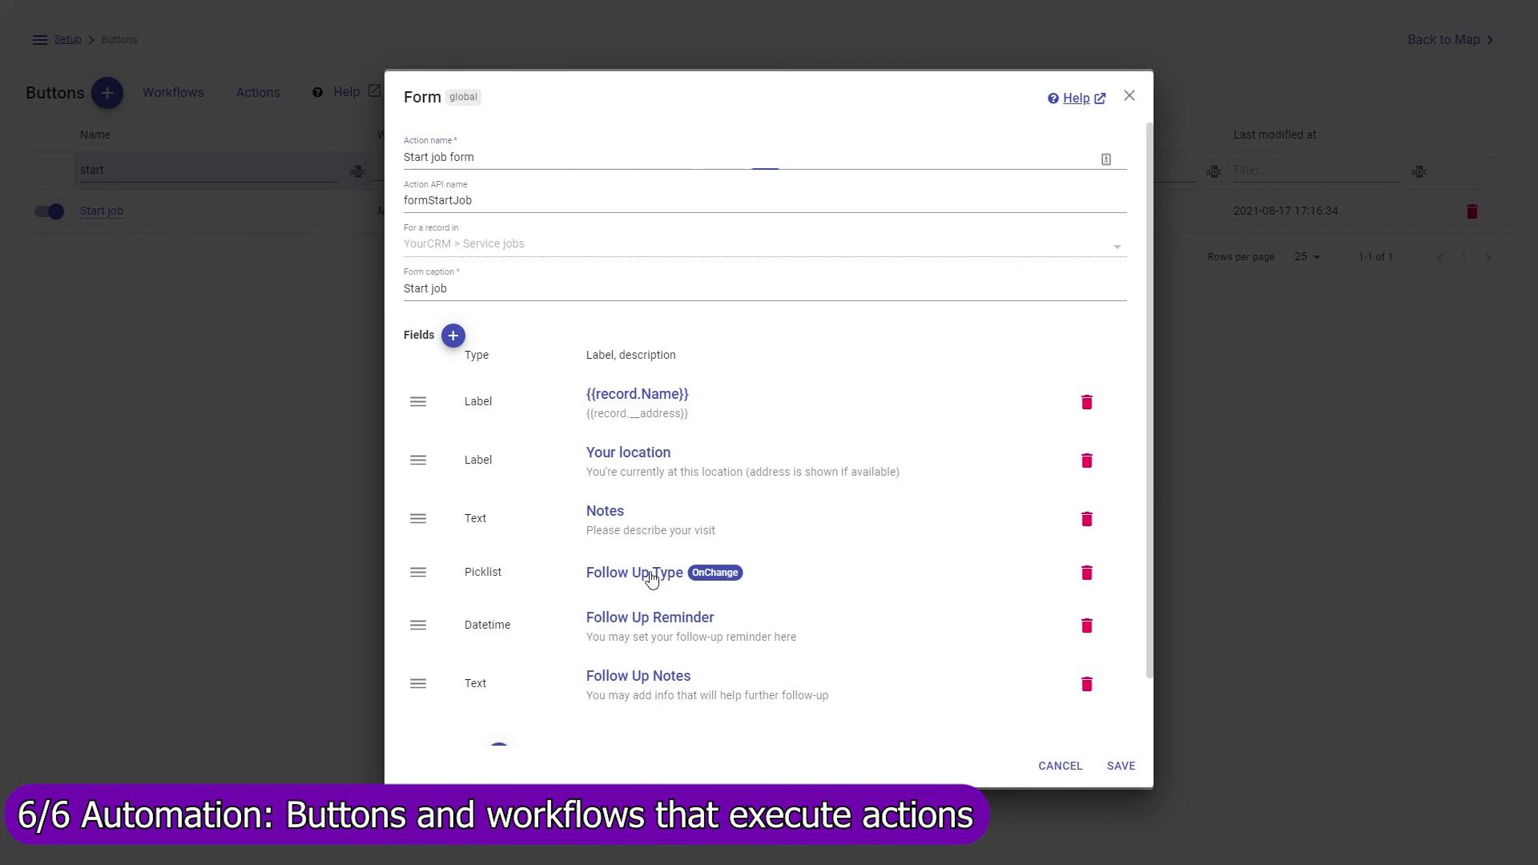
left_click(551, 680)
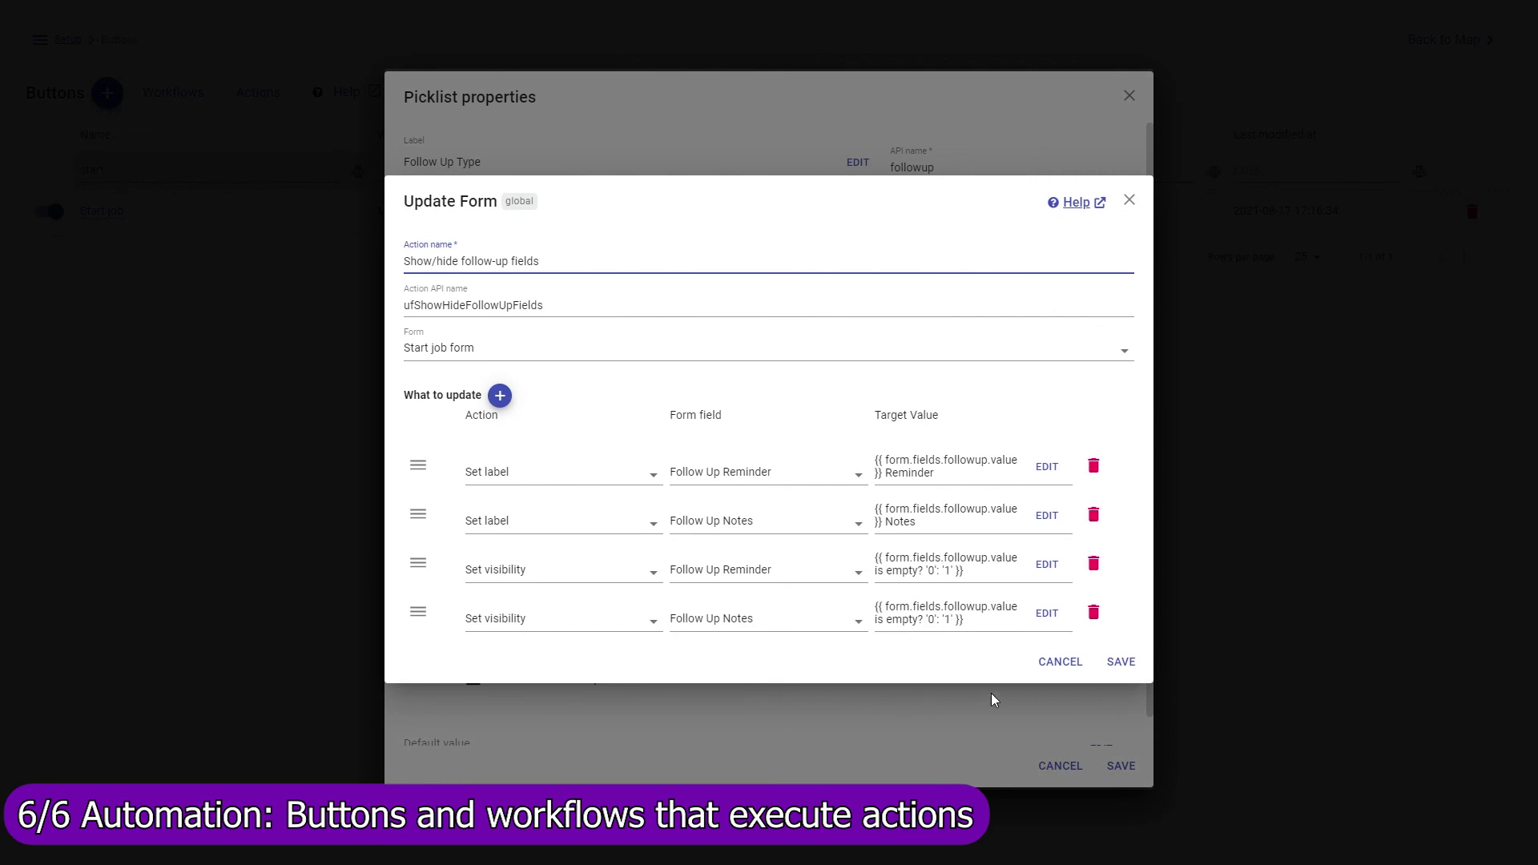
left_click(1062, 662)
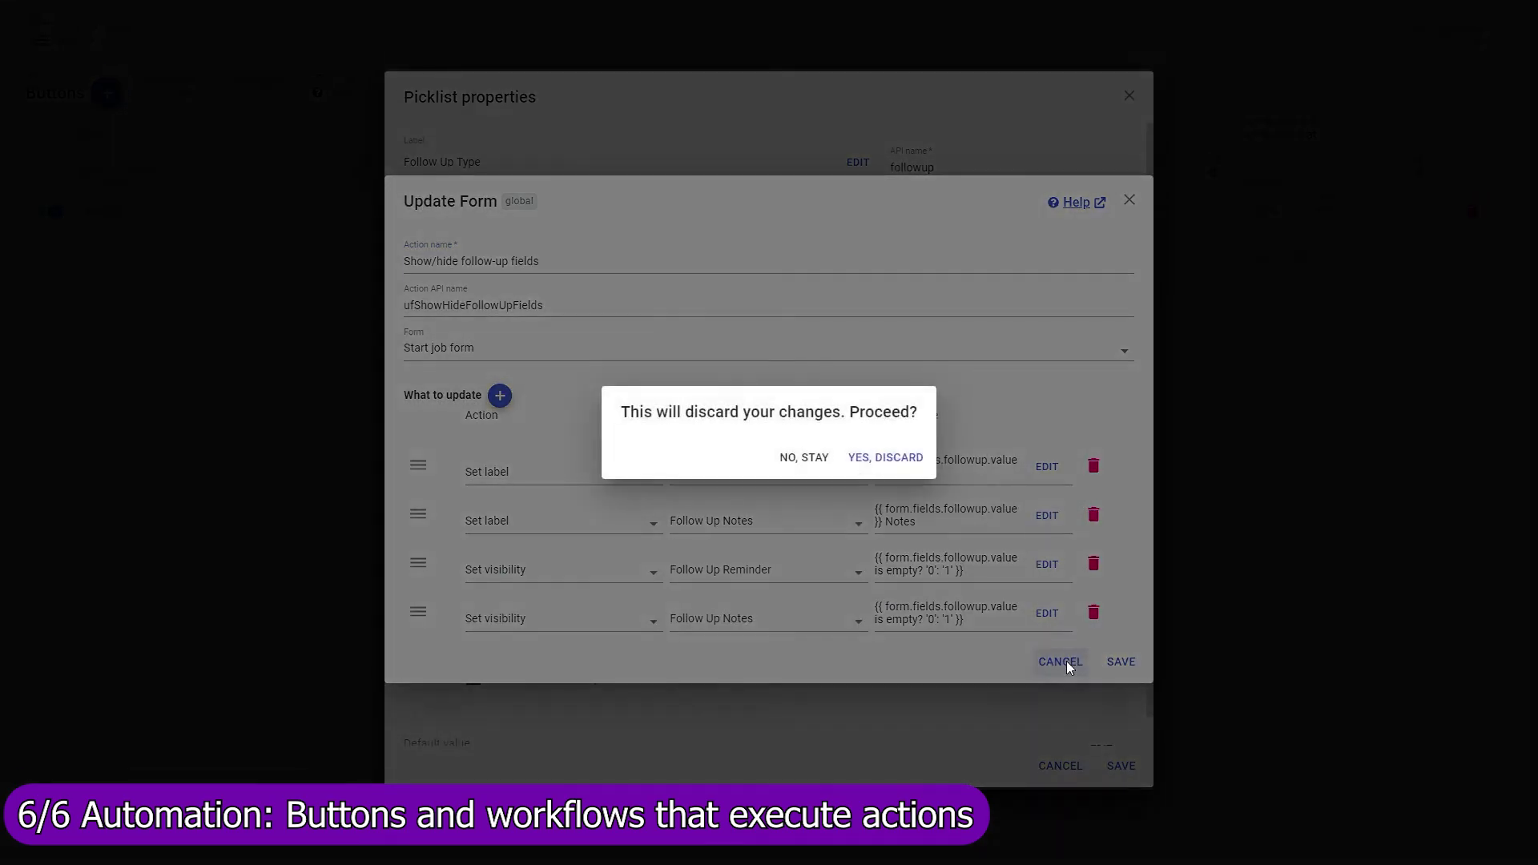
left_click(904, 473)
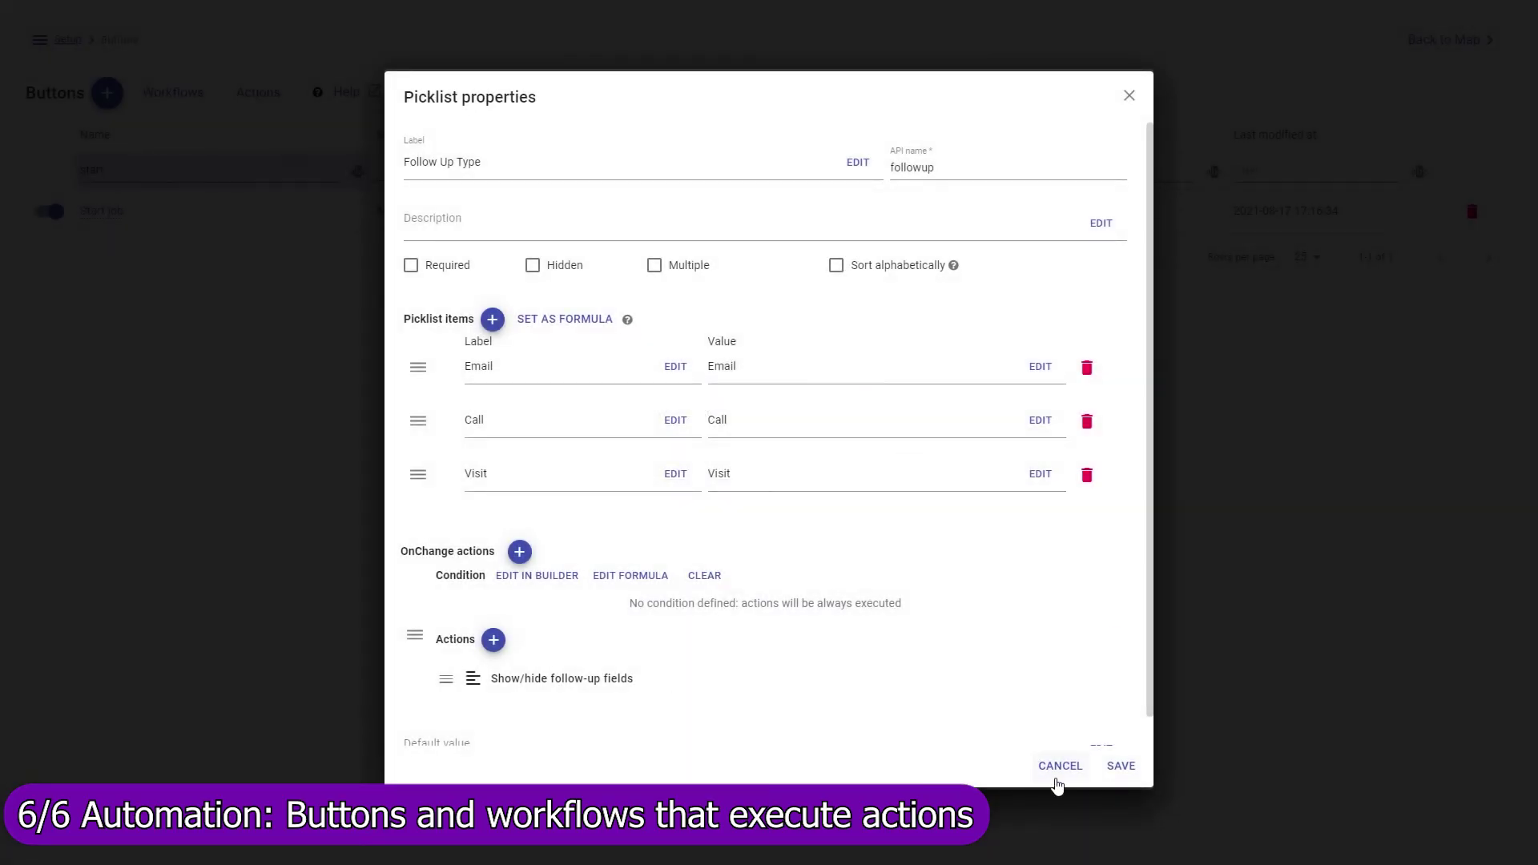
left_click(1059, 768)
left_click(534, 707)
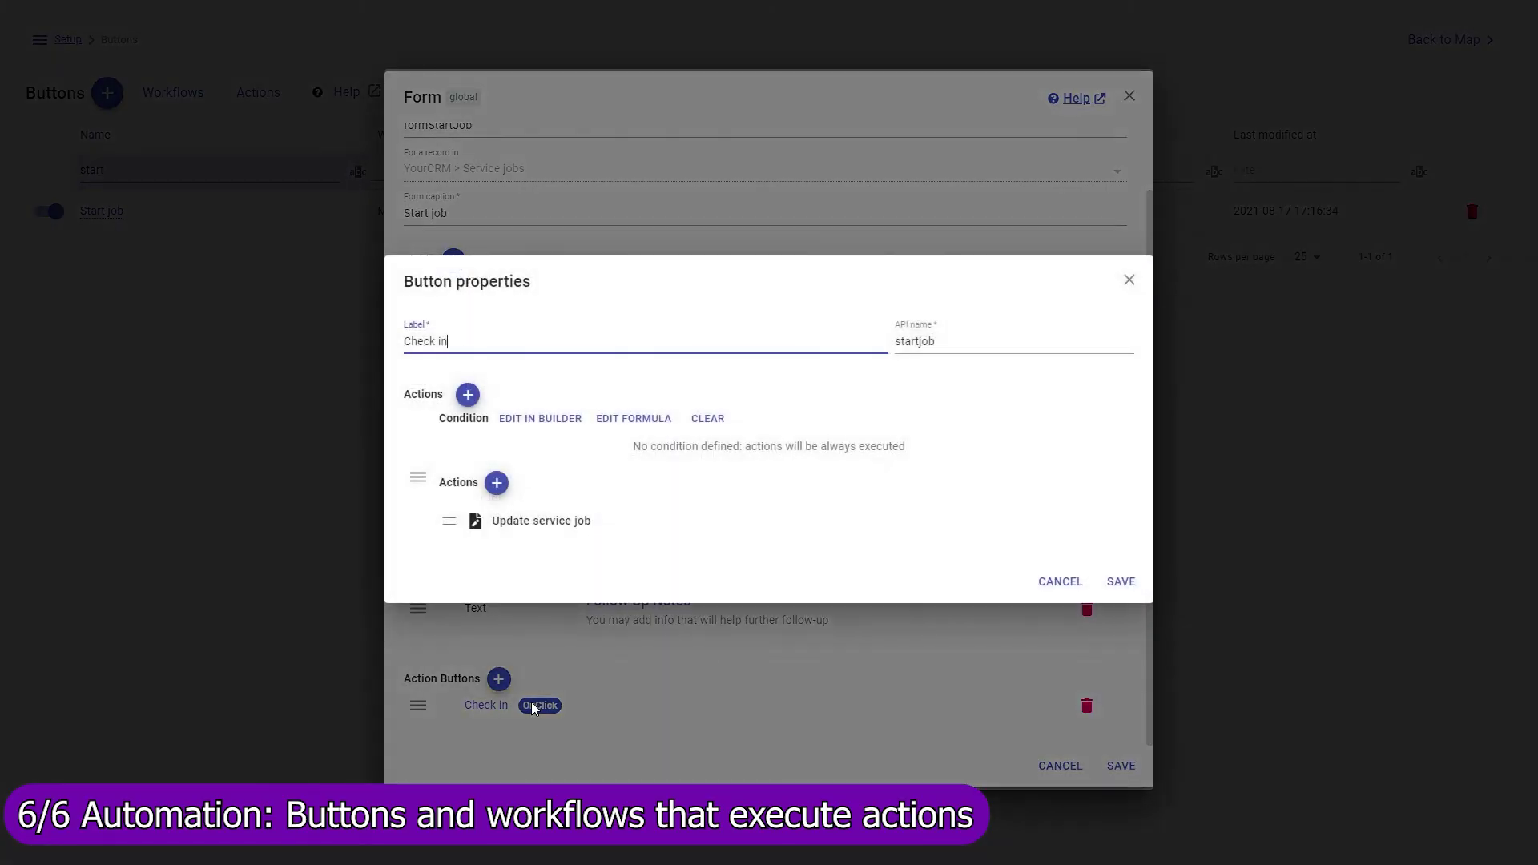
left_click(536, 521)
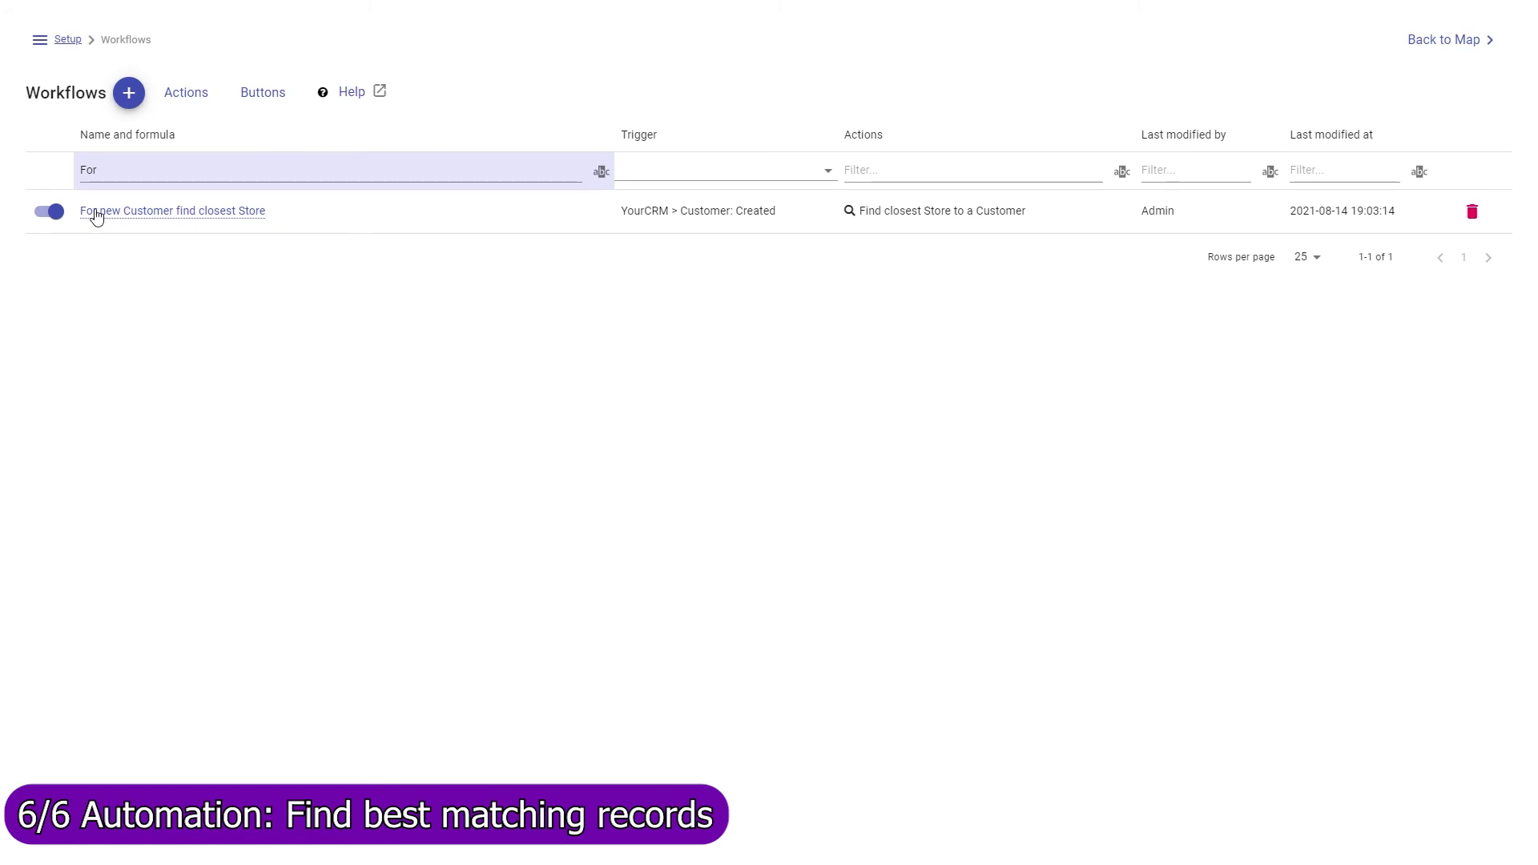
- In the For new Customer find closest Store workflow, check the Find closest Store match condition, then open the Save delivery price action
left_click(251, 215)
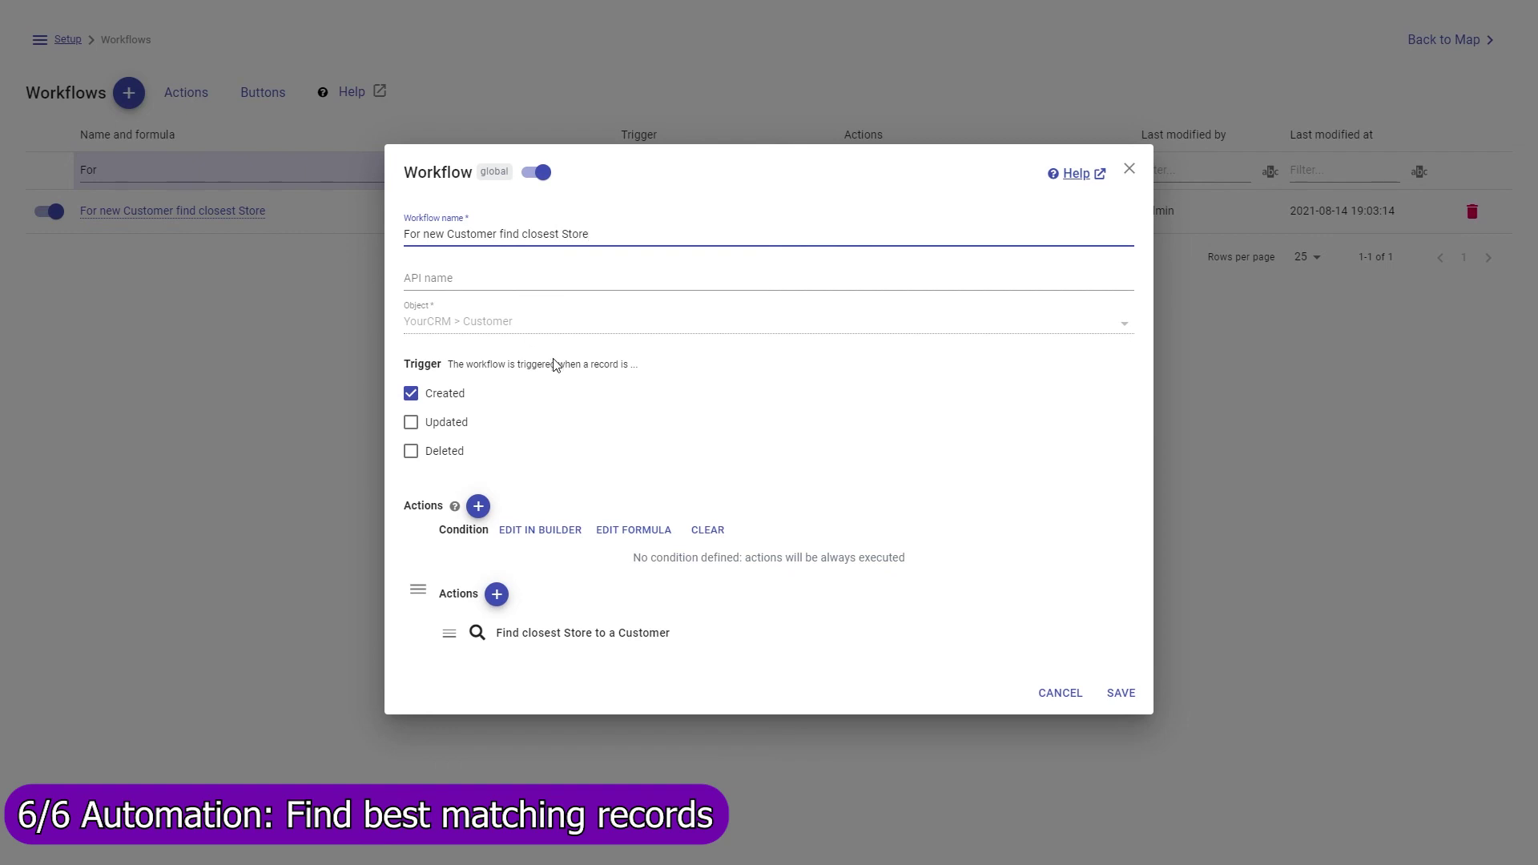
mouse_move(526, 641)
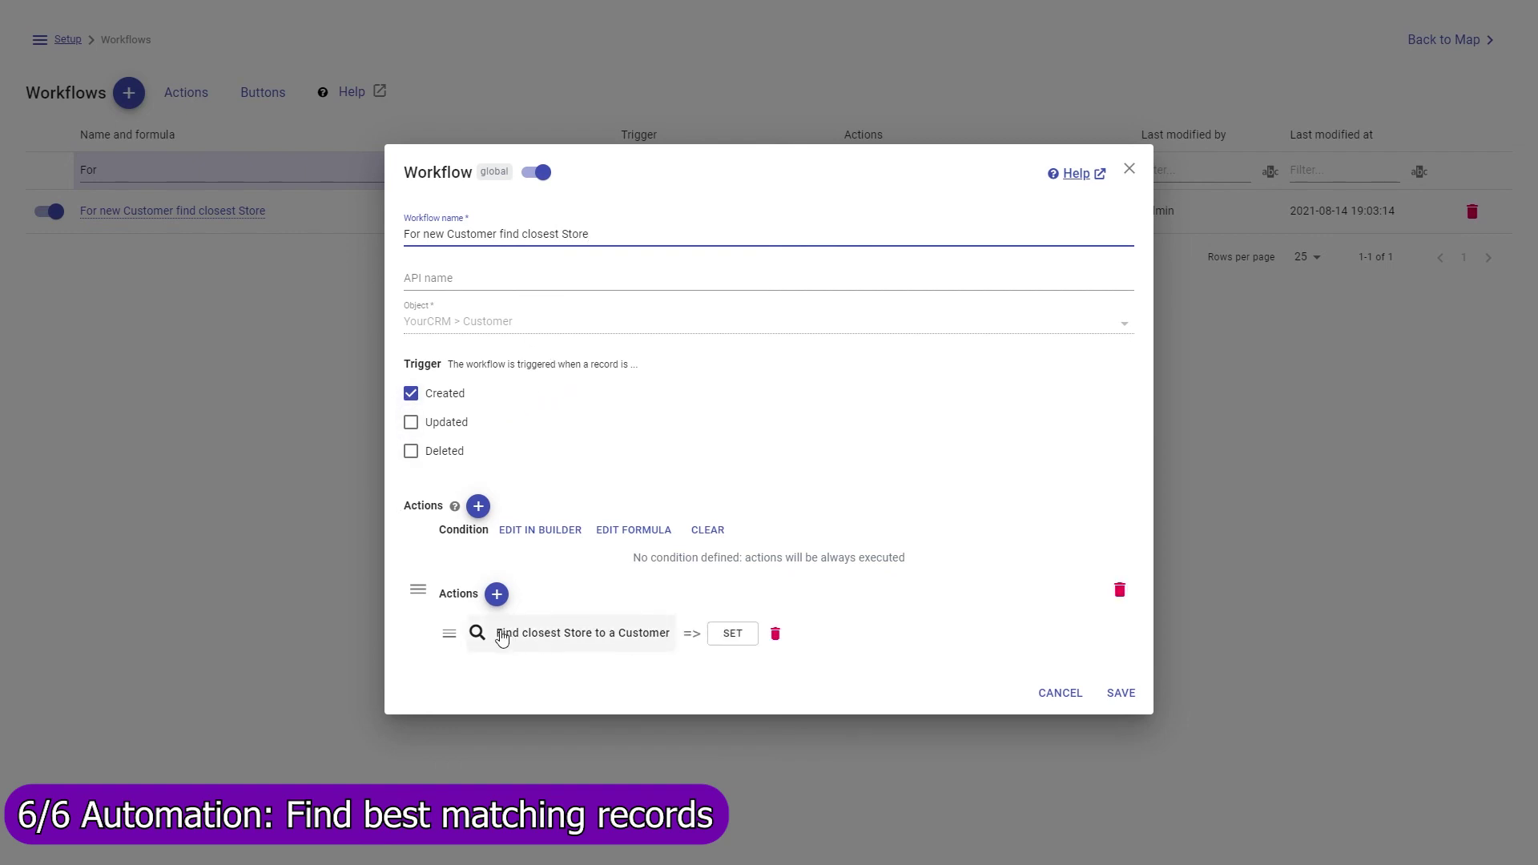
left_click(501, 638)
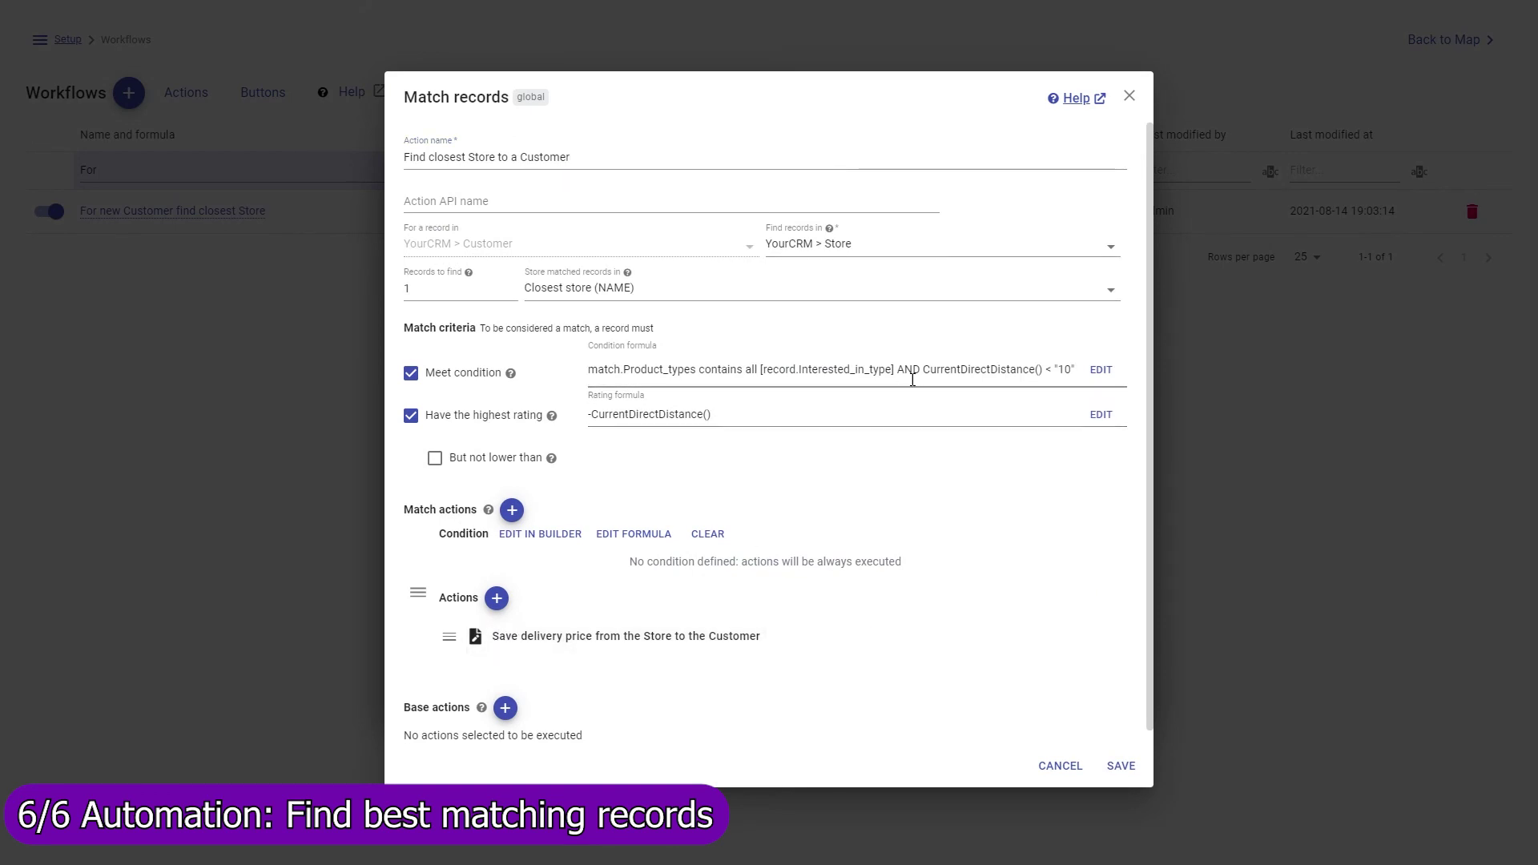
left_click(1006, 376)
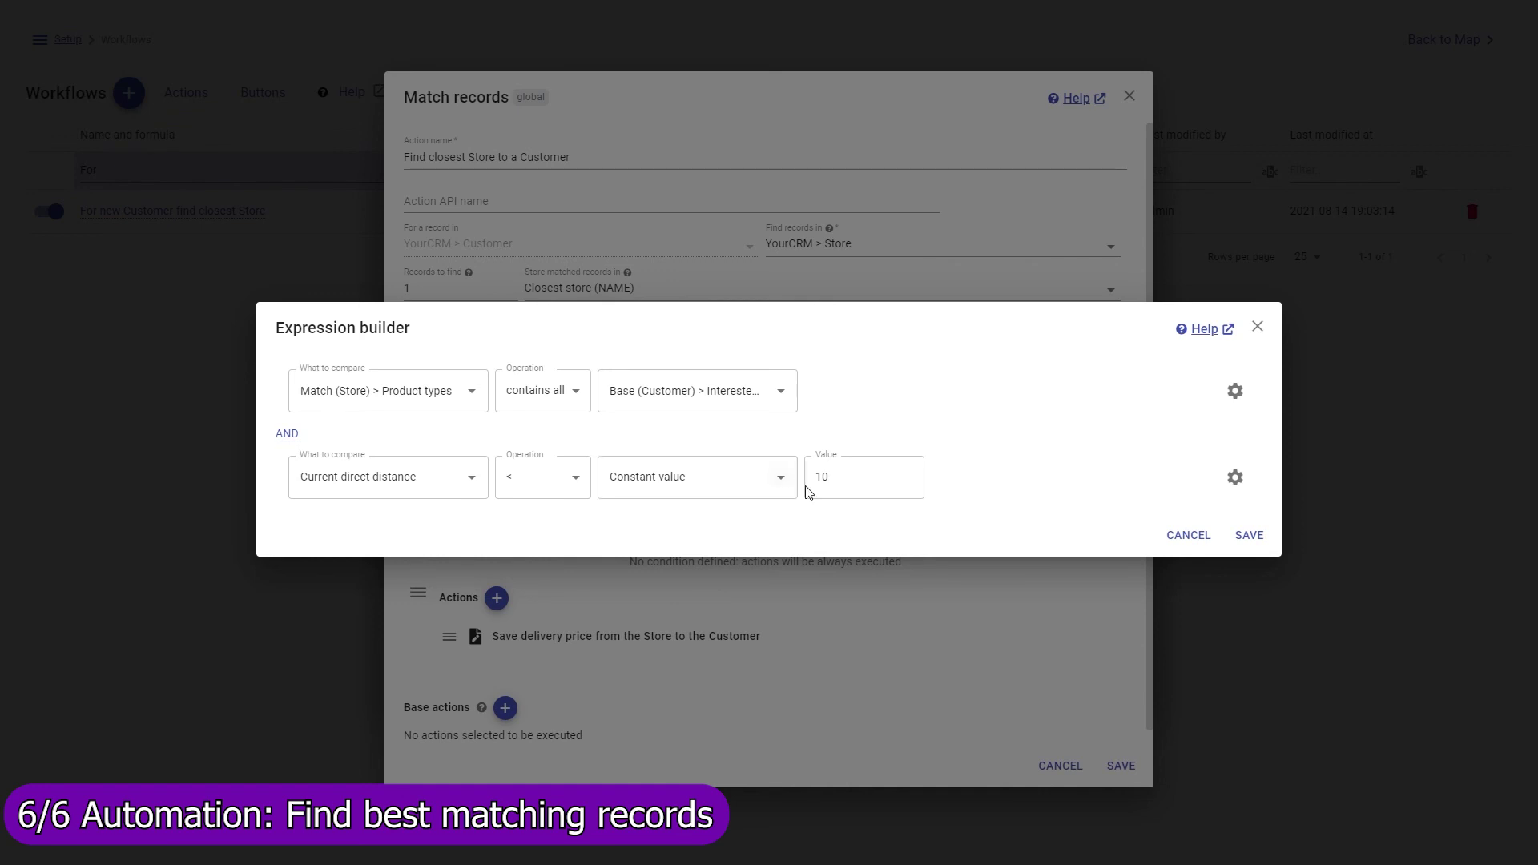
left_click(1182, 536)
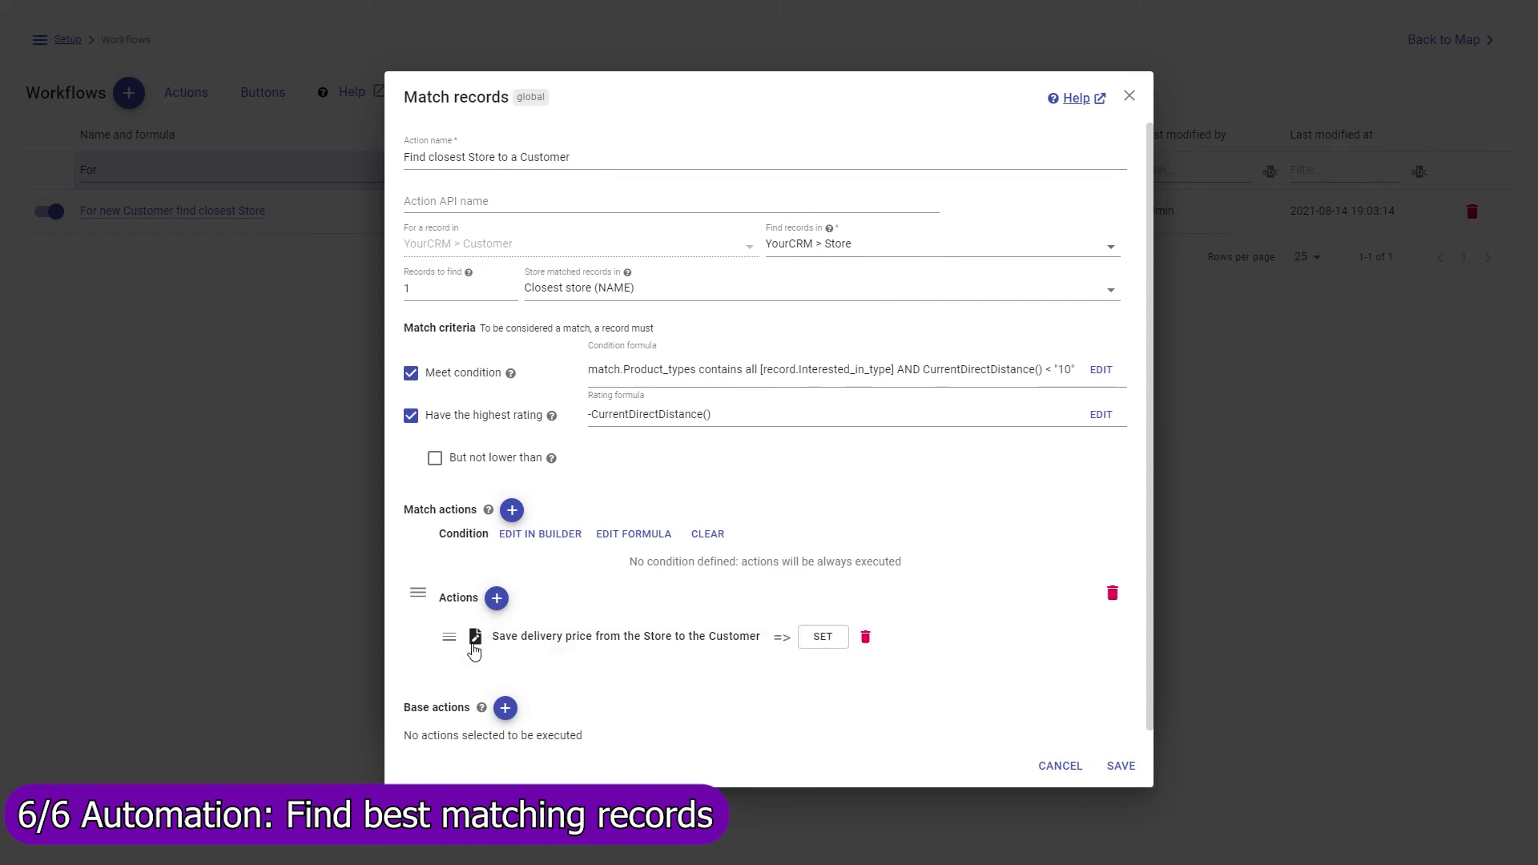
left_click(602, 645)
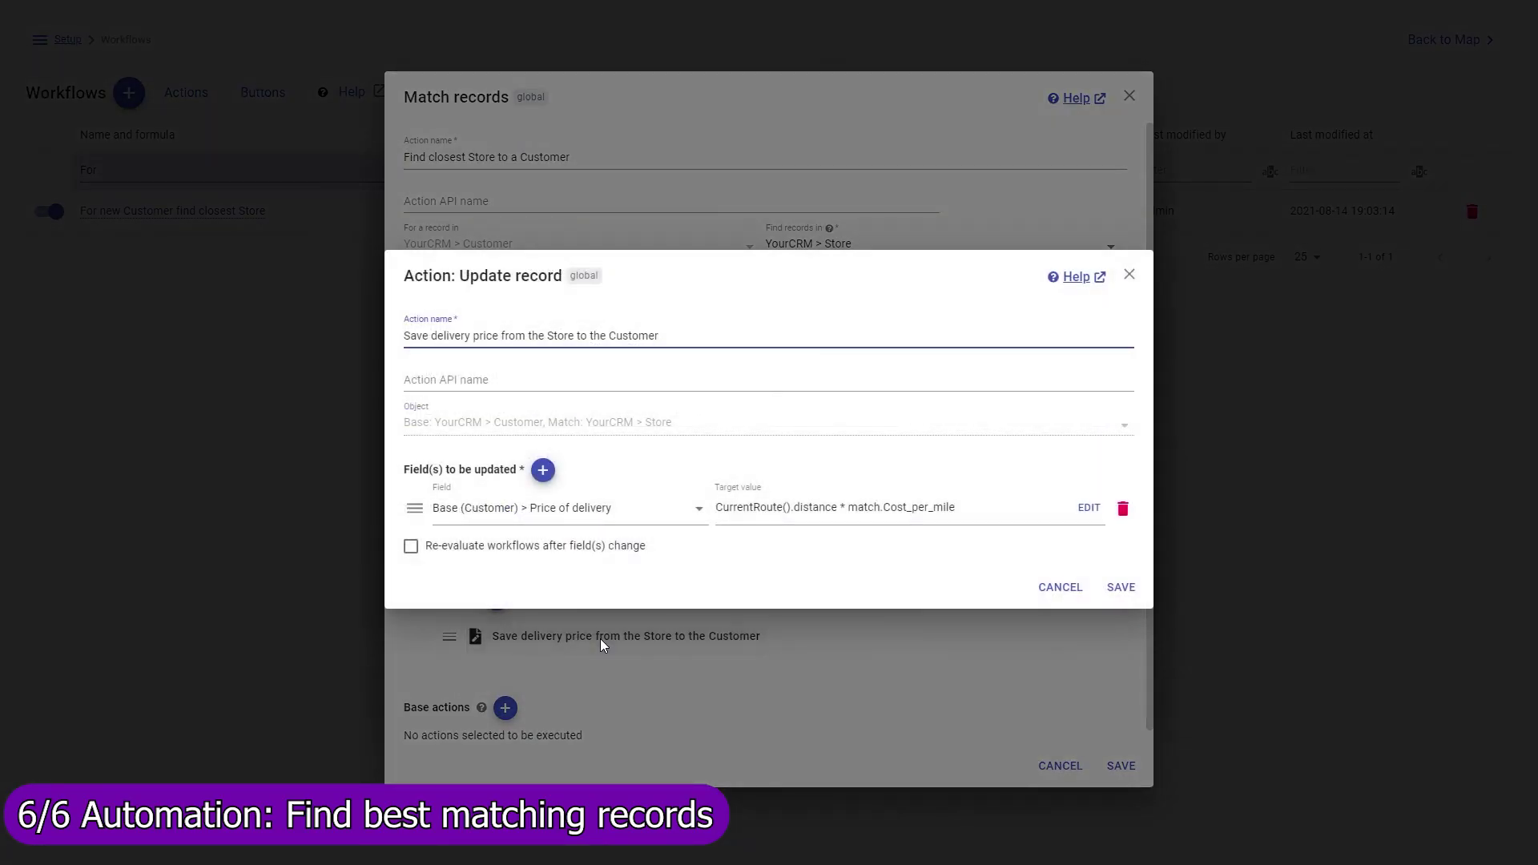